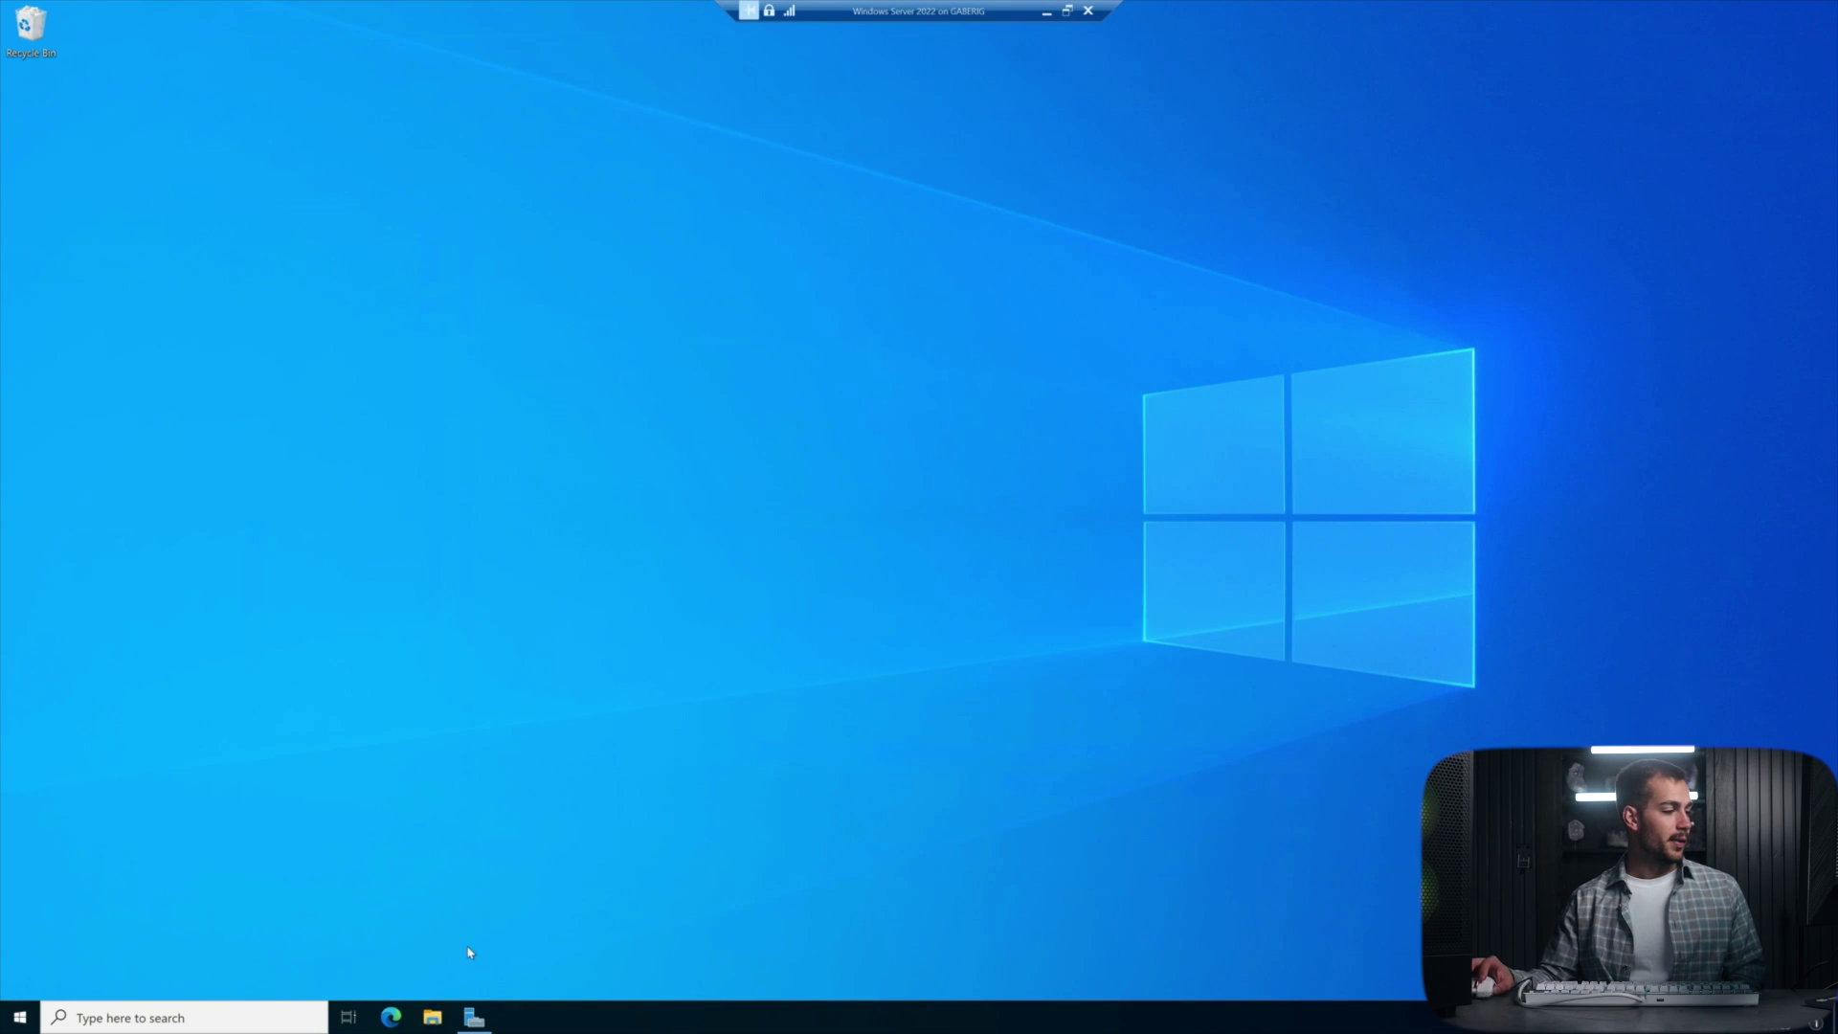
Open File Explorer and go through This PC to the Indigo (Z:) network drive.
{"action": "left_click", "coordinate": [433, 1017]}
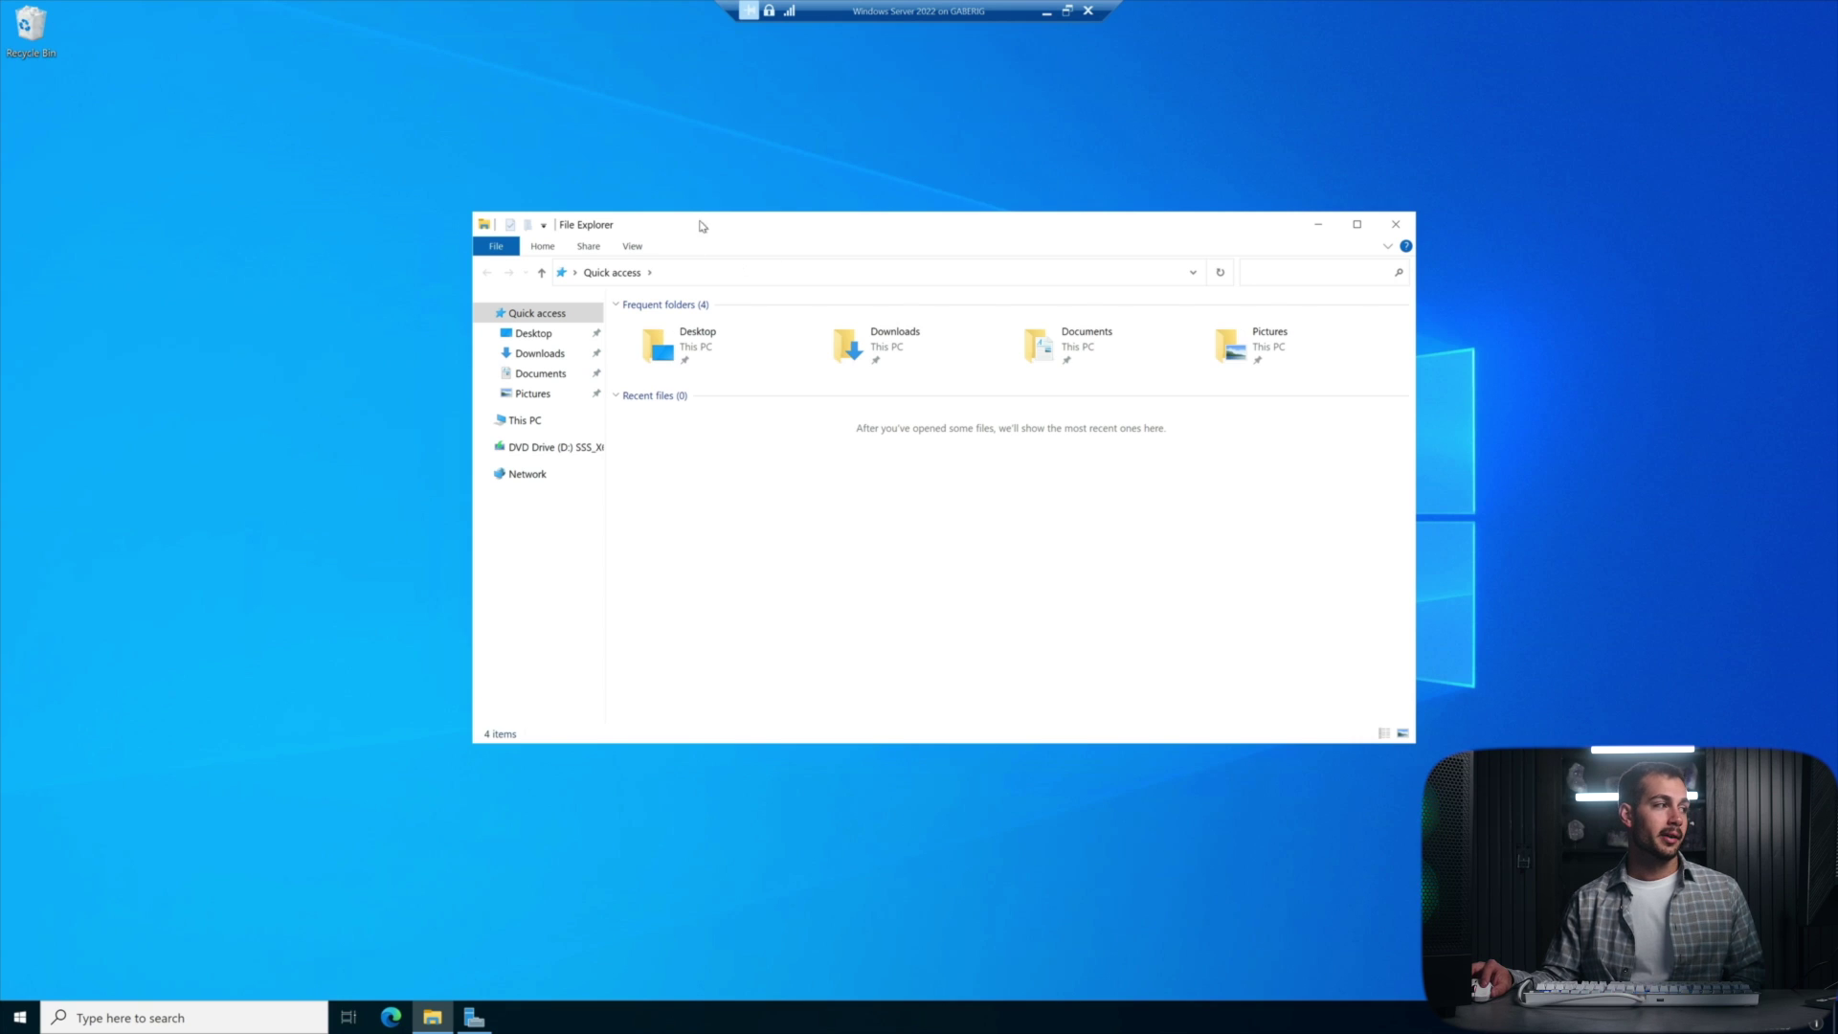
{"action": "left_click_drag", "start_coordinate": [702, 226], "coordinate": [742, 226]}
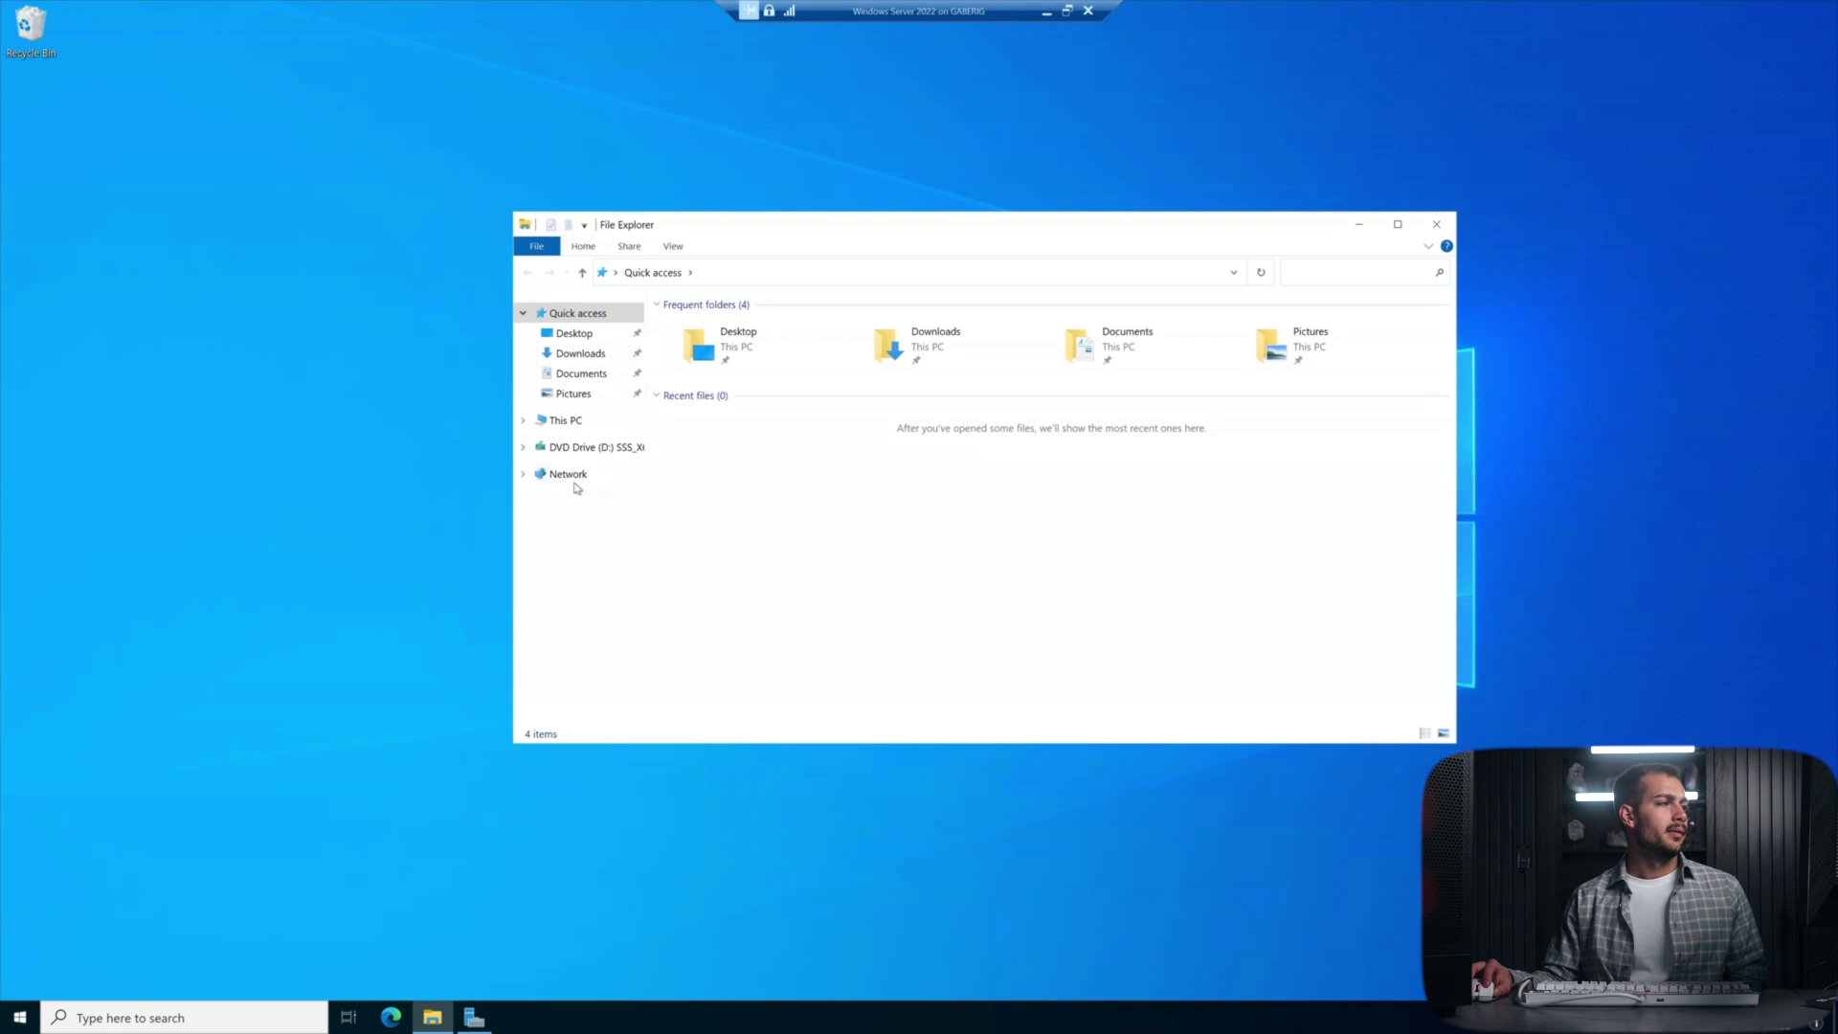
{"action": "left_click", "coordinate": [572, 421]}
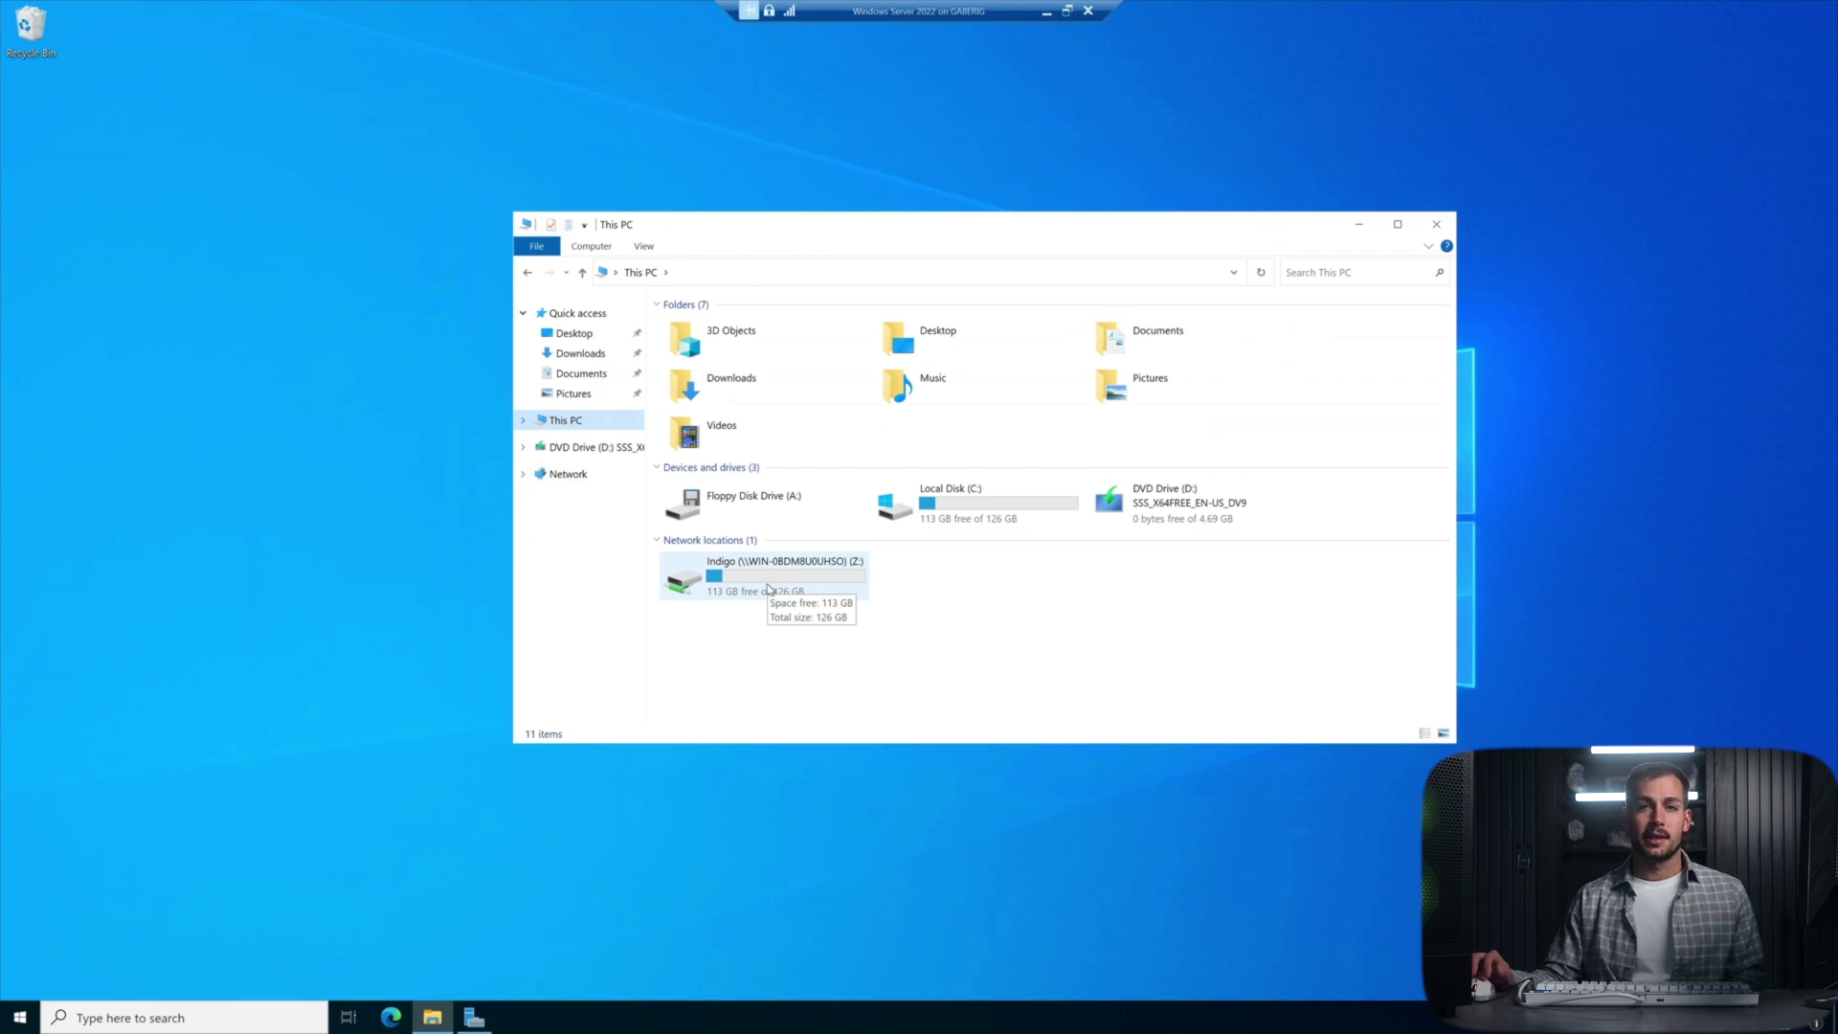
{"action": "double_click", "coordinate": [752, 583]}
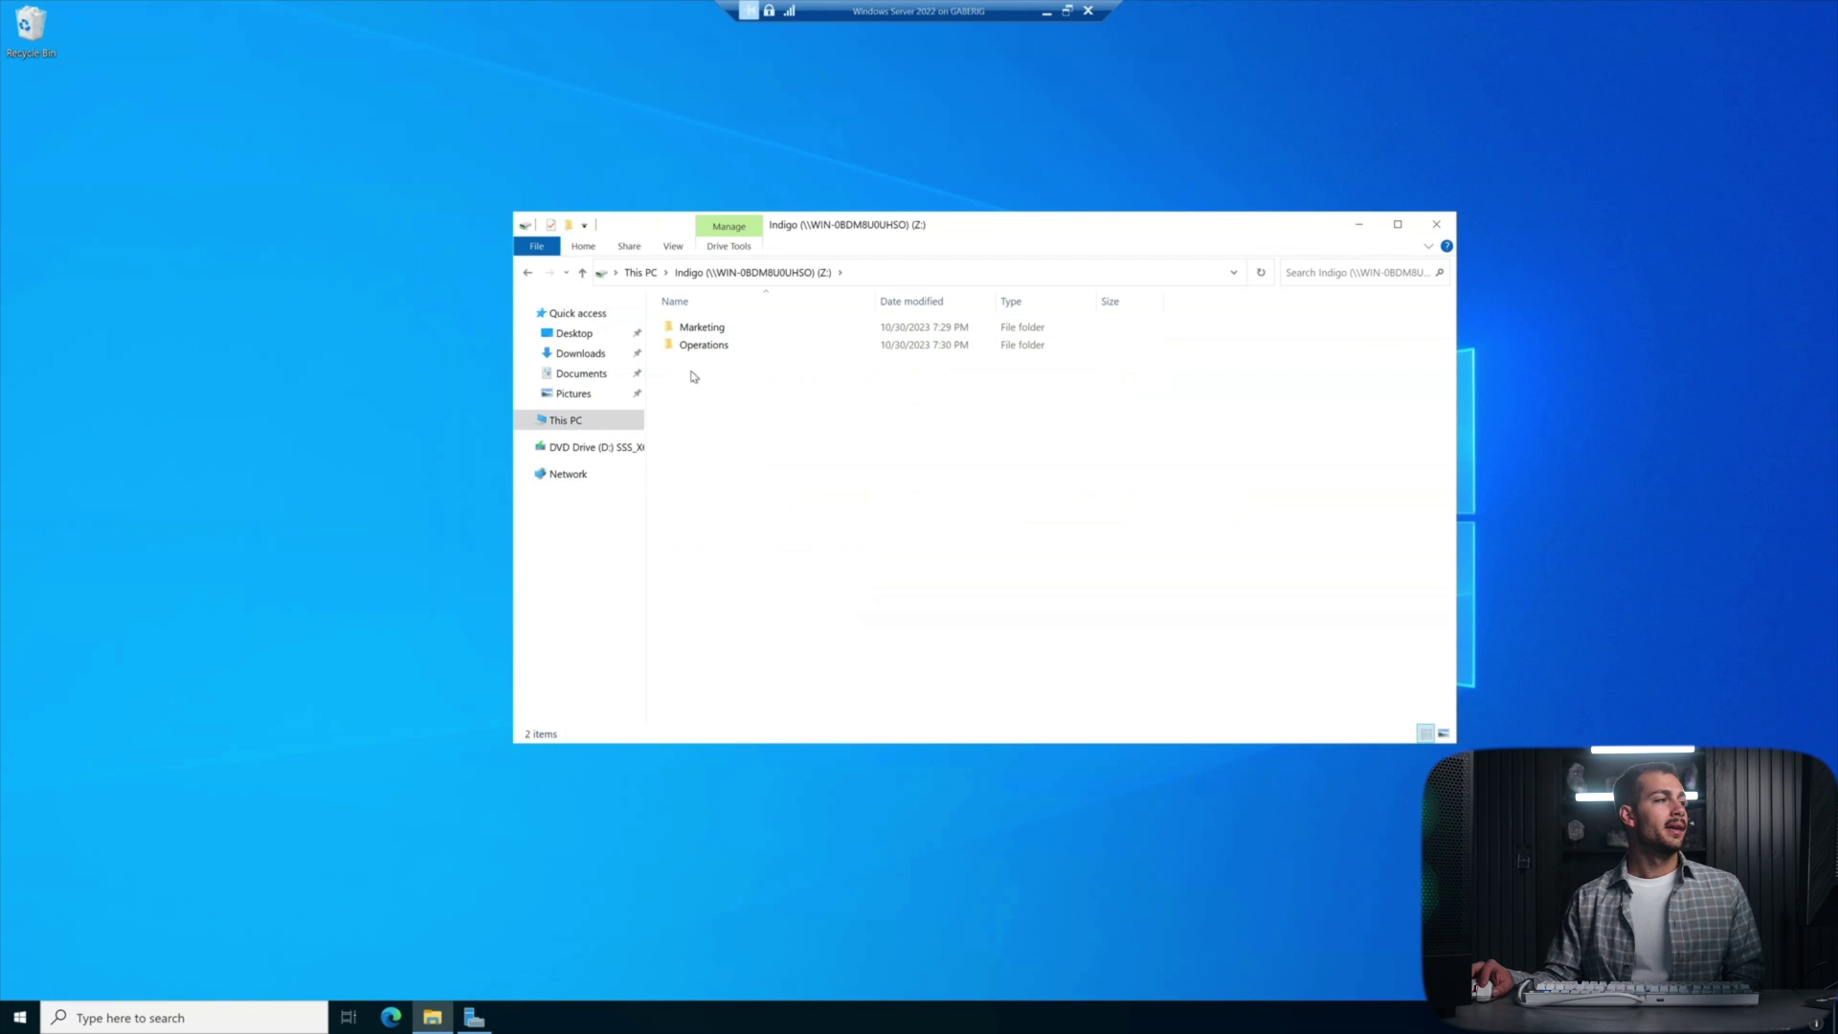
Look over the Marketing and Operations folders, then open the Marketing folder.
{"action": "left_click", "coordinate": [716, 328]}
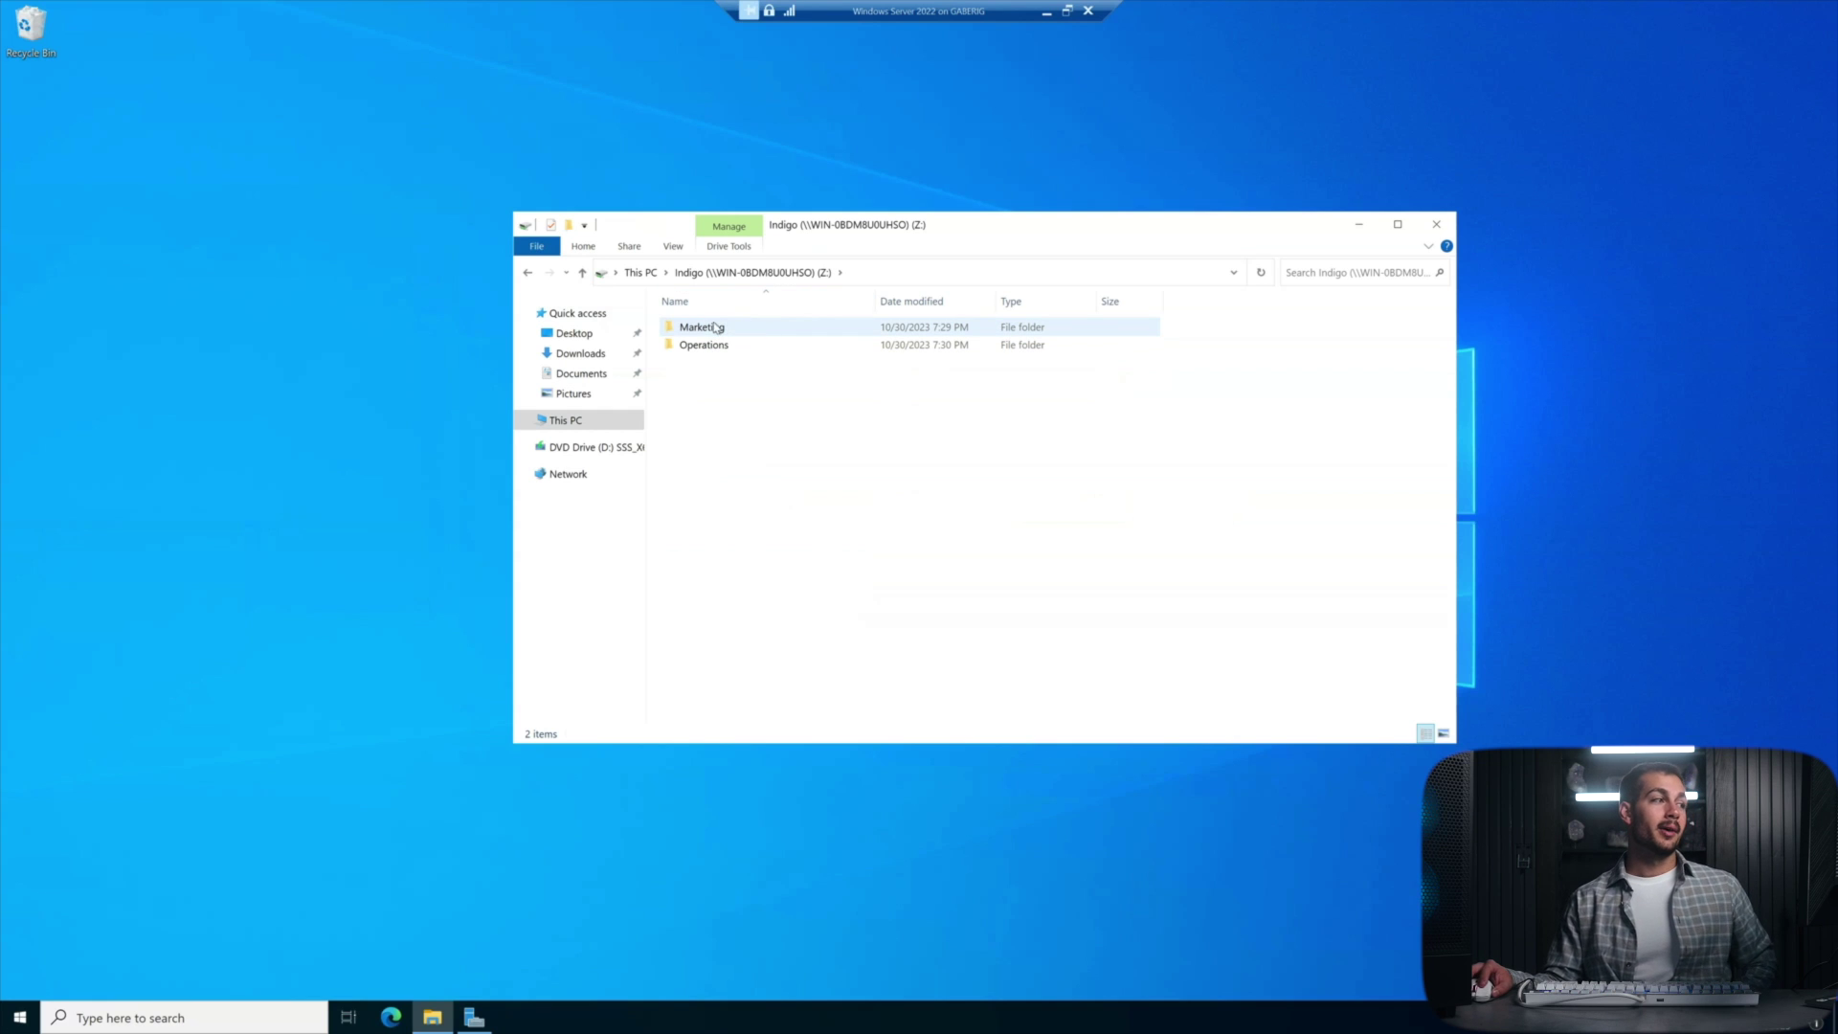
{"action": "left_click", "coordinate": [839, 343]}
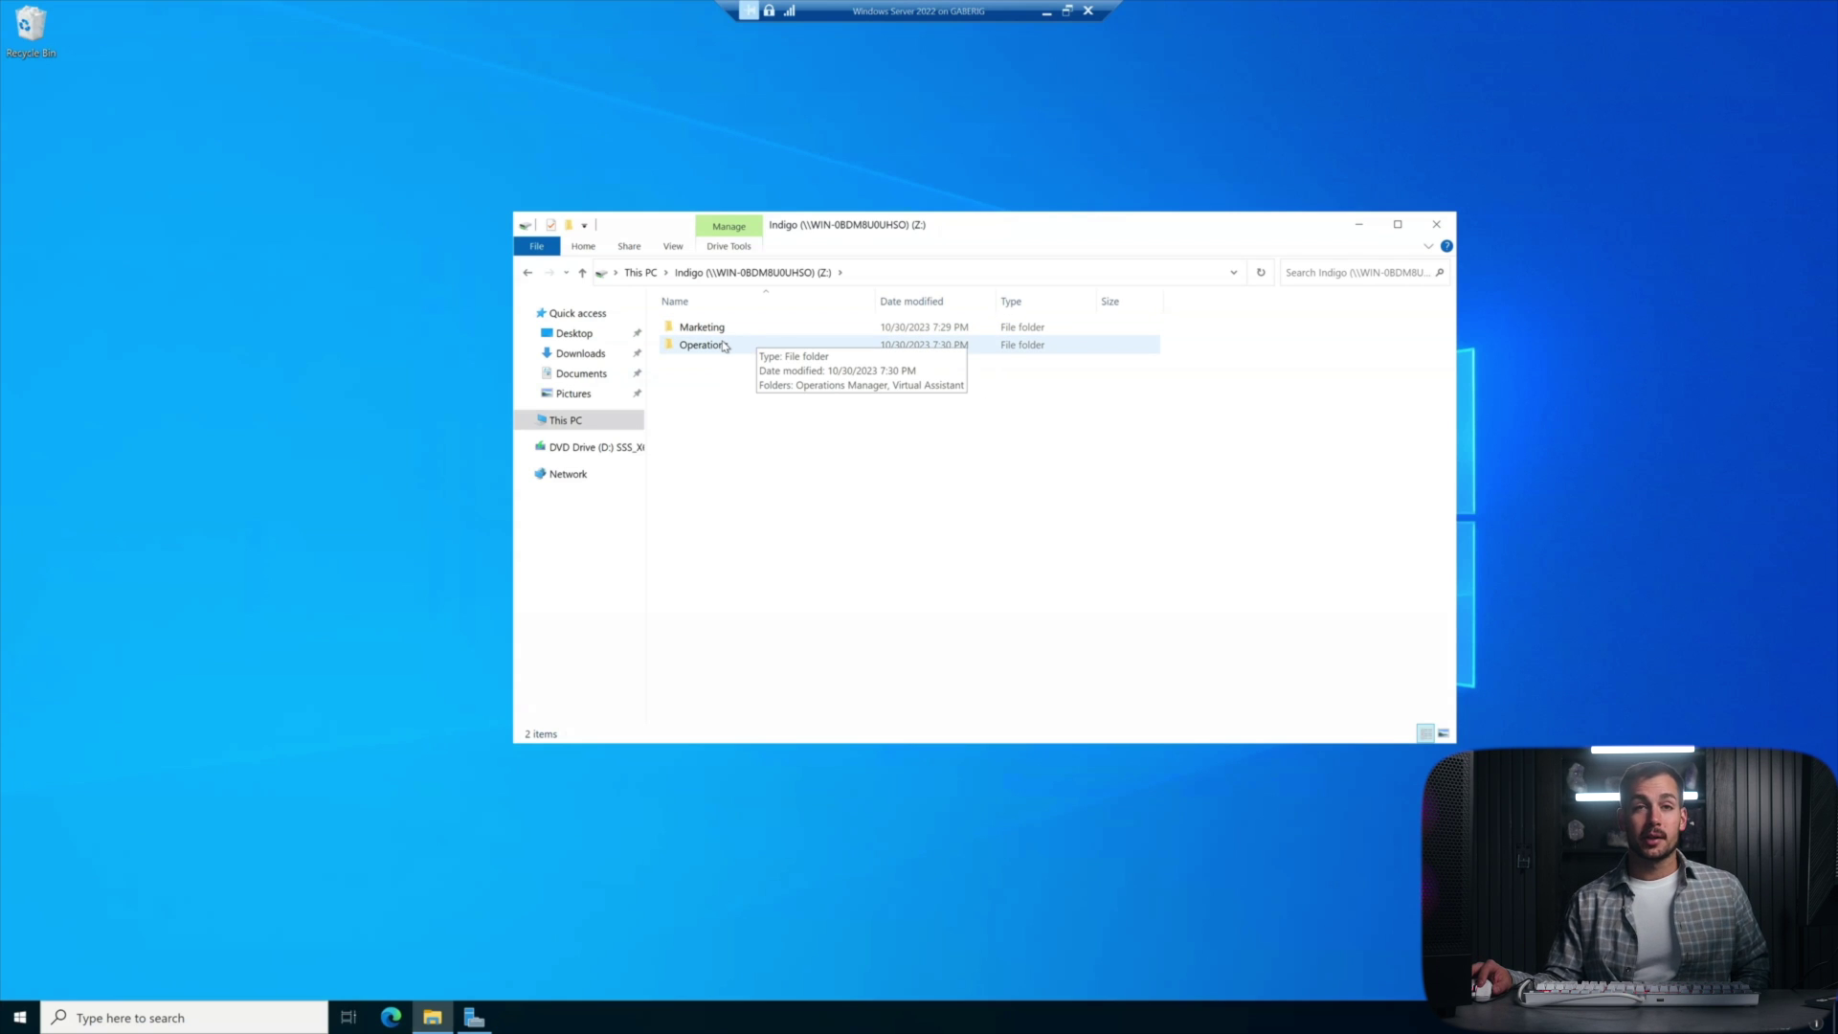
{"action": "left_click", "coordinate": [751, 359]}
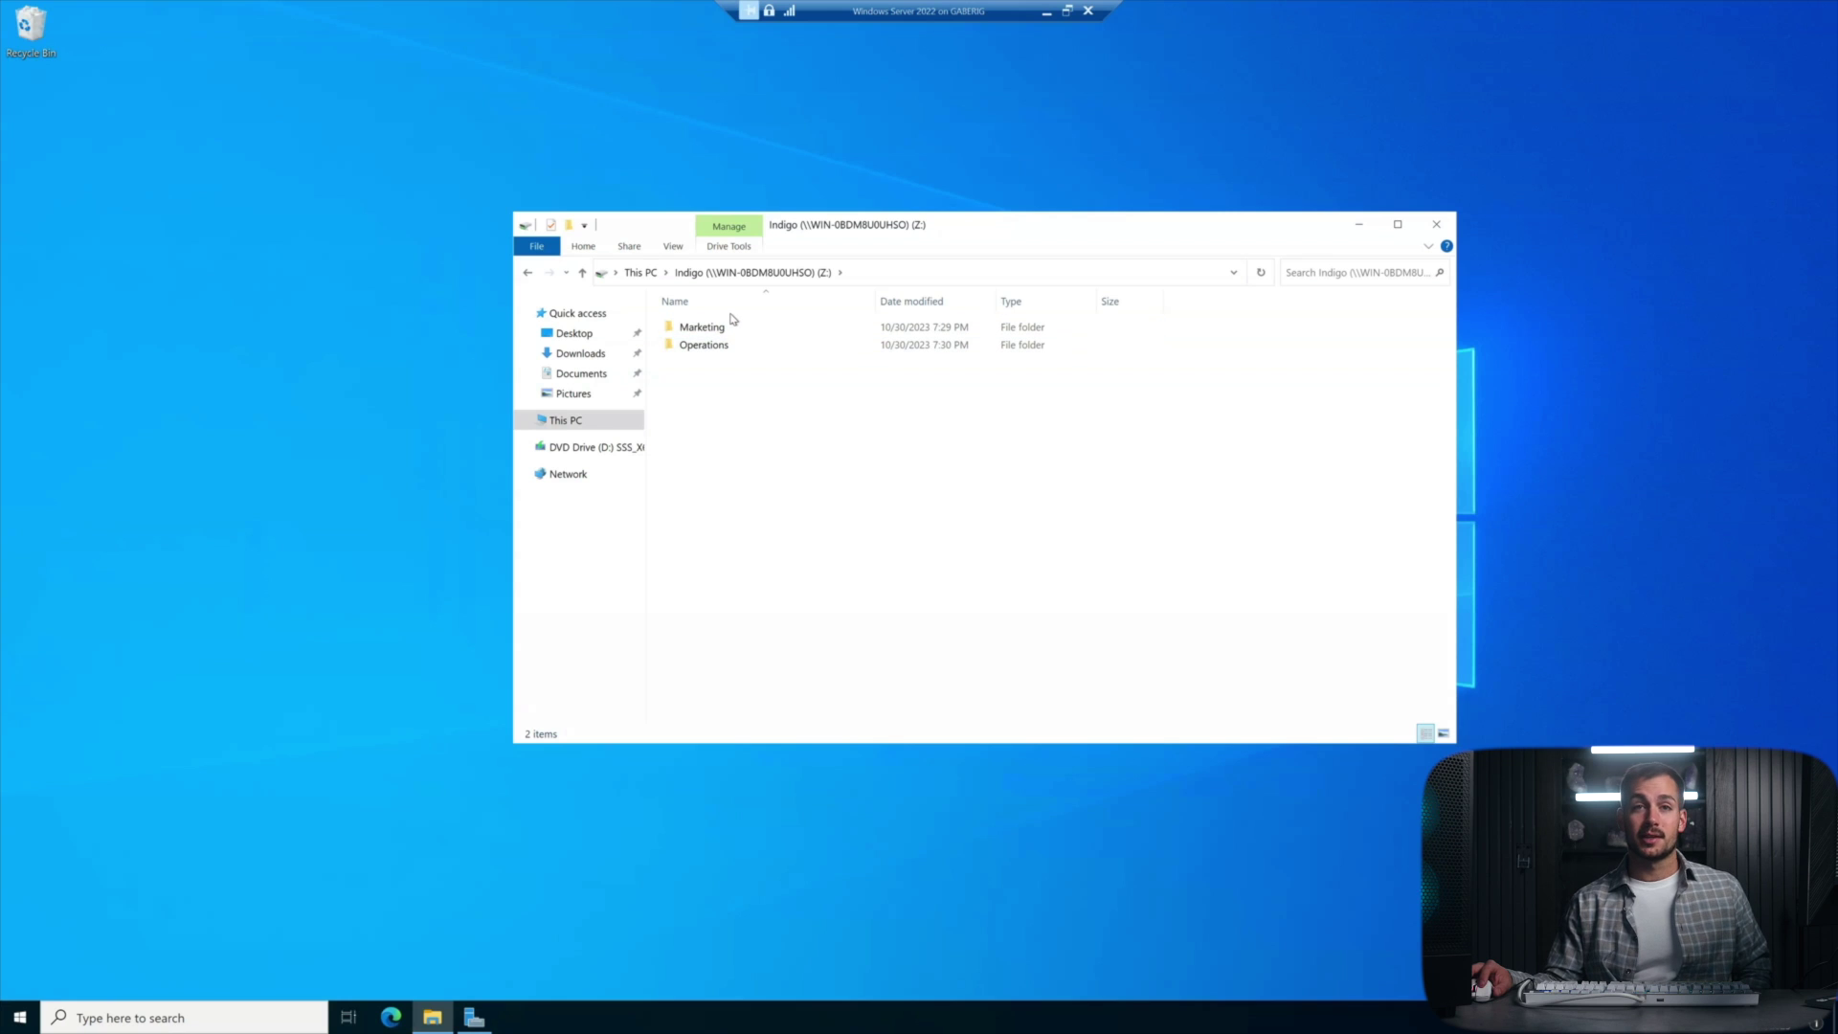
{"action": "left_click_drag", "start_coordinate": [972, 228], "coordinate": [1199, 241]}
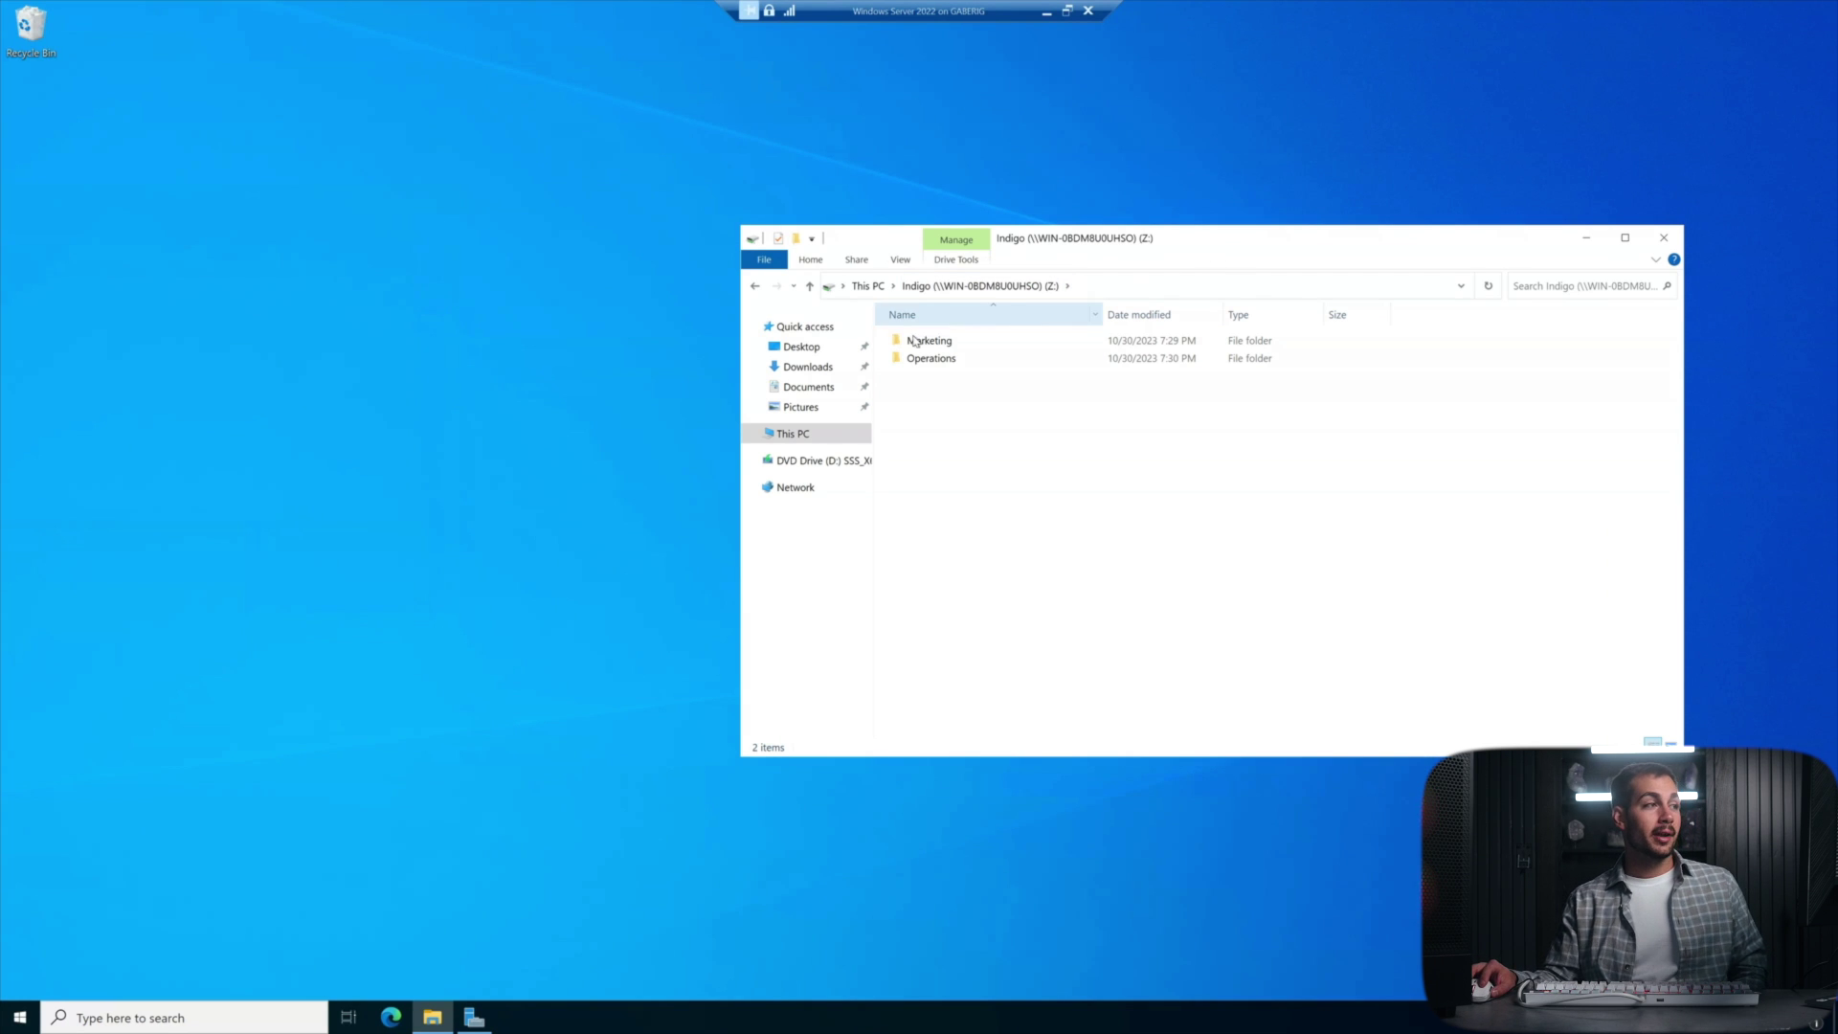
{"action": "double_click", "coordinate": [948, 341]}
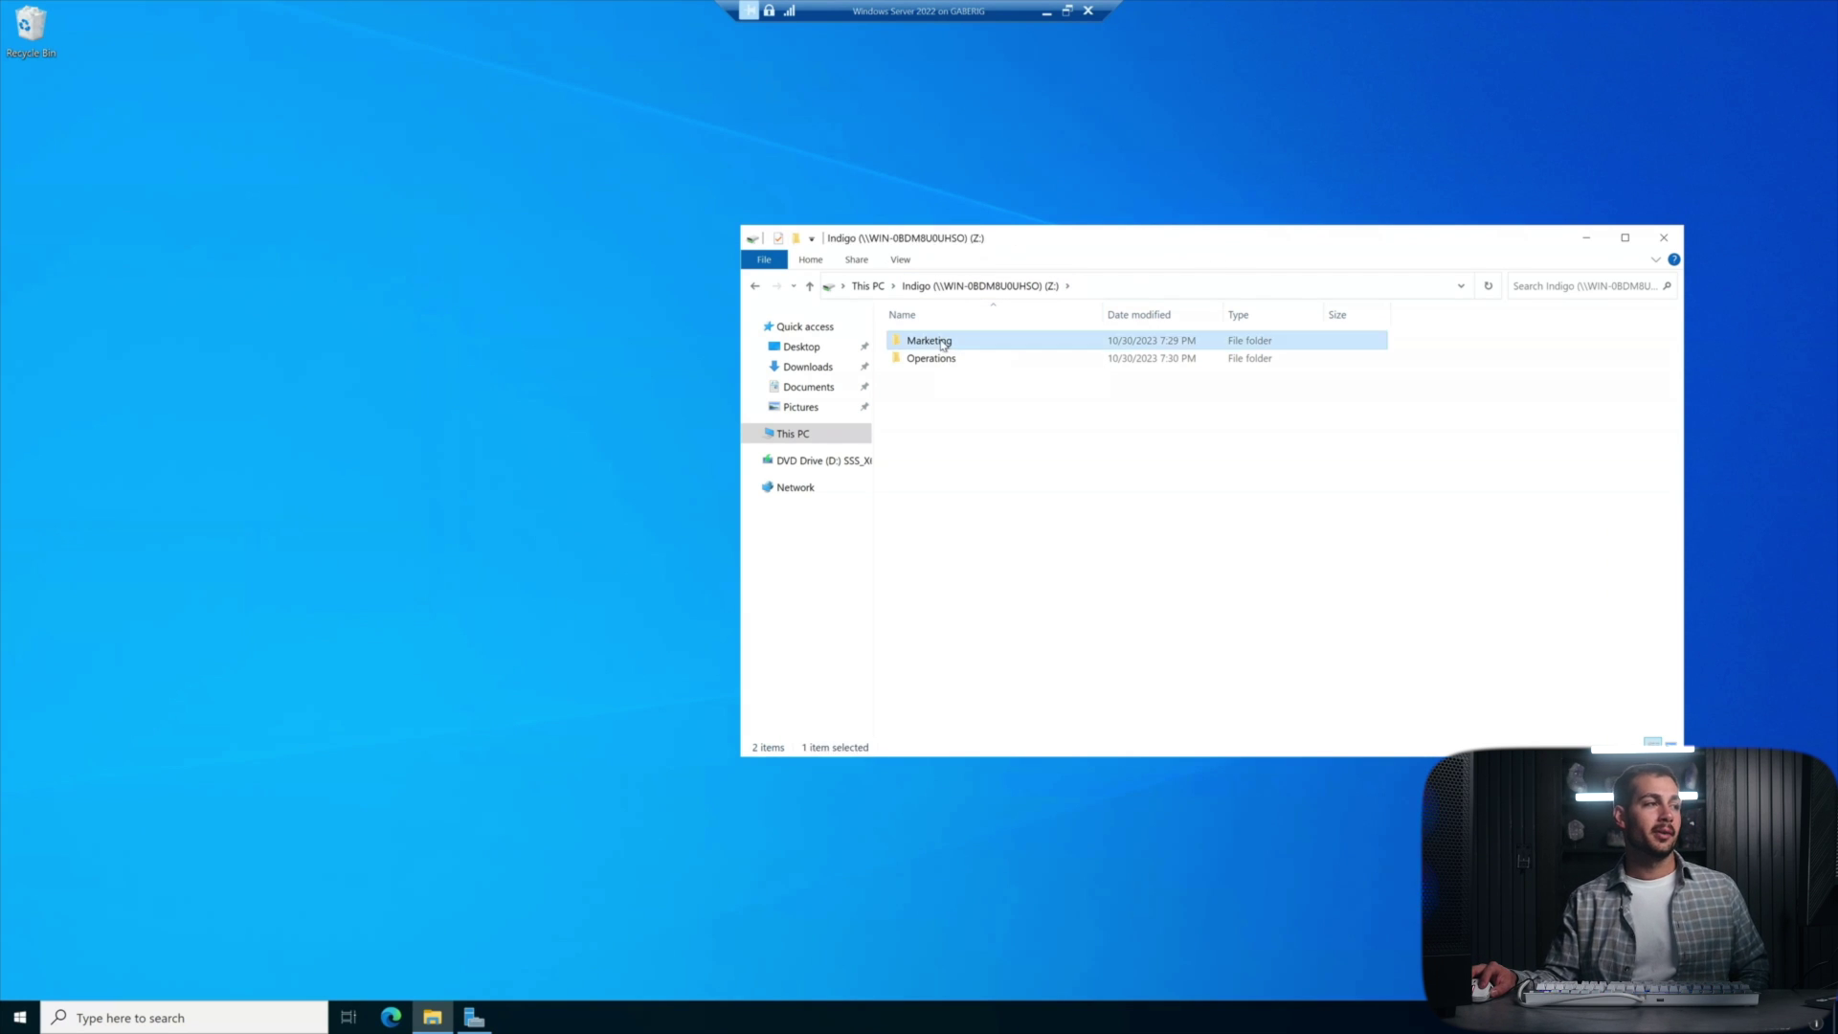
Return to the Z: drive and show the Marketing folder's Security properties.
{"action": "key", "text": "alt+Left"}
{"action": "right_click", "coordinate": [949, 343]}
{"action": "left_click", "coordinate": [996, 585]}
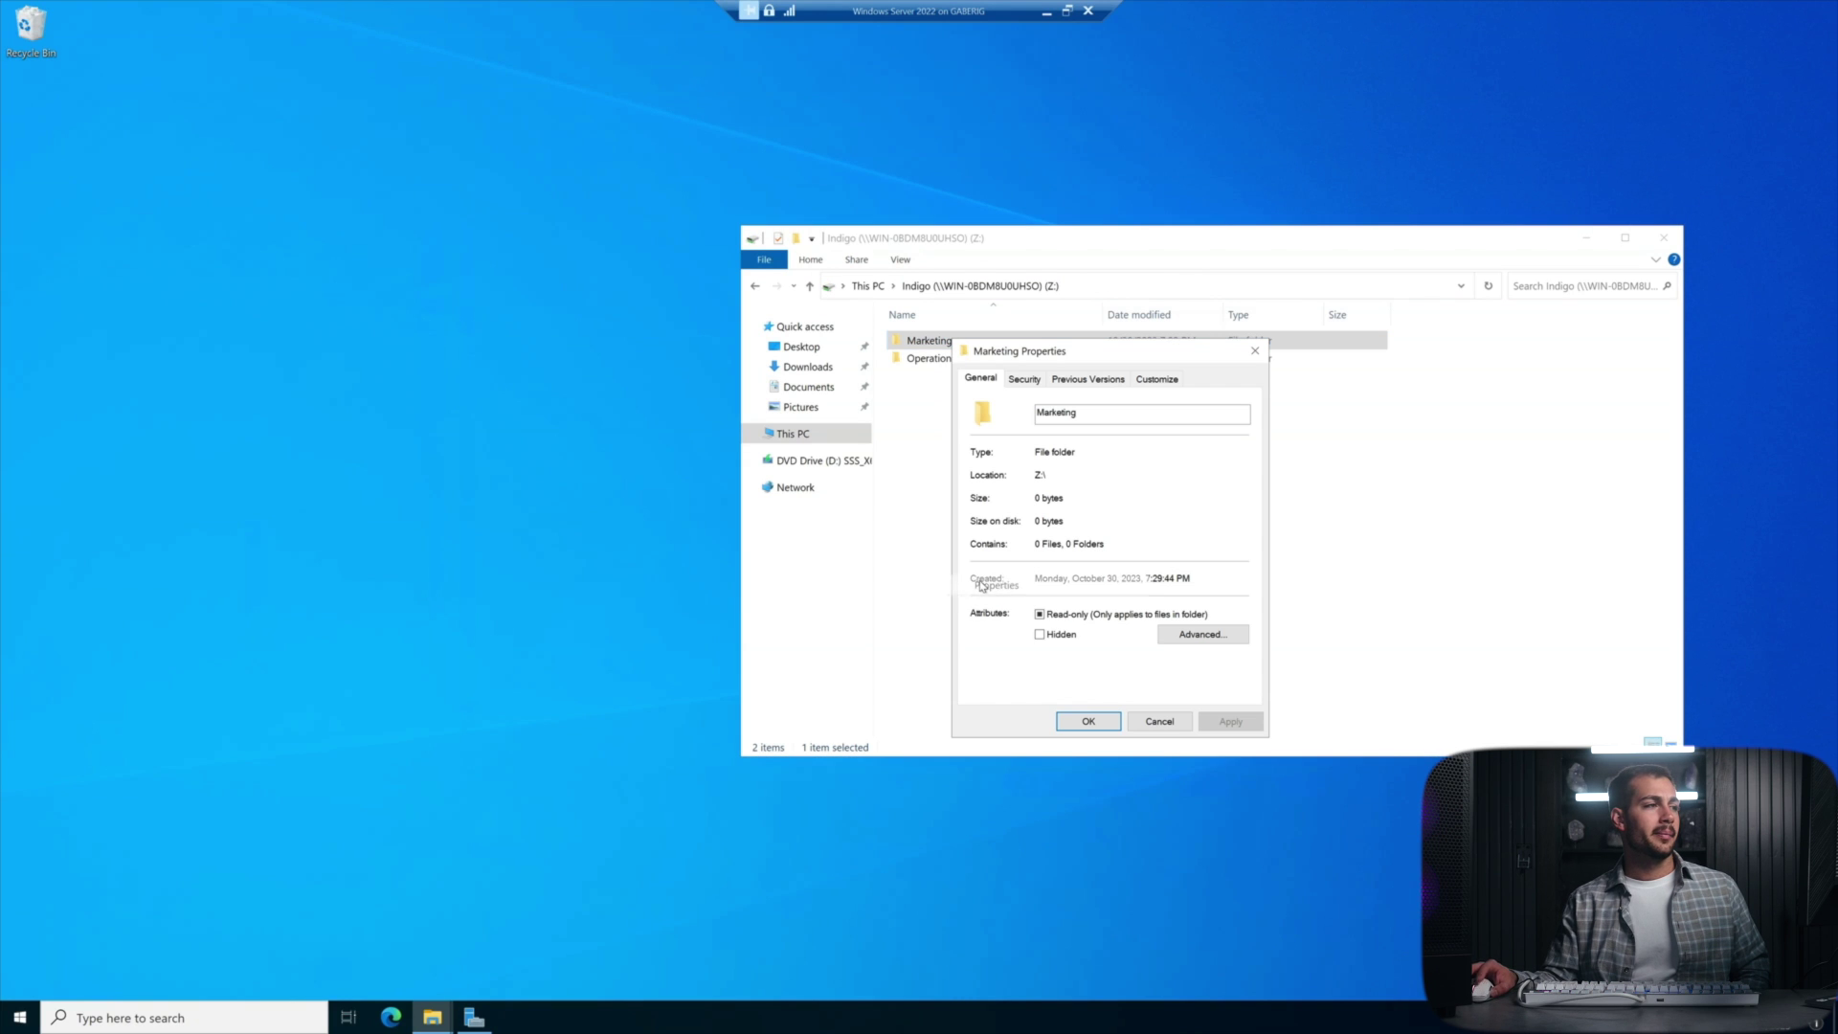
{"action": "left_click", "coordinate": [1022, 379]}
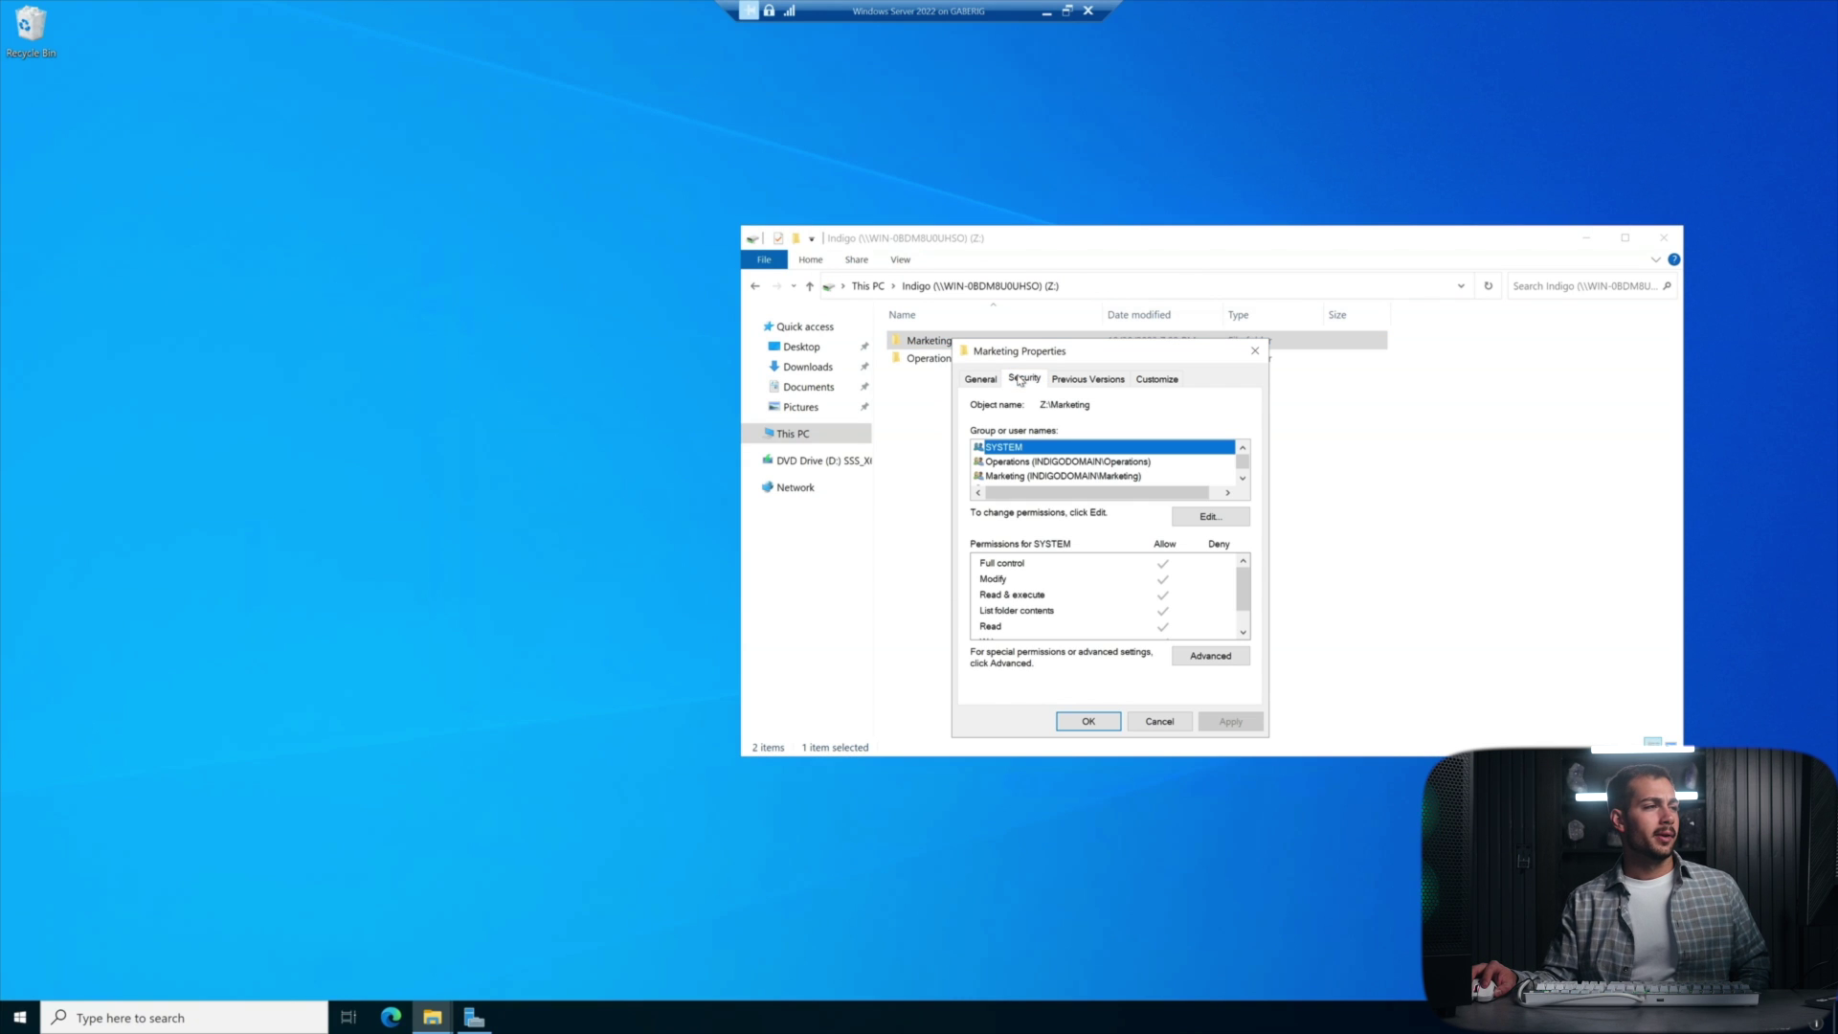
{"action": "left_click_drag", "start_coordinate": [1083, 353], "coordinate": [1337, 300]}
Compare the Marketing and Operations groups' permissions, then bring up Advanced security settings.
{"action": "left_click", "coordinate": [1285, 427]}
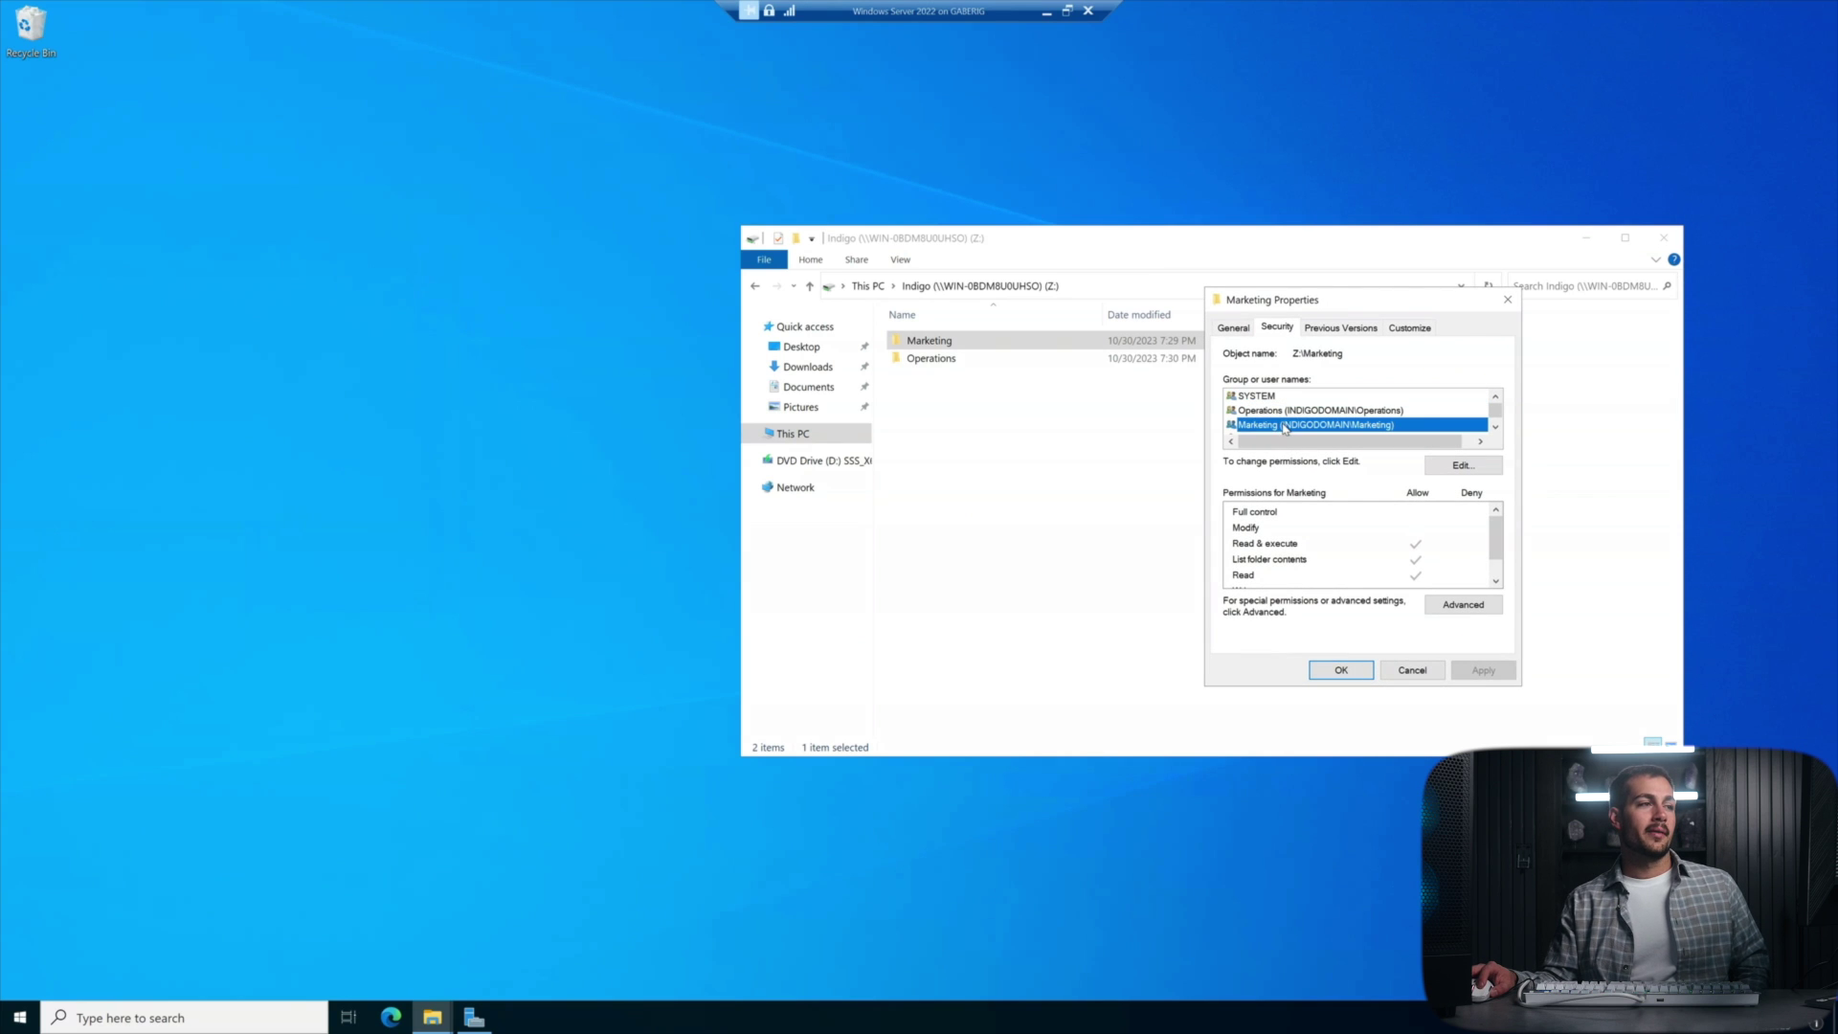
{"action": "left_click", "coordinate": [1280, 412]}
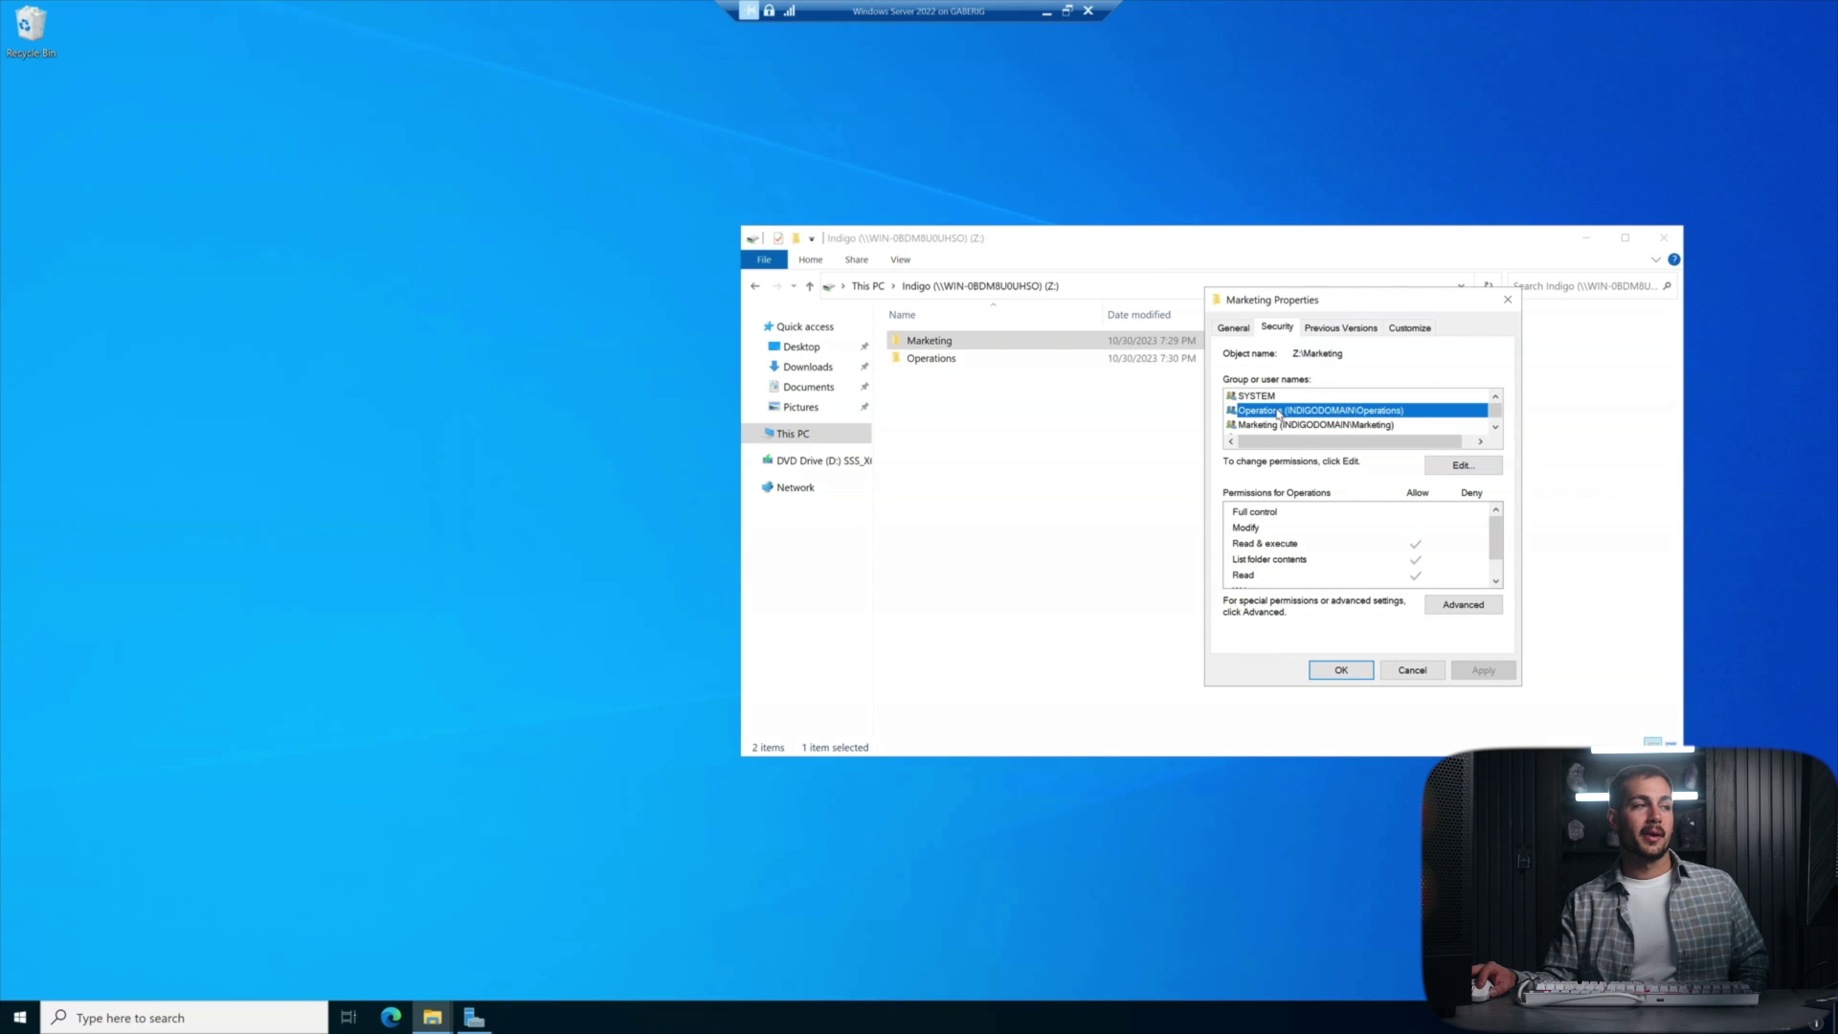
{"action": "left_click", "coordinate": [1275, 426]}
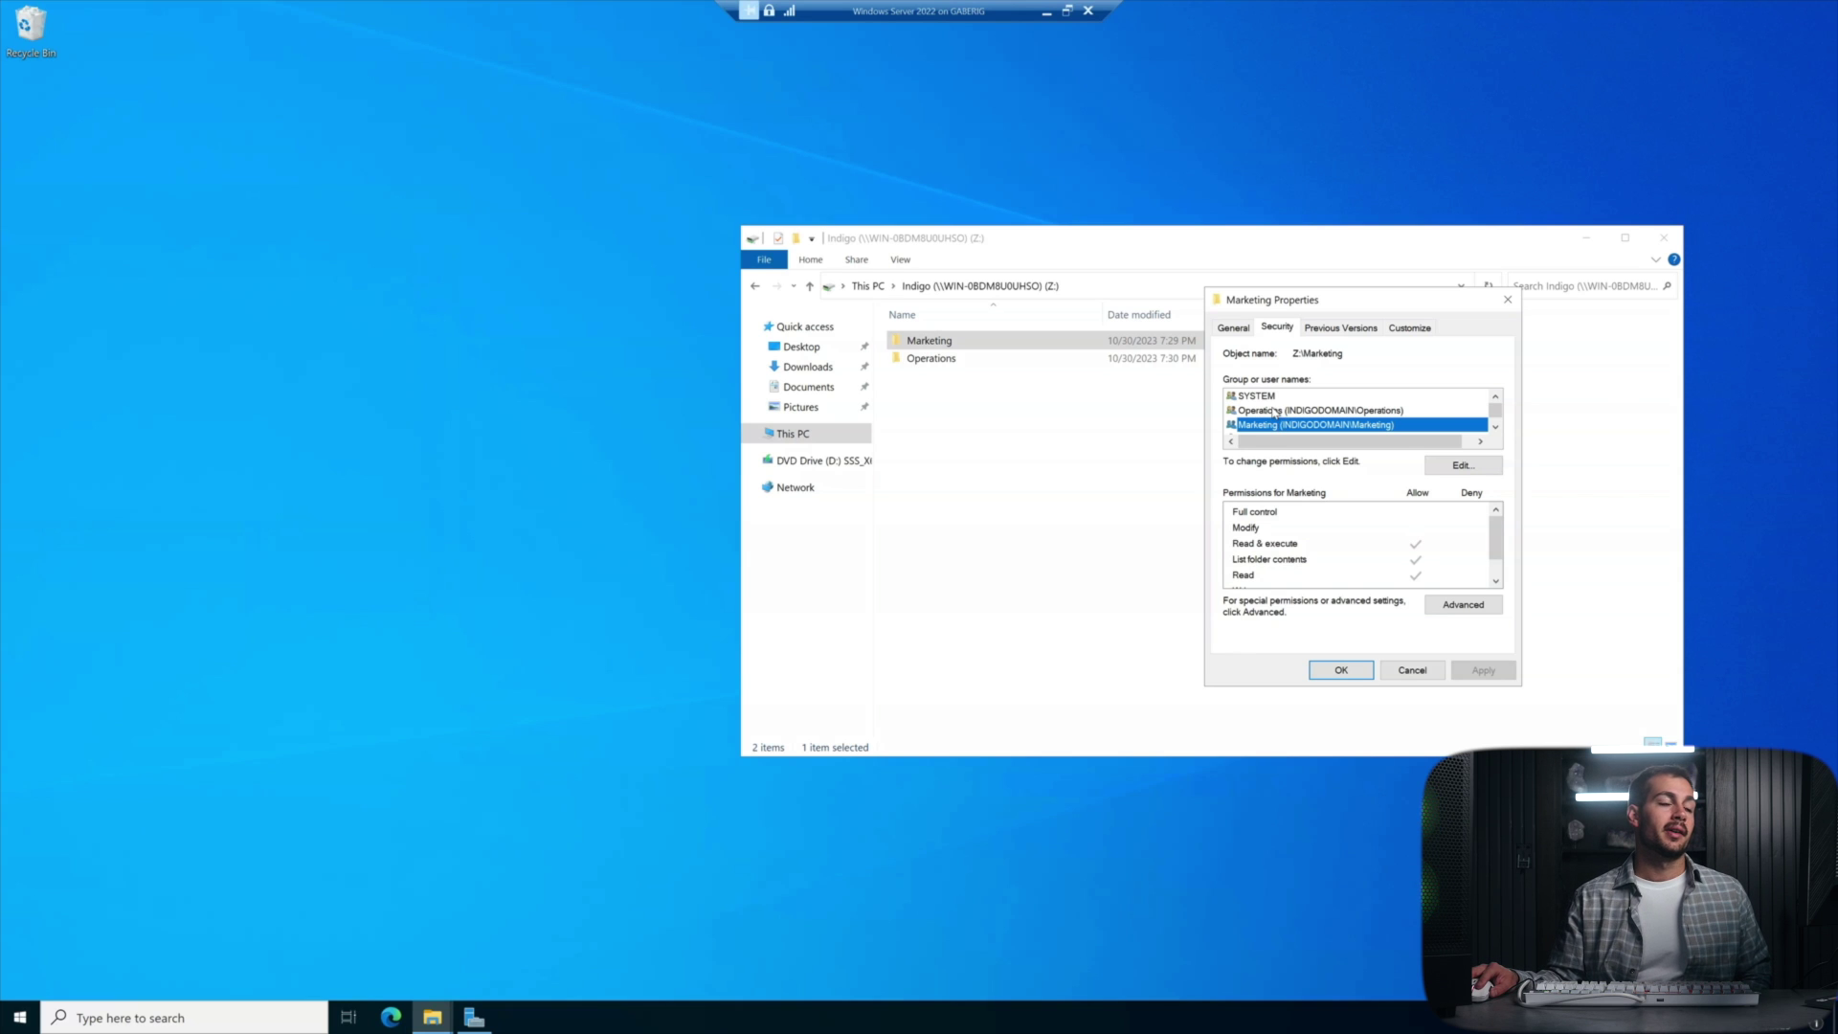
{"action": "left_click", "coordinate": [1275, 412]}
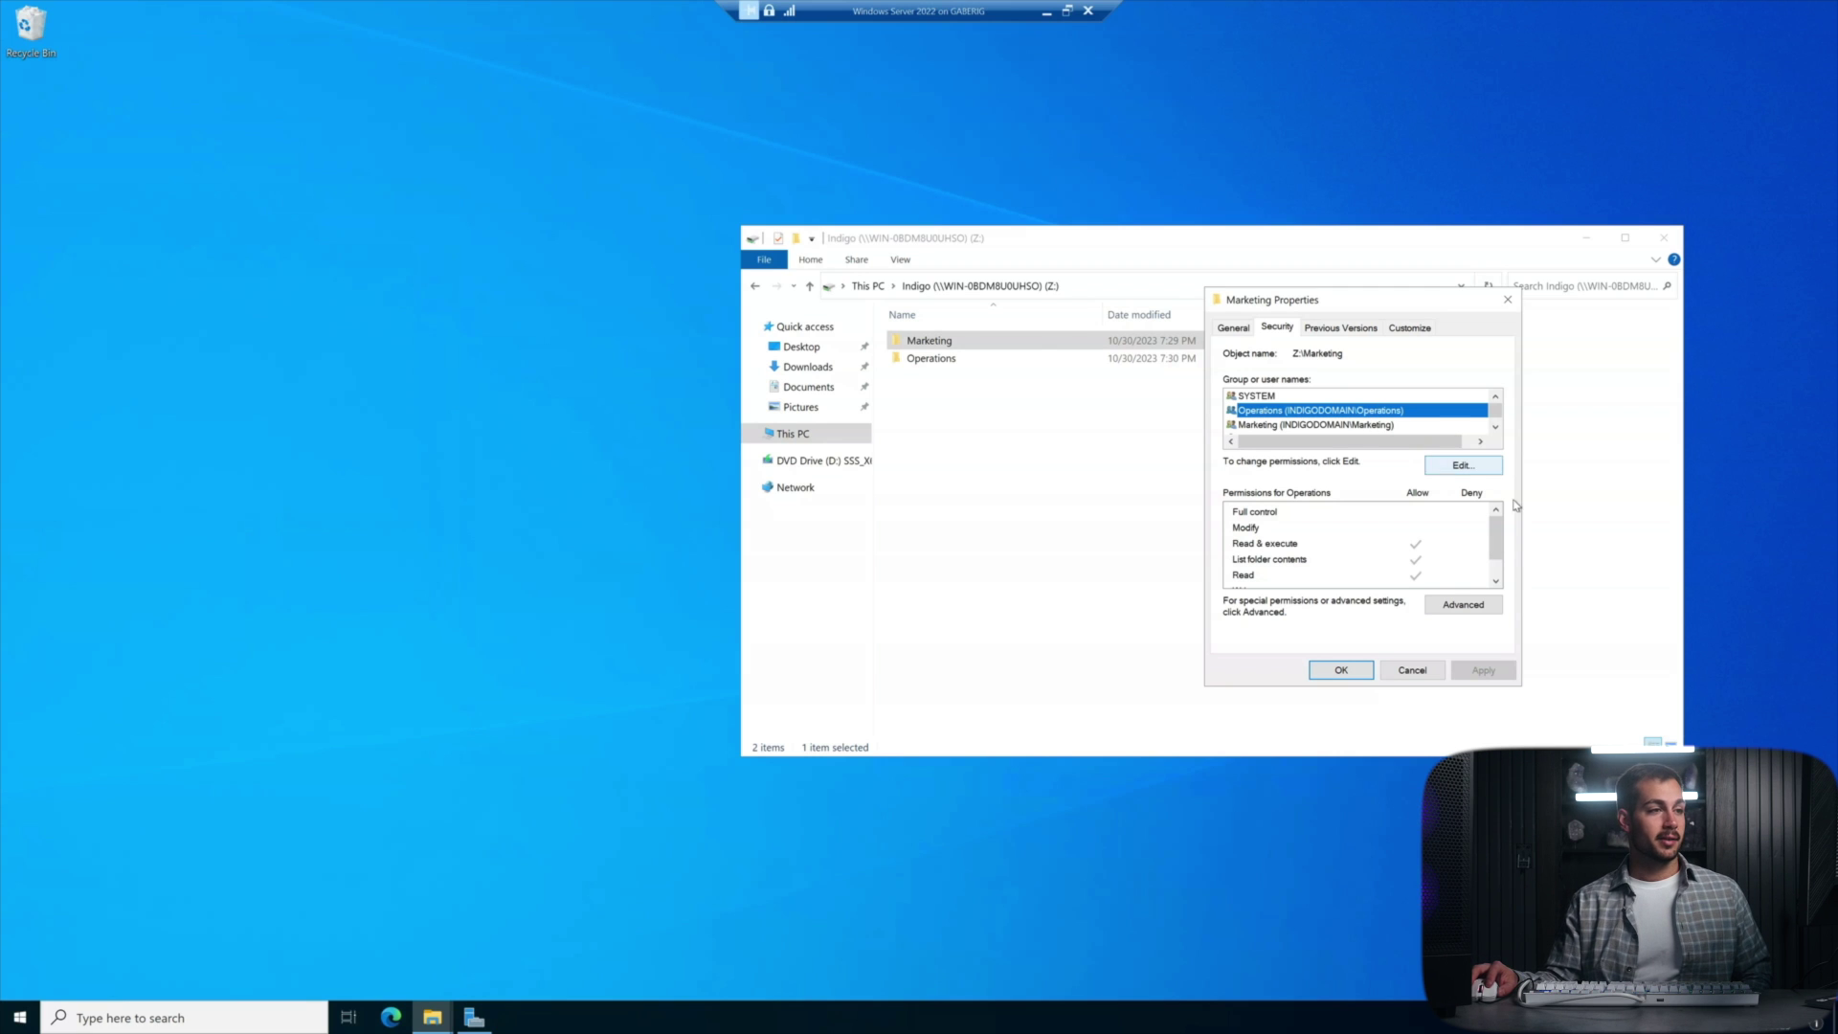
{"action": "left_click", "coordinate": [1462, 605]}
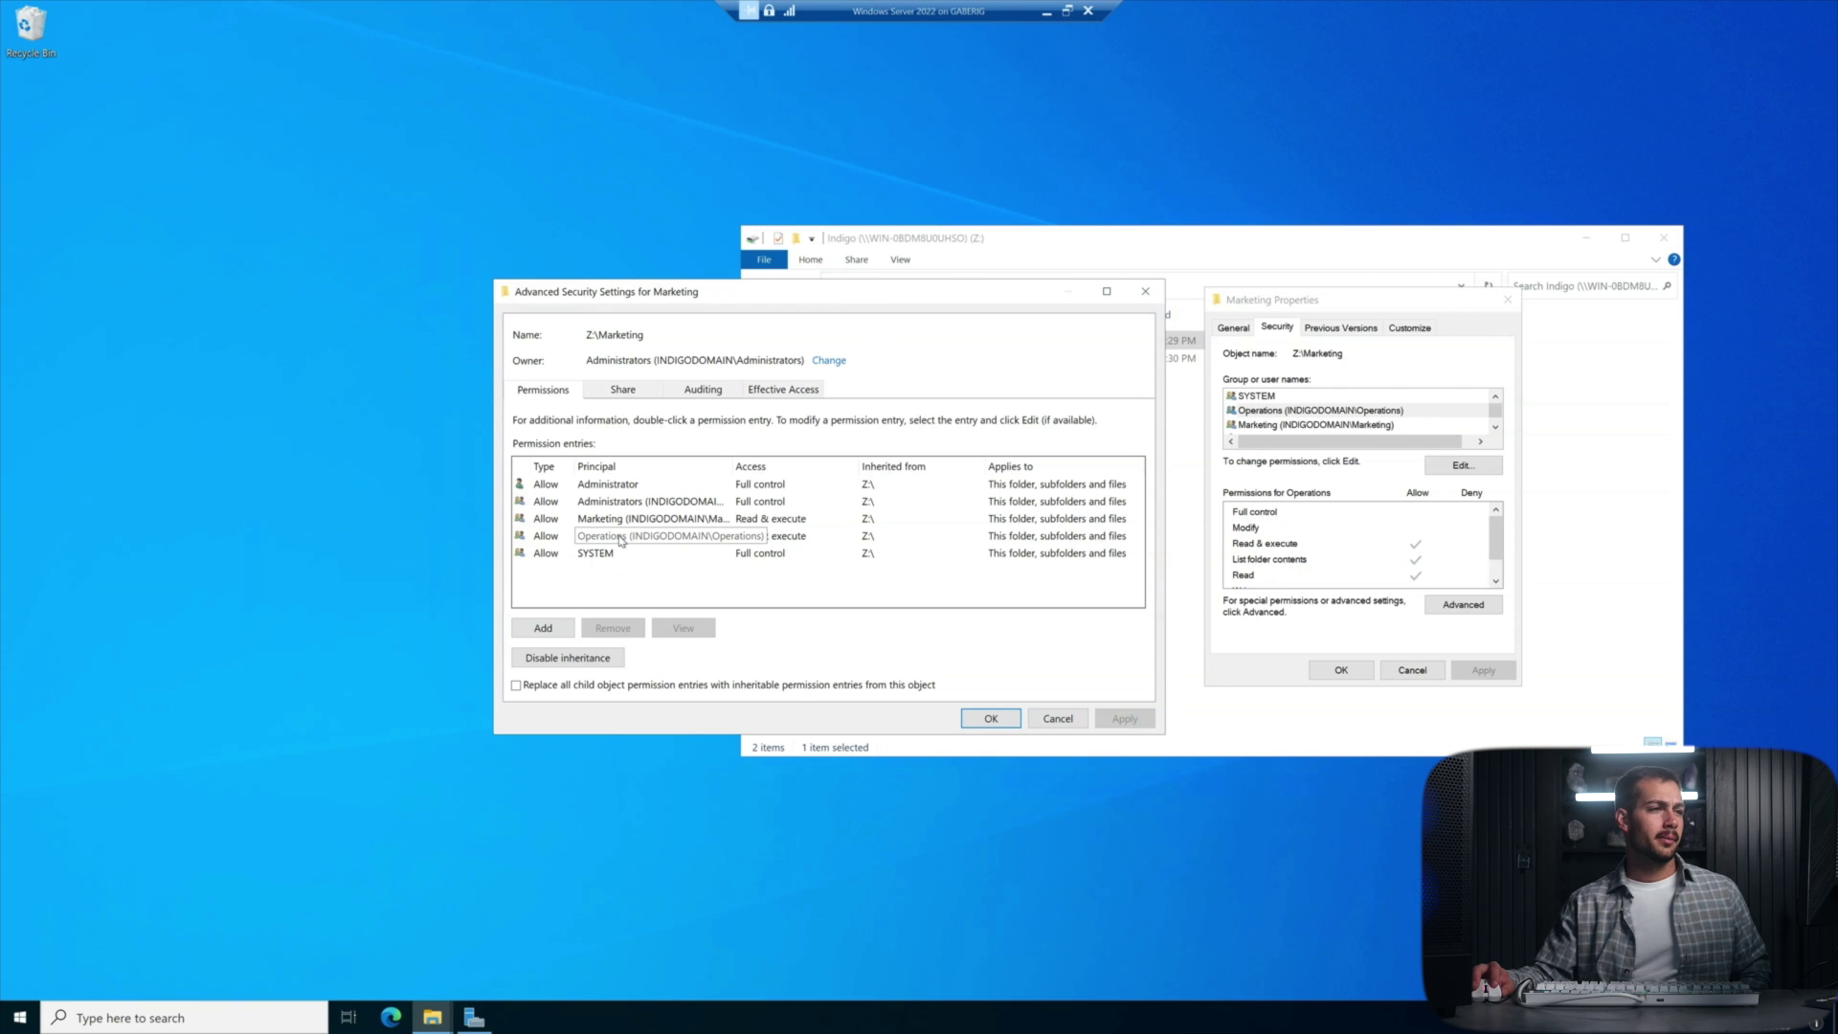
Disable inheritance on Marketing, converting entries to explicit, and remove the Operations group's access.
{"action": "left_click", "coordinate": [623, 538]}
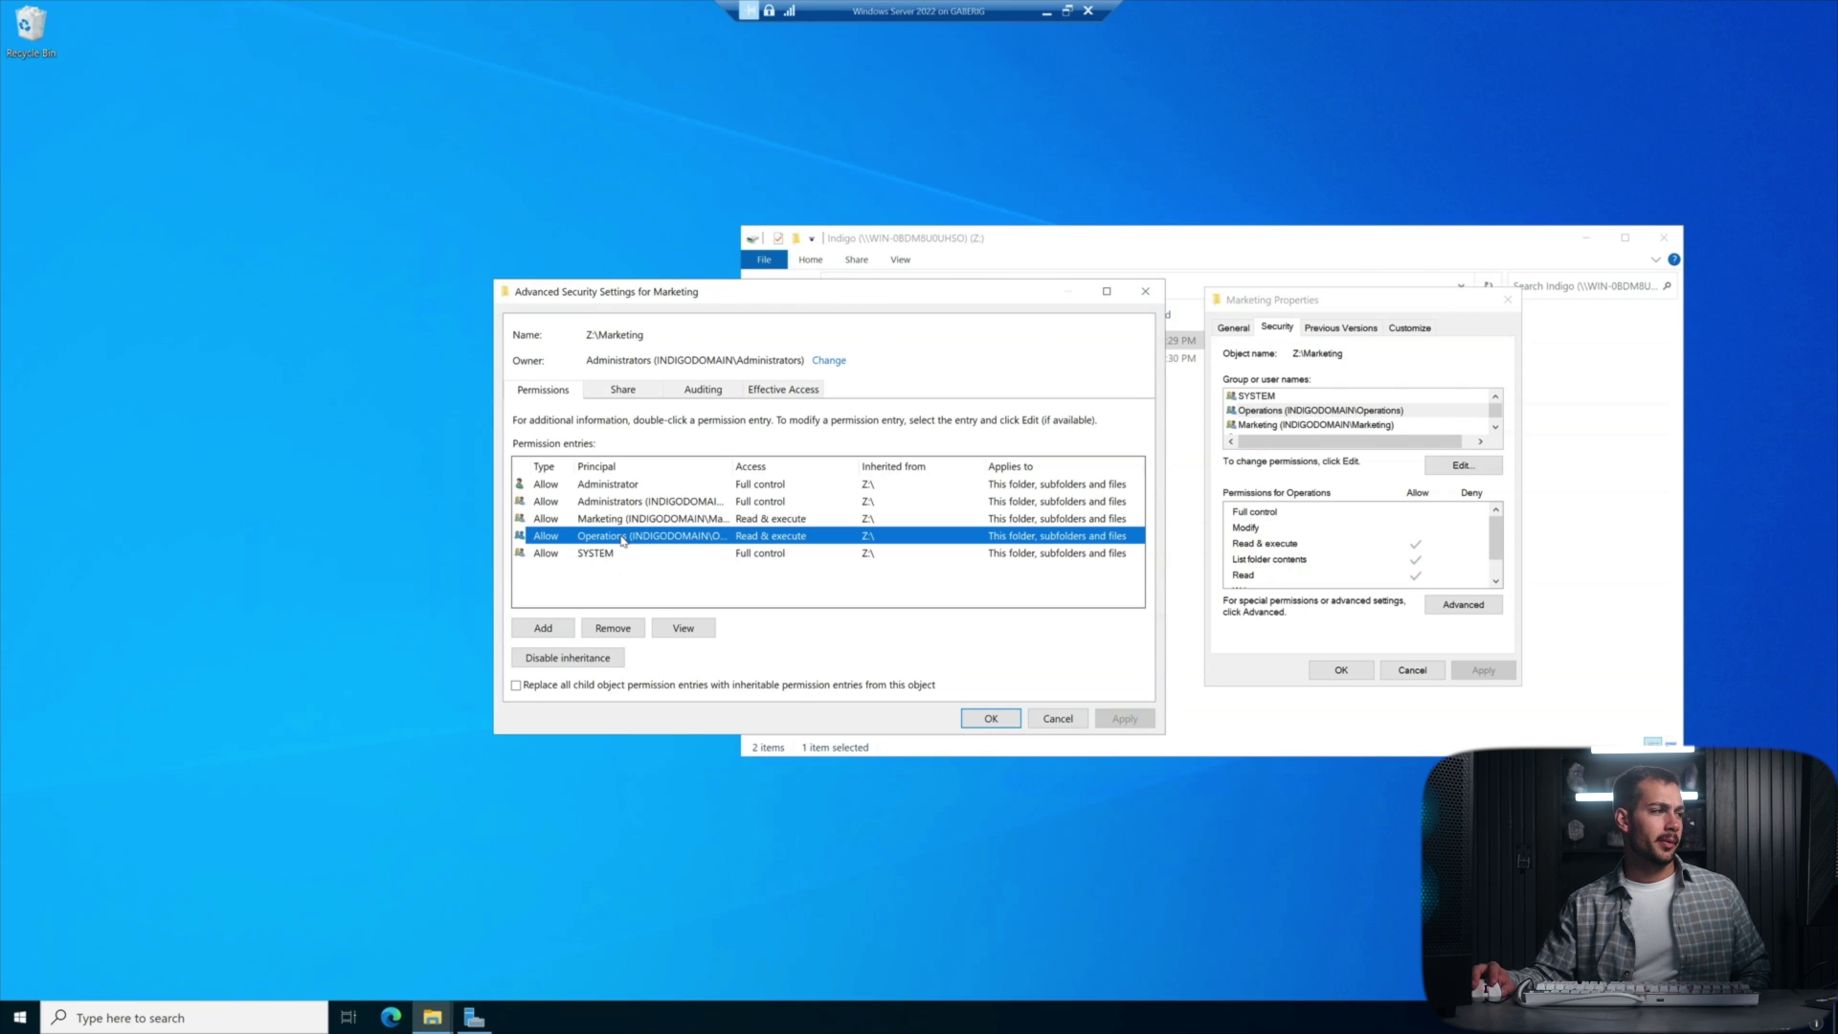
{"action": "left_click", "coordinate": [566, 666]}
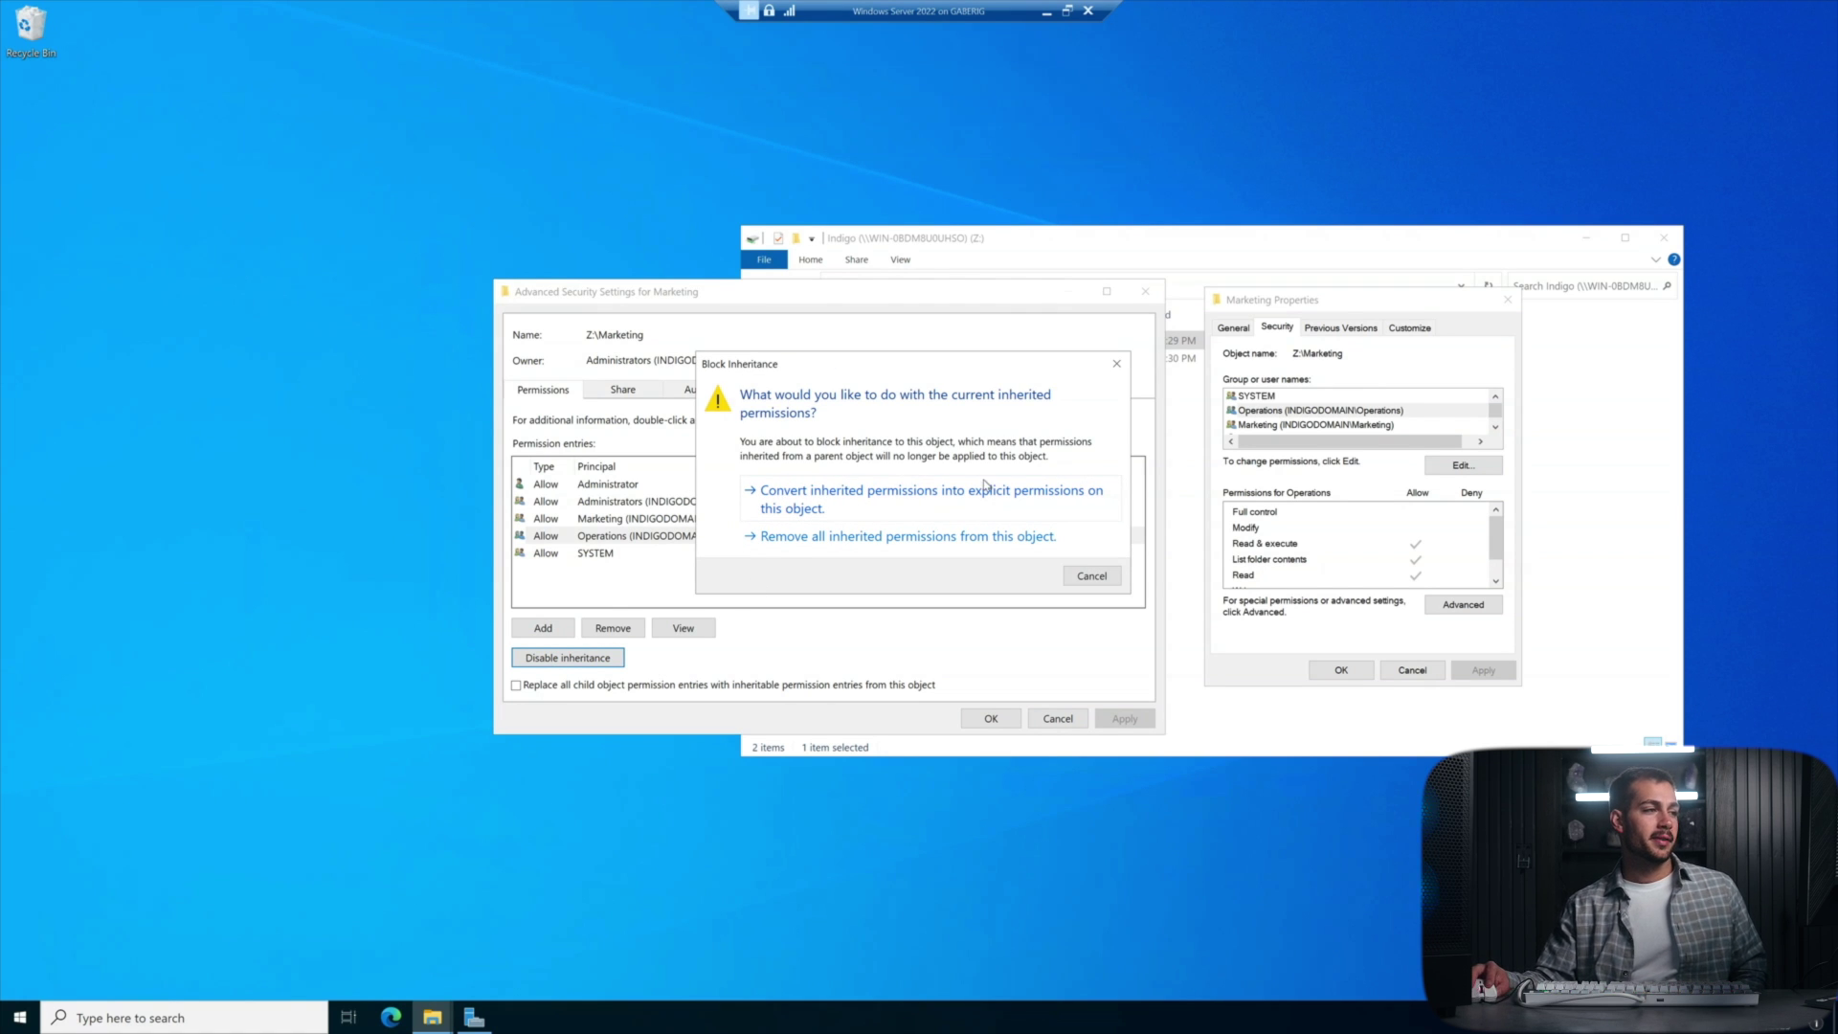
{"action": "left_click", "coordinate": [890, 511]}
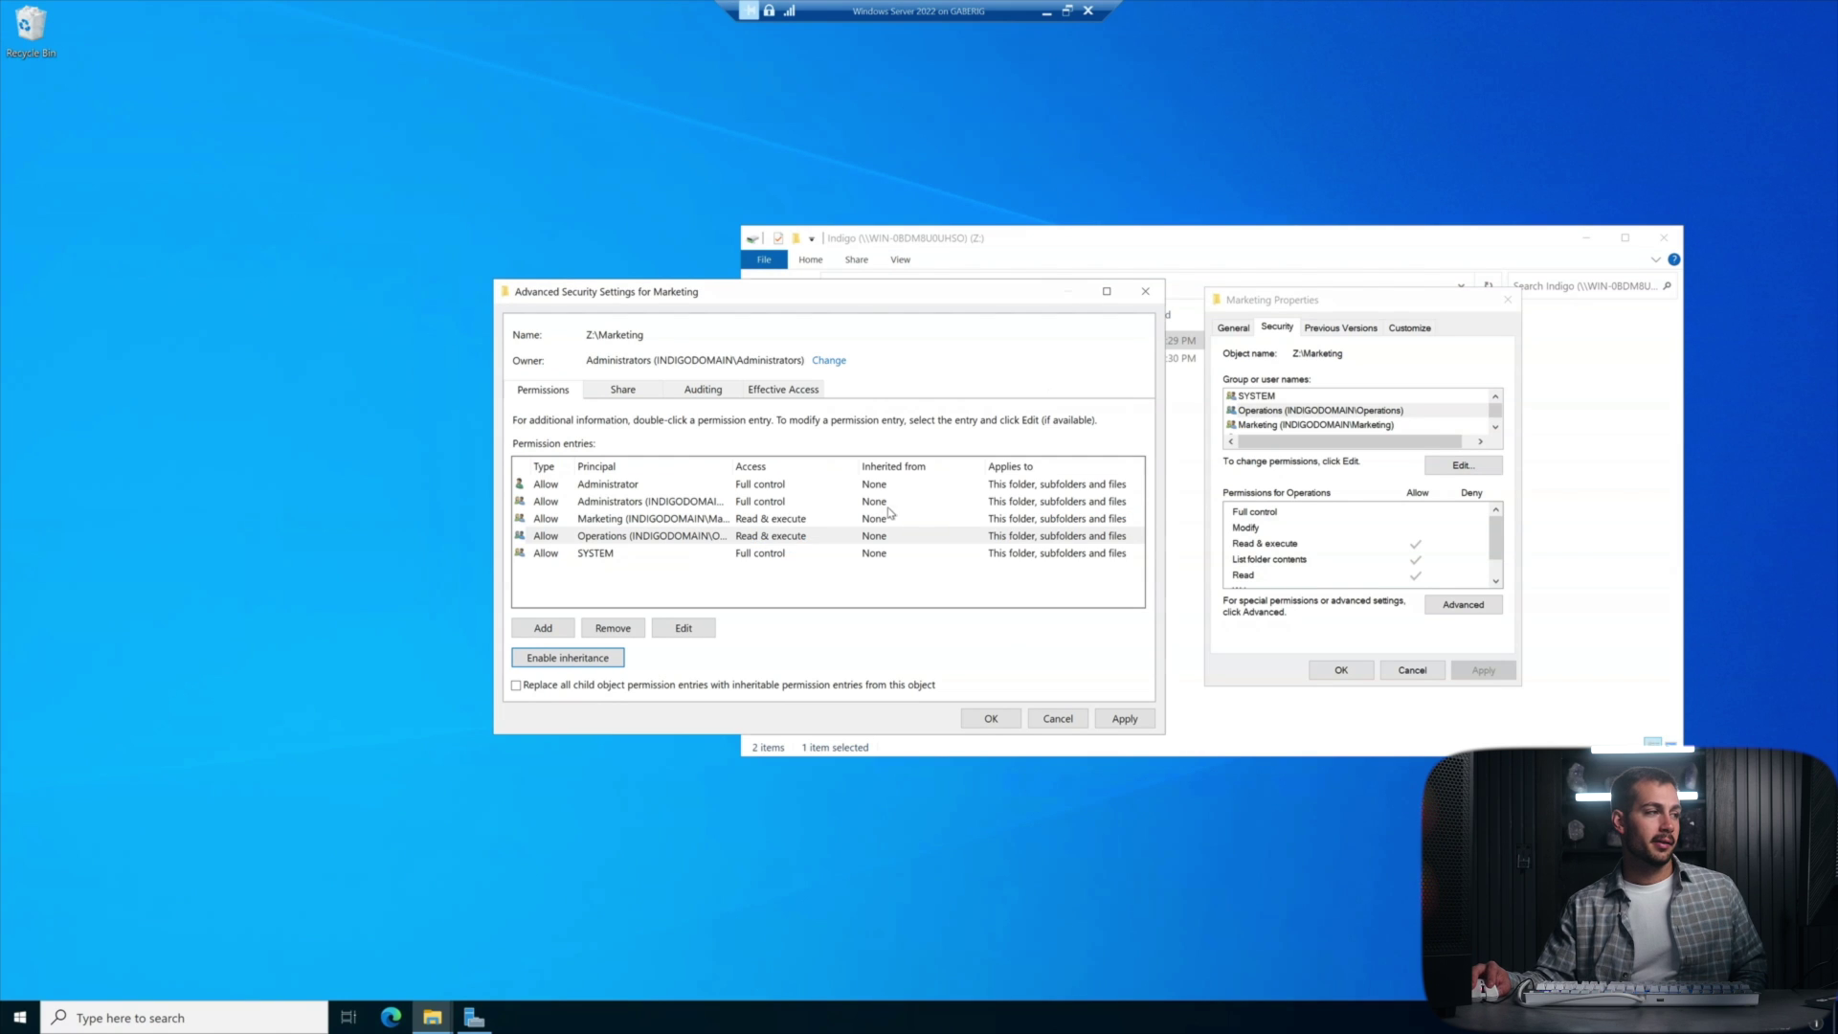
{"action": "left_click", "coordinate": [648, 540]}
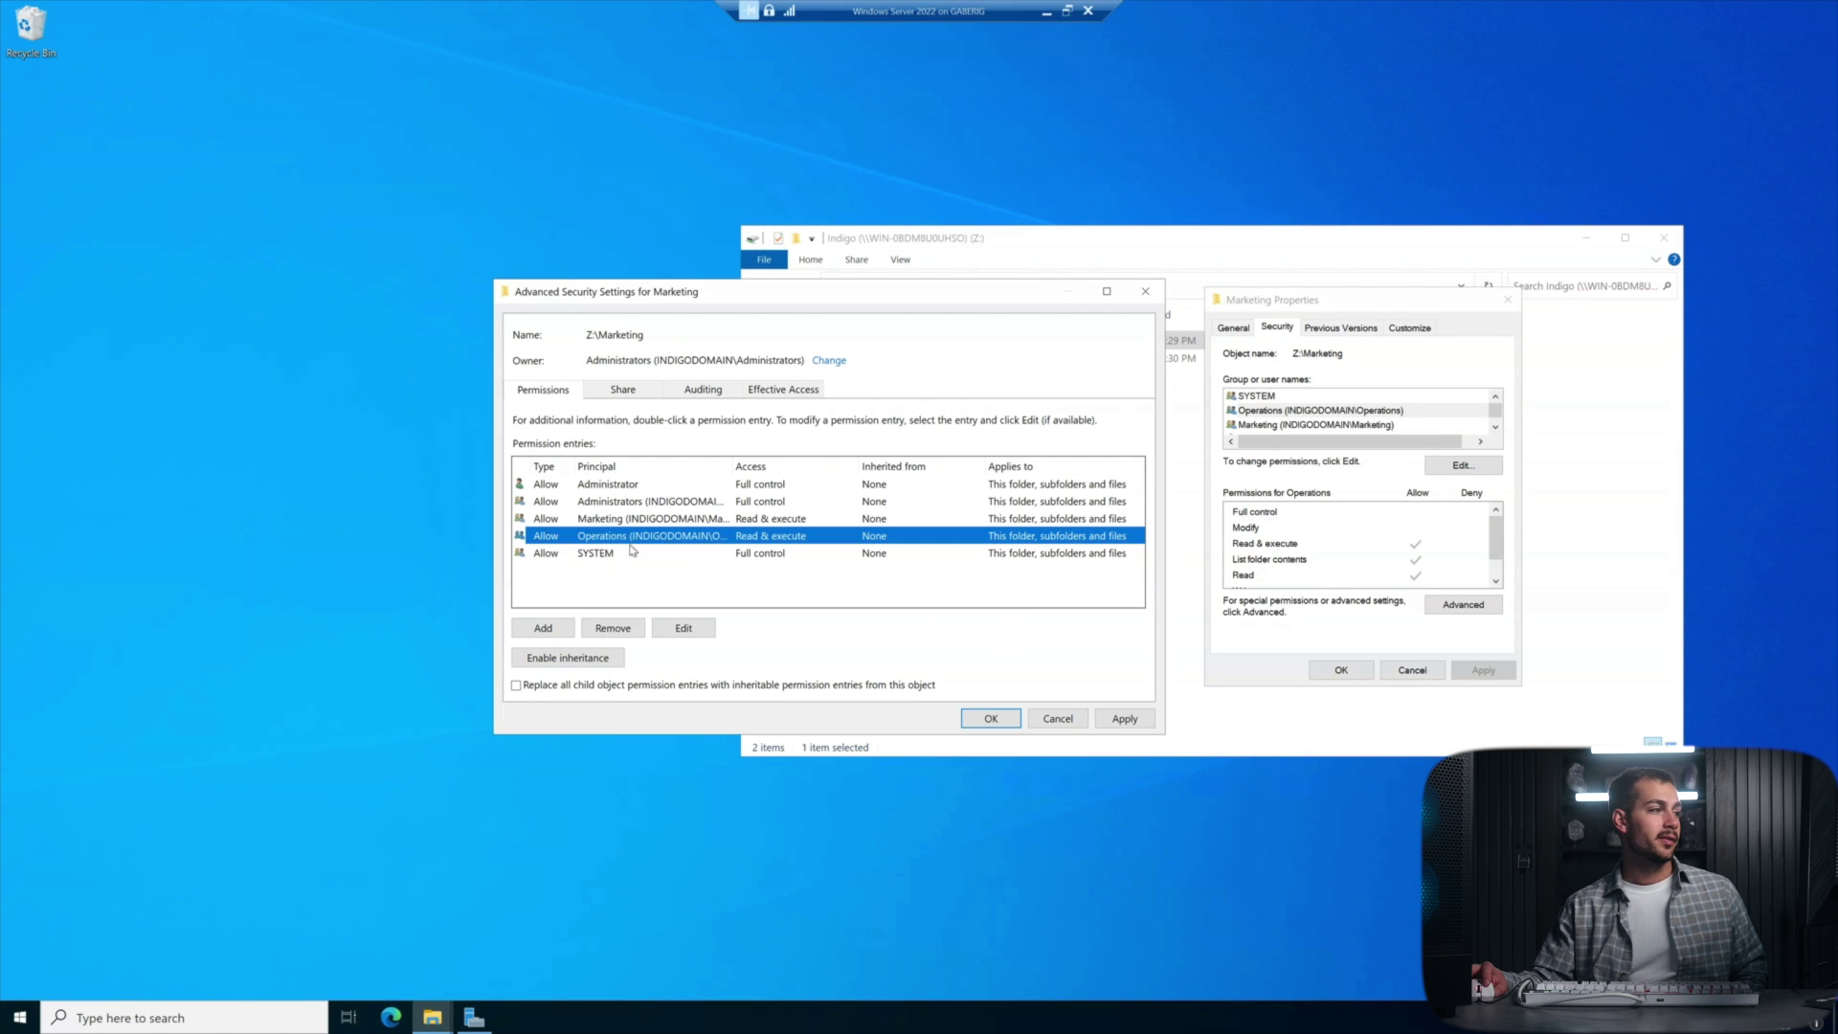
{"action": "left_click", "coordinate": [613, 630]}
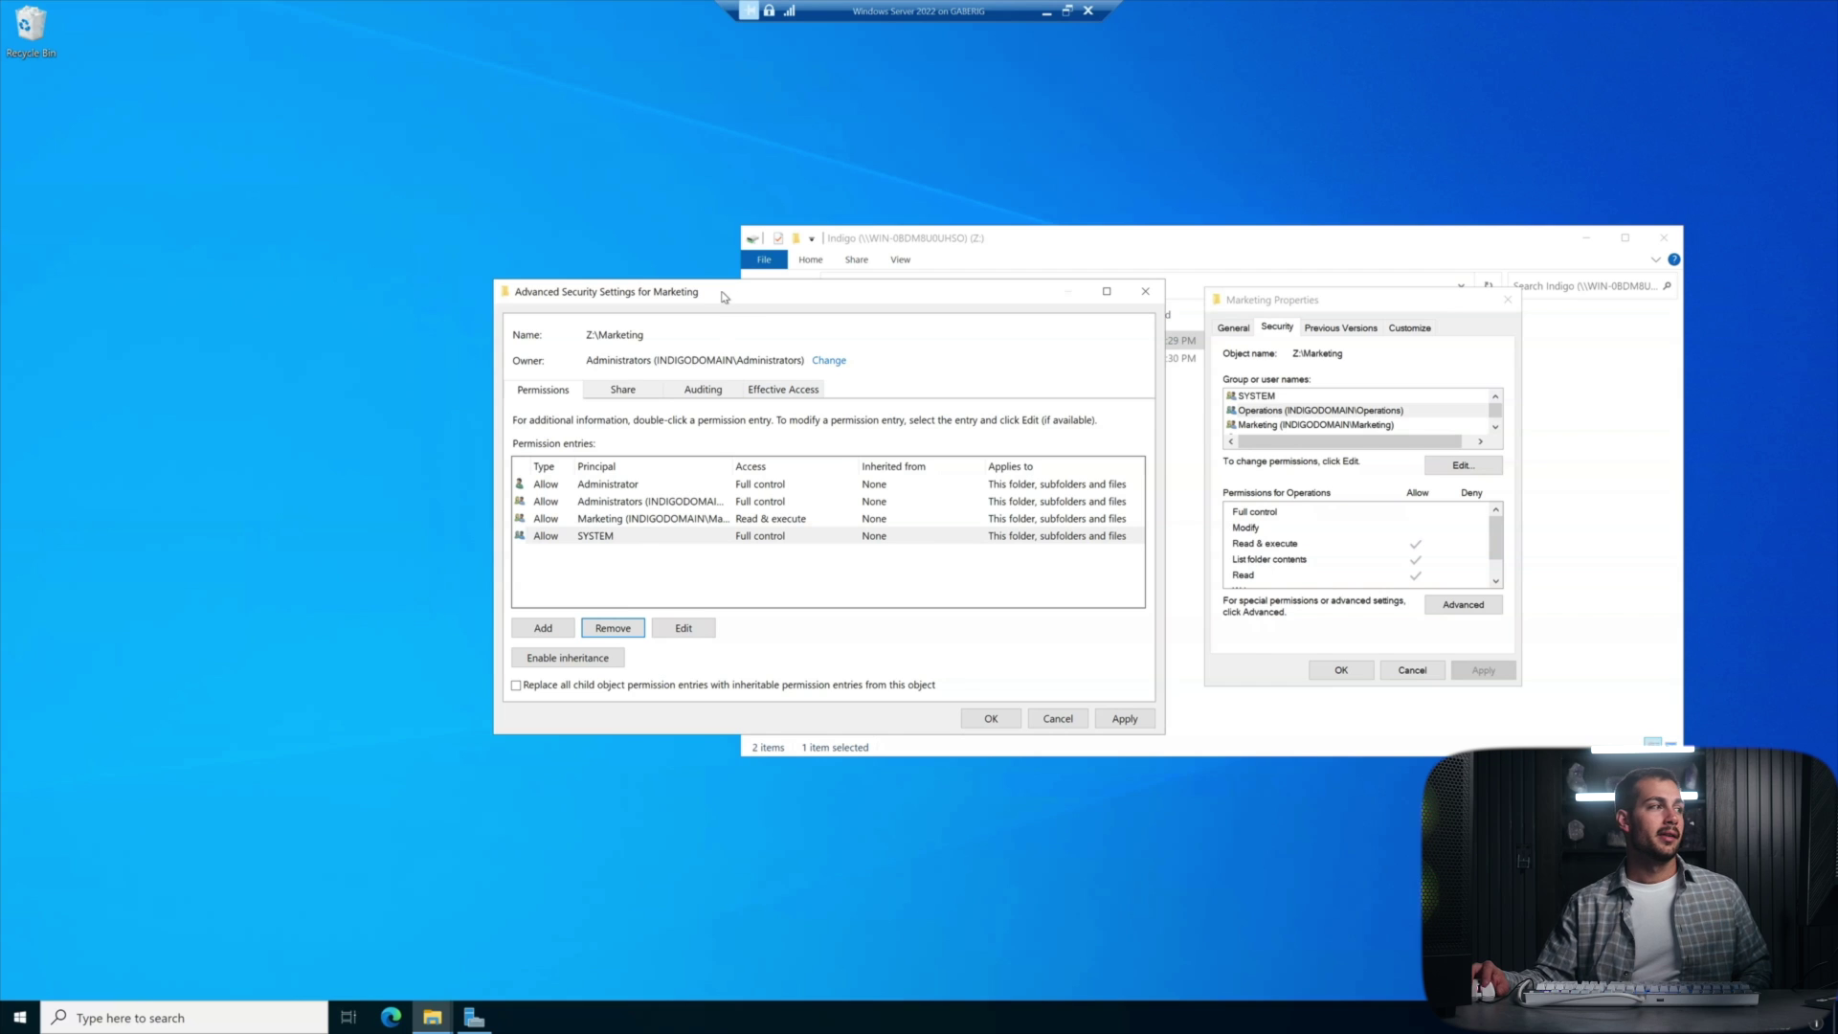
{"action": "left_click", "coordinate": [1126, 719]}
{"action": "left_click", "coordinate": [991, 719]}
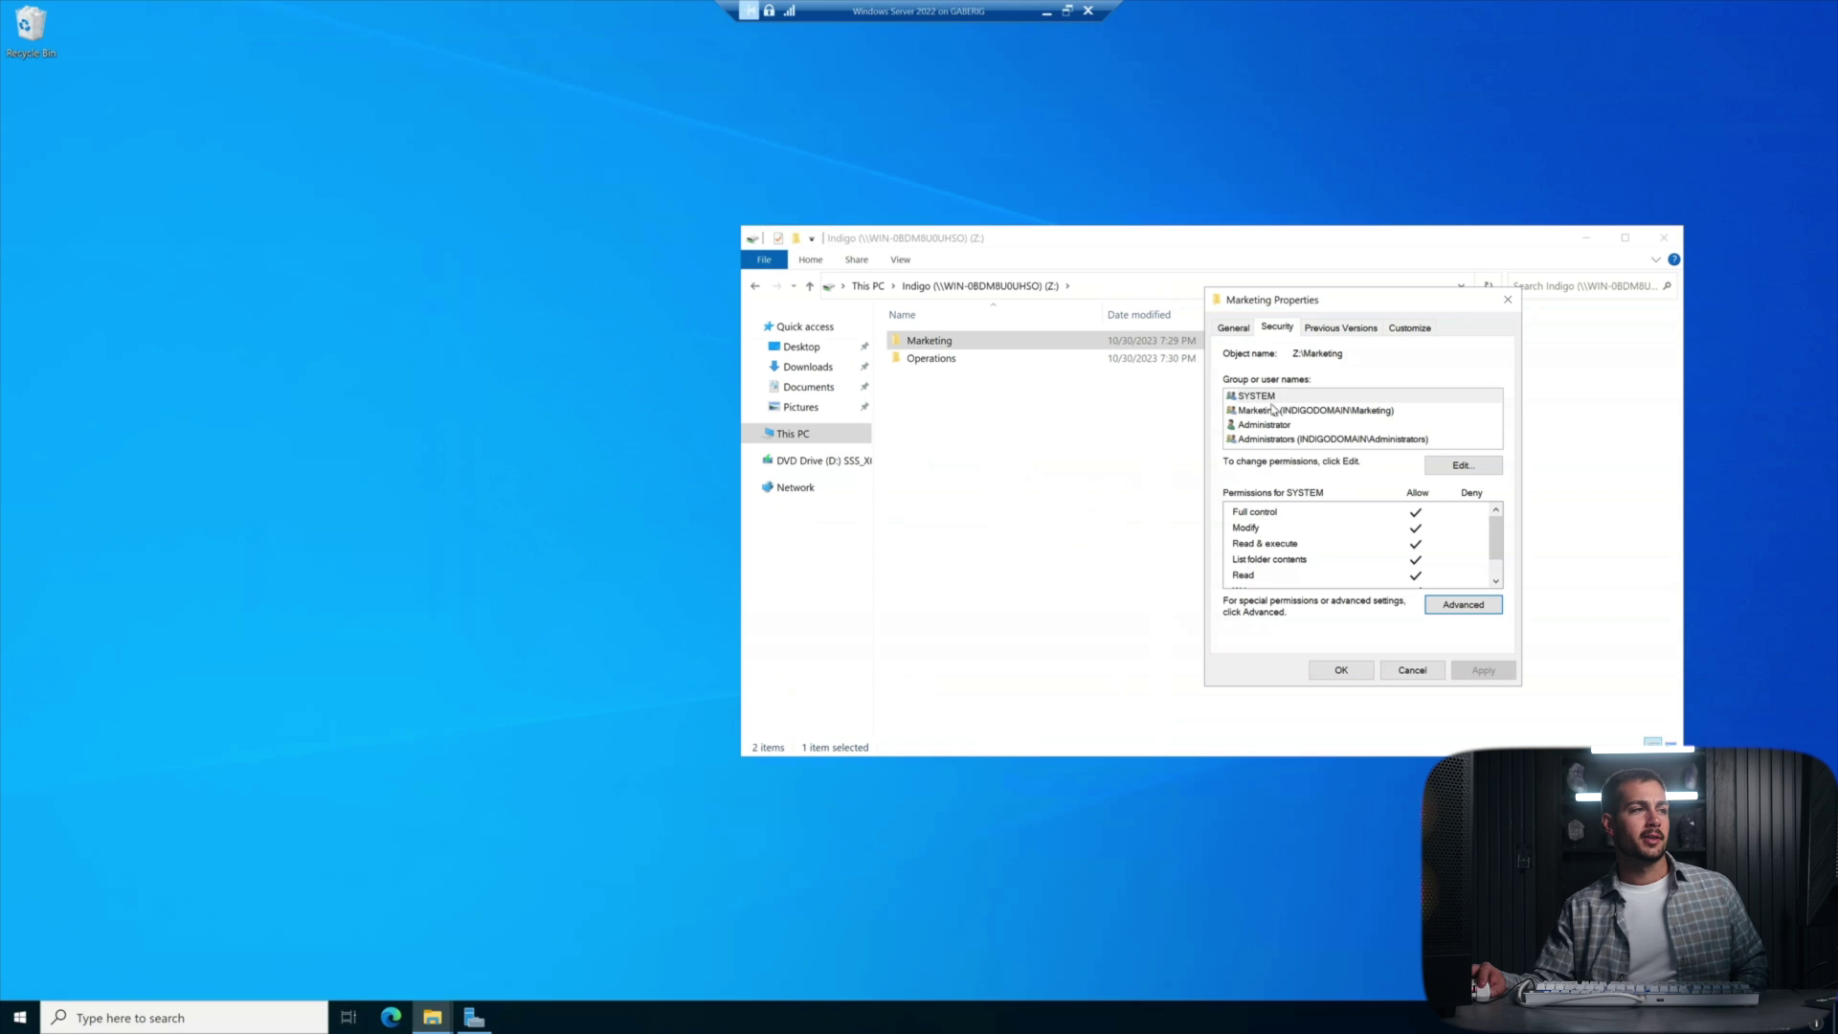
Check the Marketing group's permissions on the Security tab and close Marketing Properties.
{"action": "left_click_drag", "start_coordinate": [1310, 299], "coordinate": [1295, 261]}
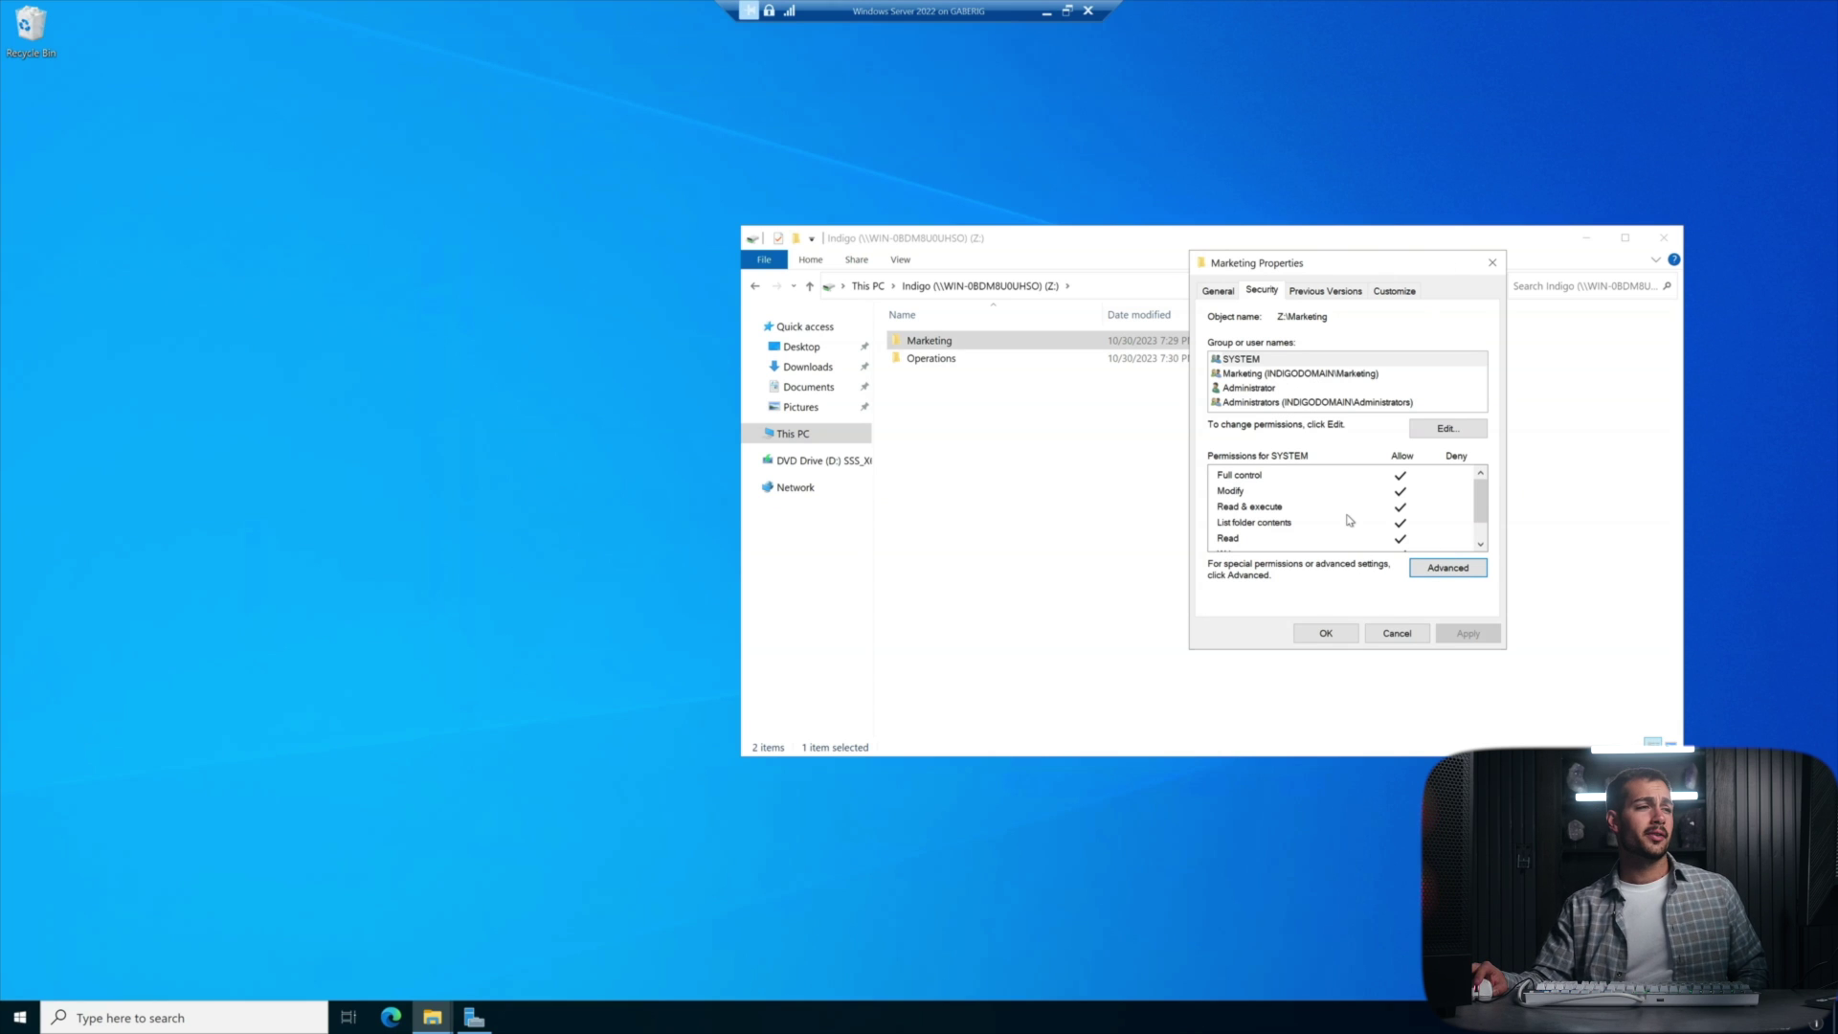
{"action": "scroll", "coordinate": [1349, 516], "scroll_direction": "down", "scroll_amount": 1}
{"action": "scroll", "coordinate": [1349, 516], "scroll_direction": "up", "scroll_amount": 1}
{"action": "left_click", "coordinate": [1262, 375]}
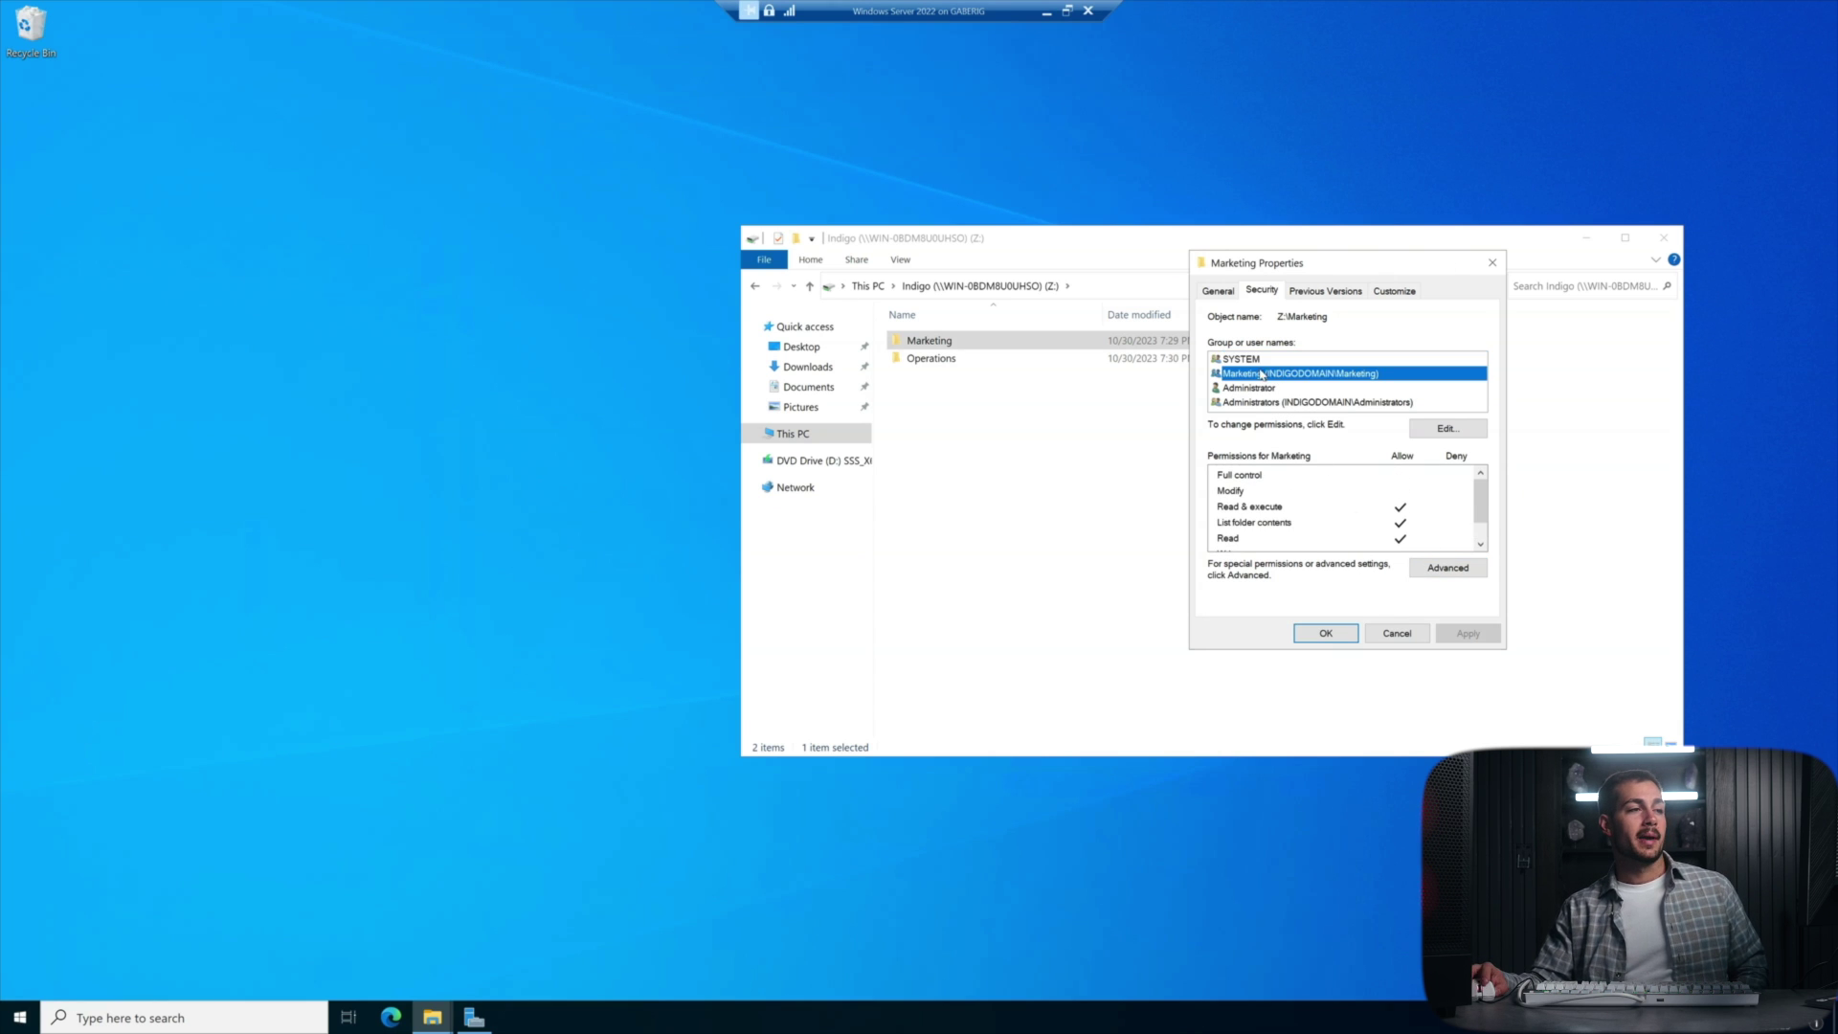
{"action": "scroll", "coordinate": [1371, 518], "scroll_direction": "down", "scroll_amount": 1}
{"action": "scroll", "coordinate": [1371, 518], "scroll_direction": "up", "scroll_amount": 1}
{"action": "scroll", "coordinate": [1371, 518], "scroll_direction": "down", "scroll_amount": 1}
{"action": "scroll", "coordinate": [1371, 518], "scroll_direction": "up", "scroll_amount": 1}
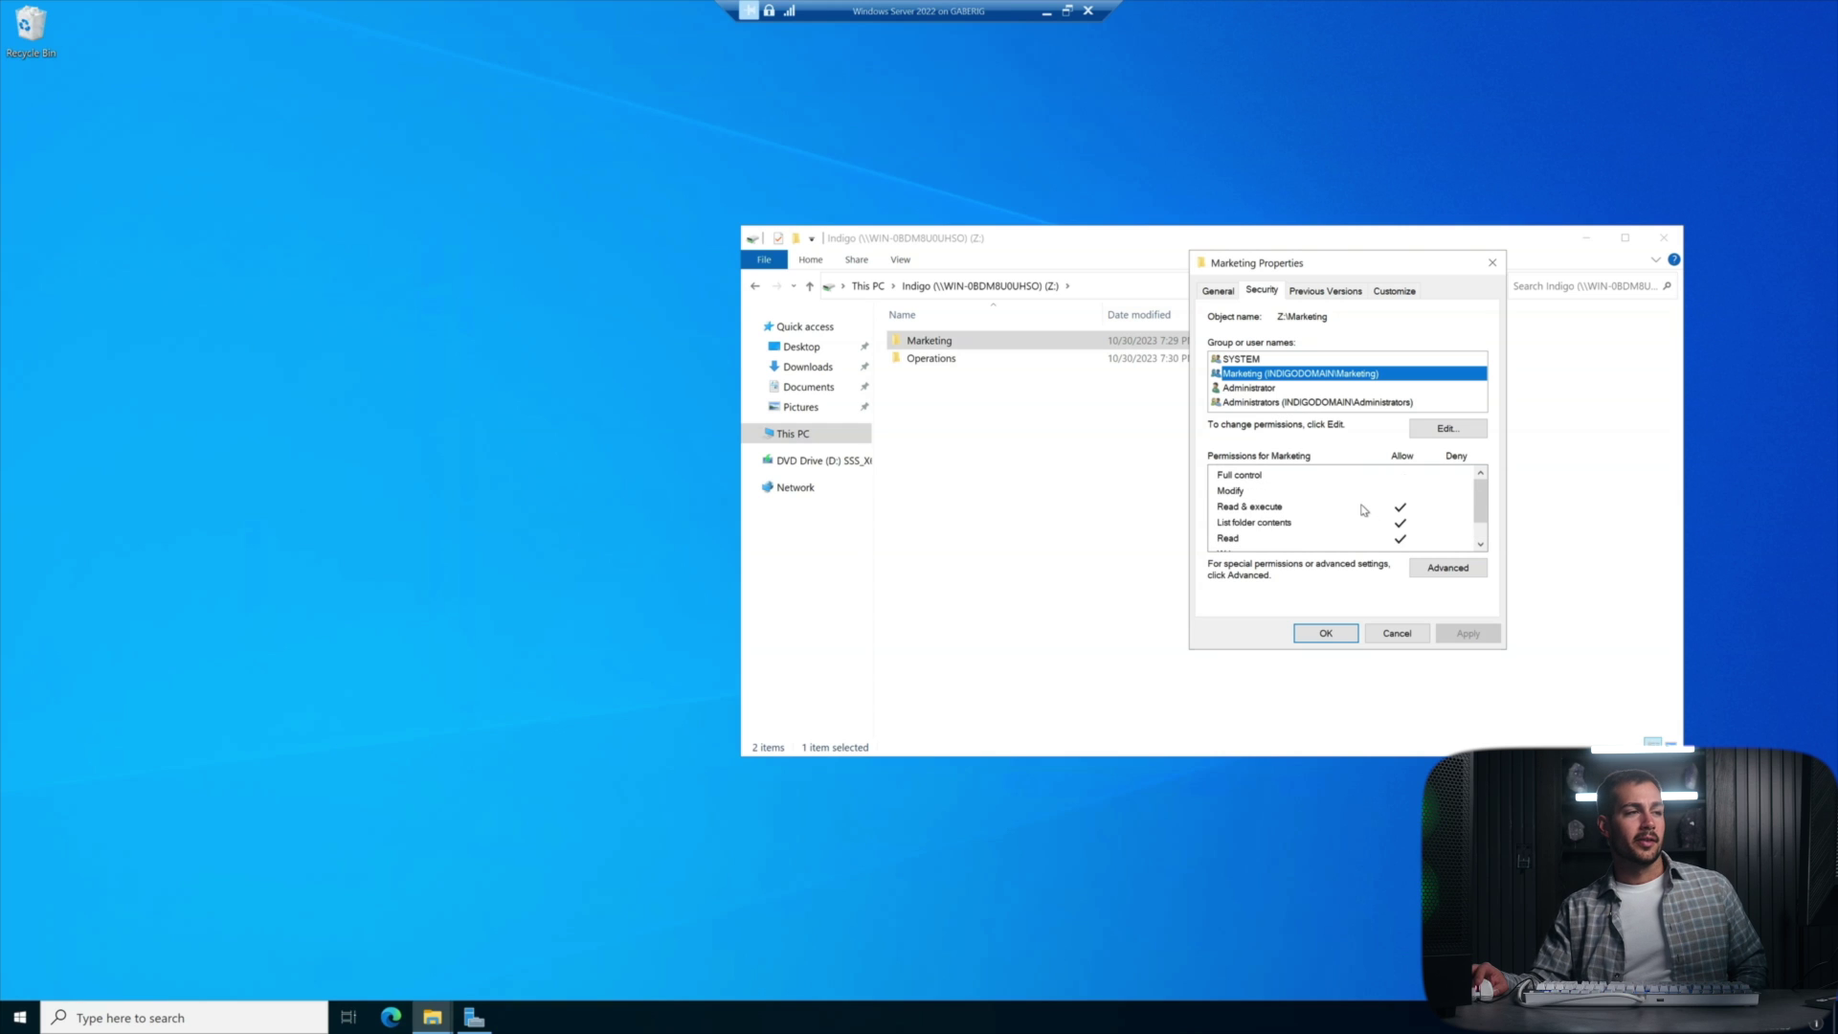
{"action": "scroll", "coordinate": [1365, 513], "scroll_direction": "down", "scroll_amount": 1}
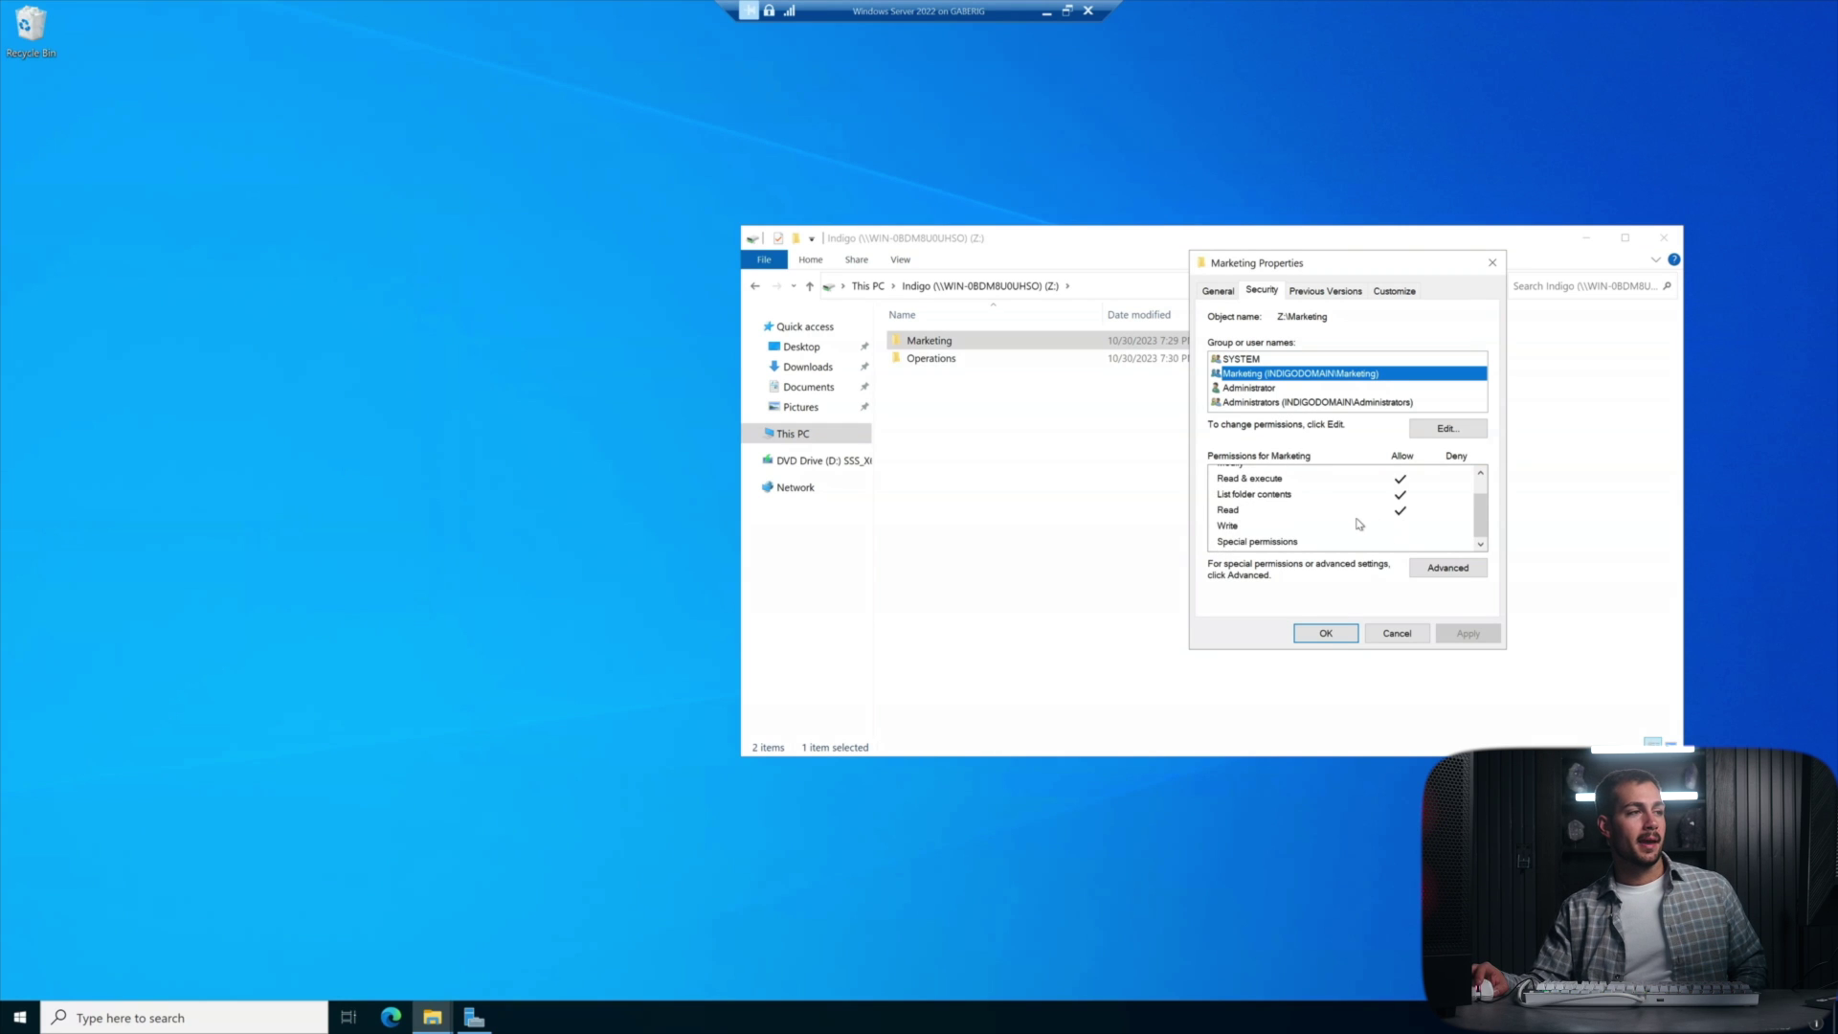
{"action": "scroll", "coordinate": [1359, 524], "scroll_direction": "up", "scroll_amount": 1}
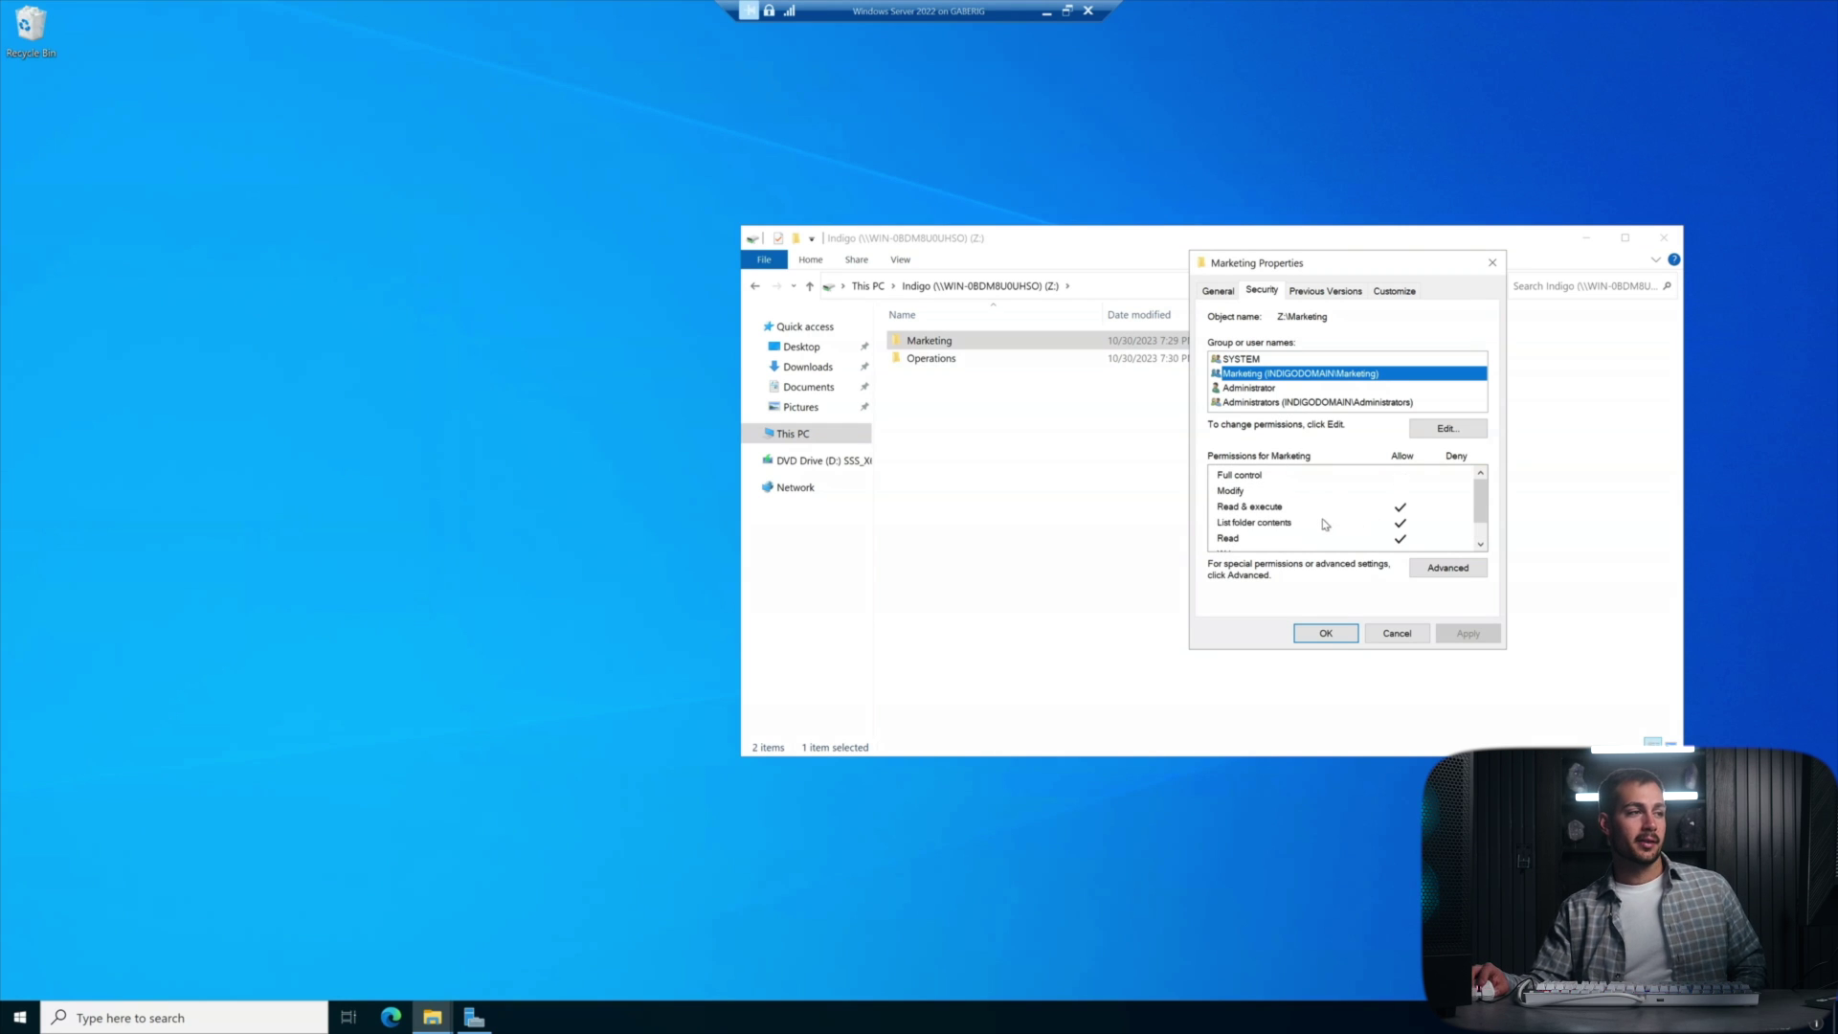
{"action": "scroll", "coordinate": [1309, 533], "scroll_direction": "down", "scroll_amount": 1}
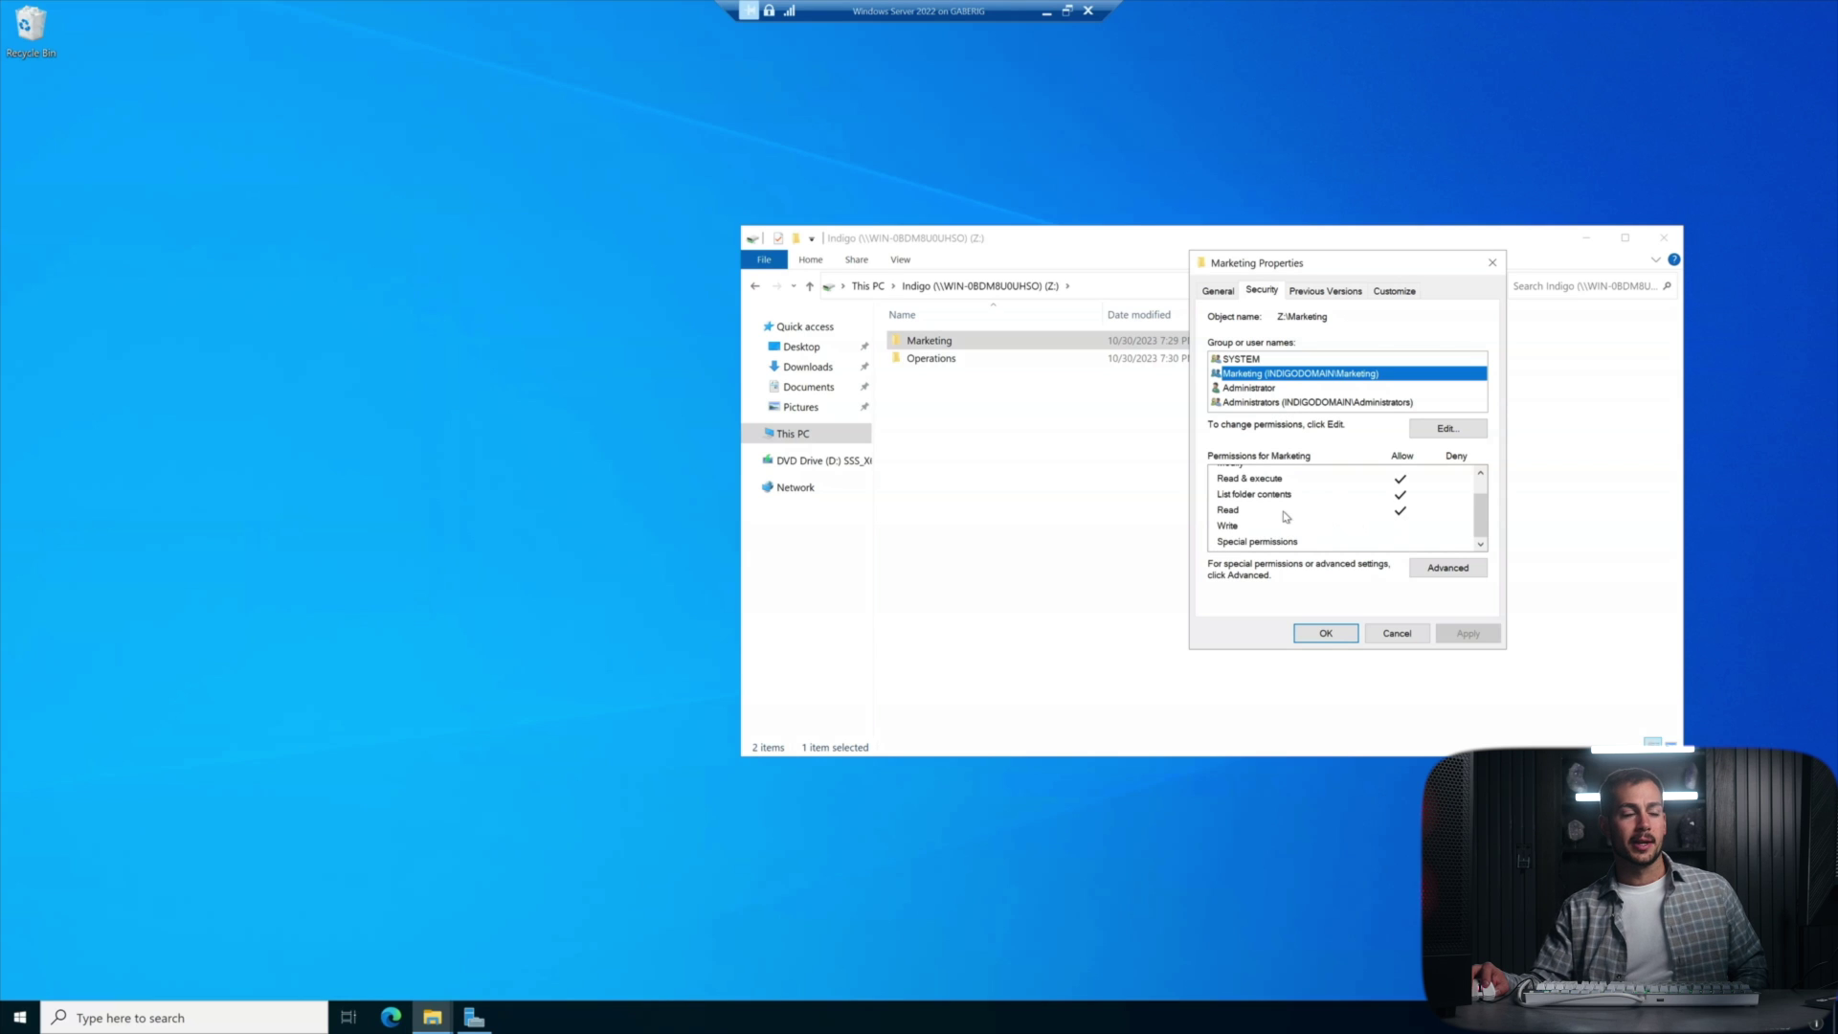
{"action": "left_click", "coordinate": [1332, 636]}
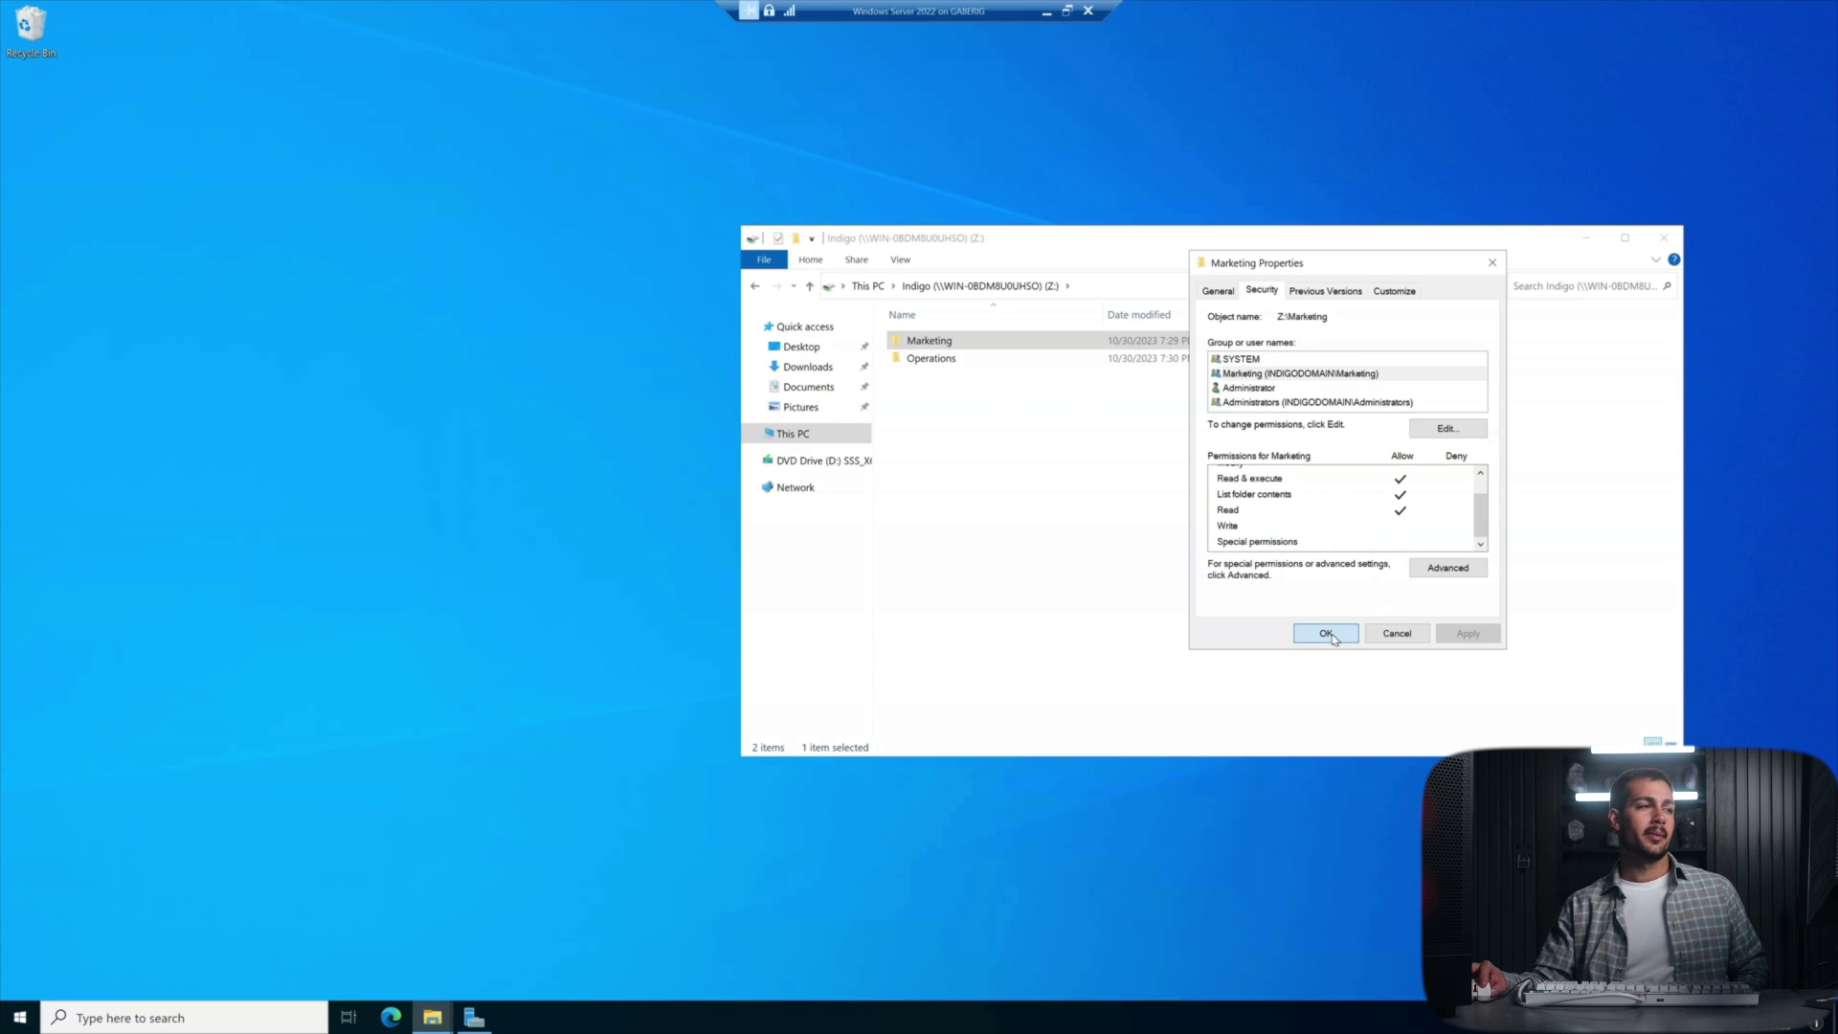
Show the Operations folder's Security properties, check Marketing's access, and open Advanced settings.
{"action": "left_click", "coordinate": [935, 366]}
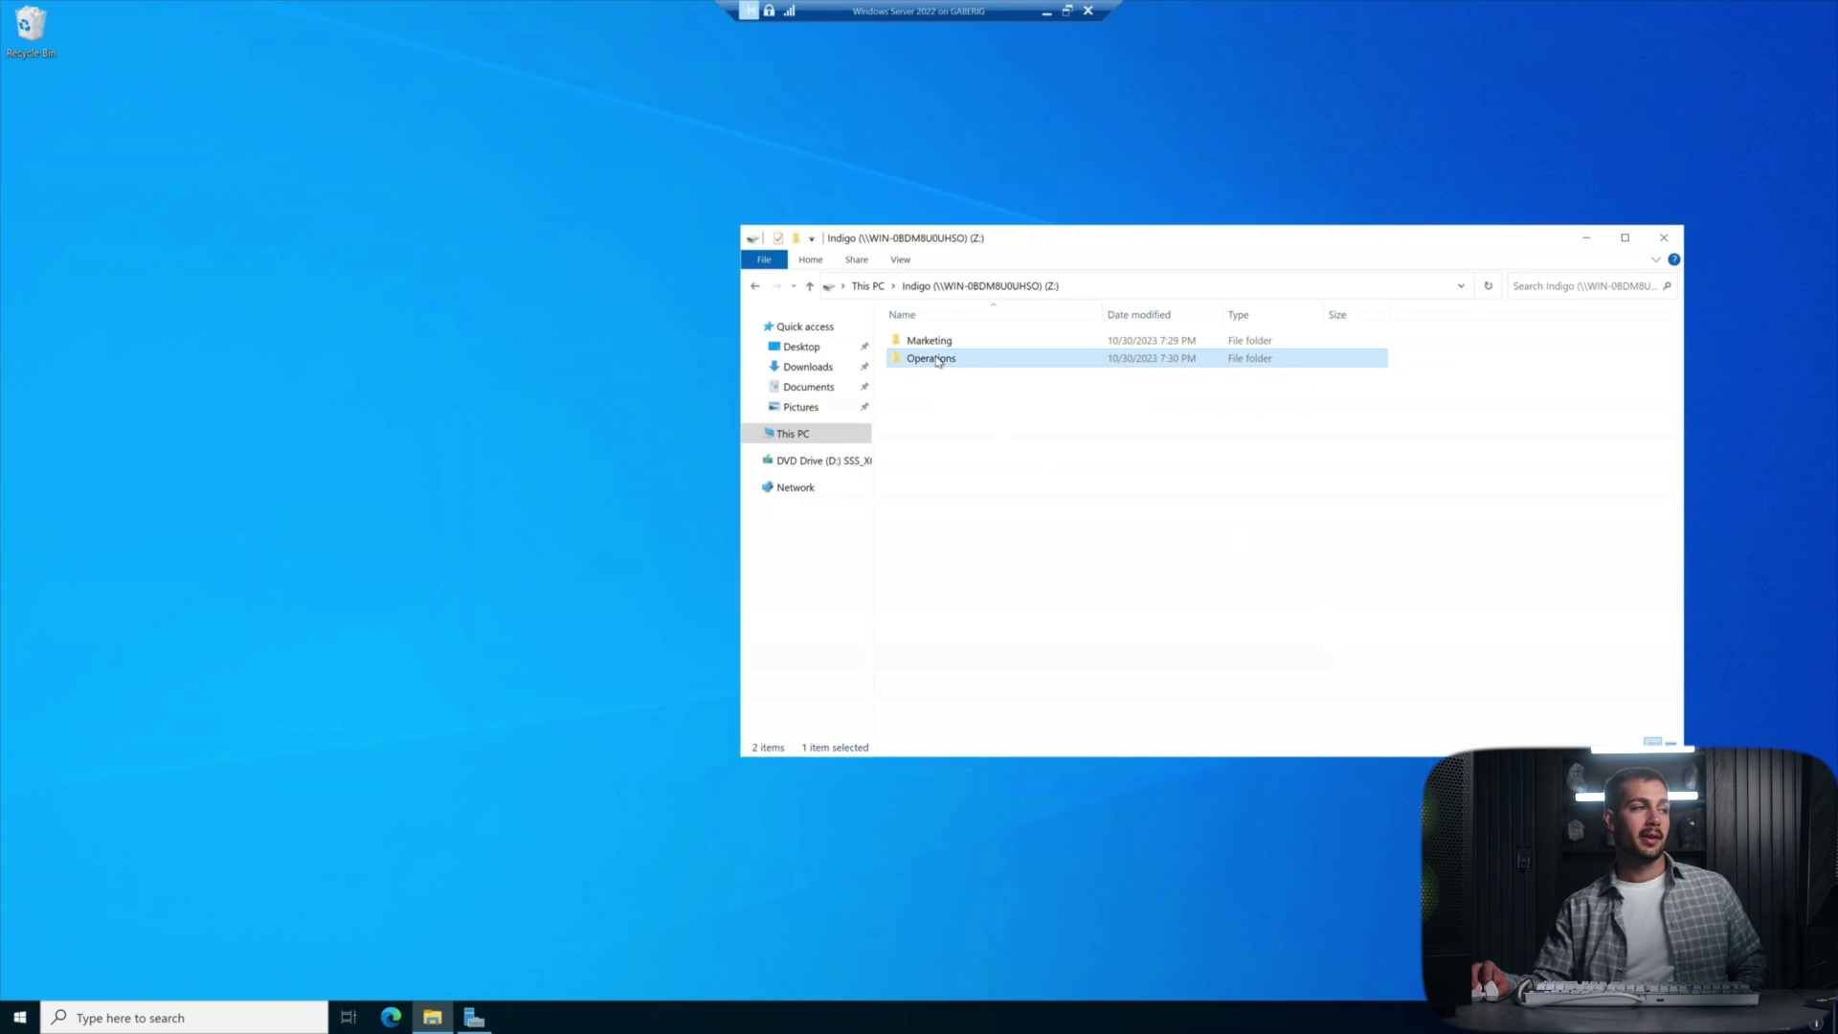
{"action": "right_click", "coordinate": [935, 360]}
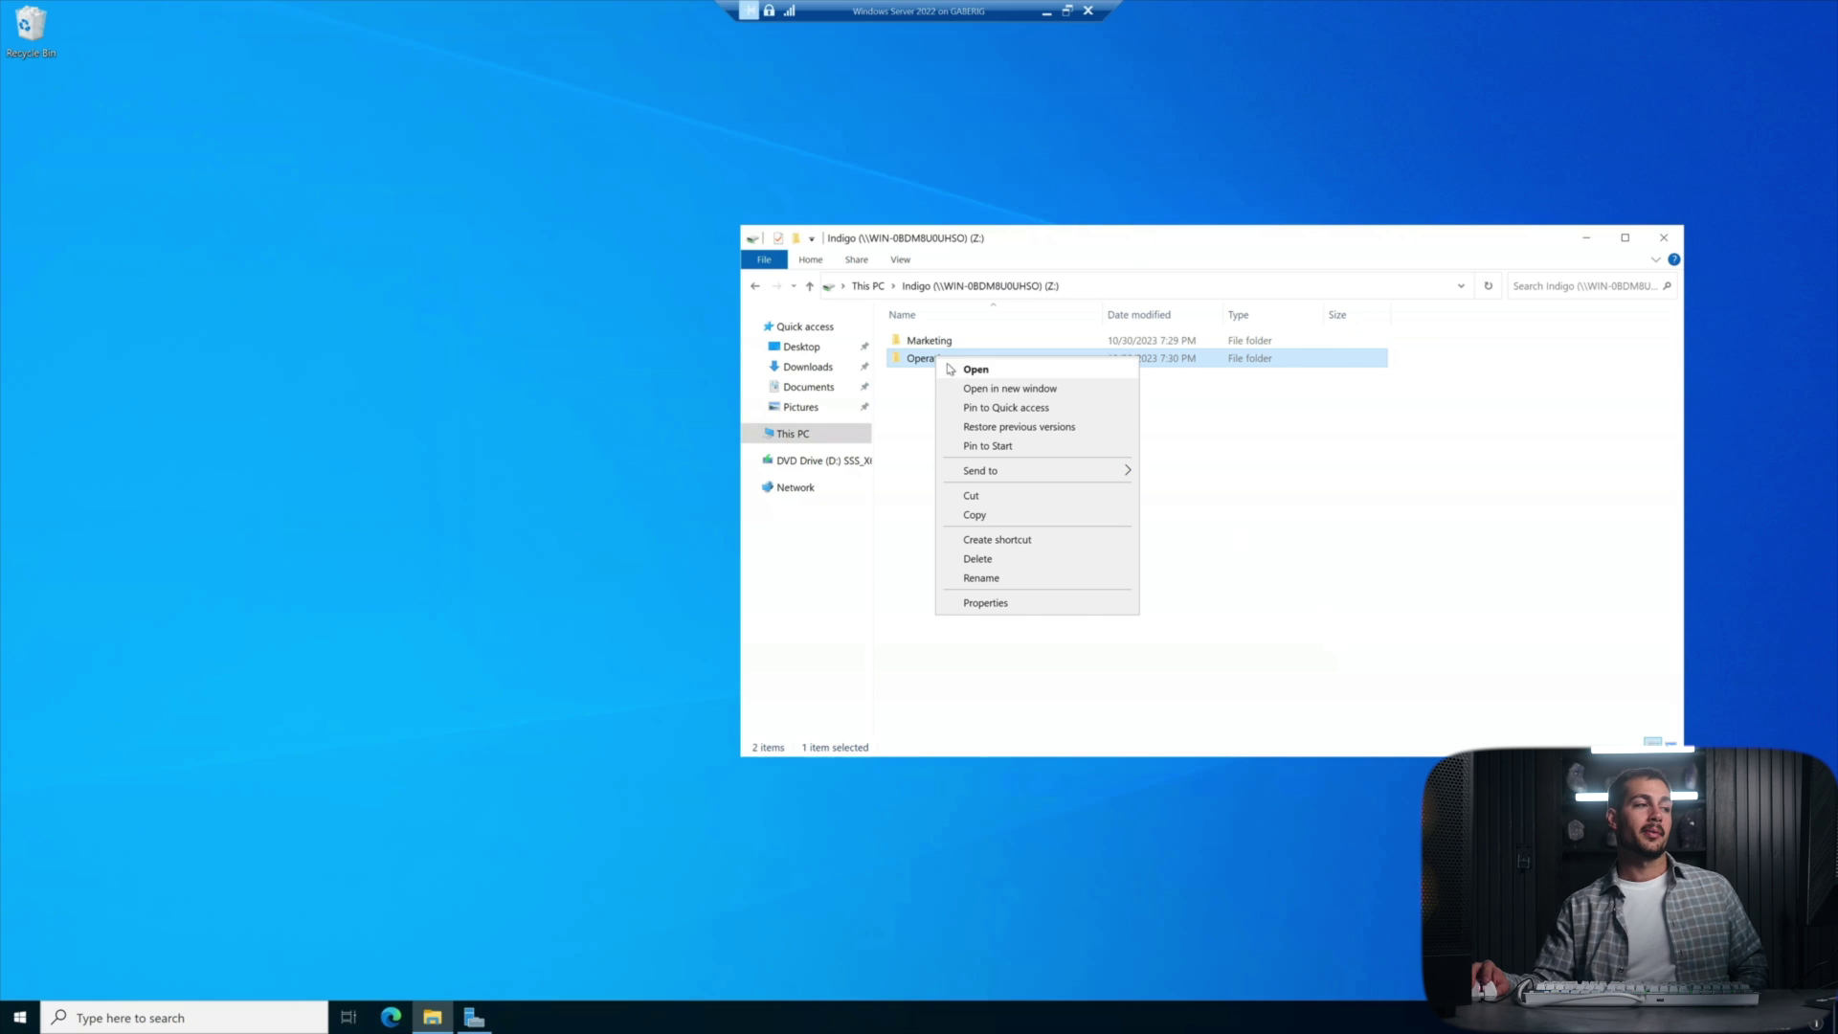
{"action": "left_click", "coordinate": [975, 603]}
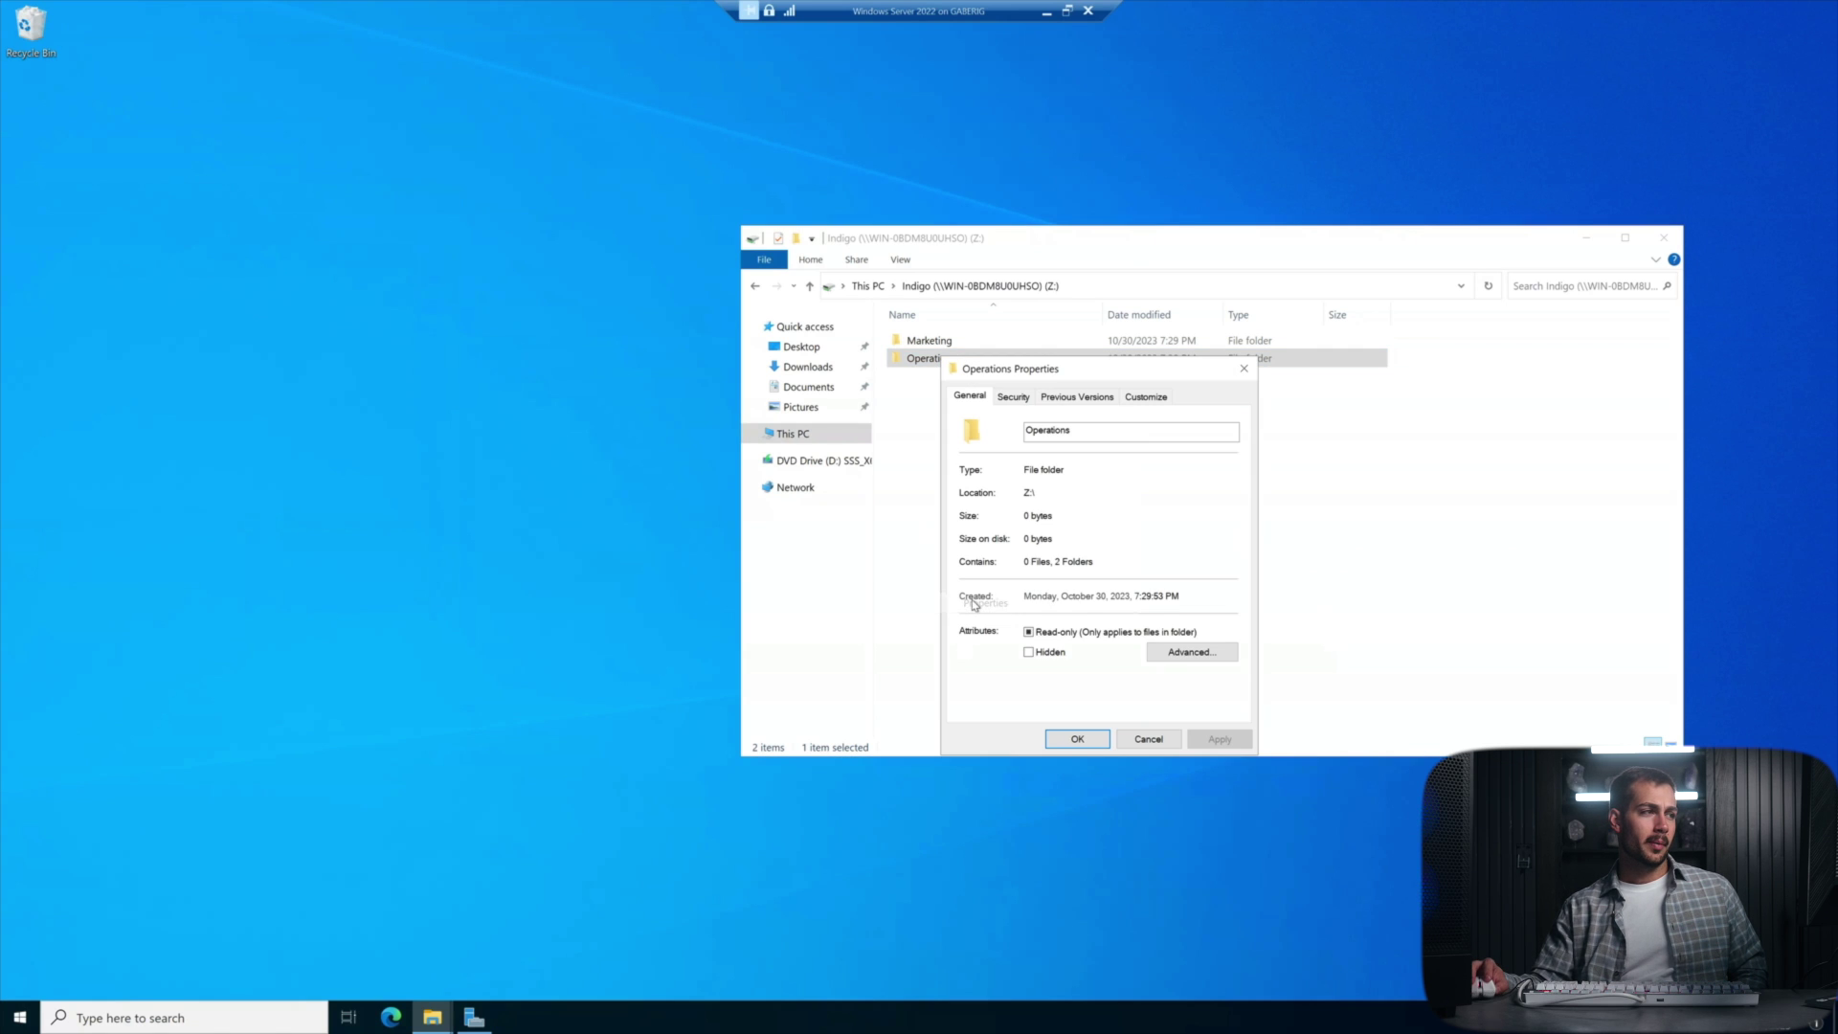
{"action": "left_click", "coordinate": [1015, 397]}
{"action": "left_click_drag", "start_coordinate": [1032, 366], "coordinate": [1275, 343]}
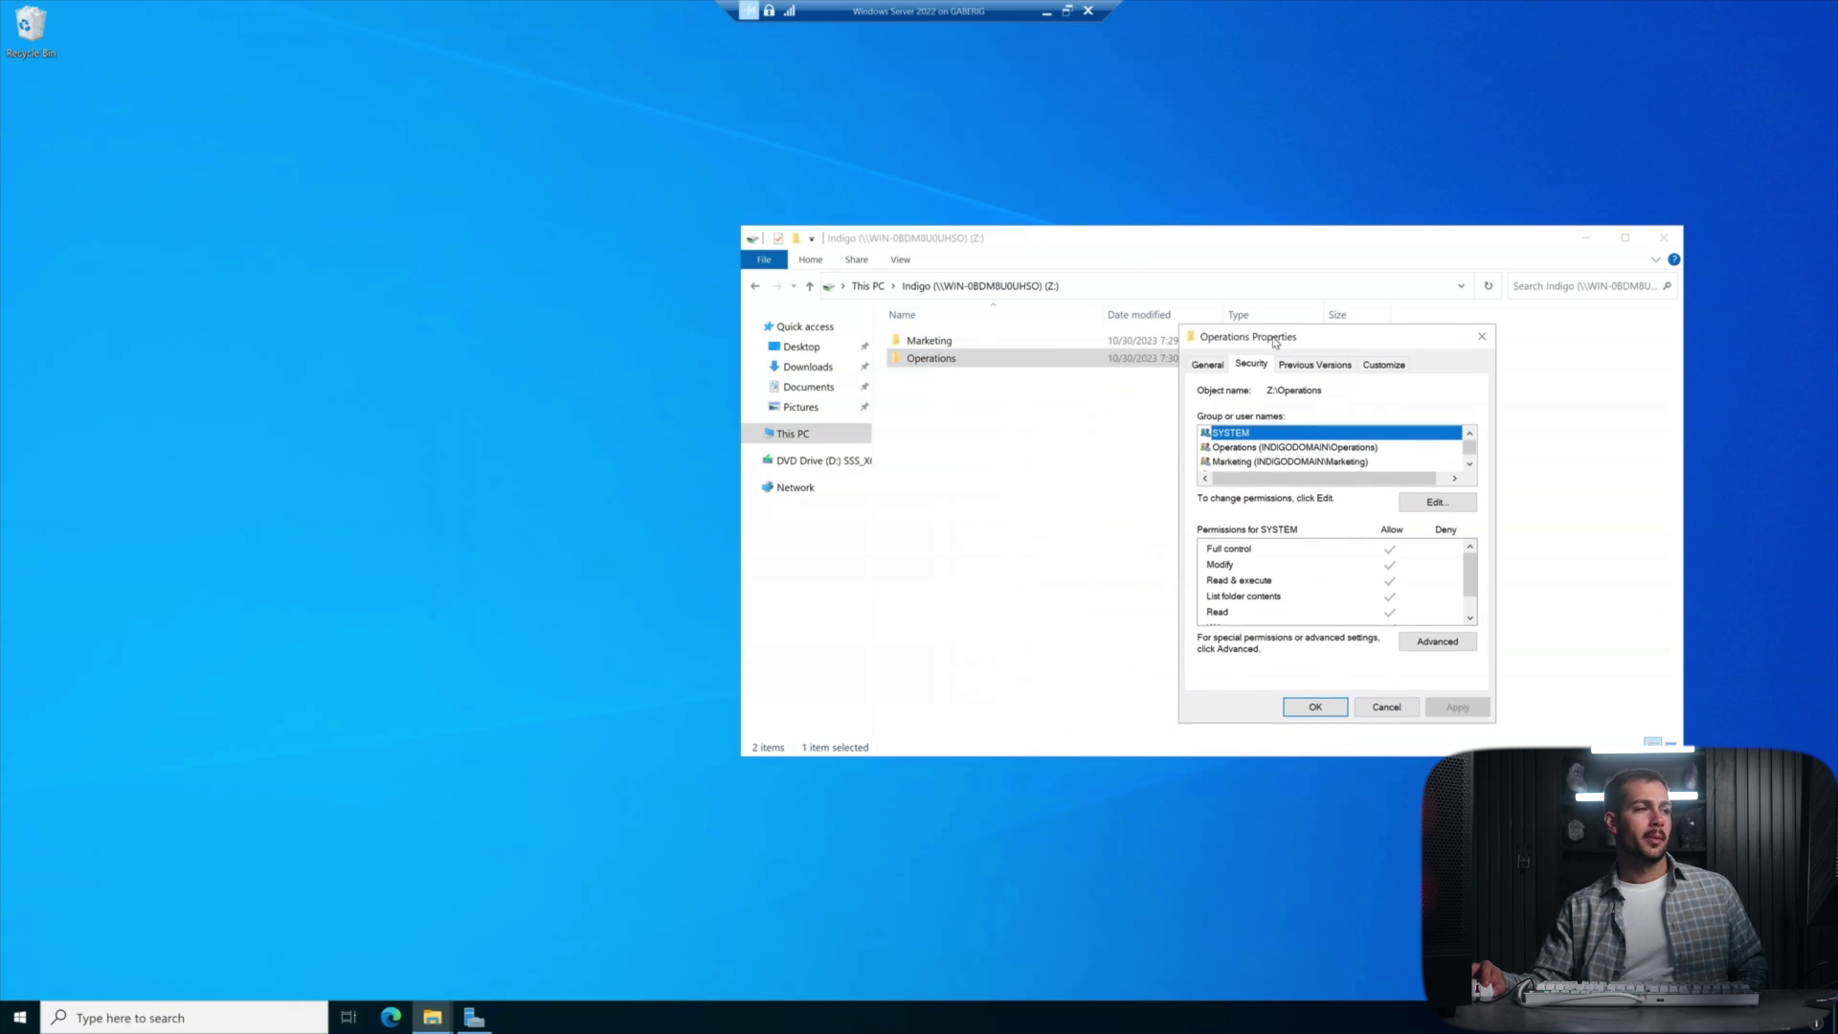
{"action": "left_click", "coordinate": [1248, 463]}
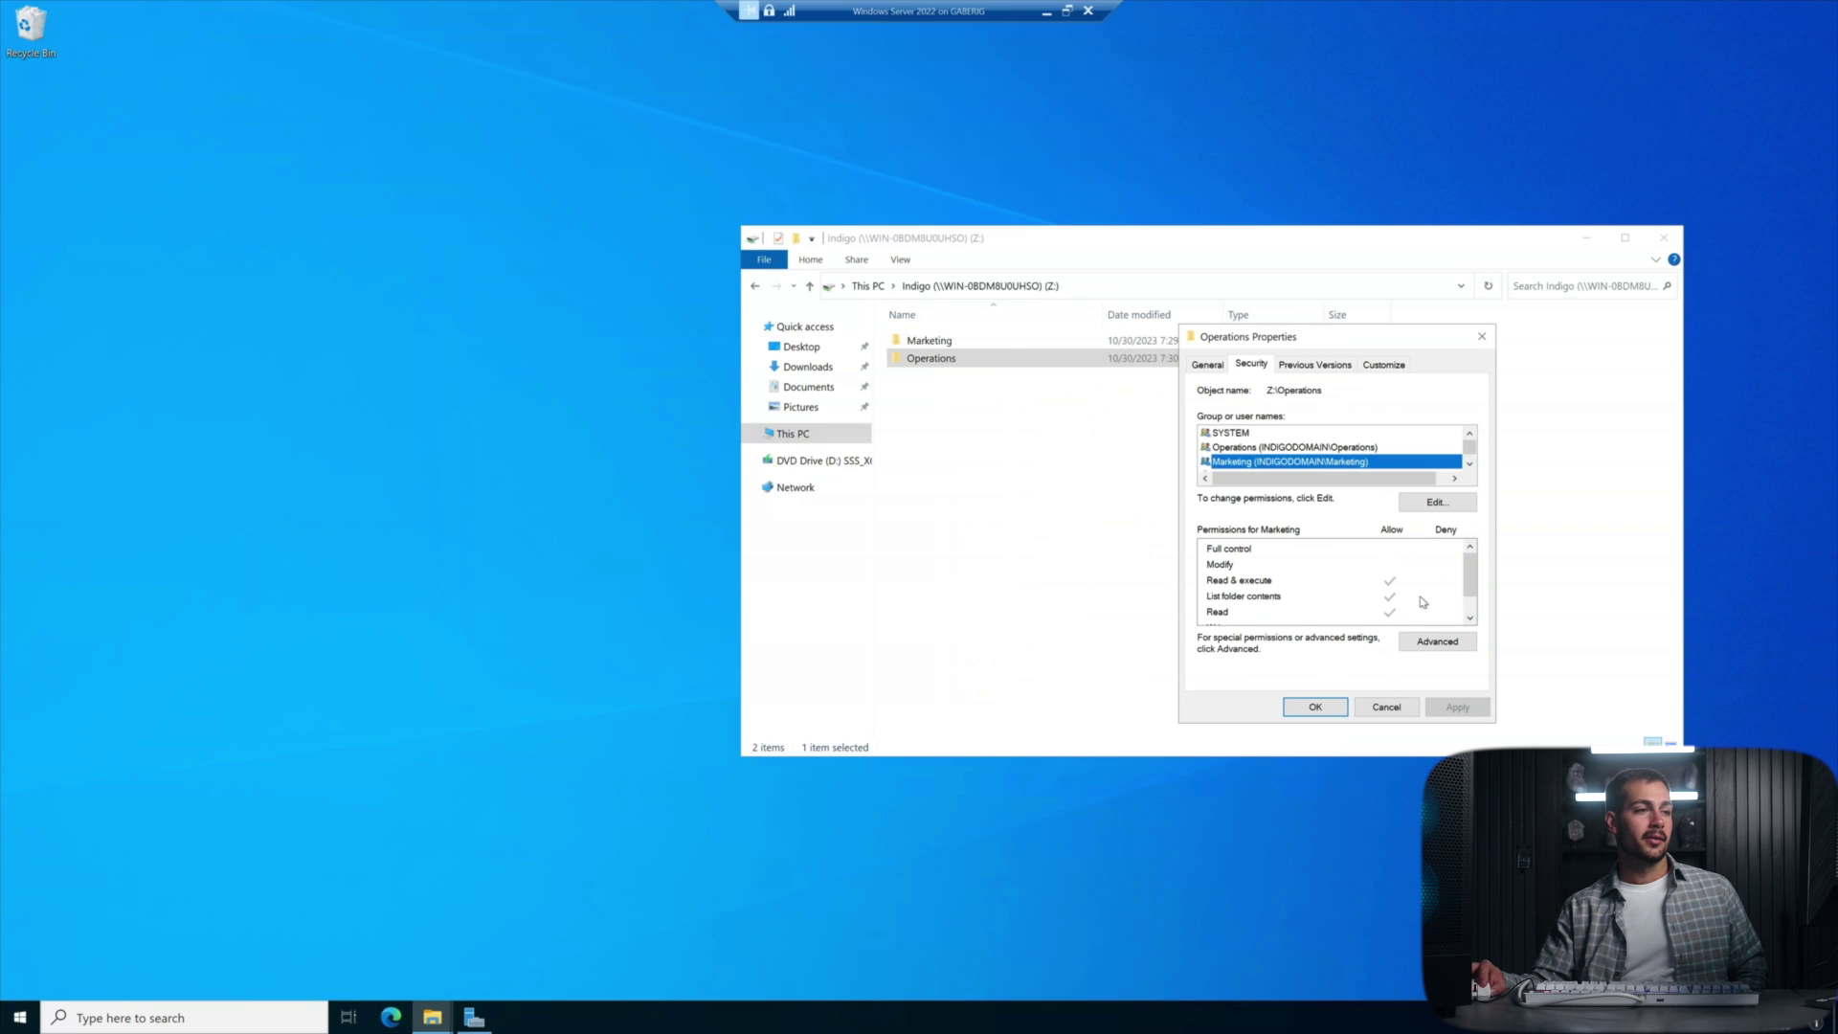
{"action": "left_click", "coordinate": [1428, 644]}
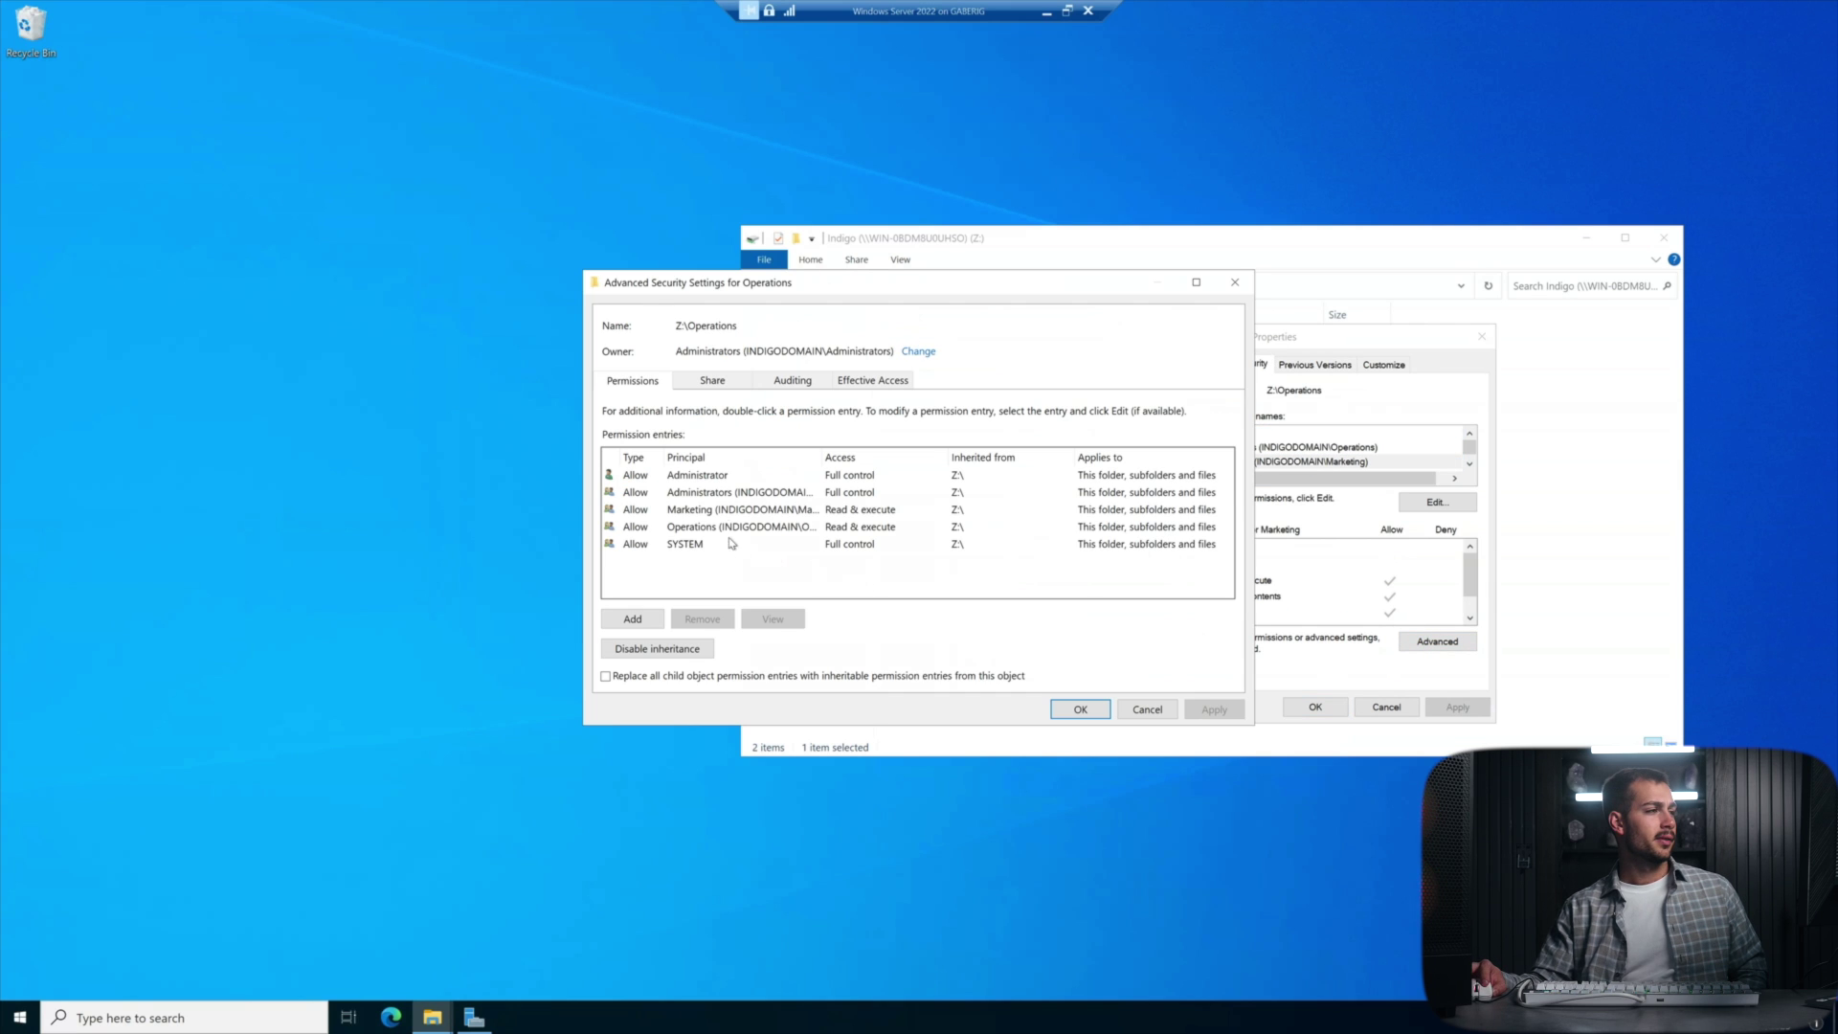
Disable inheritance on Operations, converting entries to explicit, and remove the Marketing group.
{"action": "left_click", "coordinate": [686, 513]}
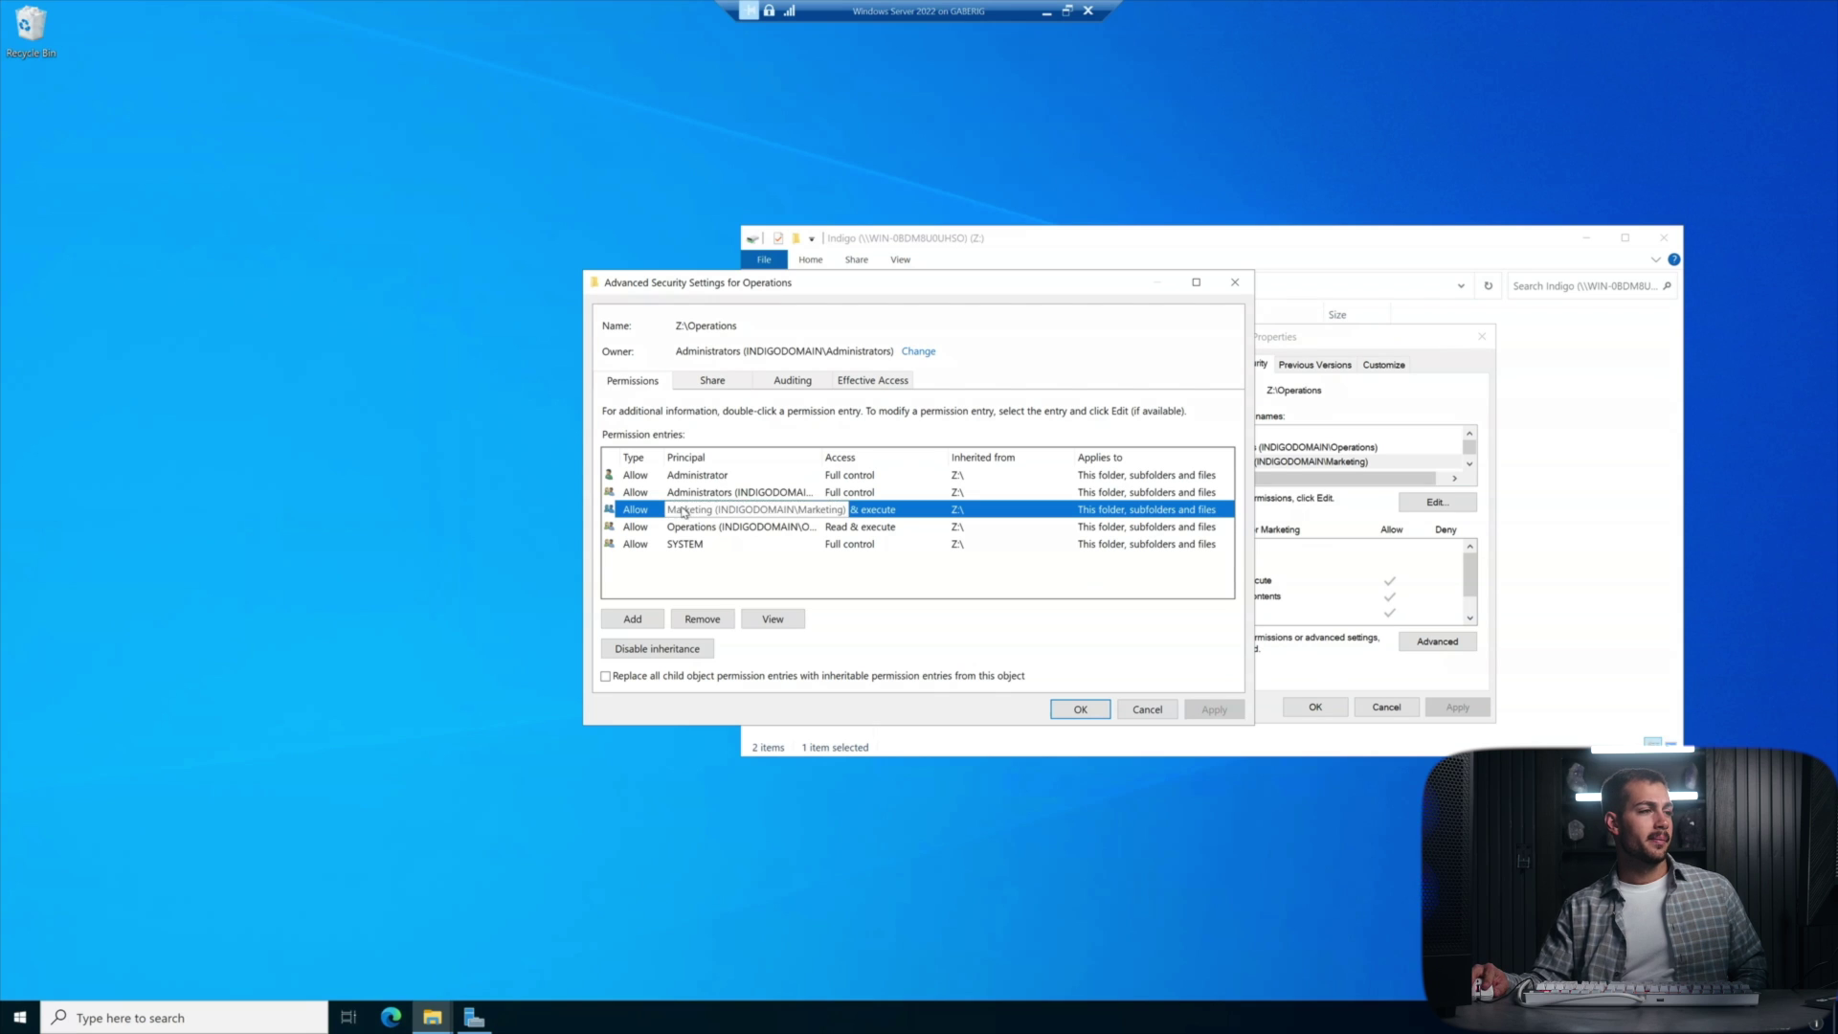
{"action": "left_click", "coordinate": [701, 620]}
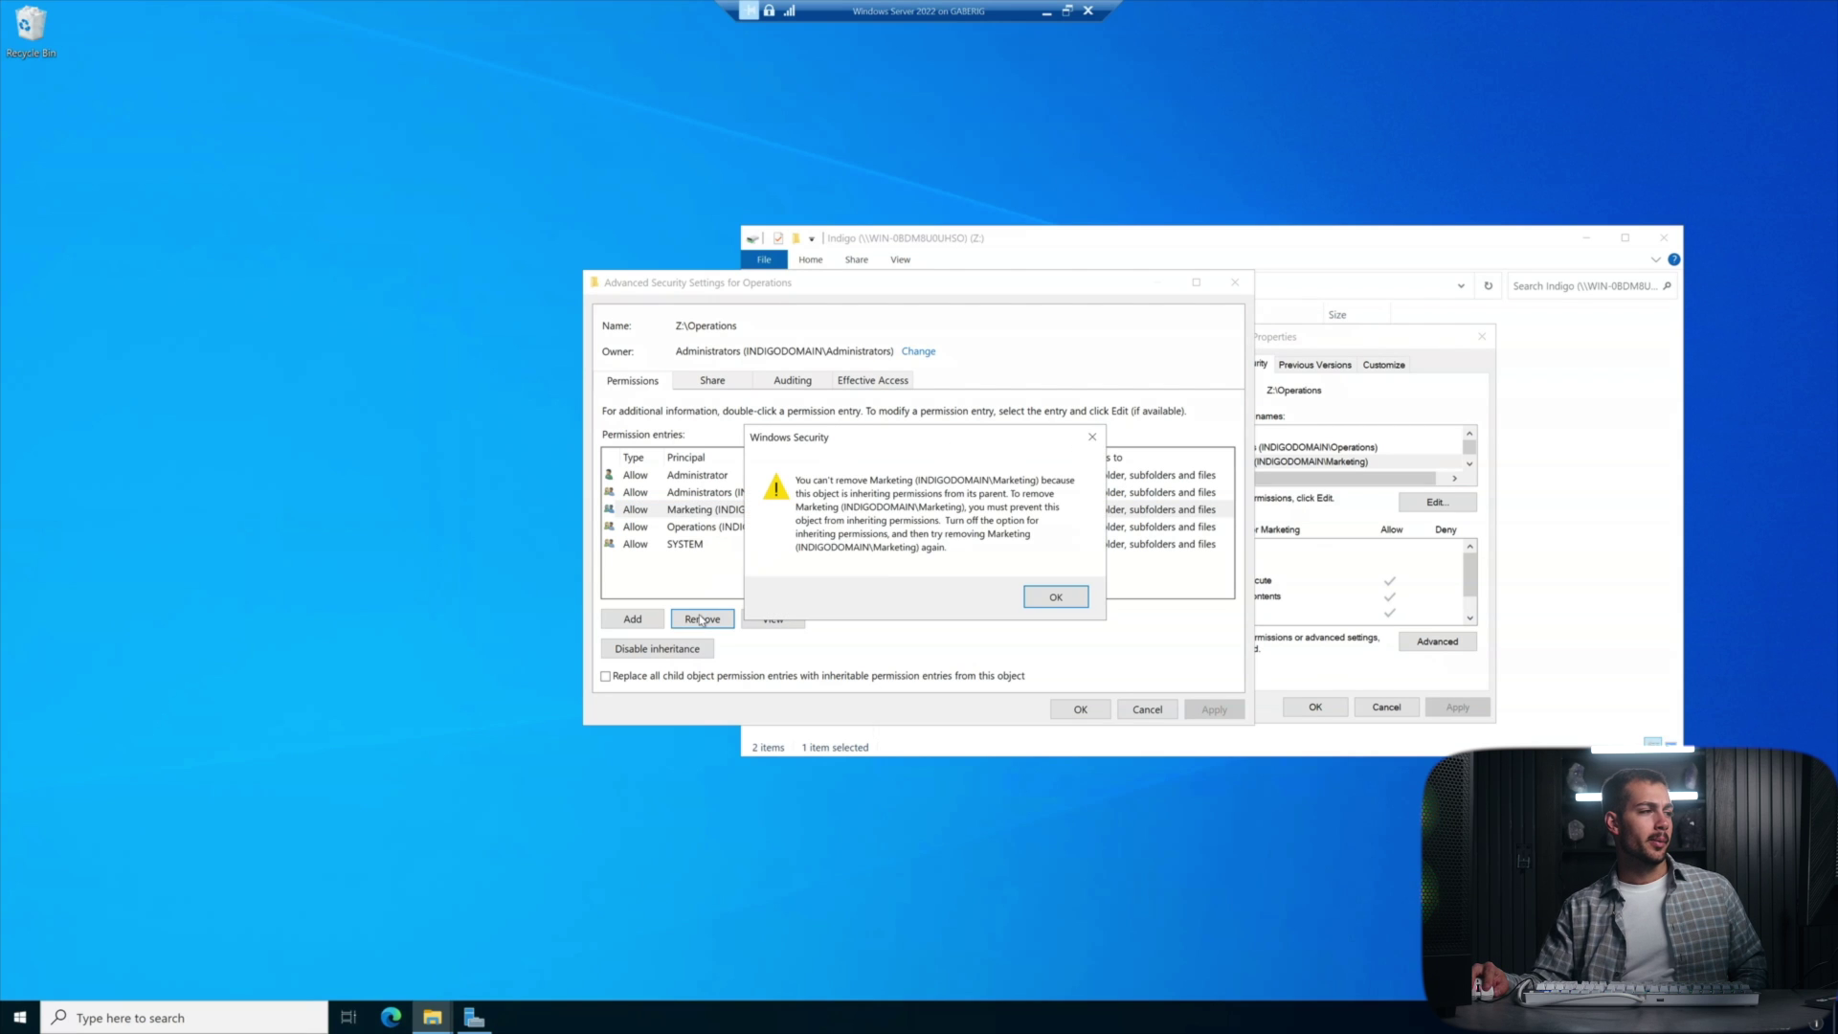
{"action": "left_click", "coordinate": [1054, 597]}
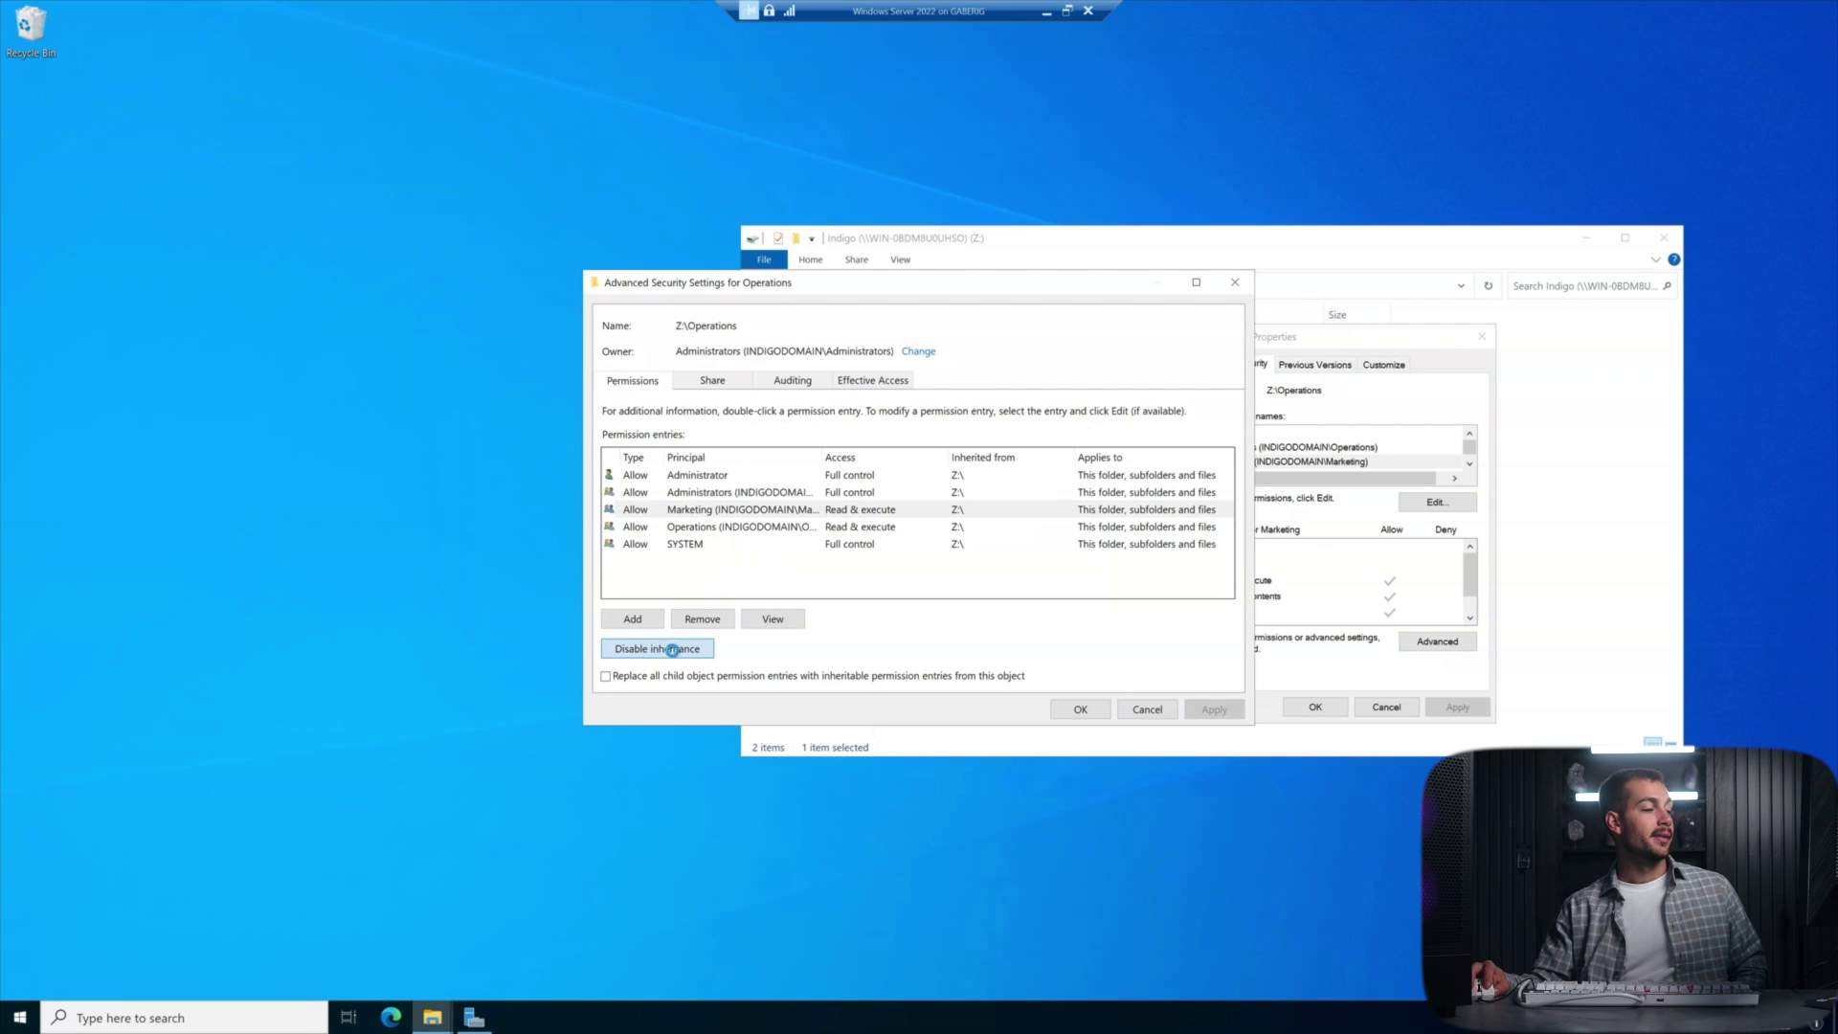
{"action": "left_click", "coordinate": [657, 648]}
{"action": "left_click", "coordinate": [784, 504]}
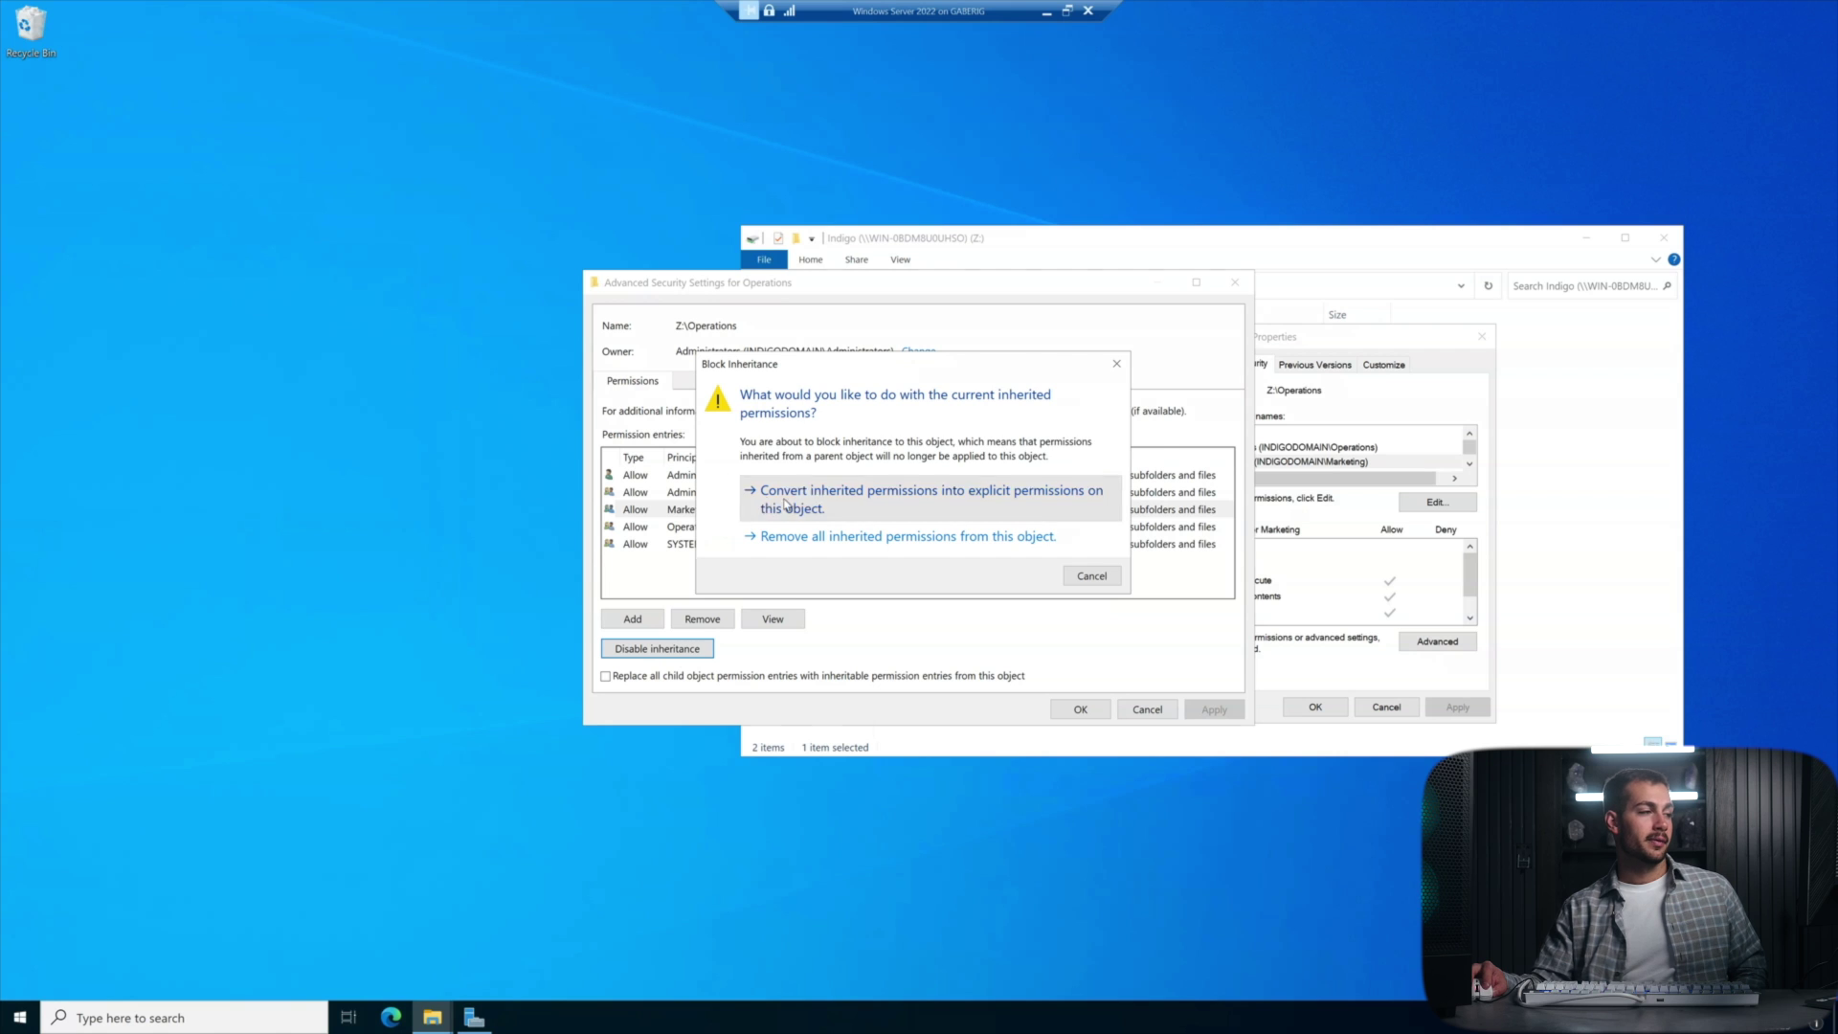
{"action": "left_click", "coordinate": [708, 517]}
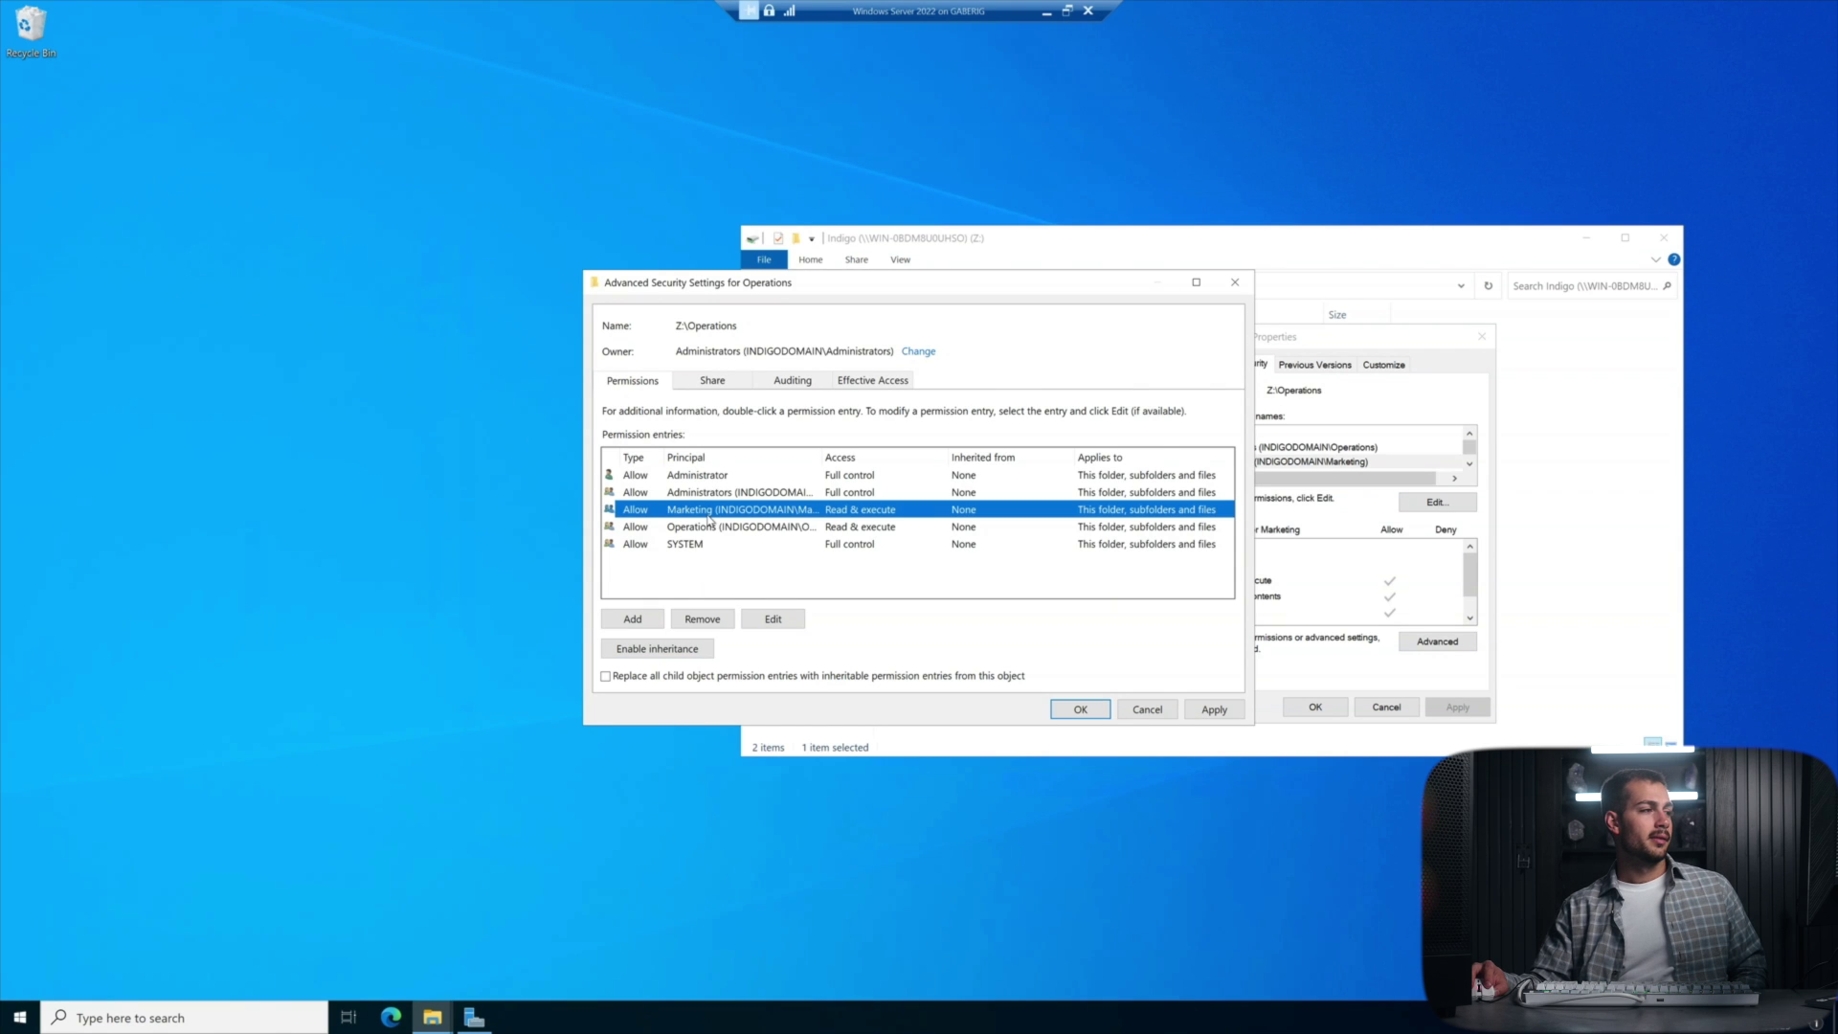
{"action": "left_click", "coordinate": [703, 620]}
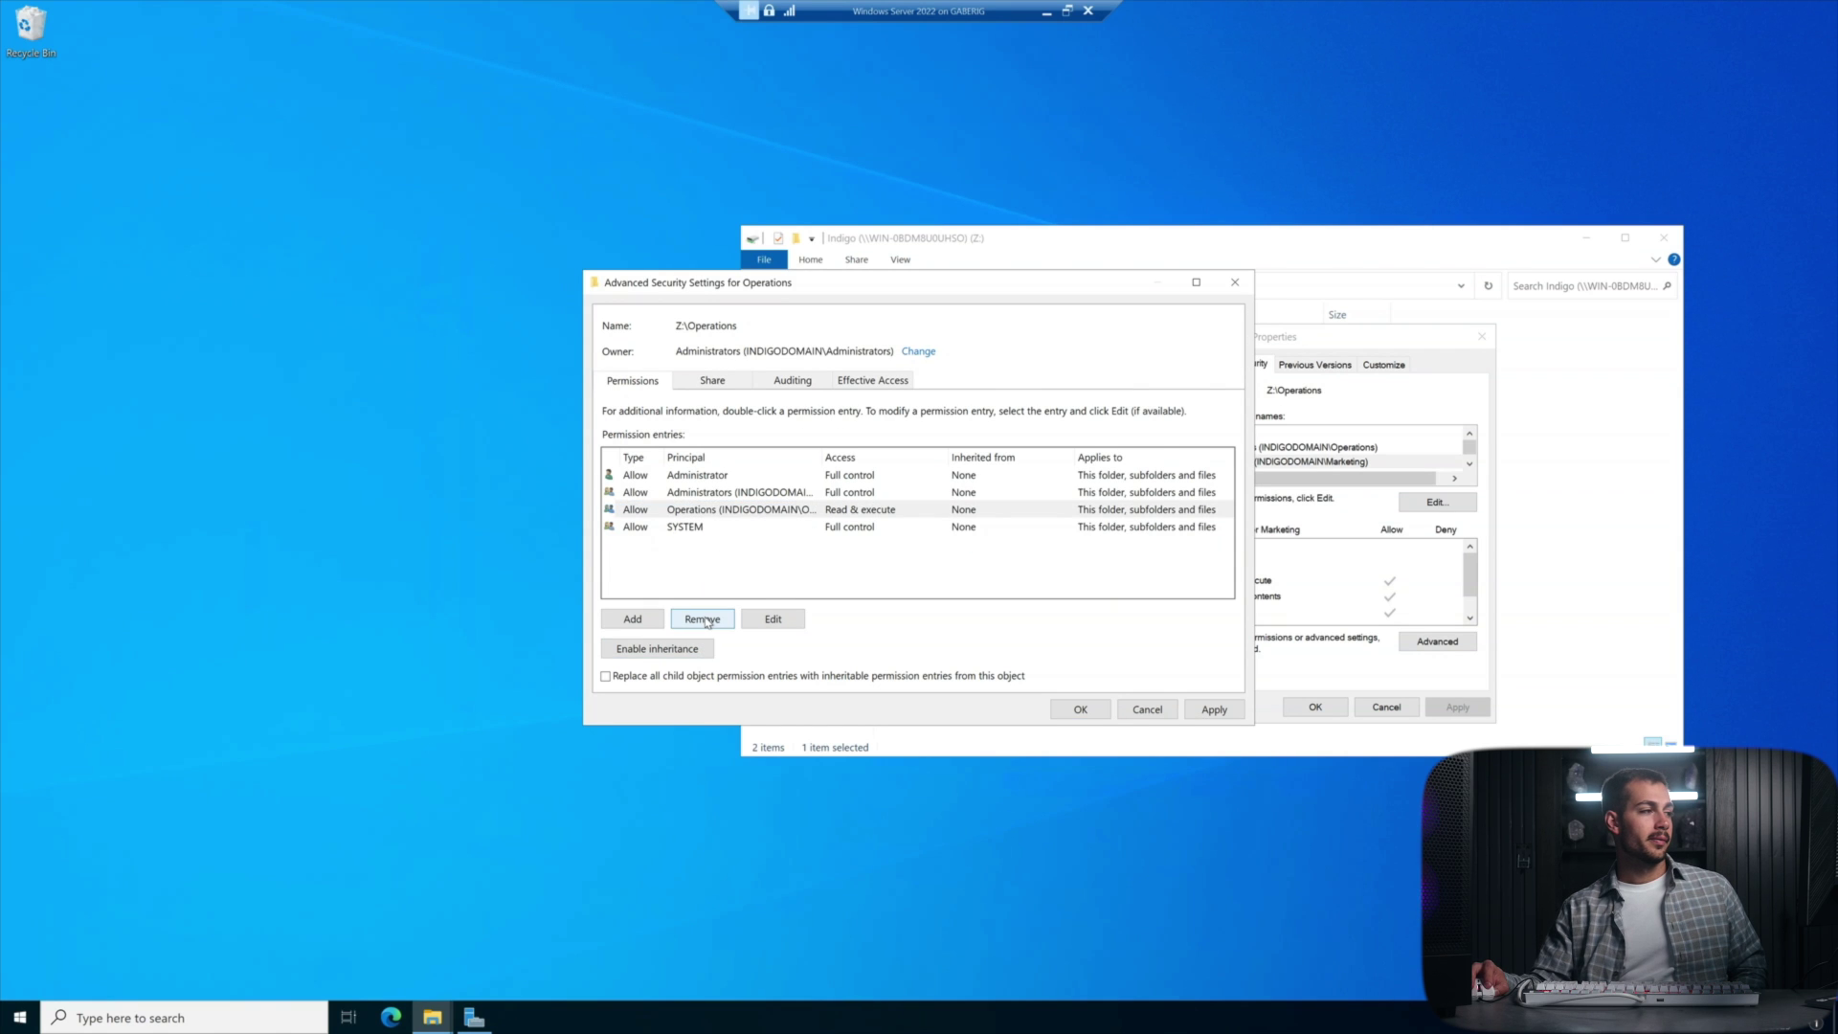
{"action": "left_click", "coordinate": [1211, 709]}
{"action": "left_click", "coordinate": [1080, 709]}
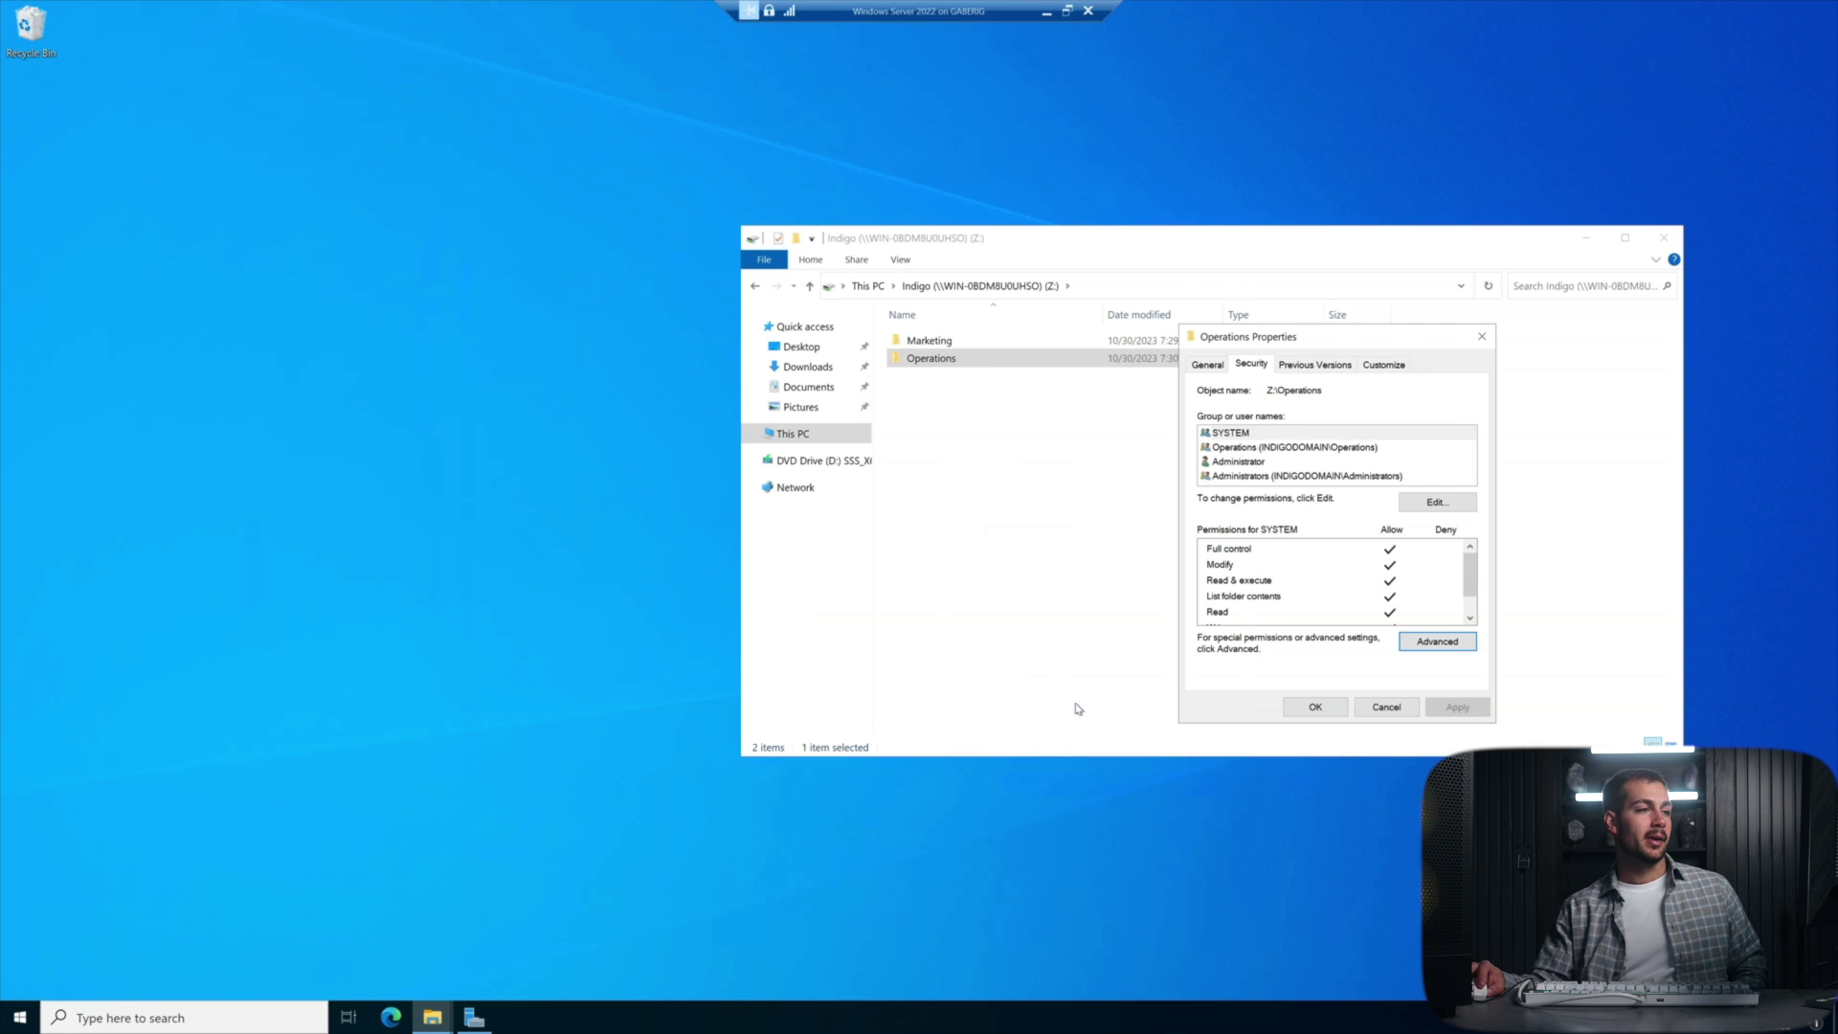
Review the Administrator and Operations group permissions, then close Operations Properties.
{"action": "left_click", "coordinate": [1243, 464]}
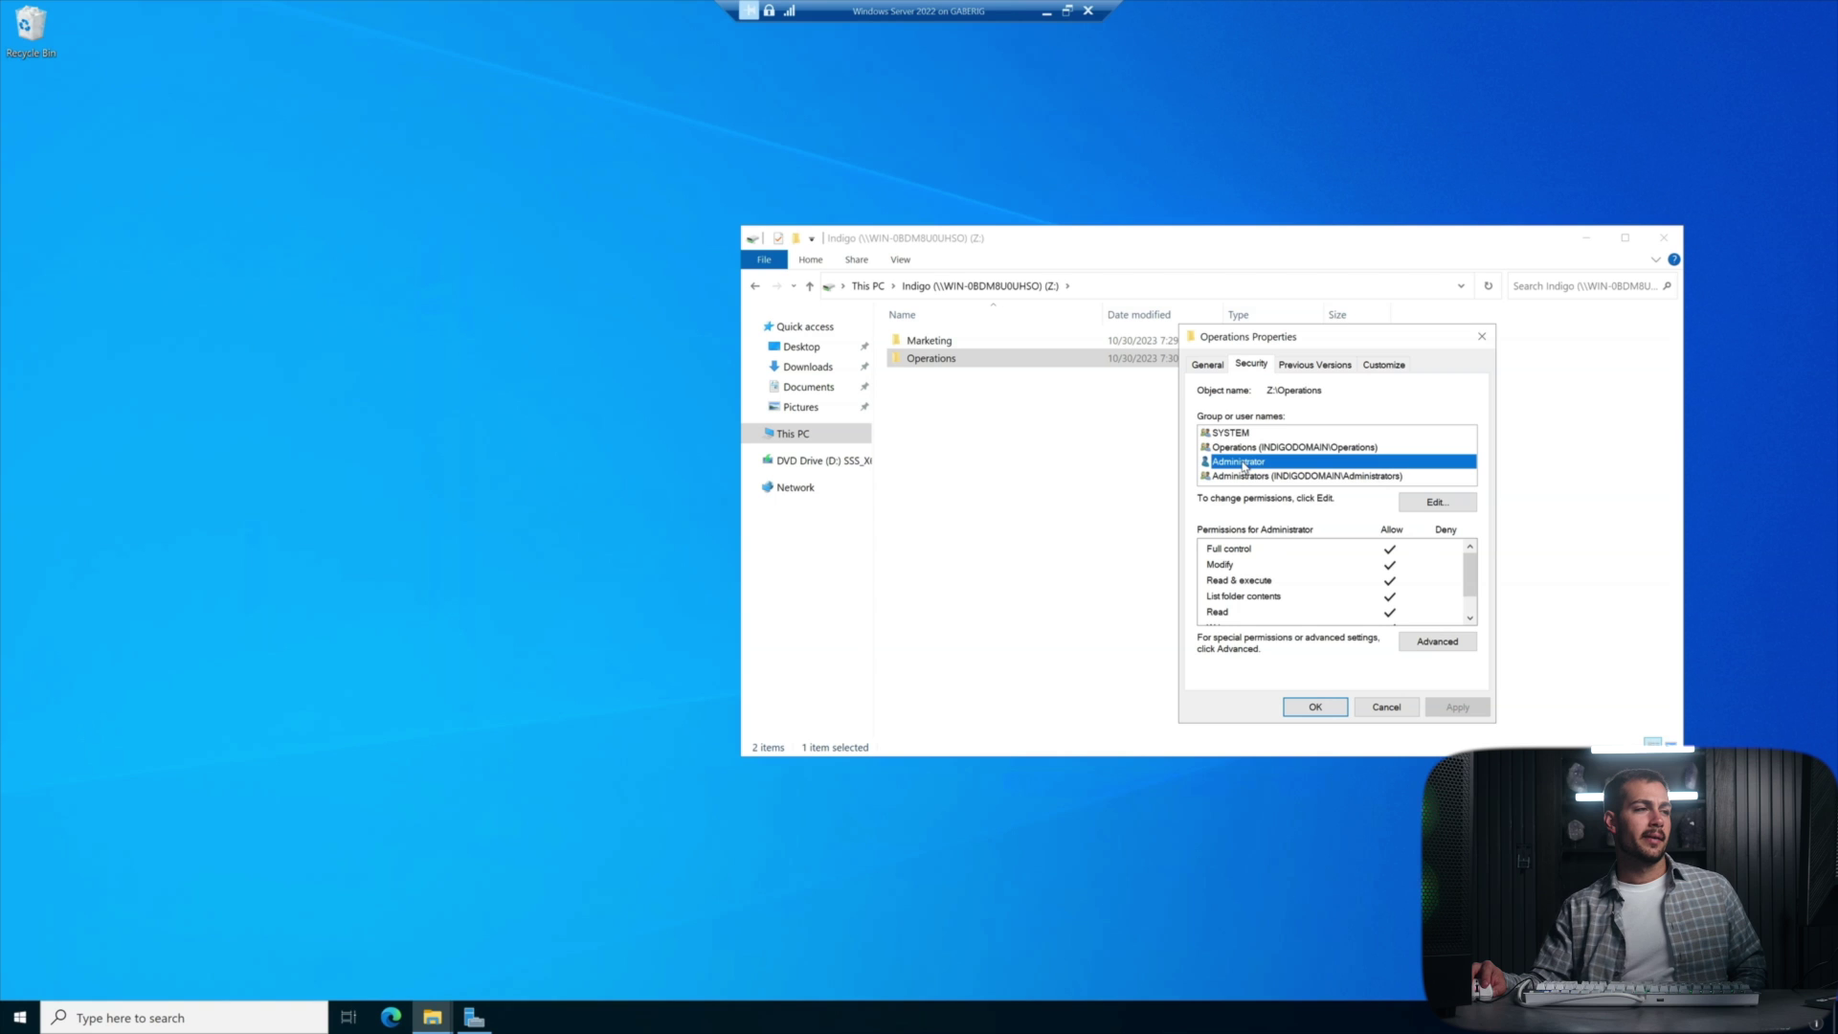
{"action": "left_click", "coordinate": [1245, 447]}
{"action": "scroll", "coordinate": [1272, 605], "scroll_direction": "down", "scroll_amount": 1}
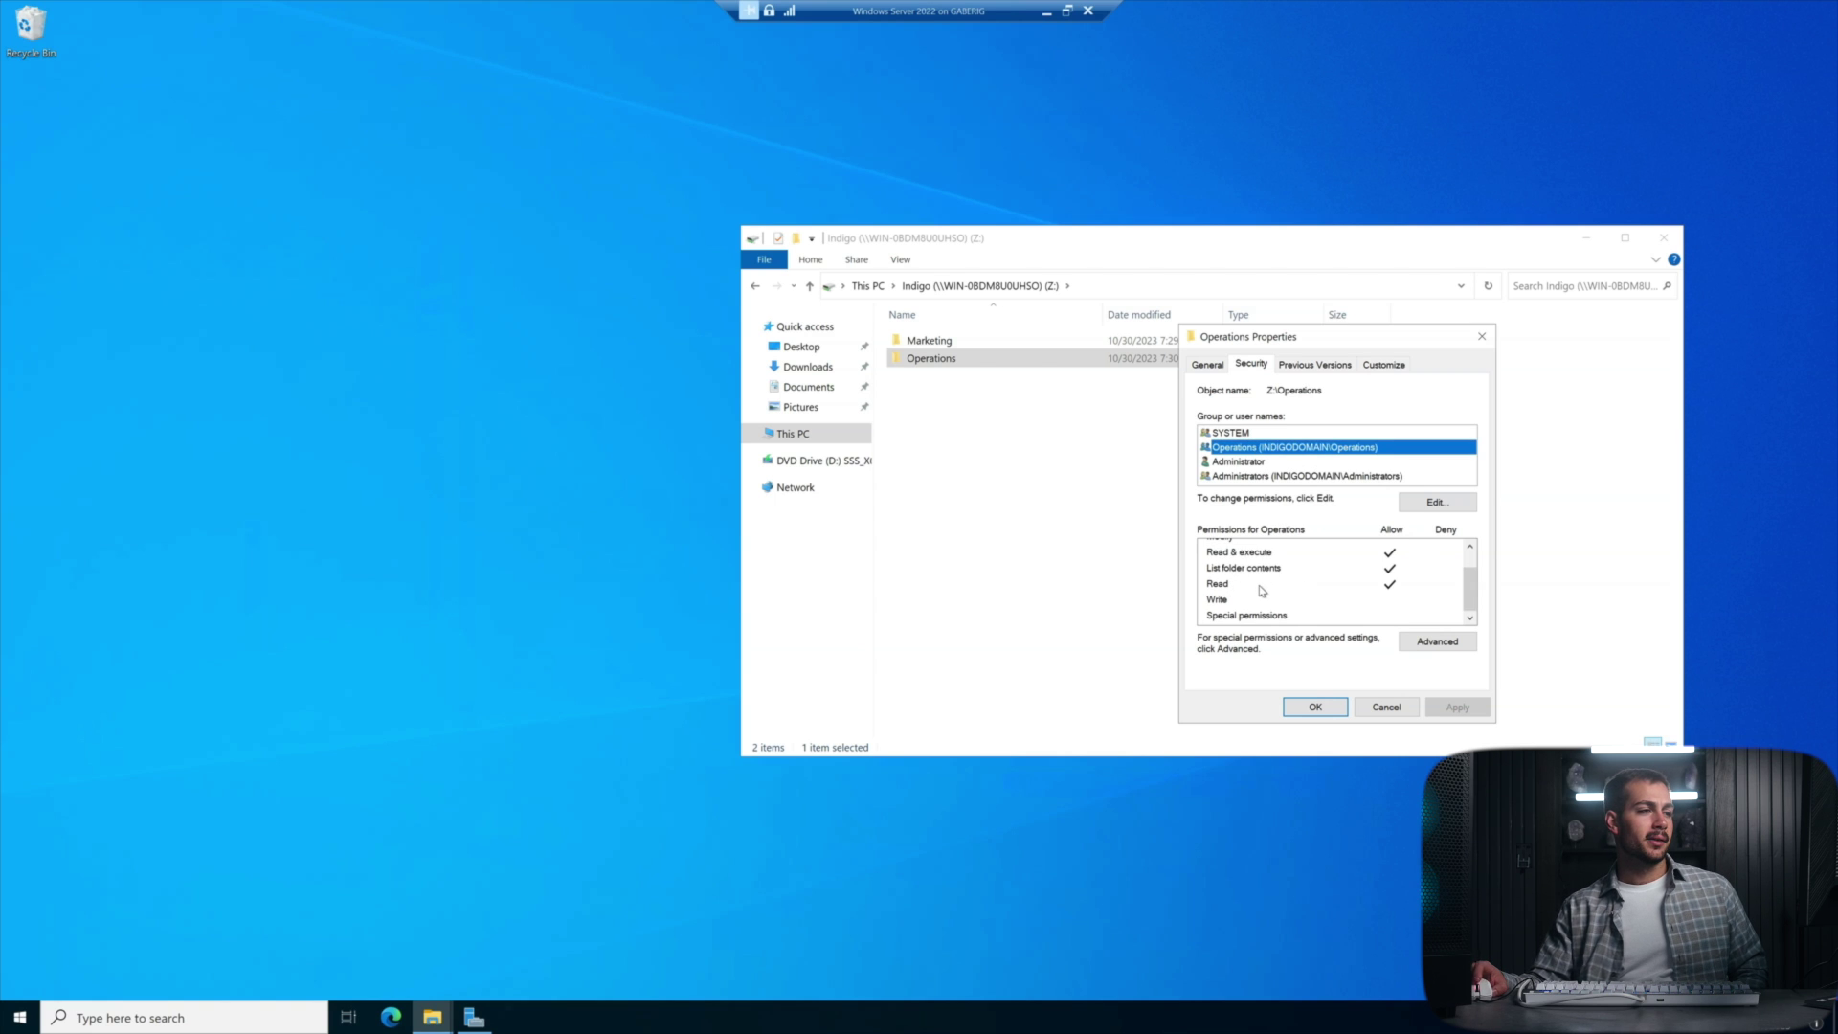
{"action": "scroll", "coordinate": [1317, 592], "scroll_direction": "up", "scroll_amount": 1}
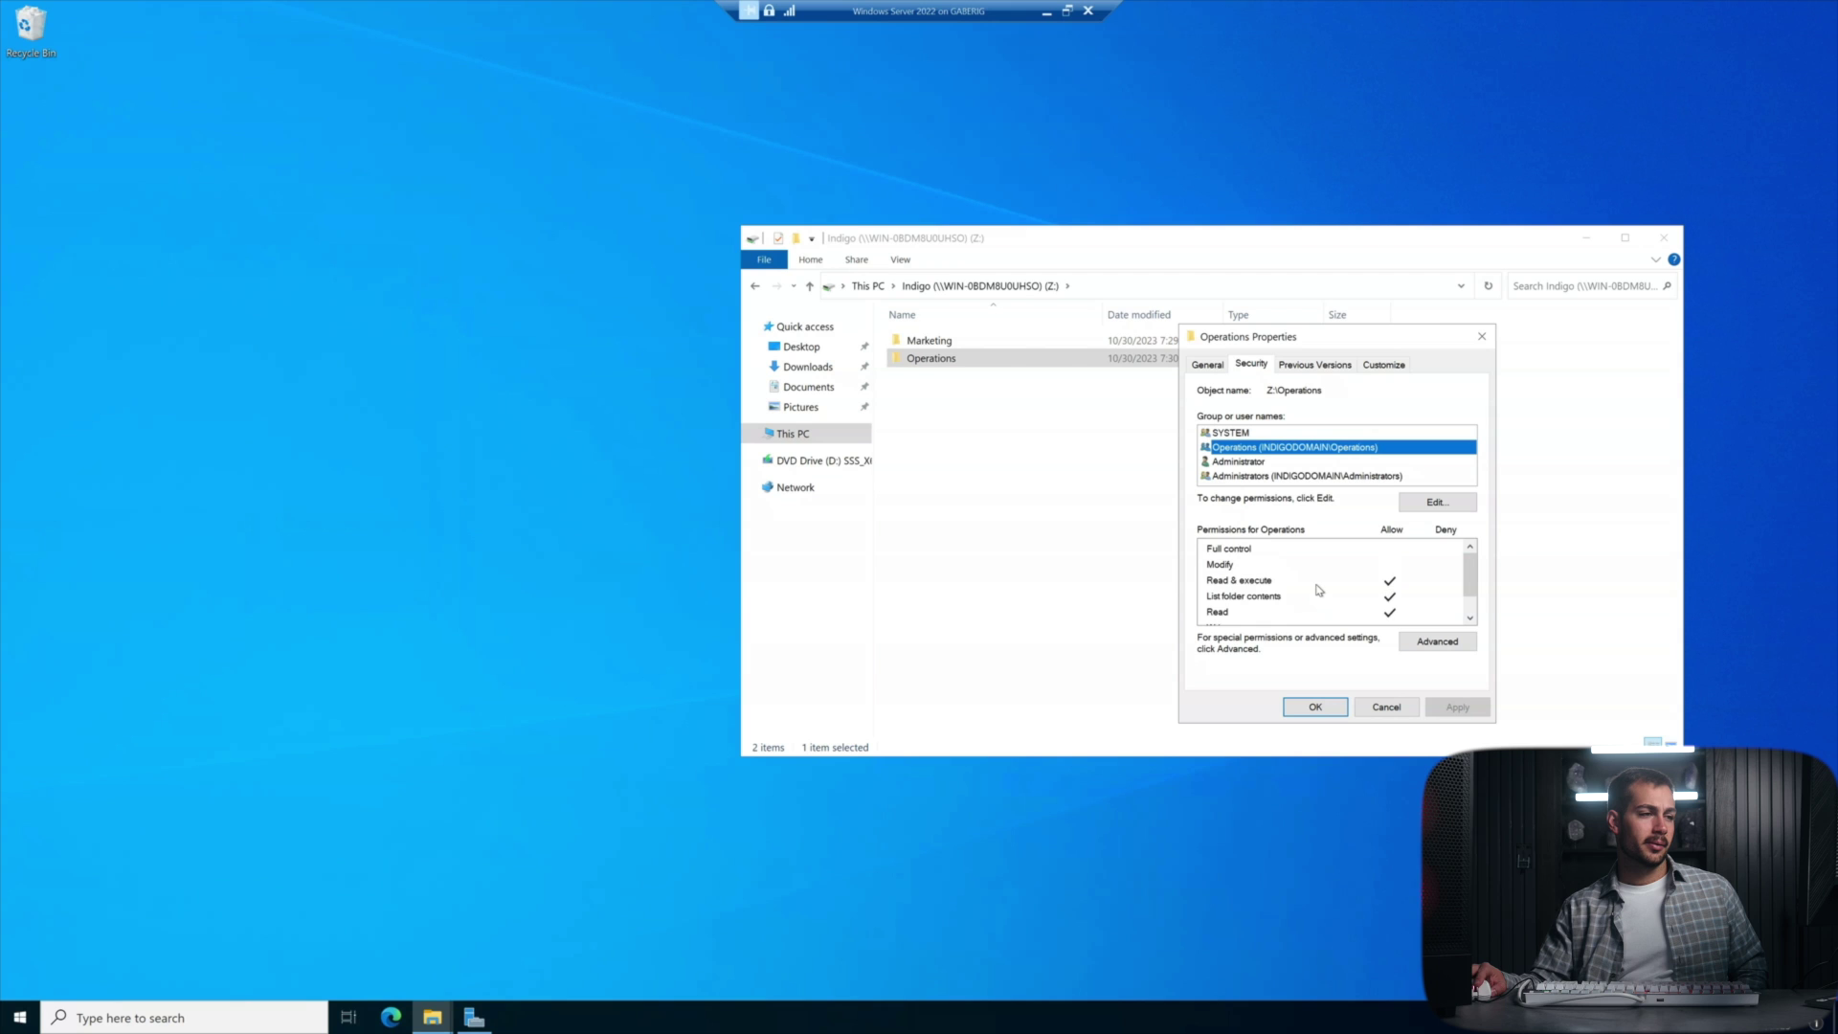
{"action": "scroll", "coordinate": [1318, 591], "scroll_direction": "down", "scroll_amount": 1}
{"action": "left_click", "coordinate": [1318, 708]}
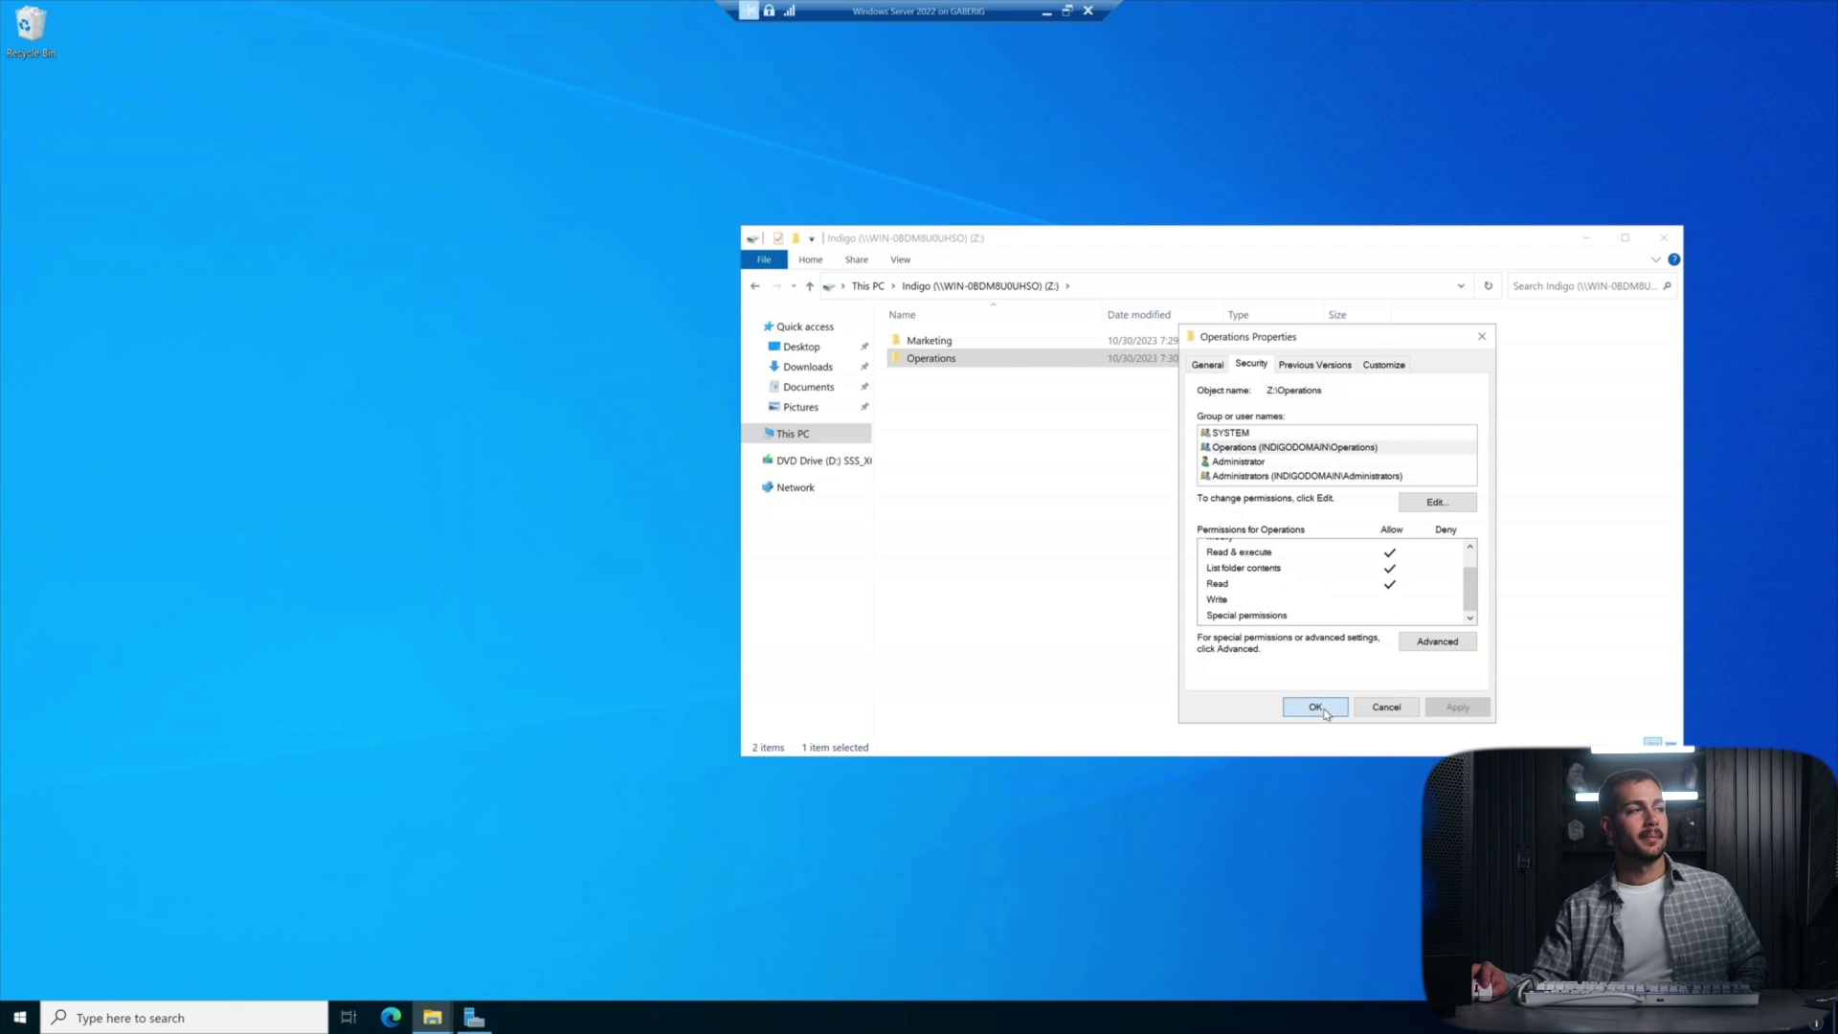
Open the Operations folder and show the Virtual Assistant subfolder's Security properties.
{"action": "double_click", "coordinate": [960, 361]}
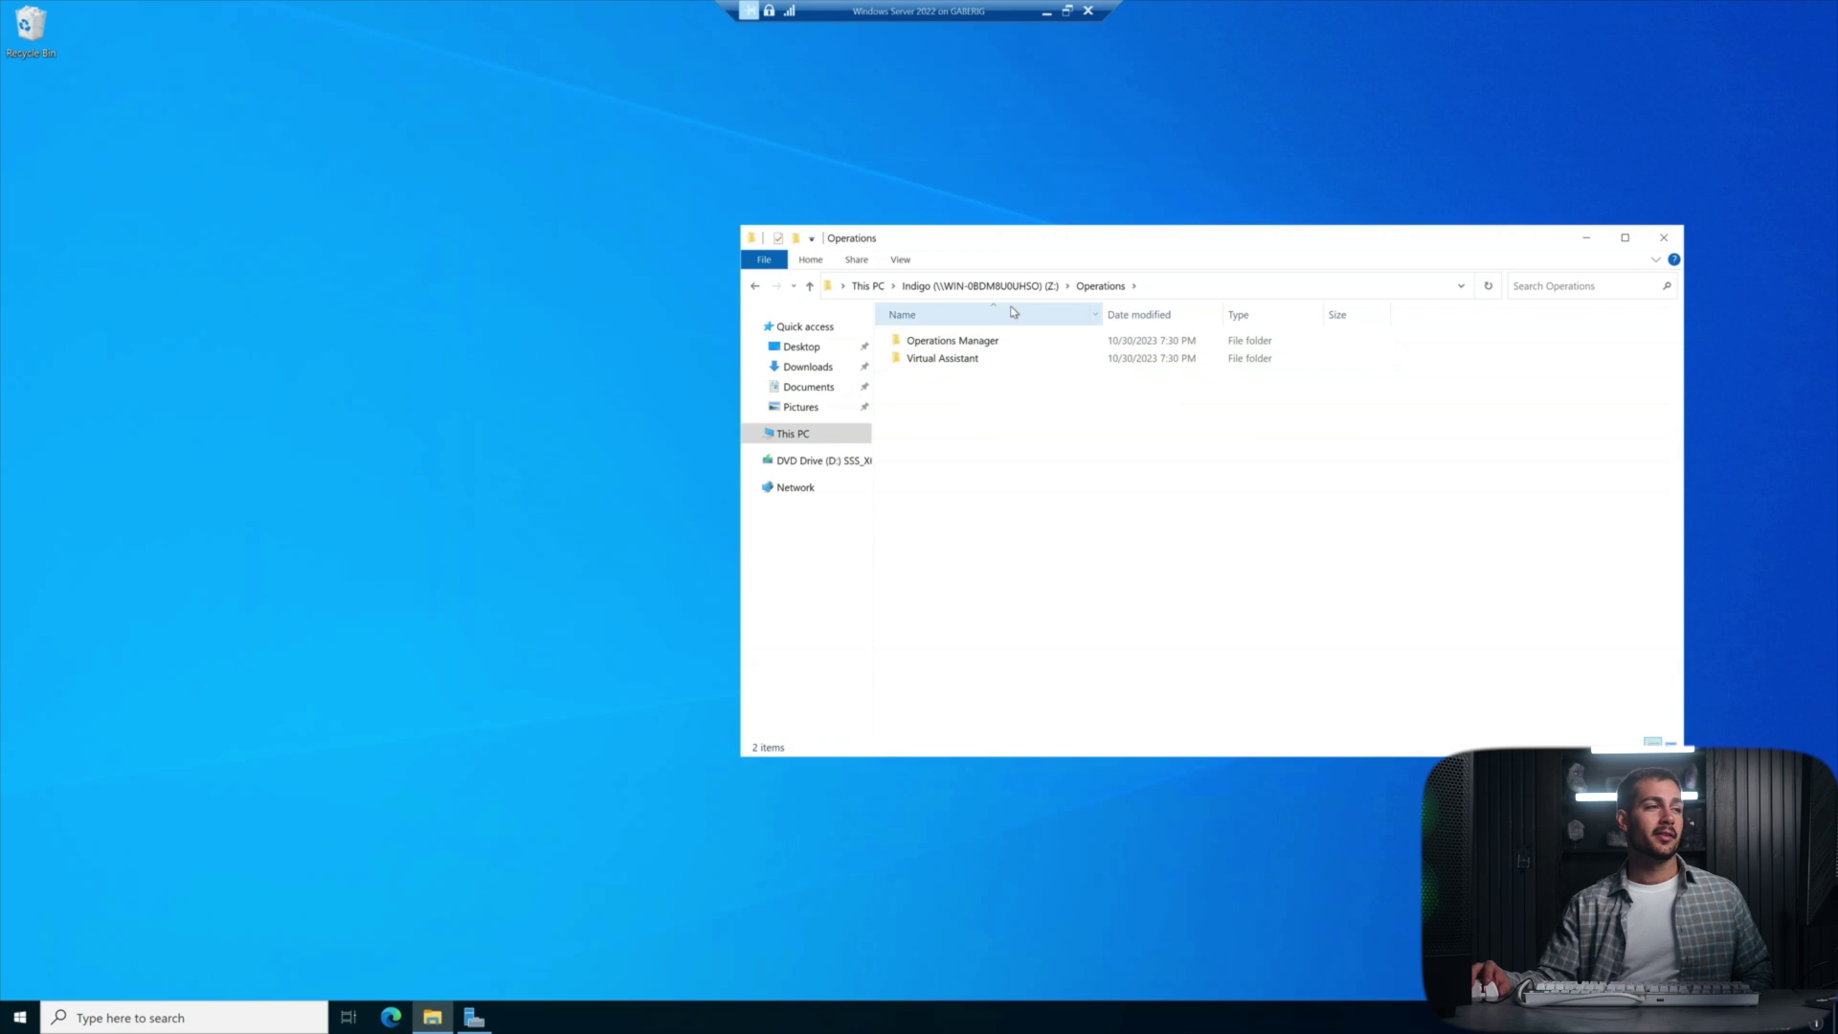
{"action": "right_click", "coordinate": [954, 363]}
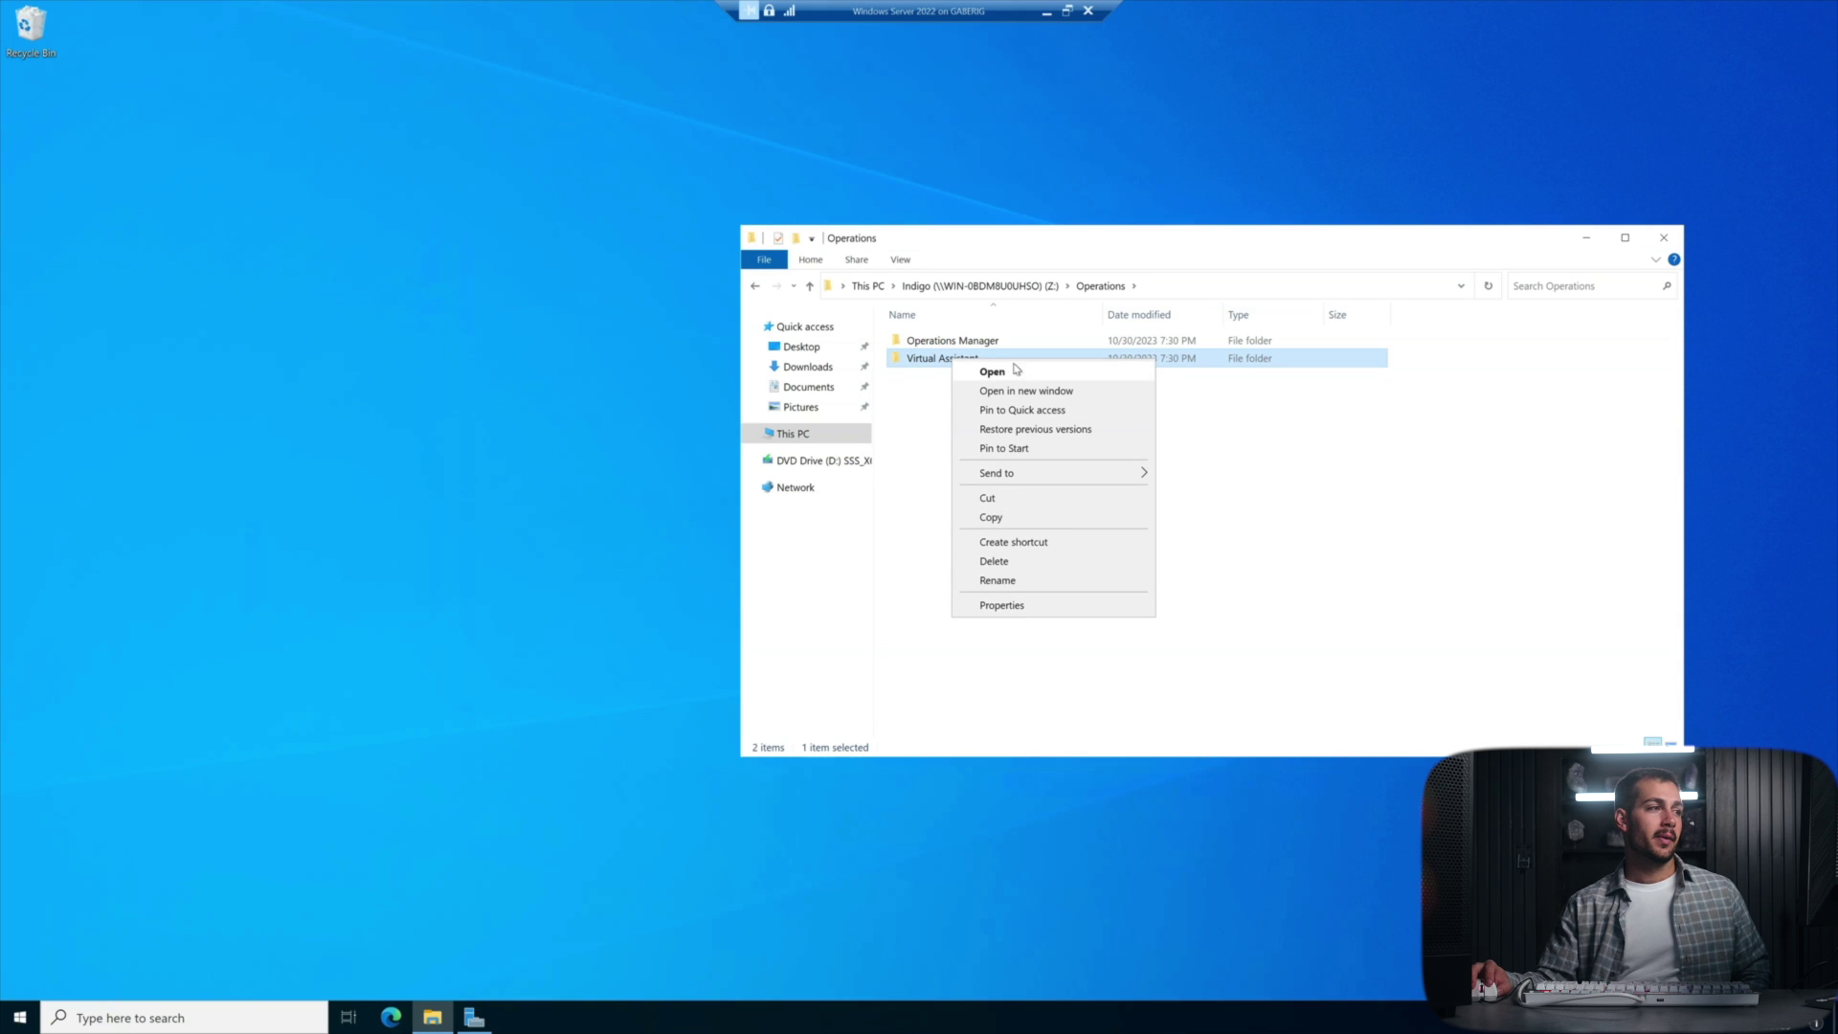
{"action": "left_click", "coordinate": [999, 605]}
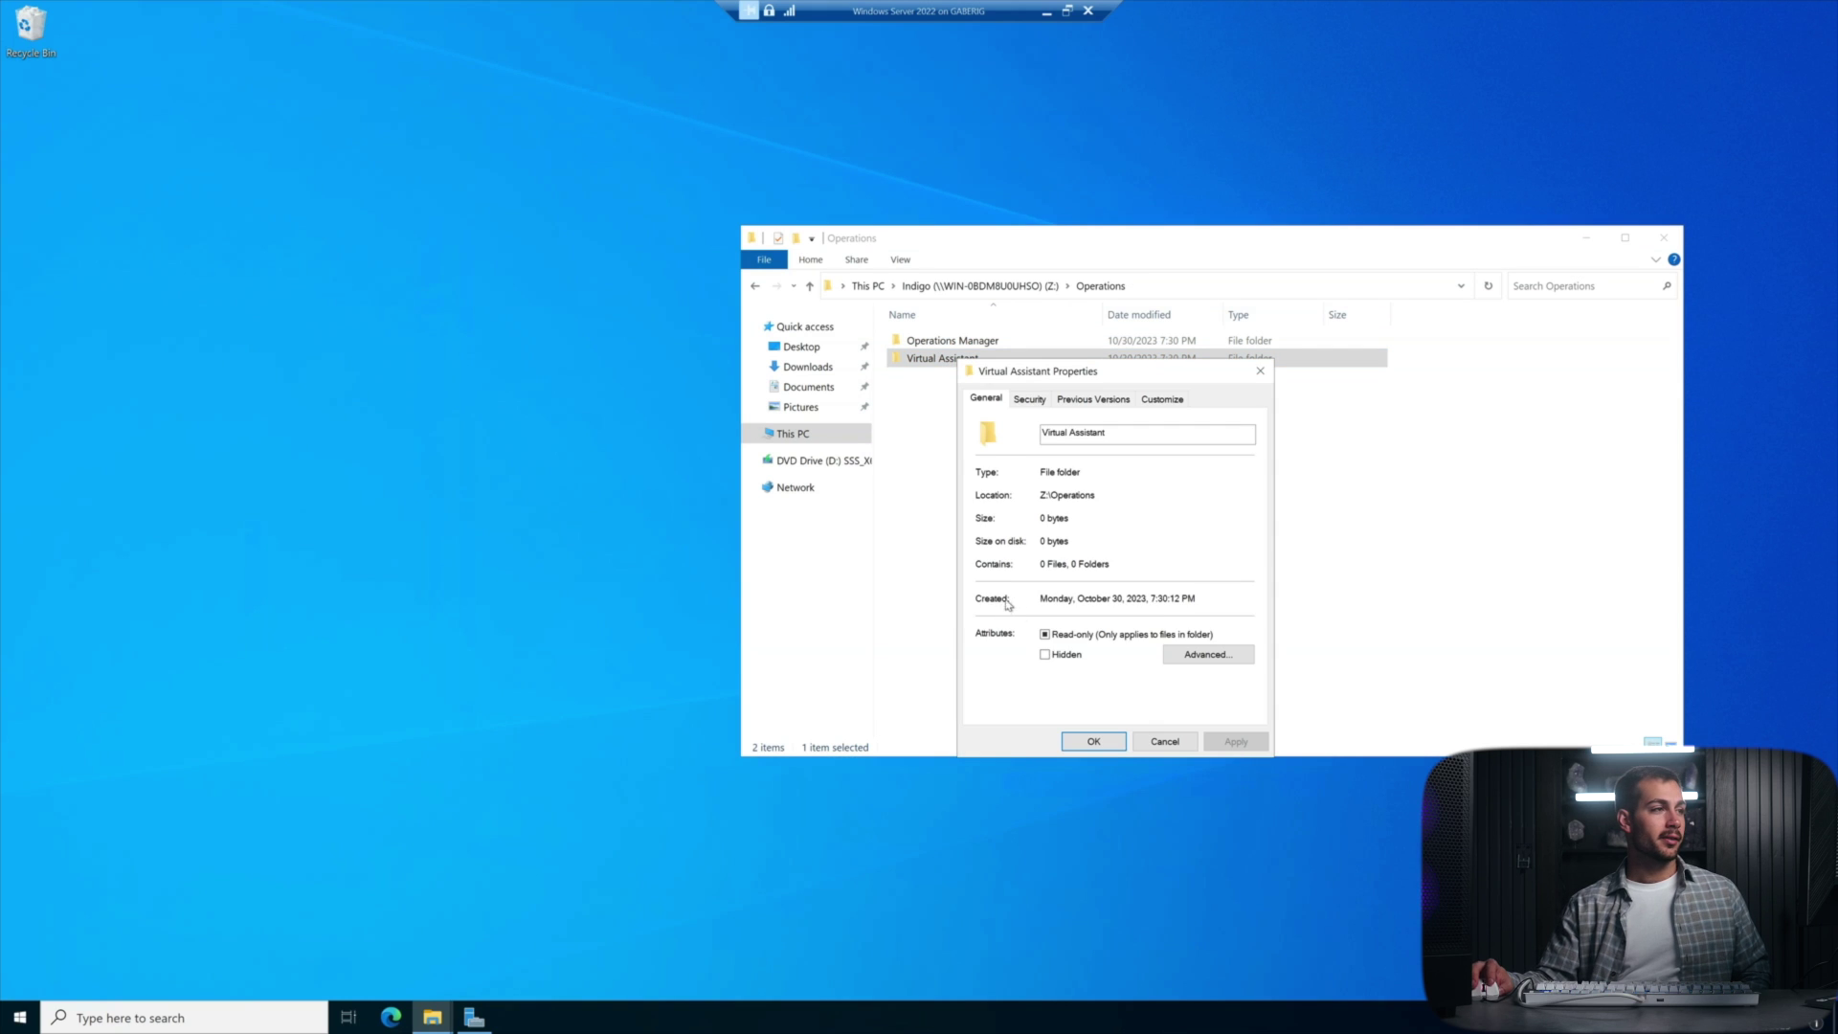
{"action": "left_click", "coordinate": [1028, 399]}
{"action": "left_click_drag", "start_coordinate": [1074, 371], "coordinate": [1405, 265]}
Check the Operations group's access, then bring up Virtual Assistant's advanced security settings.
{"action": "left_click", "coordinate": [1352, 379]}
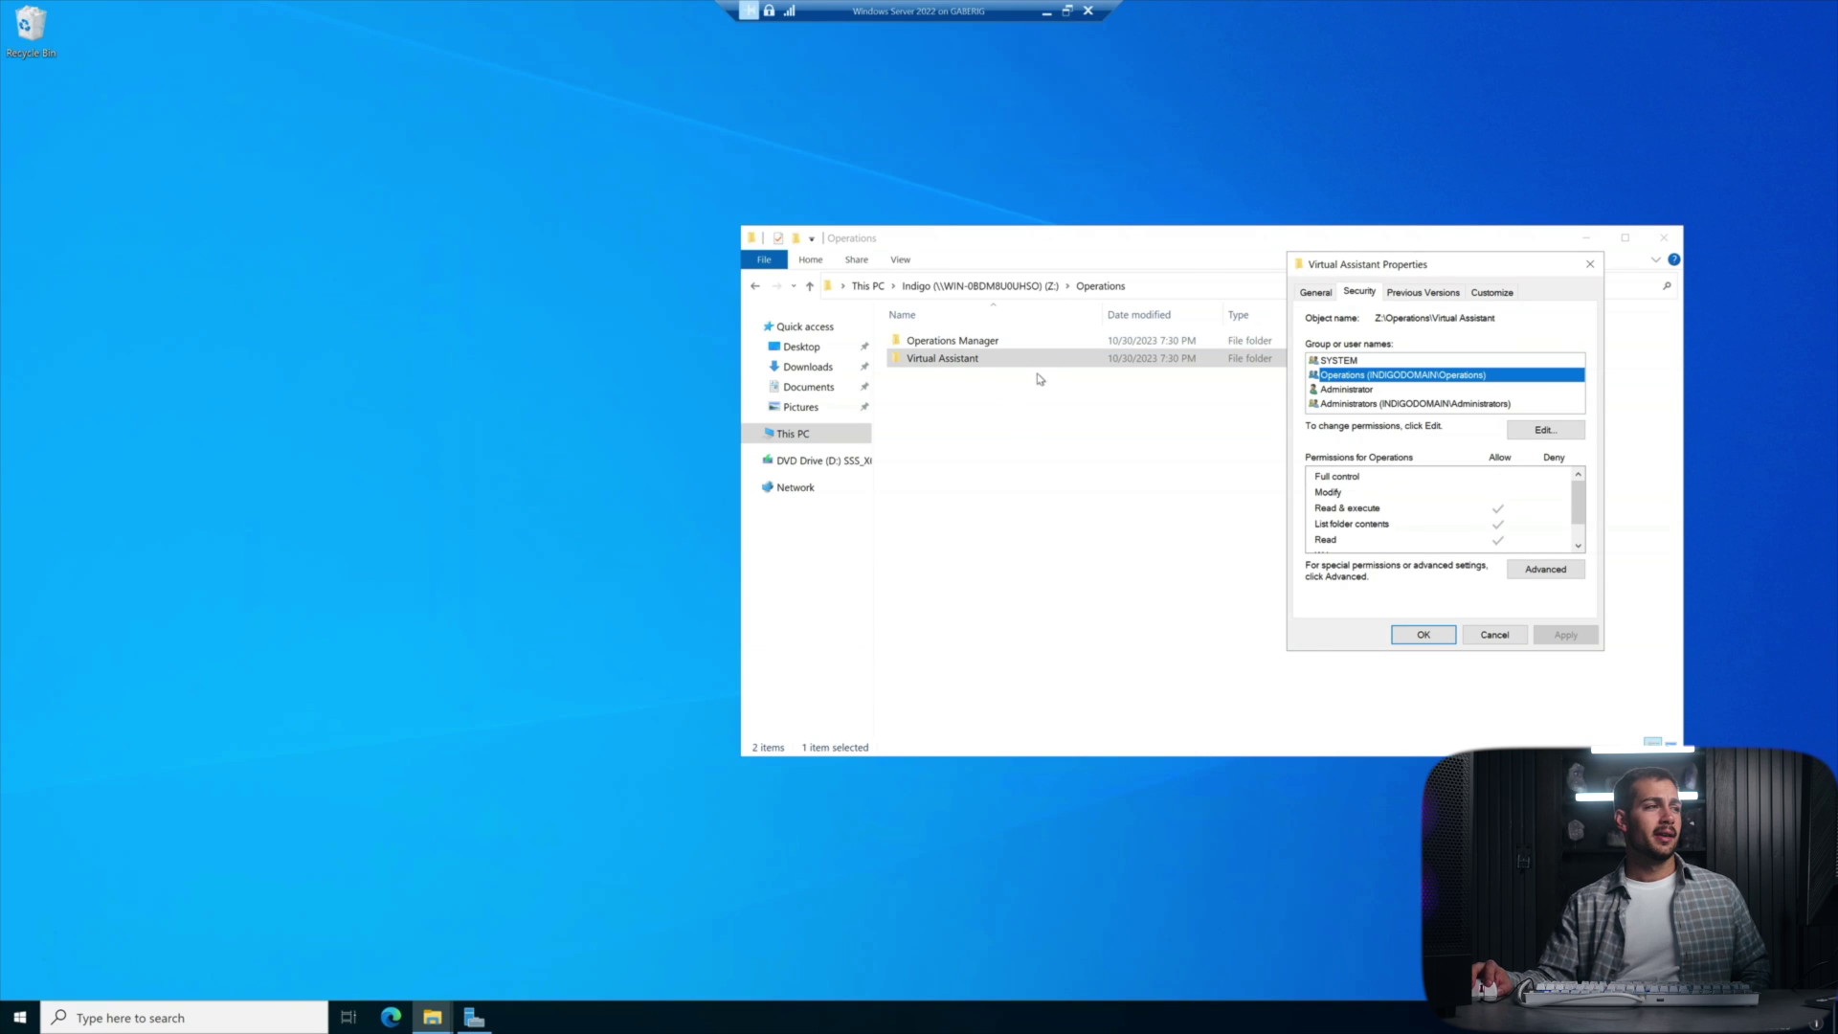
{"action": "left_click", "coordinate": [966, 363]}
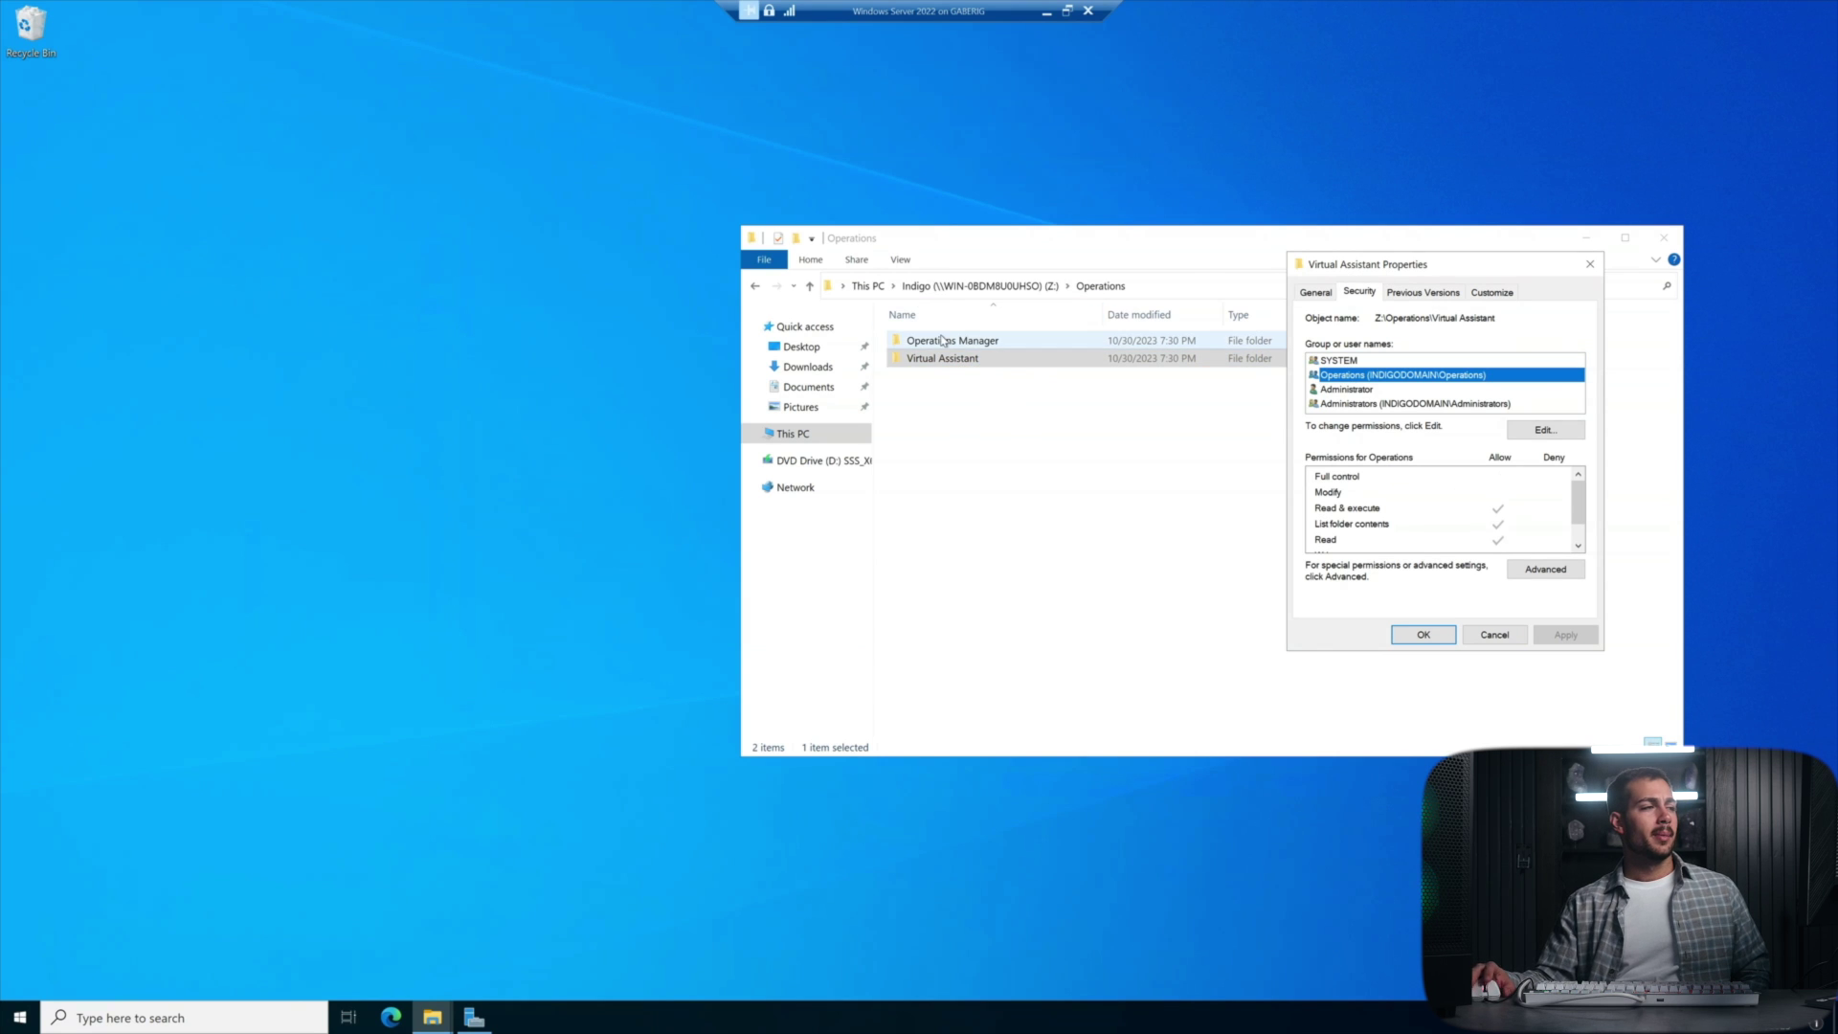
{"action": "left_click", "coordinate": [989, 356]}
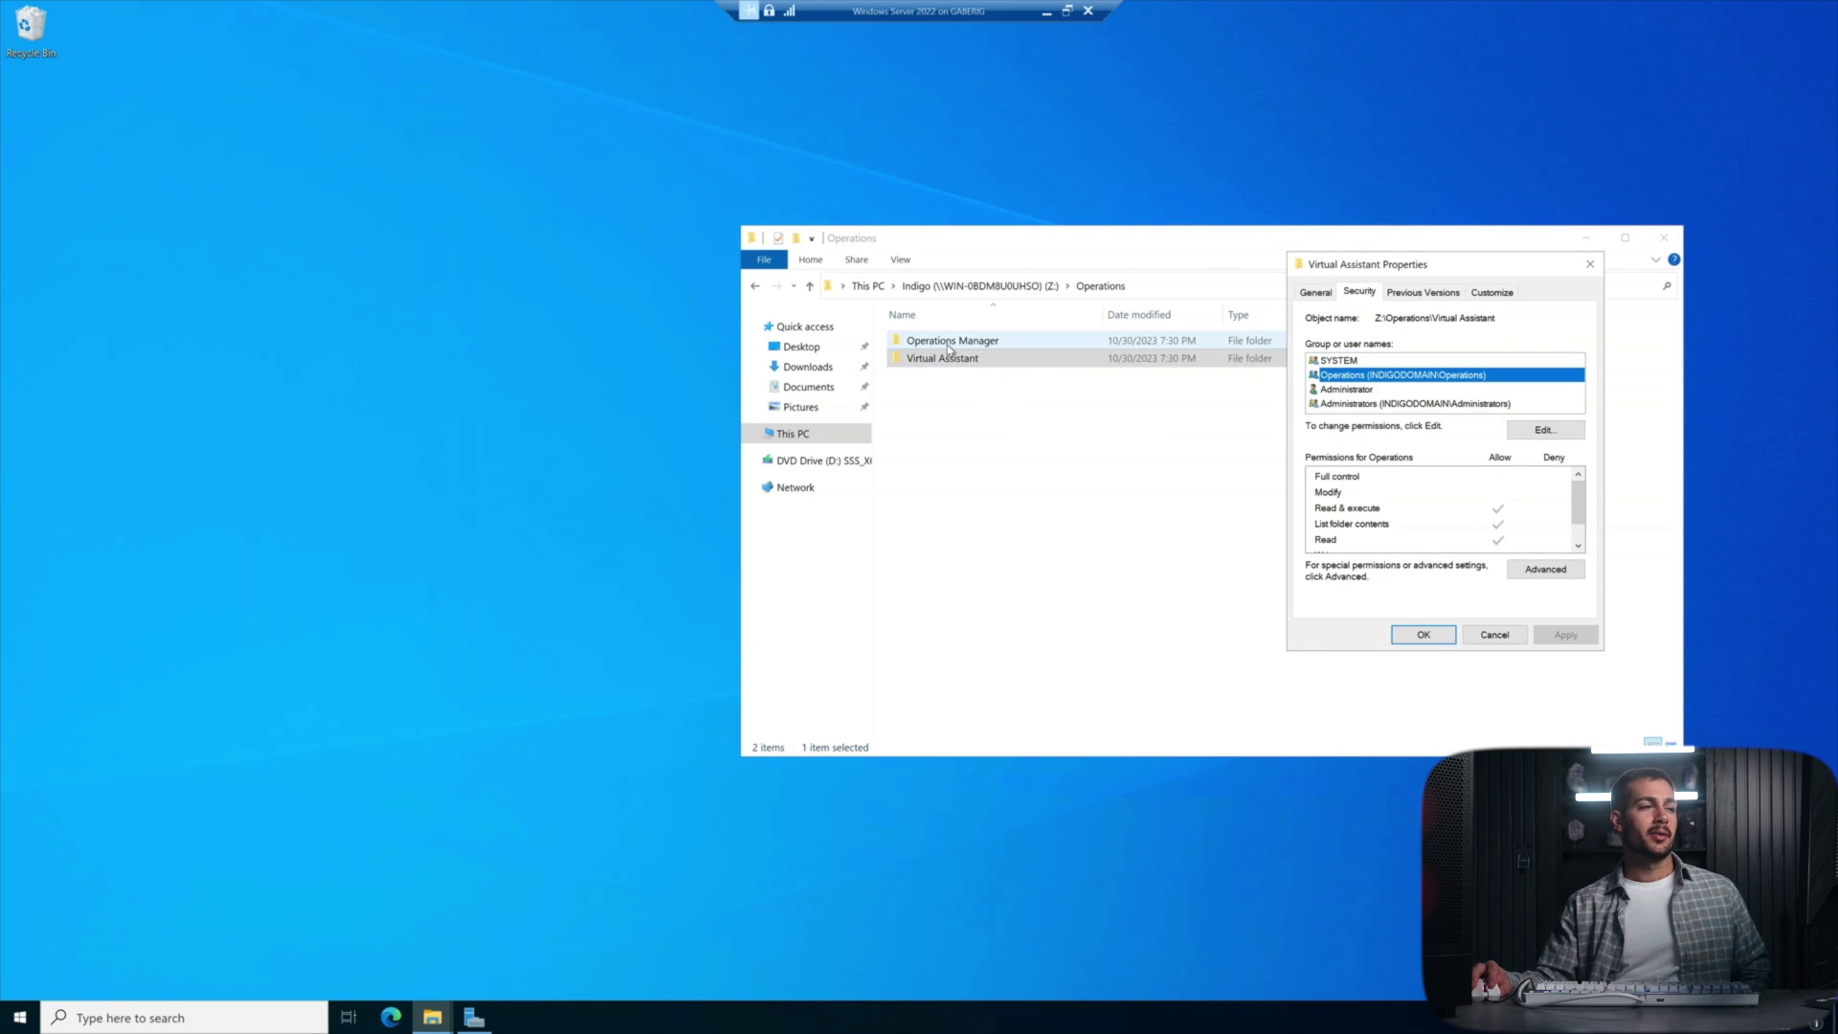
{"action": "left_click", "coordinate": [1409, 377]}
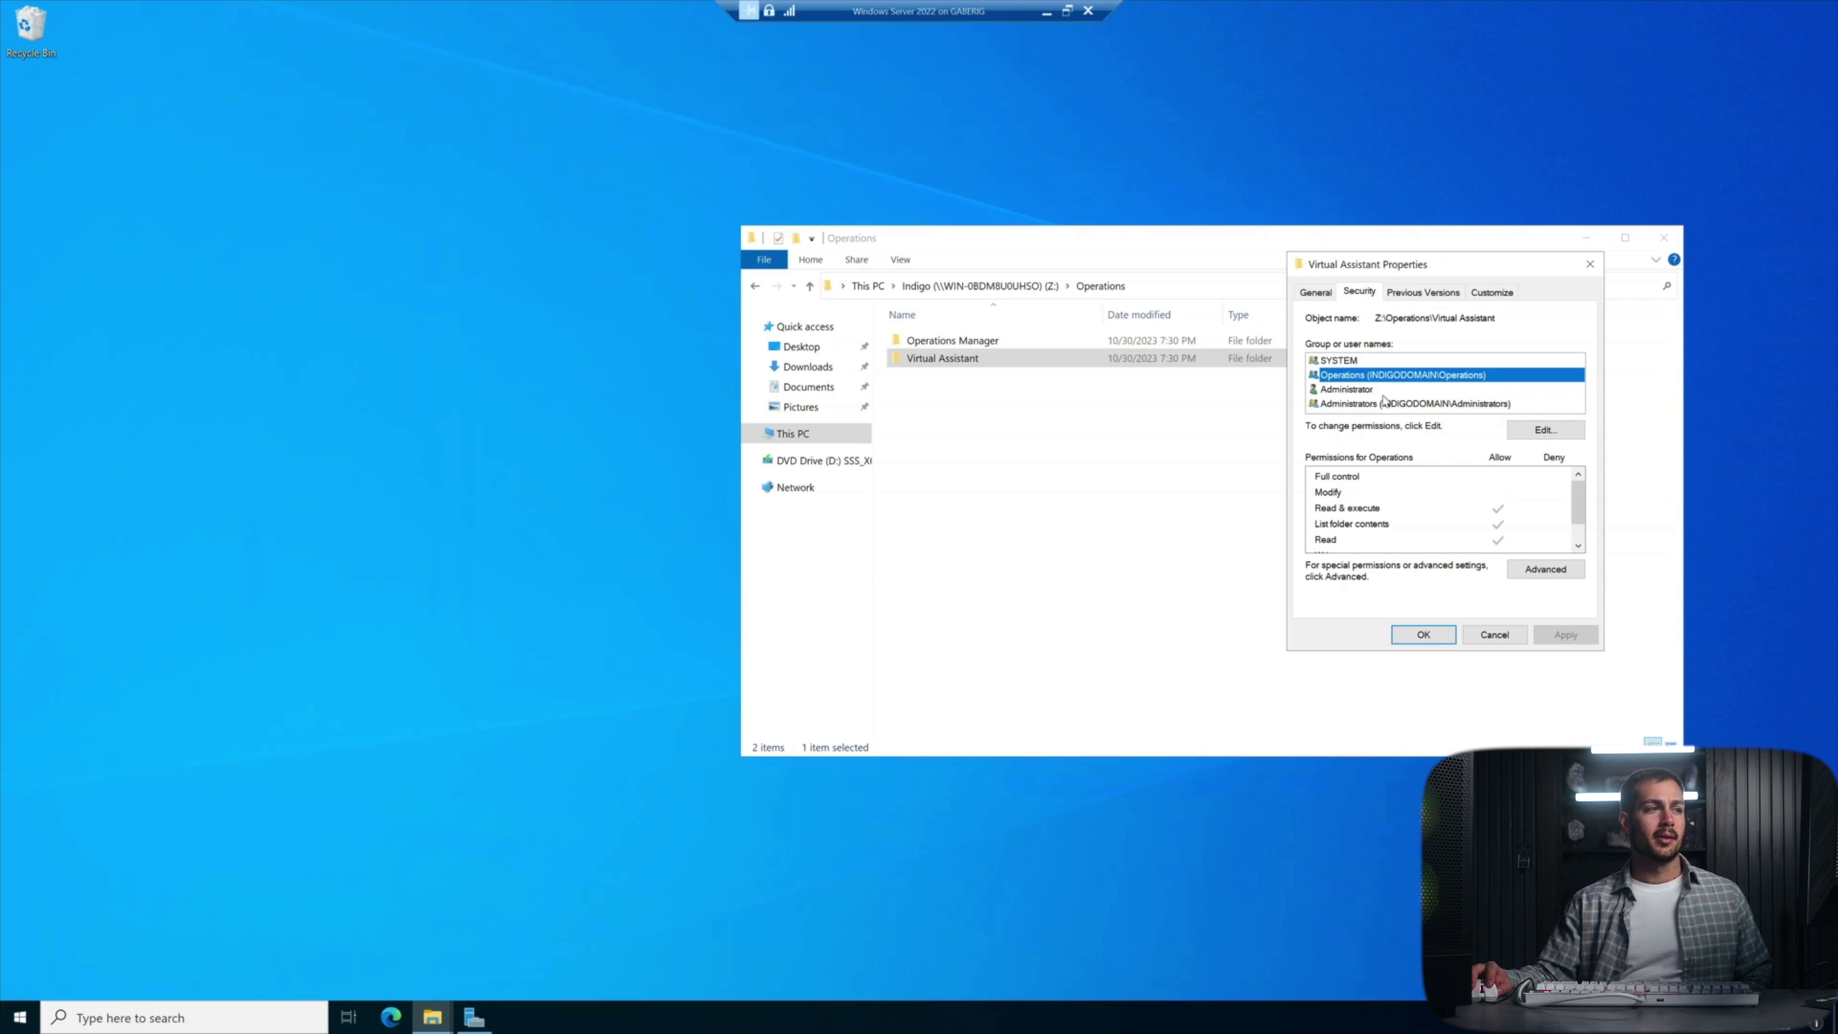
{"action": "left_click", "coordinate": [1546, 570]}
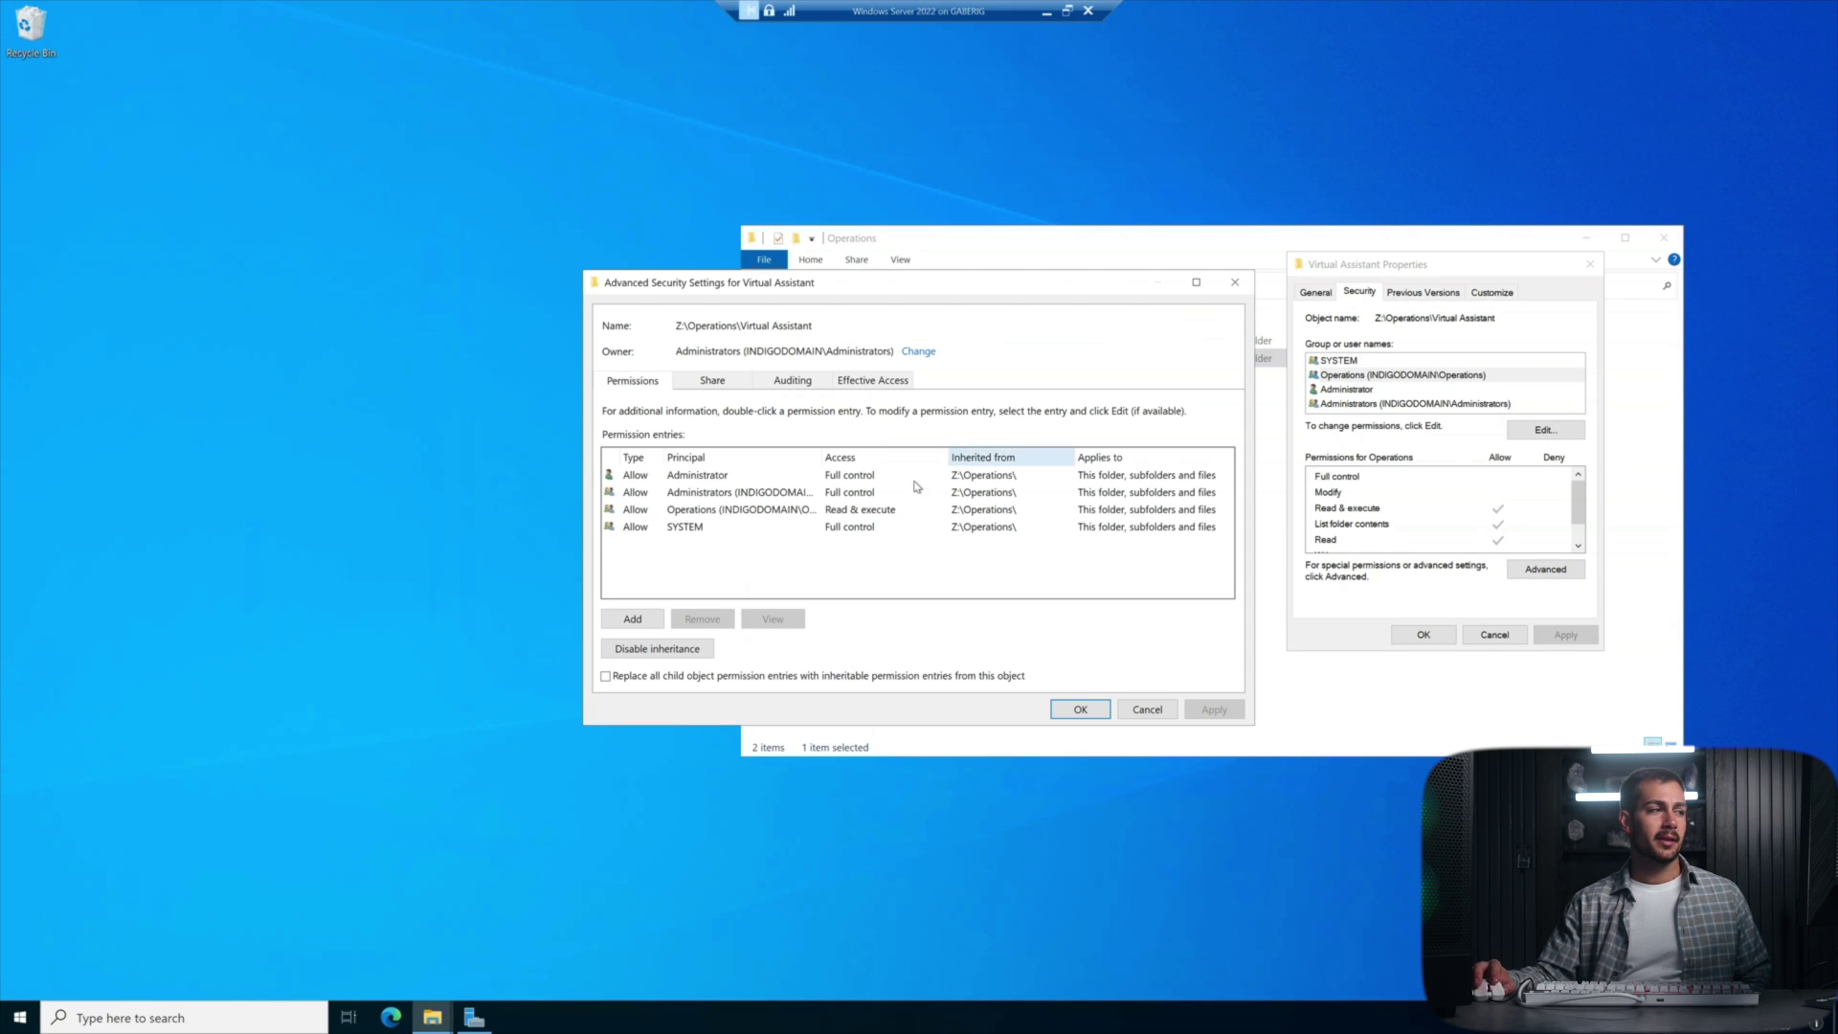
Convert Virtual Assistant's inherited entries to explicit ones and remove the Operations group.
{"action": "left_click", "coordinate": [681, 514]}
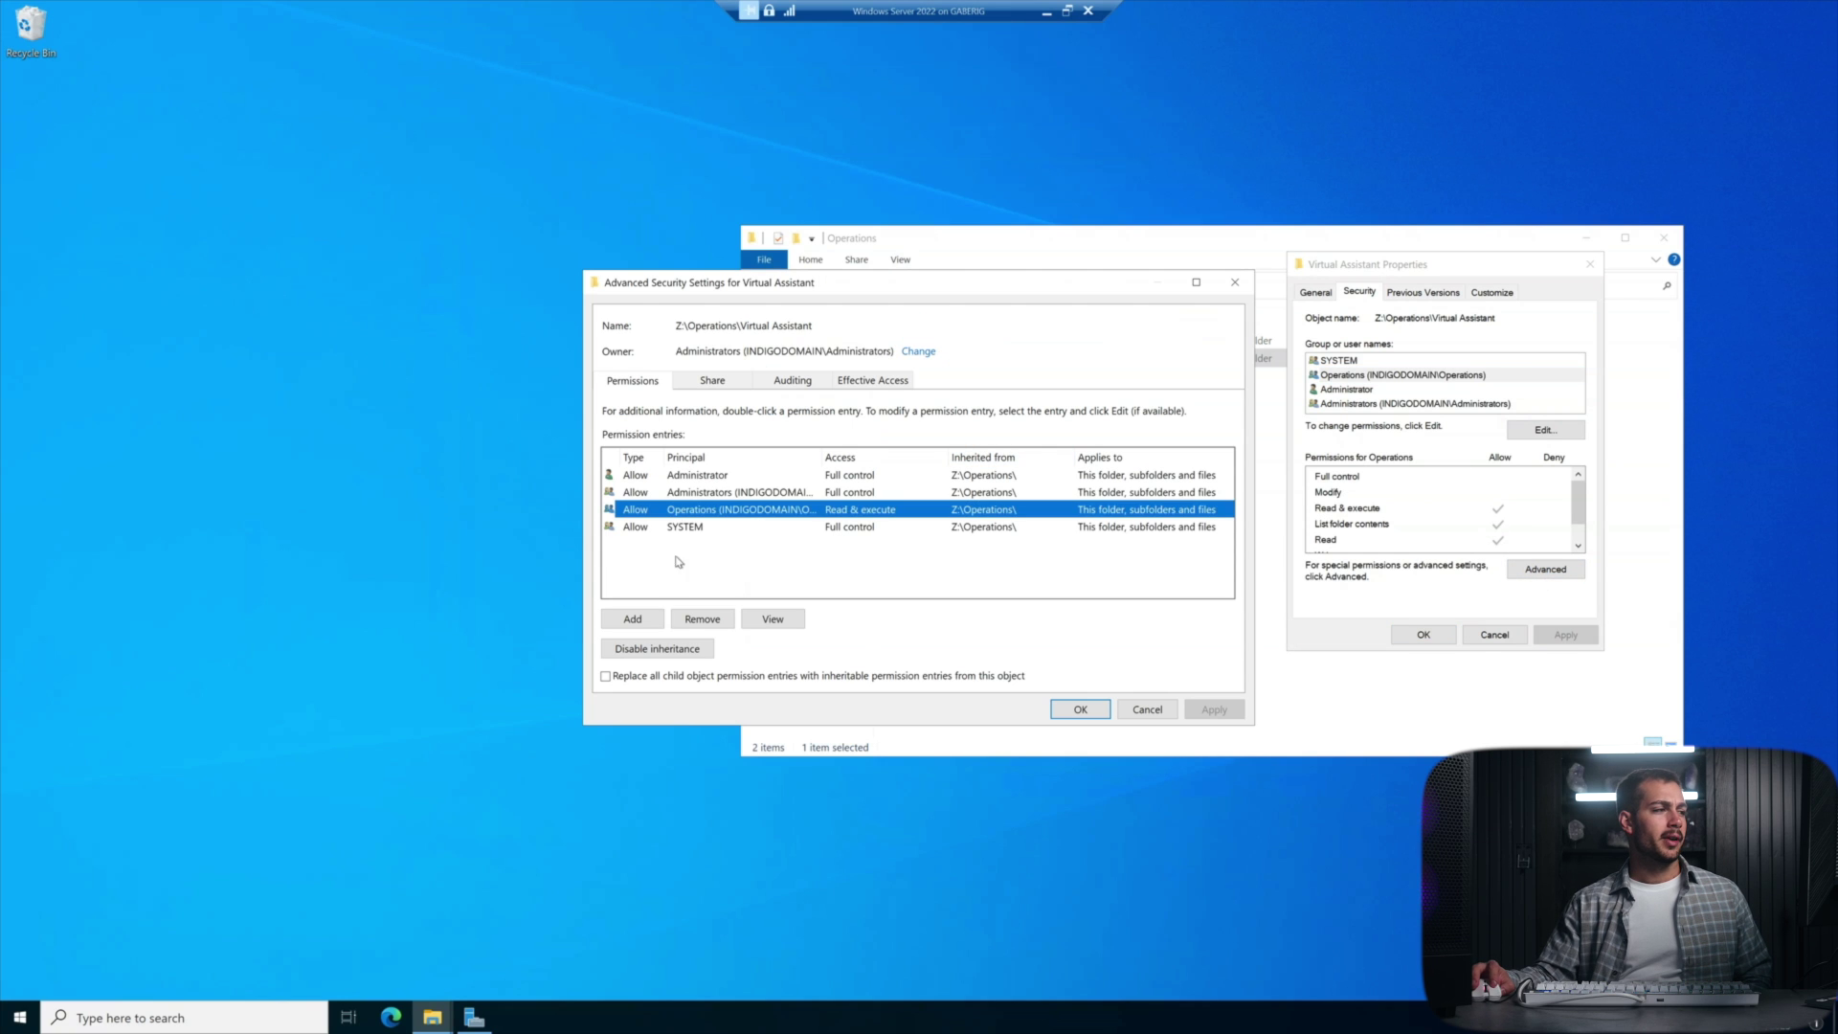
{"action": "left_click", "coordinate": [657, 649]}
{"action": "left_click", "coordinate": [821, 499]}
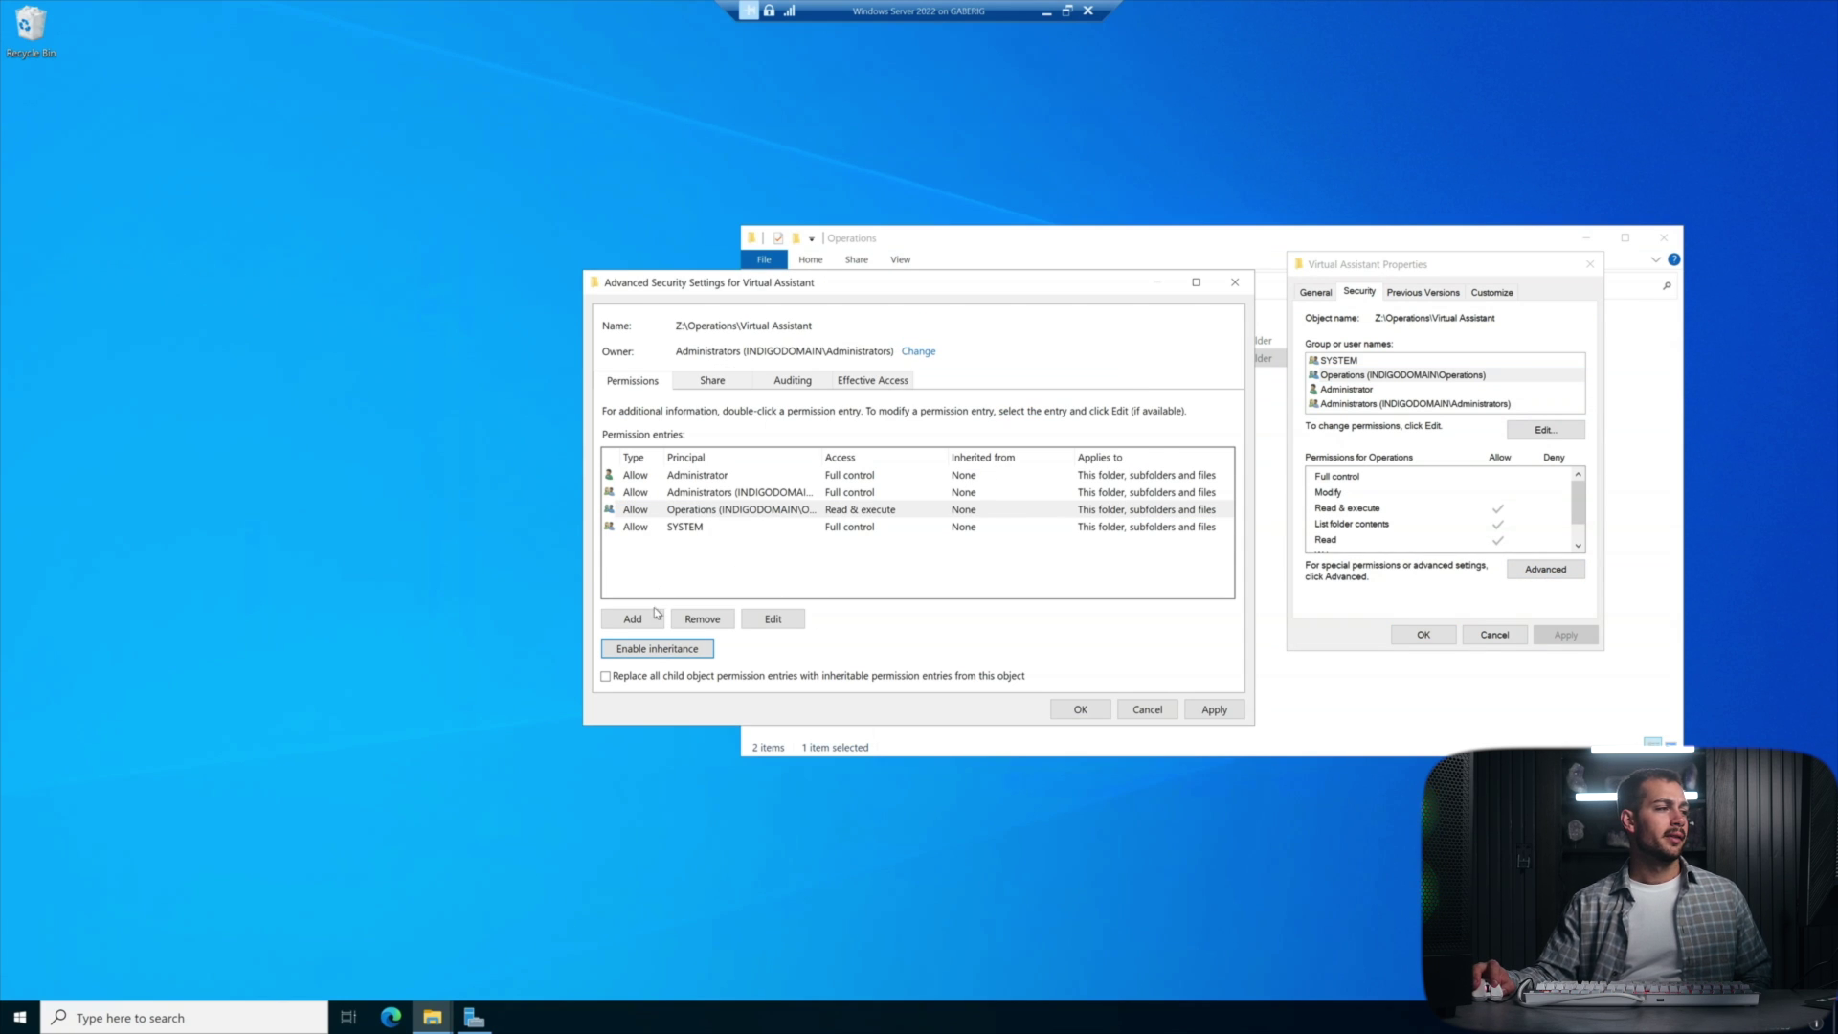
{"action": "left_click", "coordinate": [702, 618]}
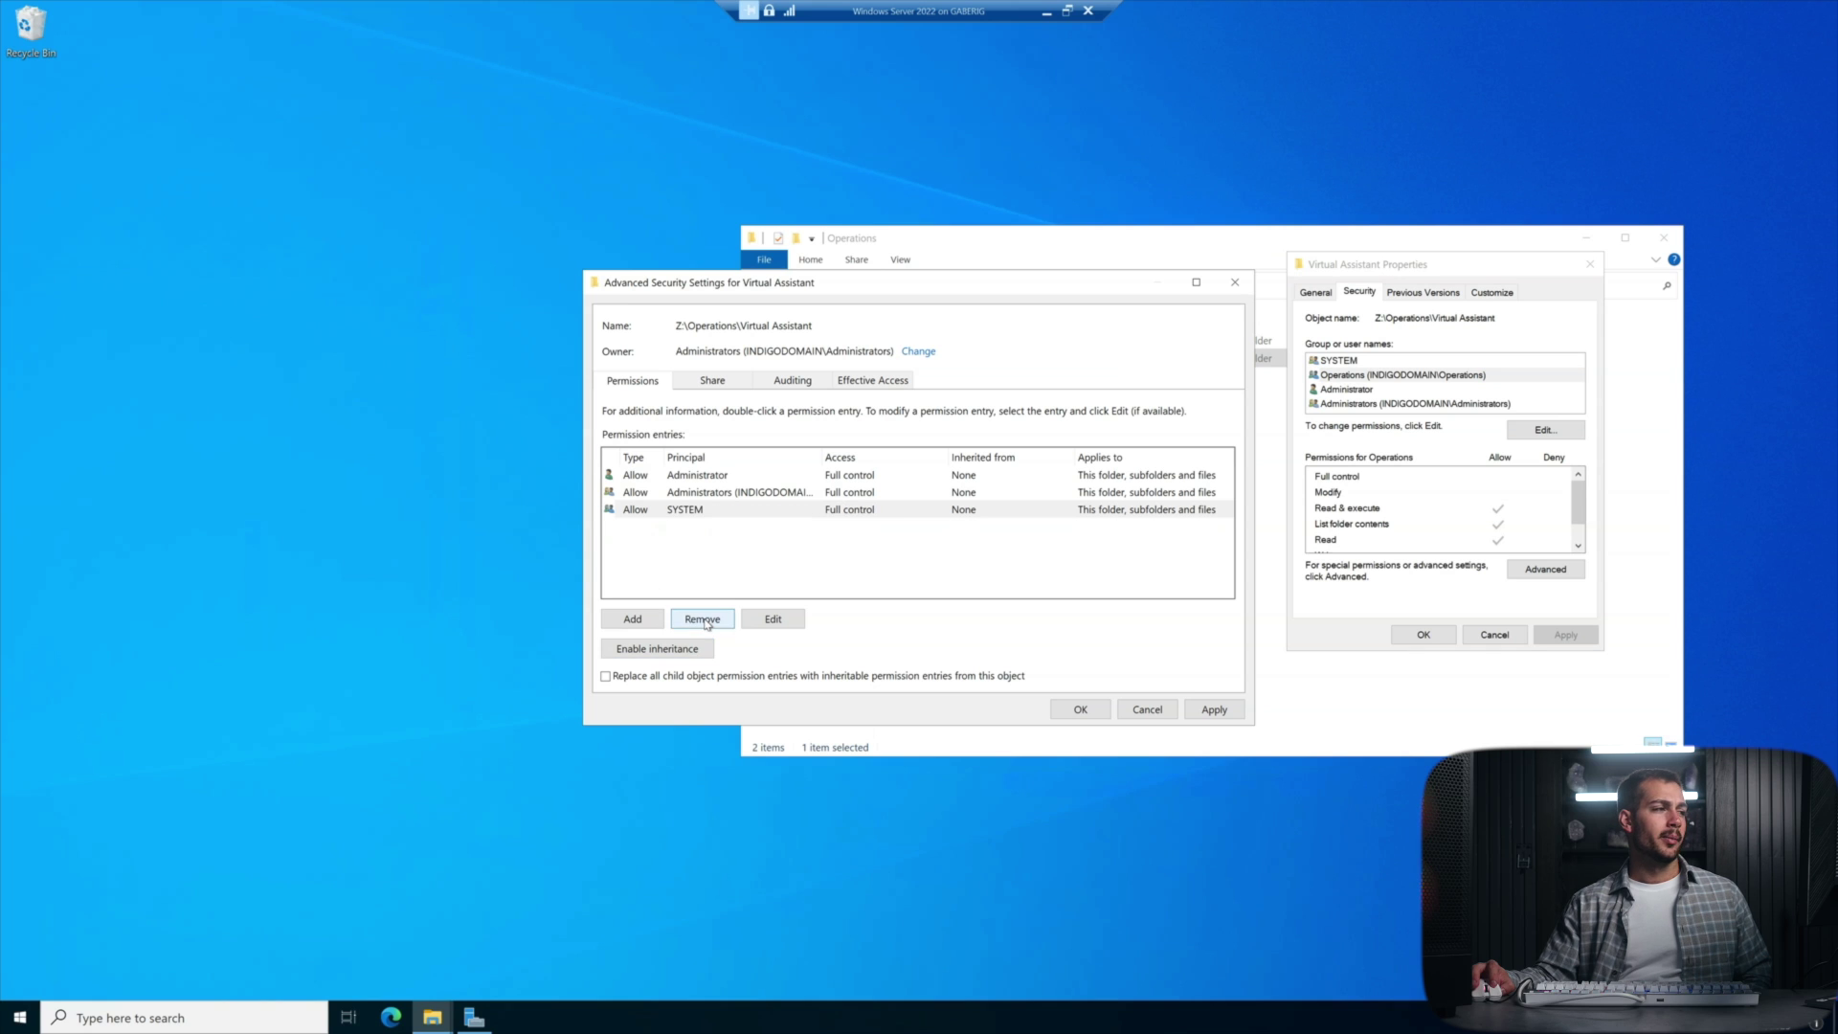
{"action": "left_click", "coordinate": [1208, 710]}
{"action": "left_click", "coordinate": [1080, 710]}
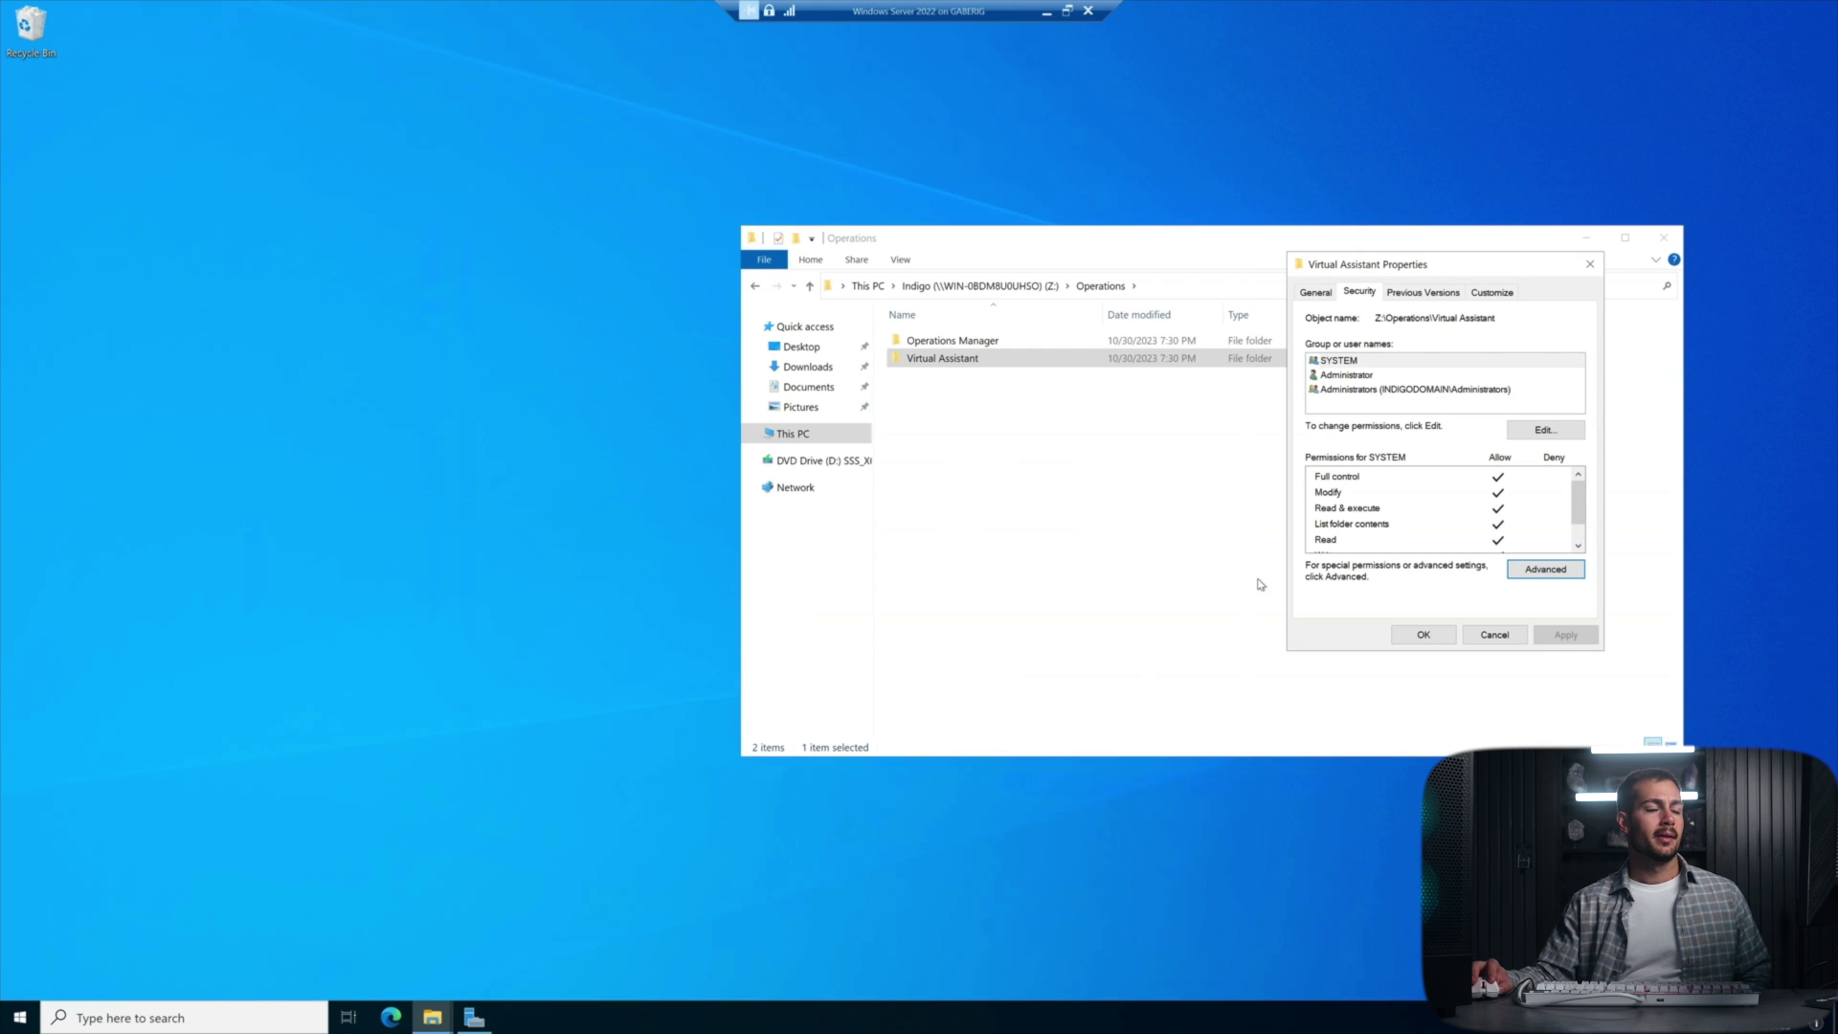
Add a verified domain user to Virtual Assistant's permissions with default rights, and close its properties.
{"action": "left_click", "coordinate": [1547, 433]}
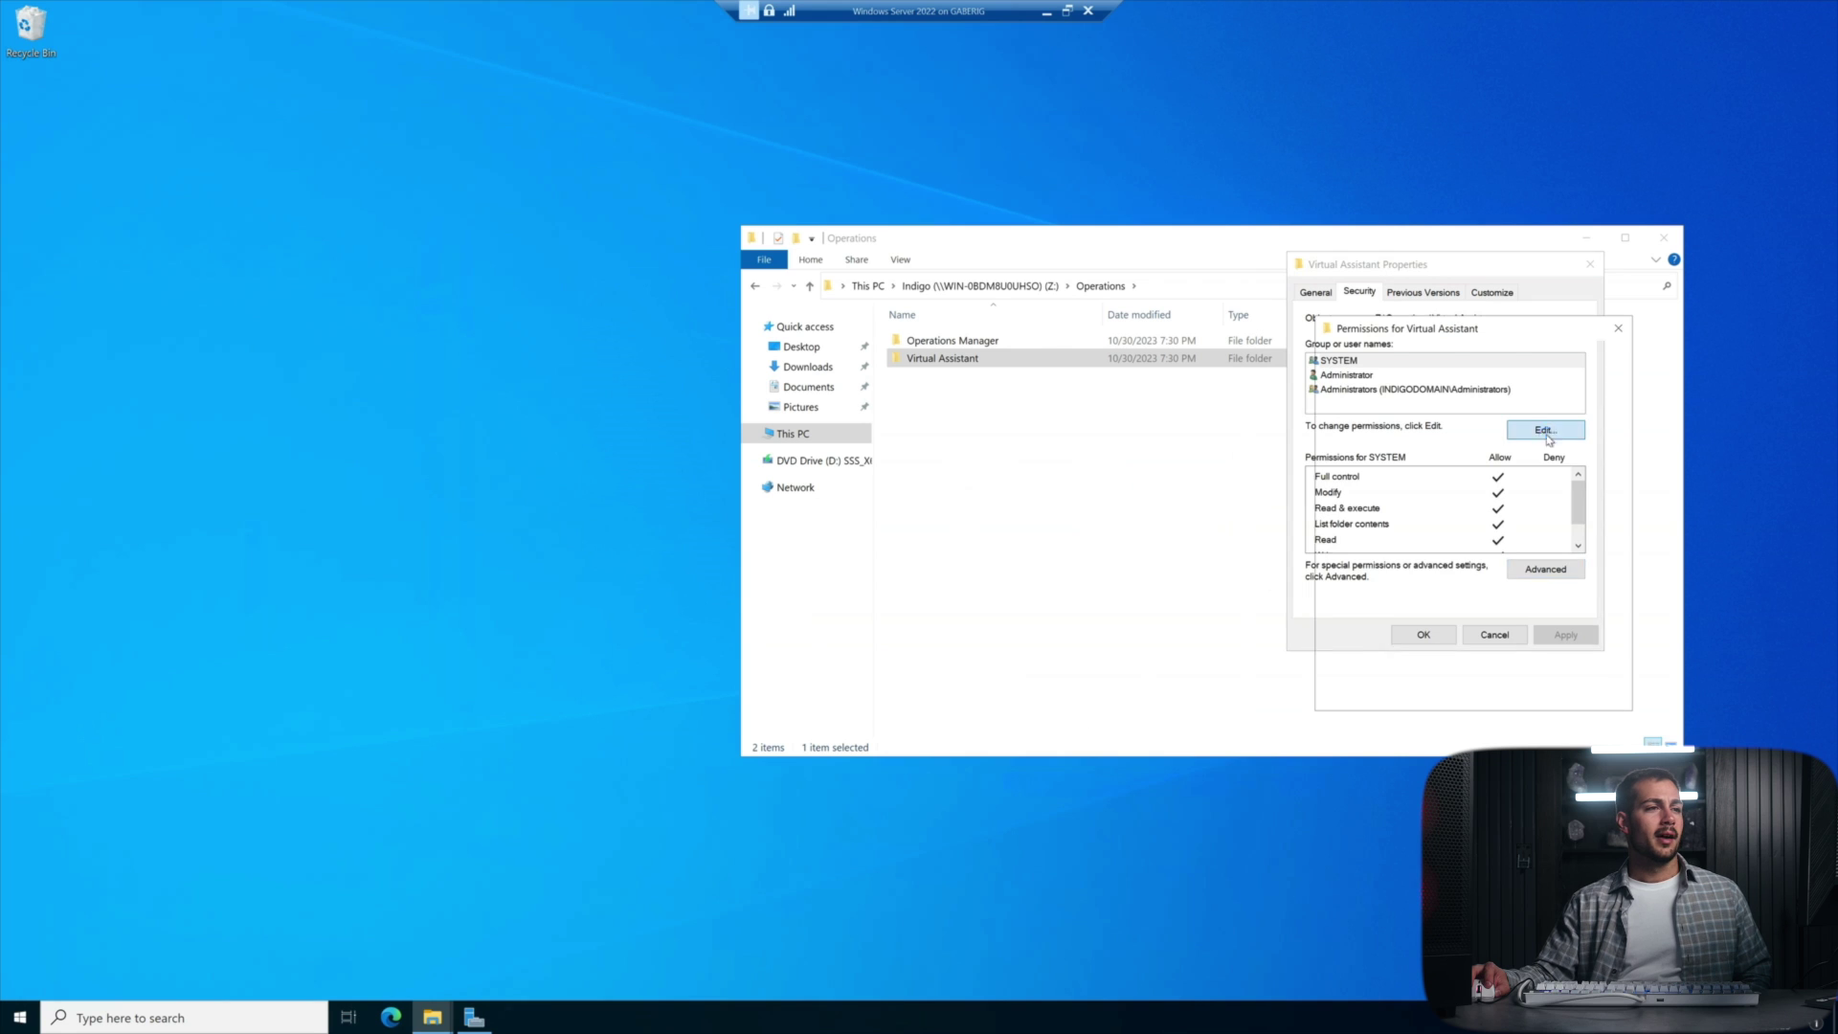
{"action": "left_click", "coordinate": [1513, 528]}
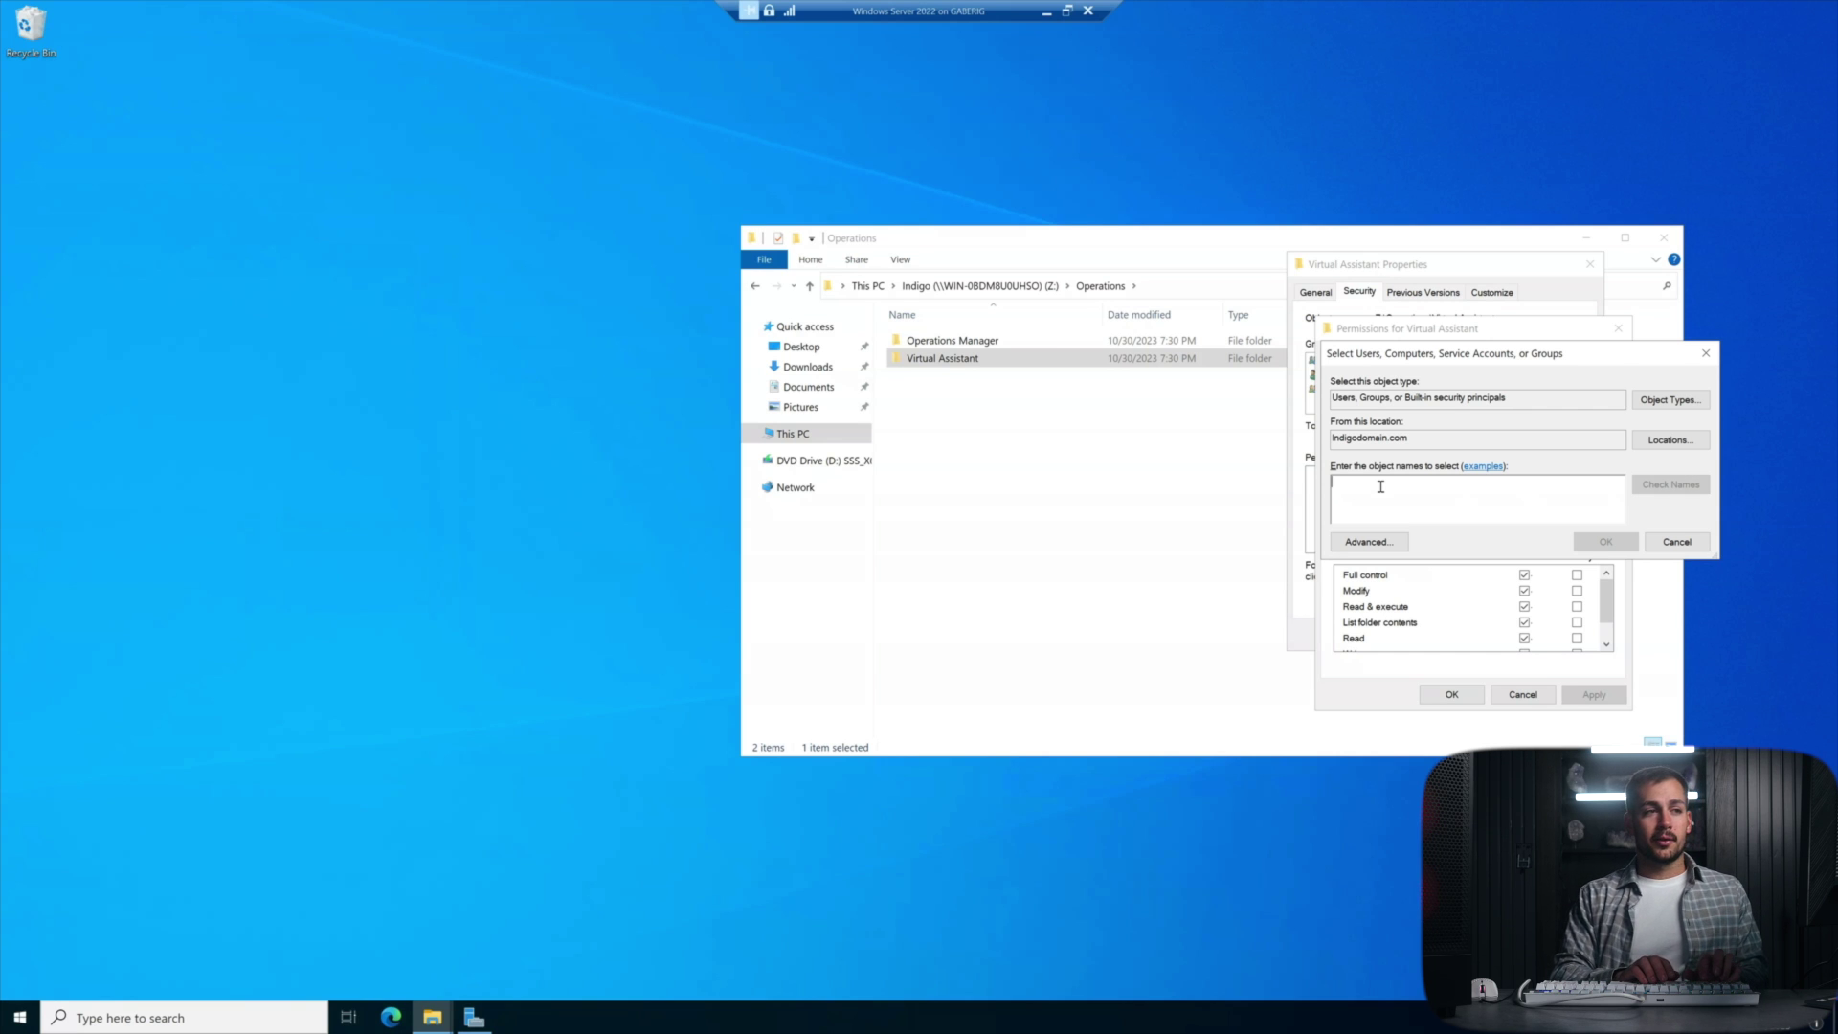
{"action": "type", "text": "Jon"}
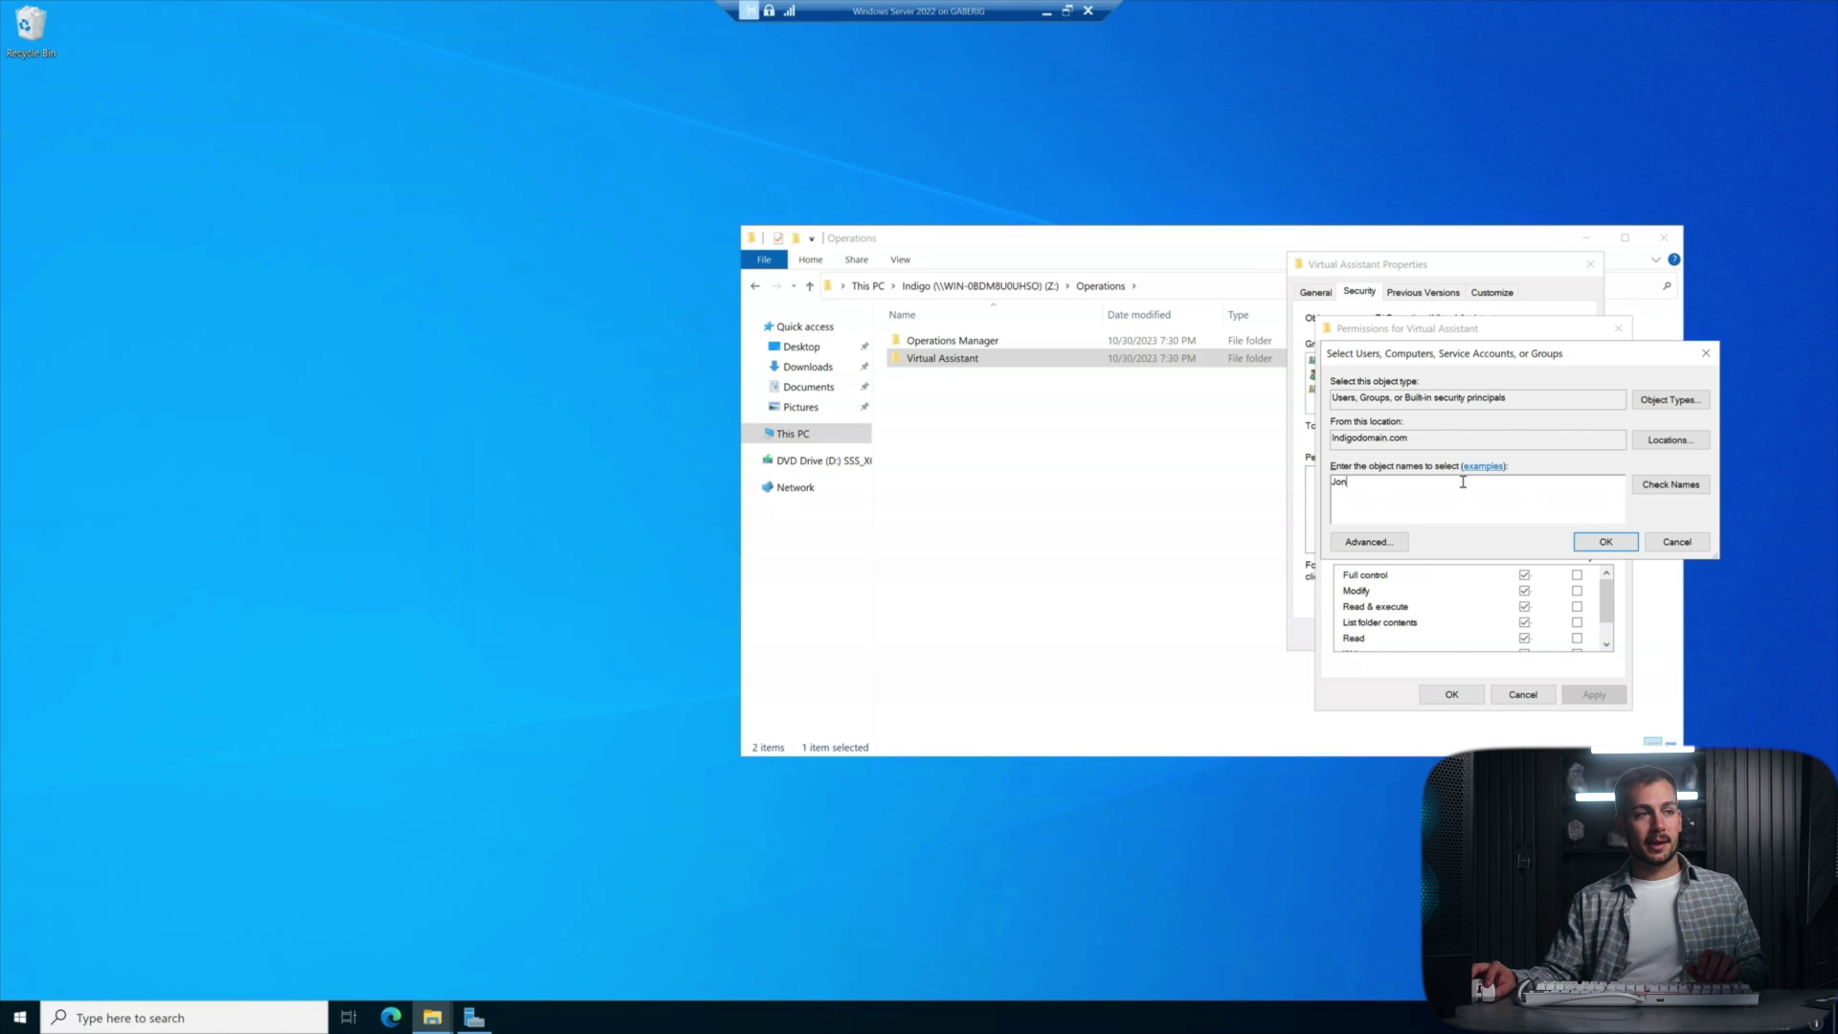
{"action": "left_click", "coordinate": [1685, 491]}
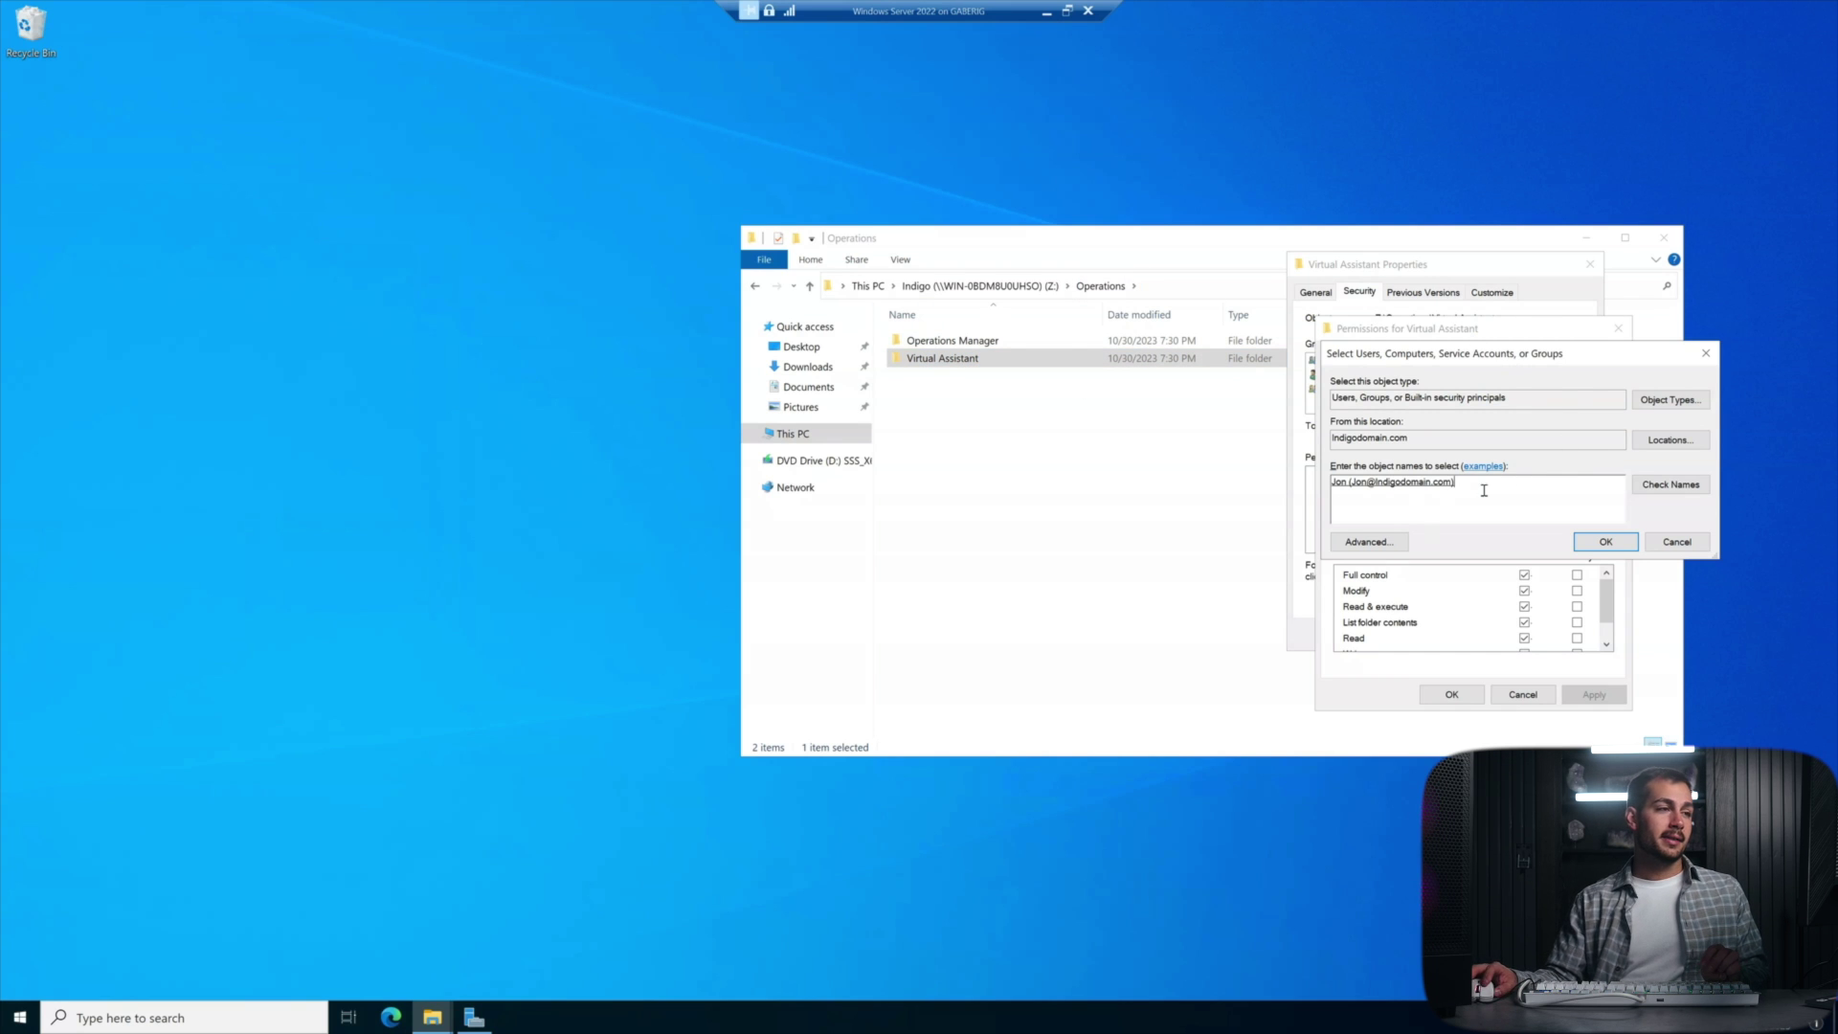
{"action": "left_click", "coordinate": [1608, 542]}
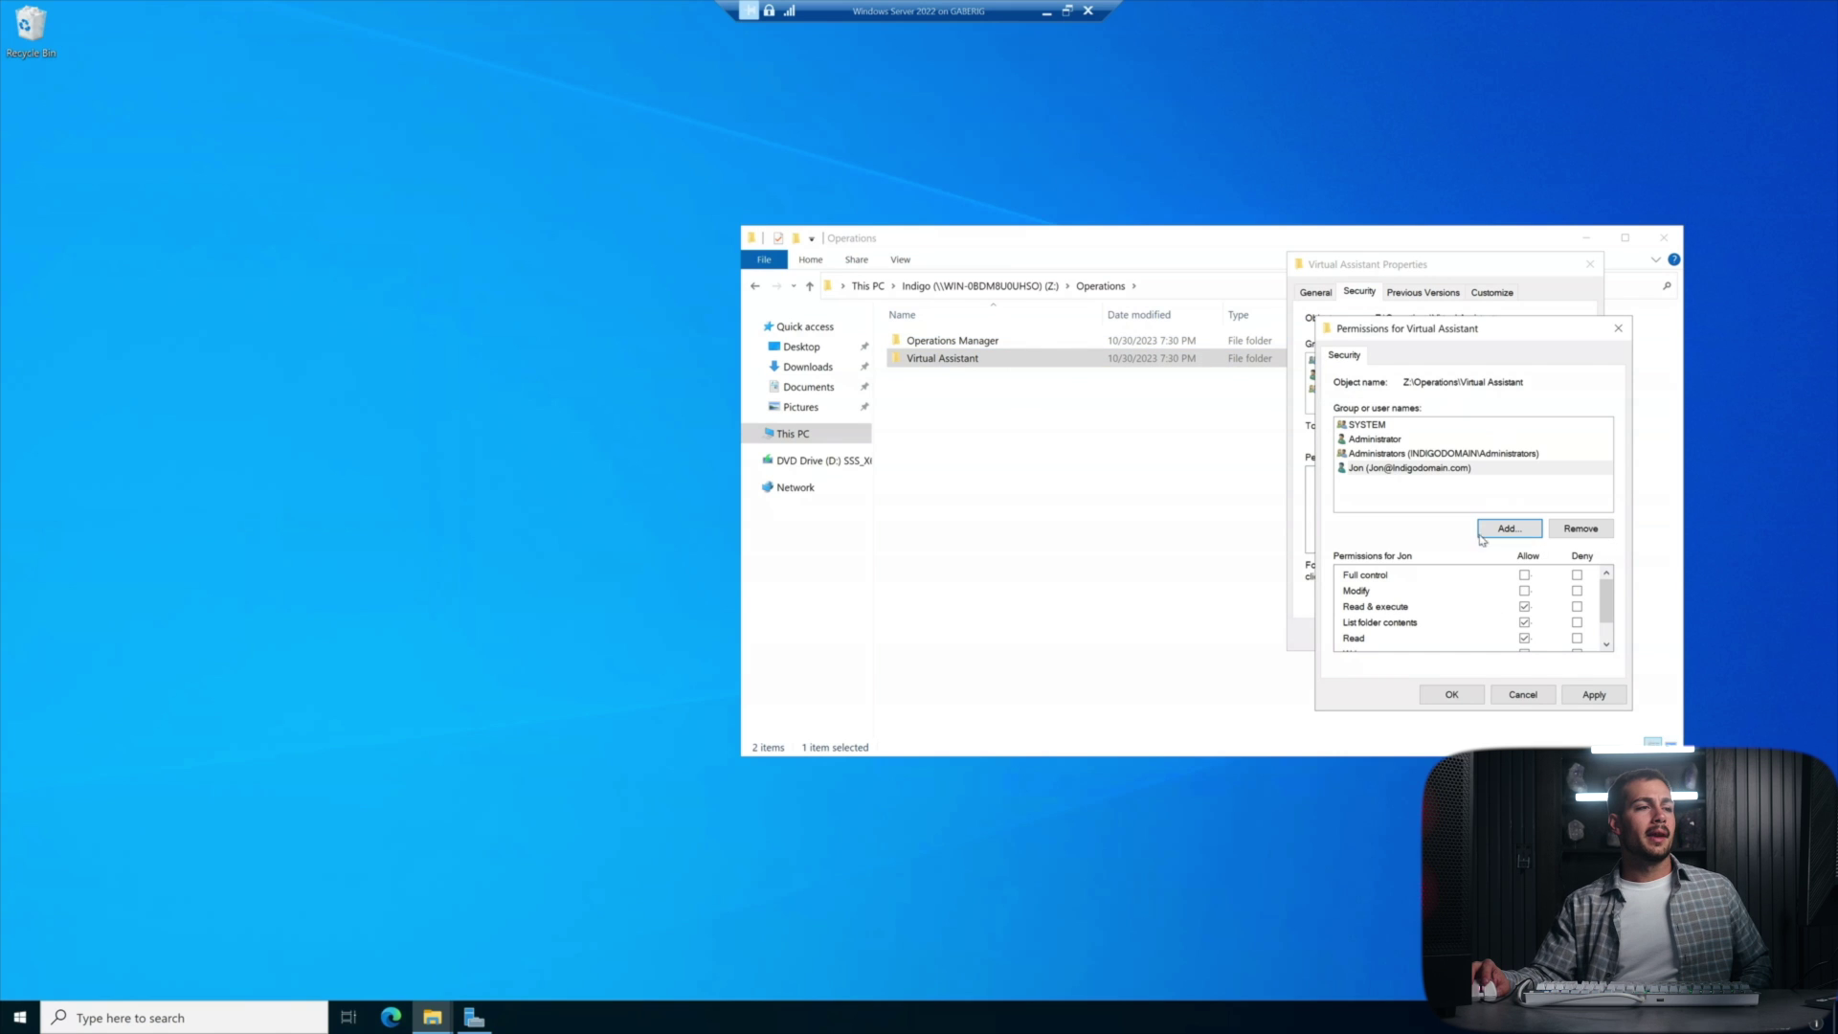
{"action": "left_click", "coordinate": [1594, 696]}
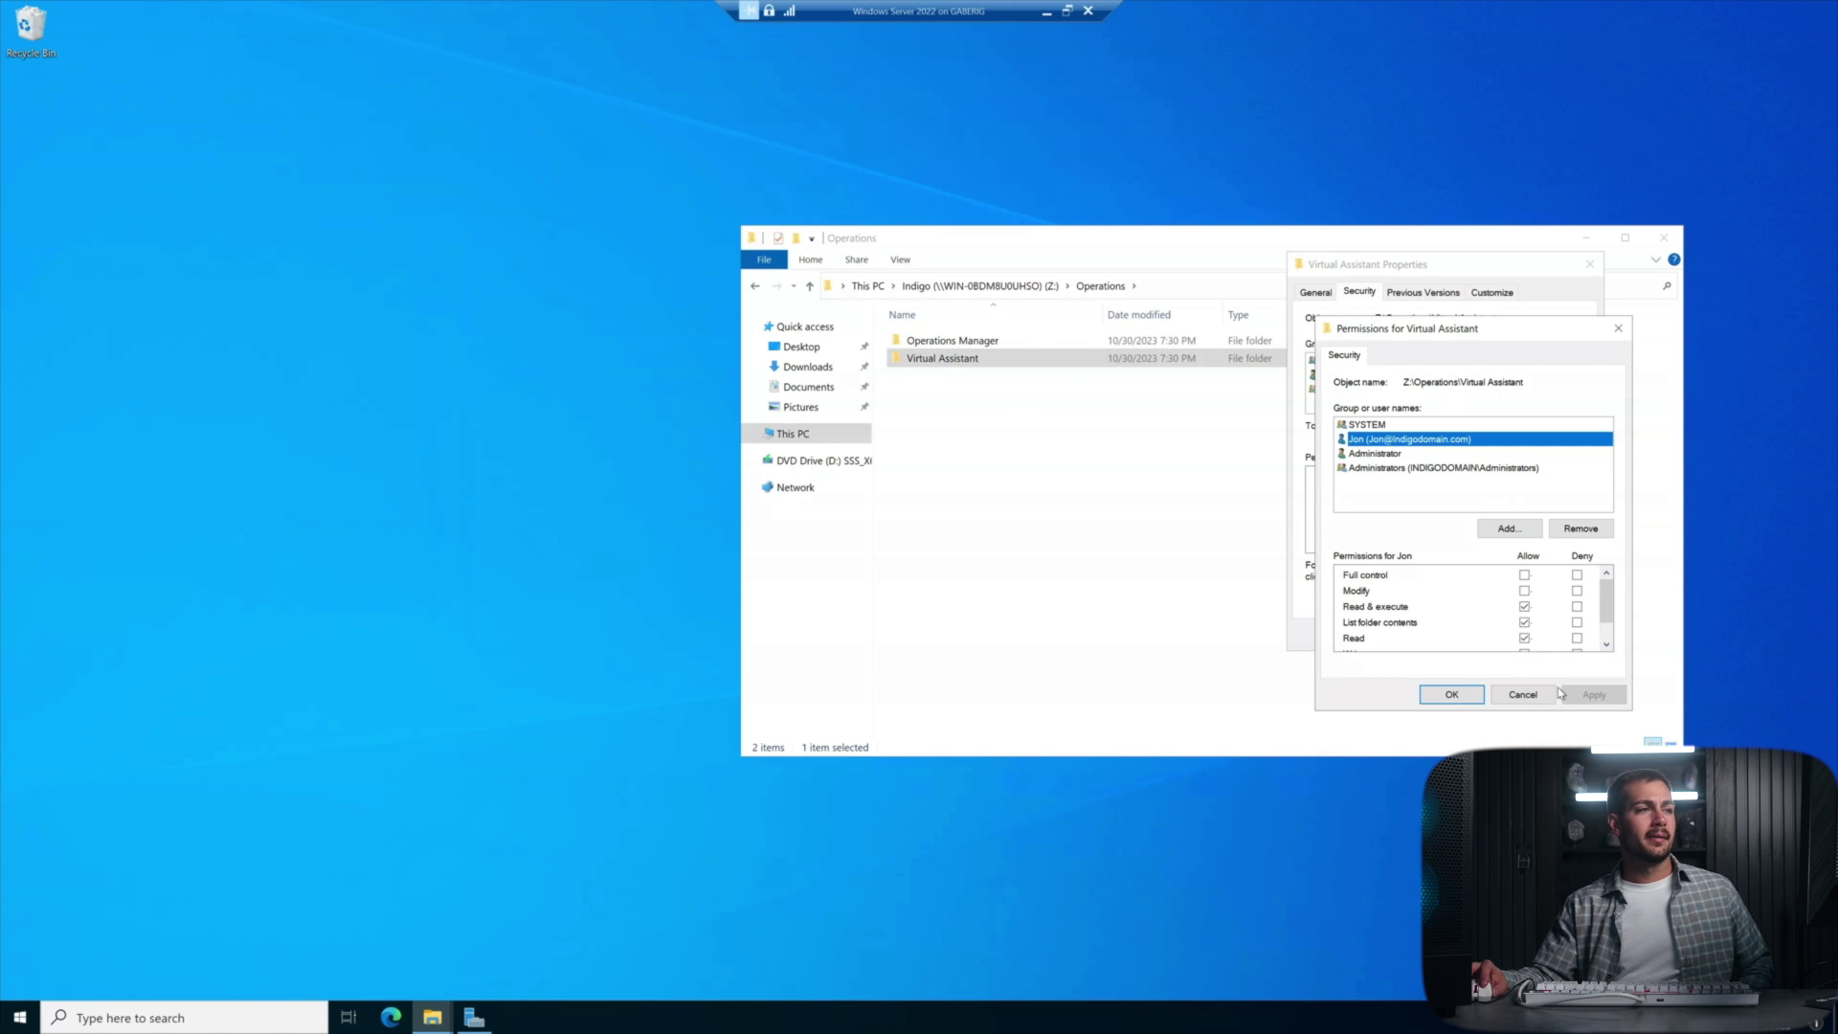
{"action": "left_click", "coordinate": [1452, 696]}
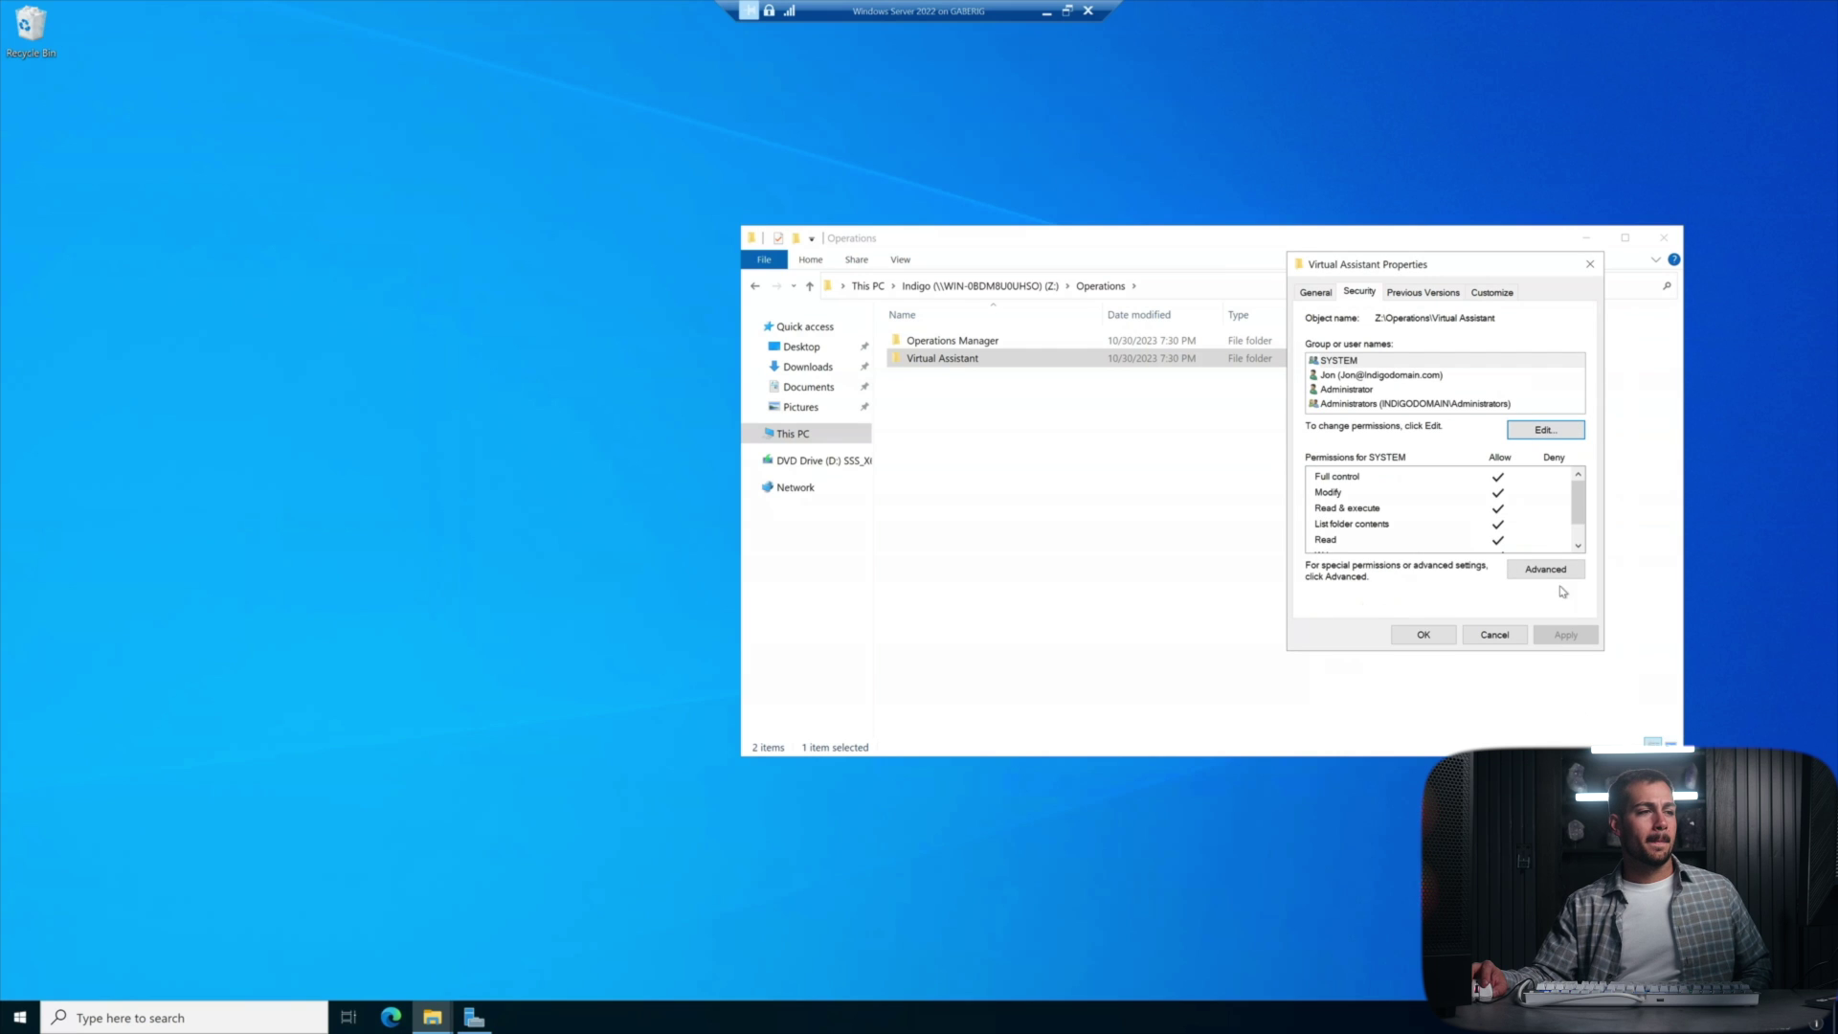
{"action": "left_click", "coordinate": [1422, 634]}
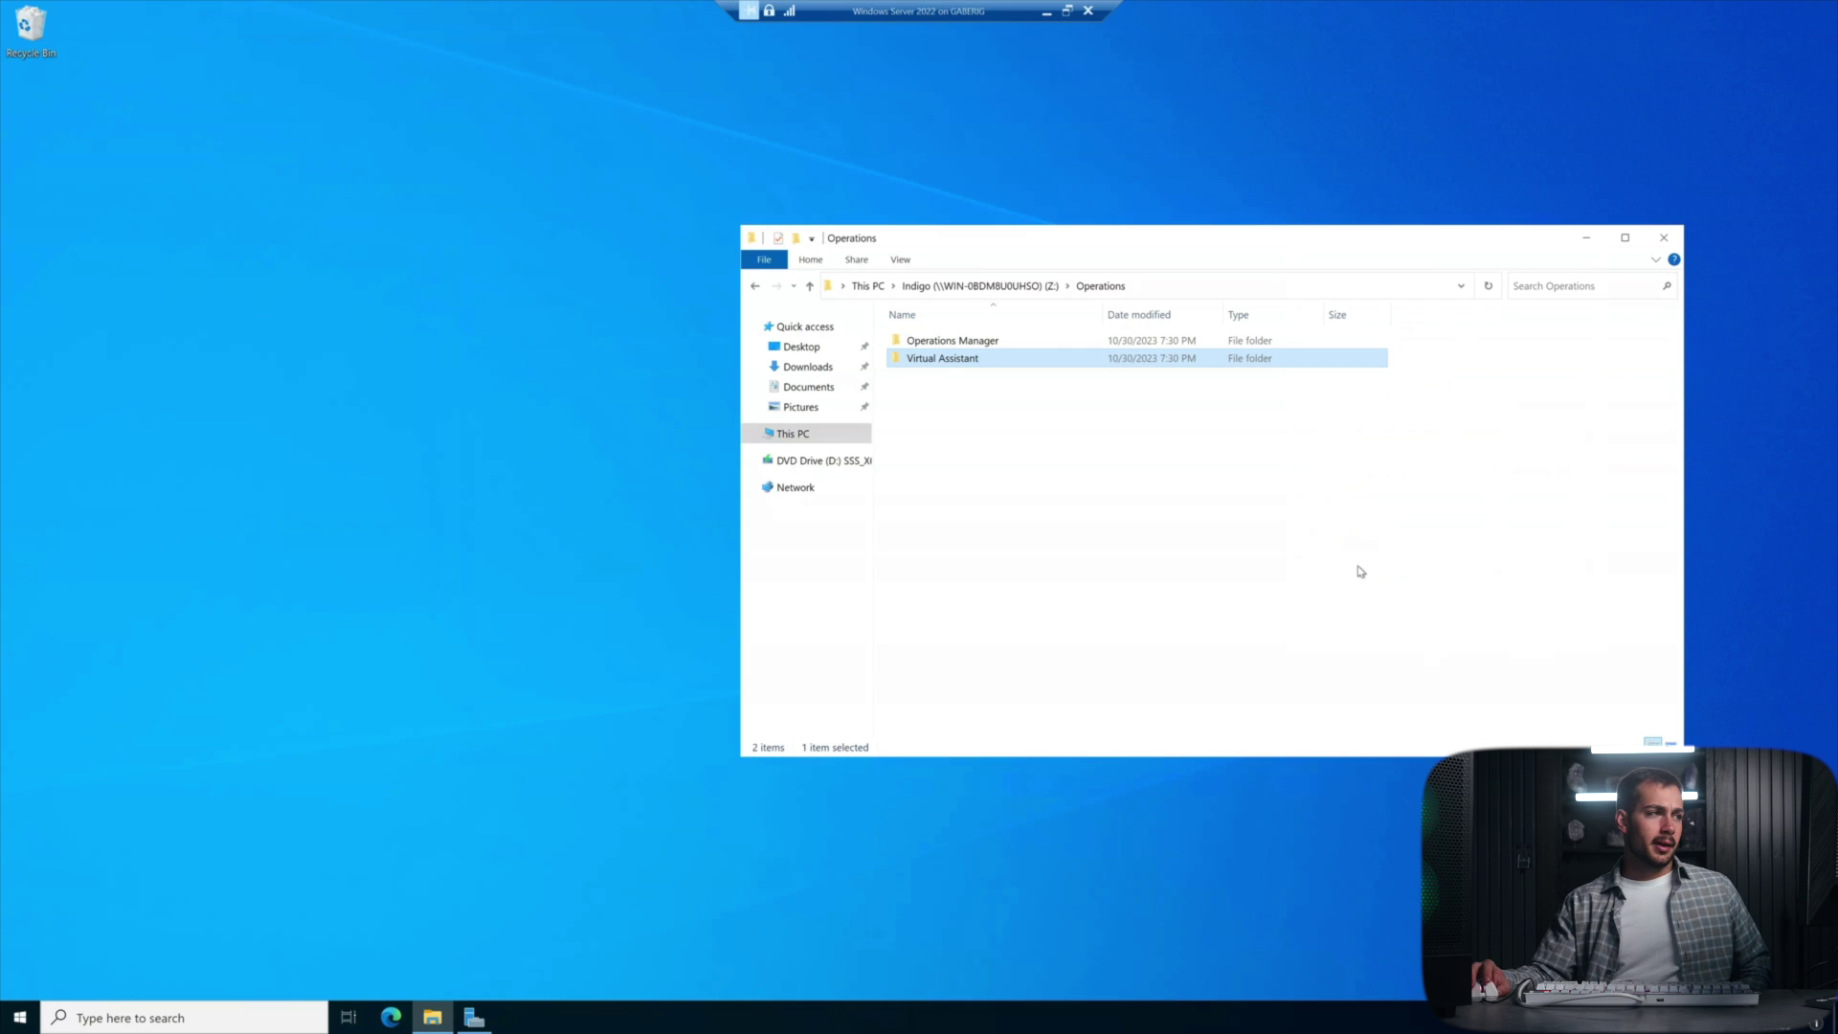
Bring up the Operations Manager folder's advanced security settings.
{"action": "right_click", "coordinate": [964, 345]}
{"action": "left_click", "coordinate": [1019, 587]}
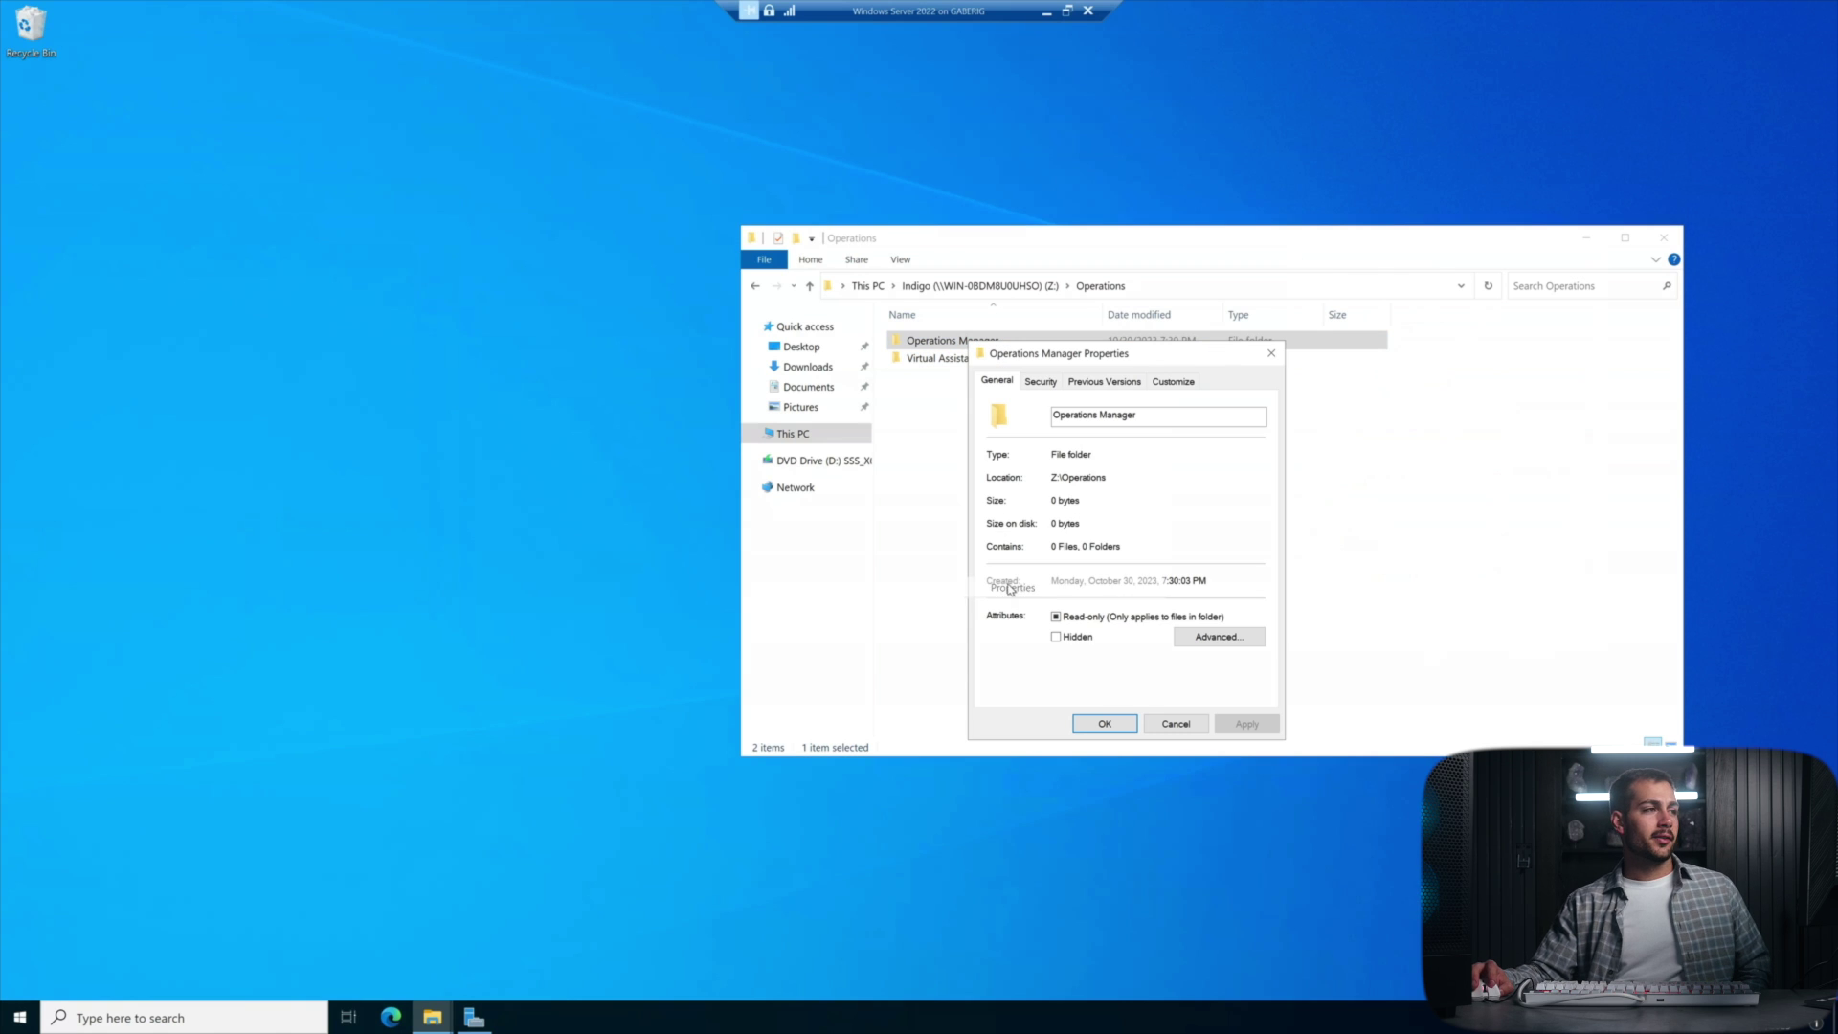
{"action": "left_click", "coordinate": [1041, 382]}
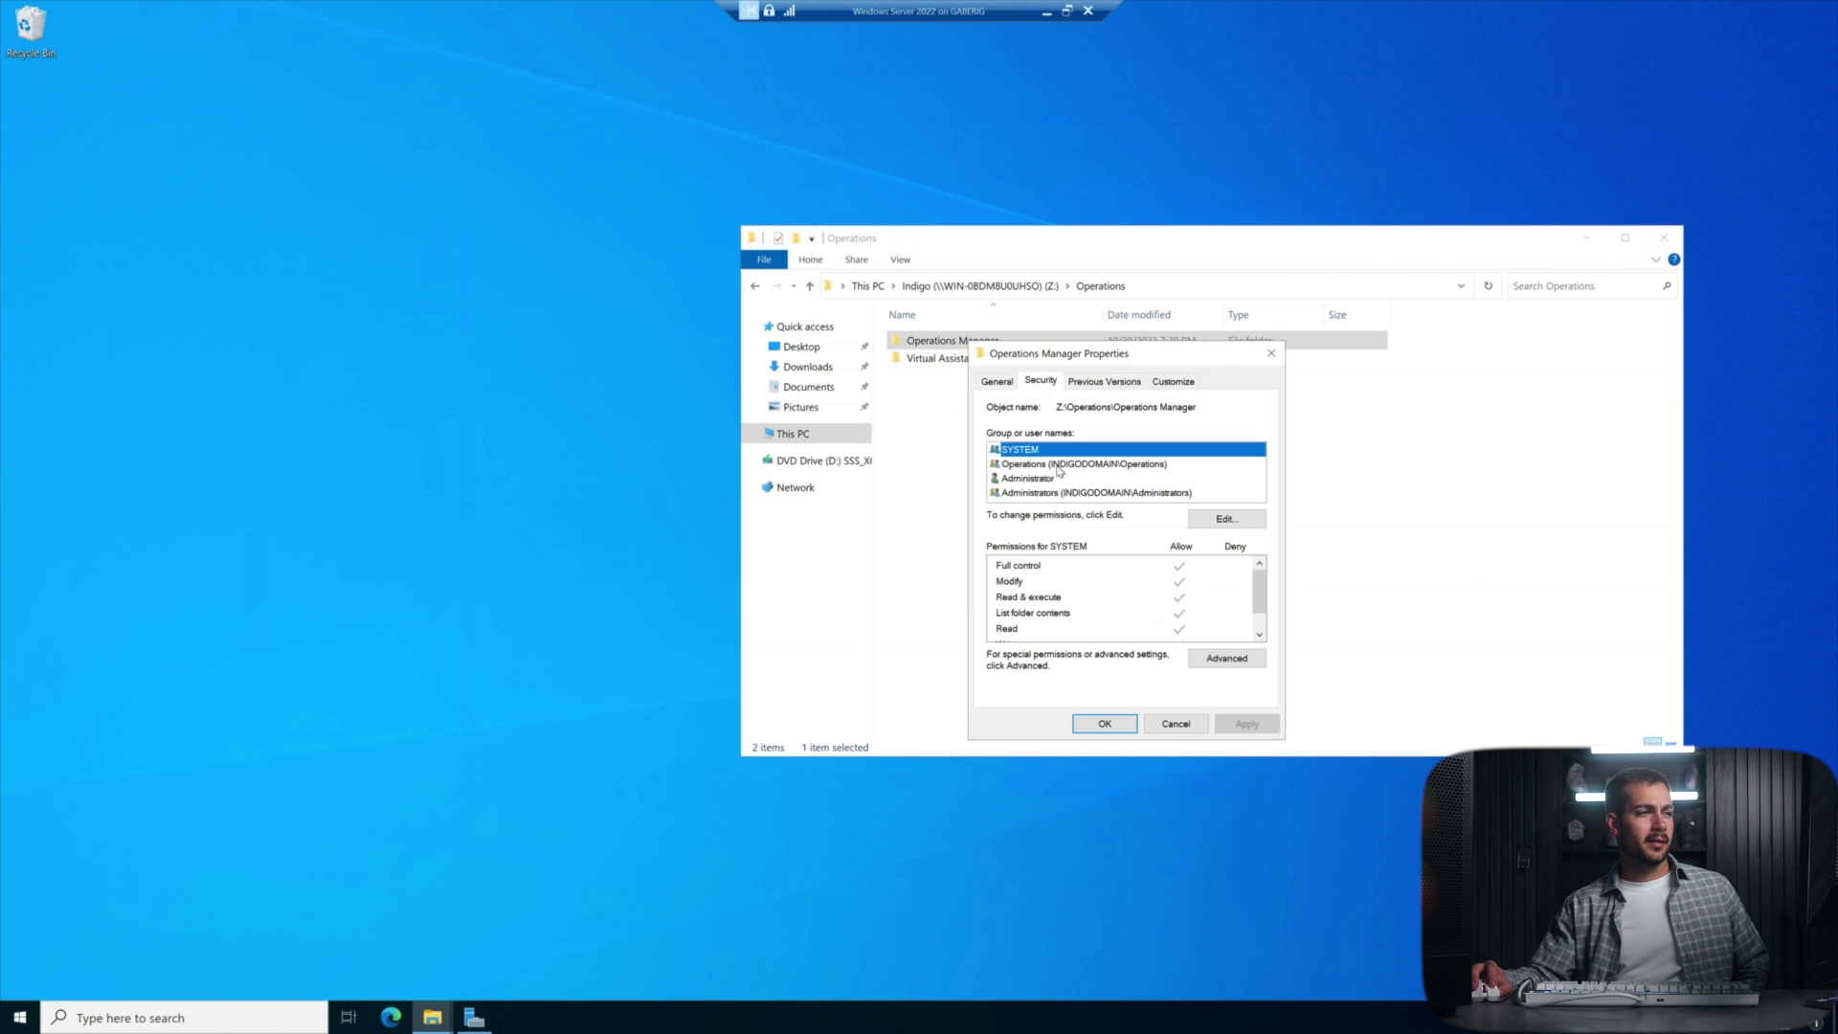
{"action": "left_click", "coordinate": [1228, 658]}
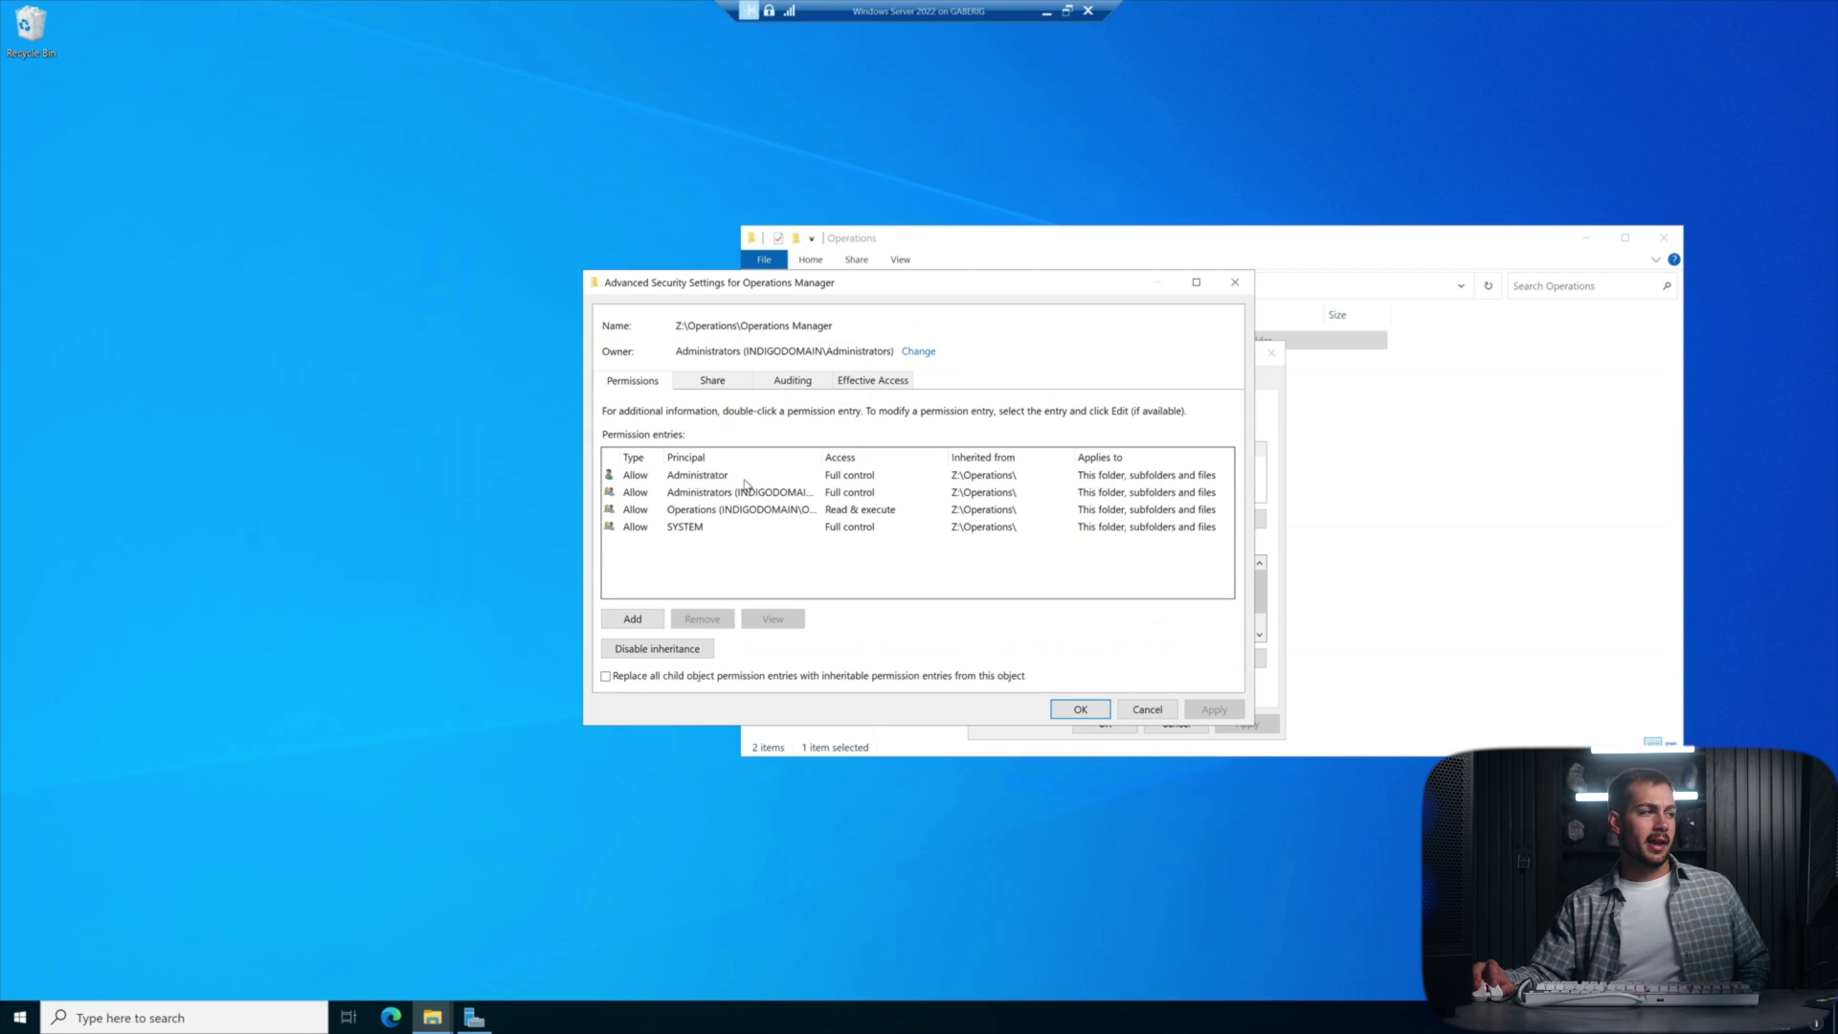
Disable inheritance on Operations Manager, converting entries, and remove the Operations group.
{"action": "left_click", "coordinate": [700, 511]}
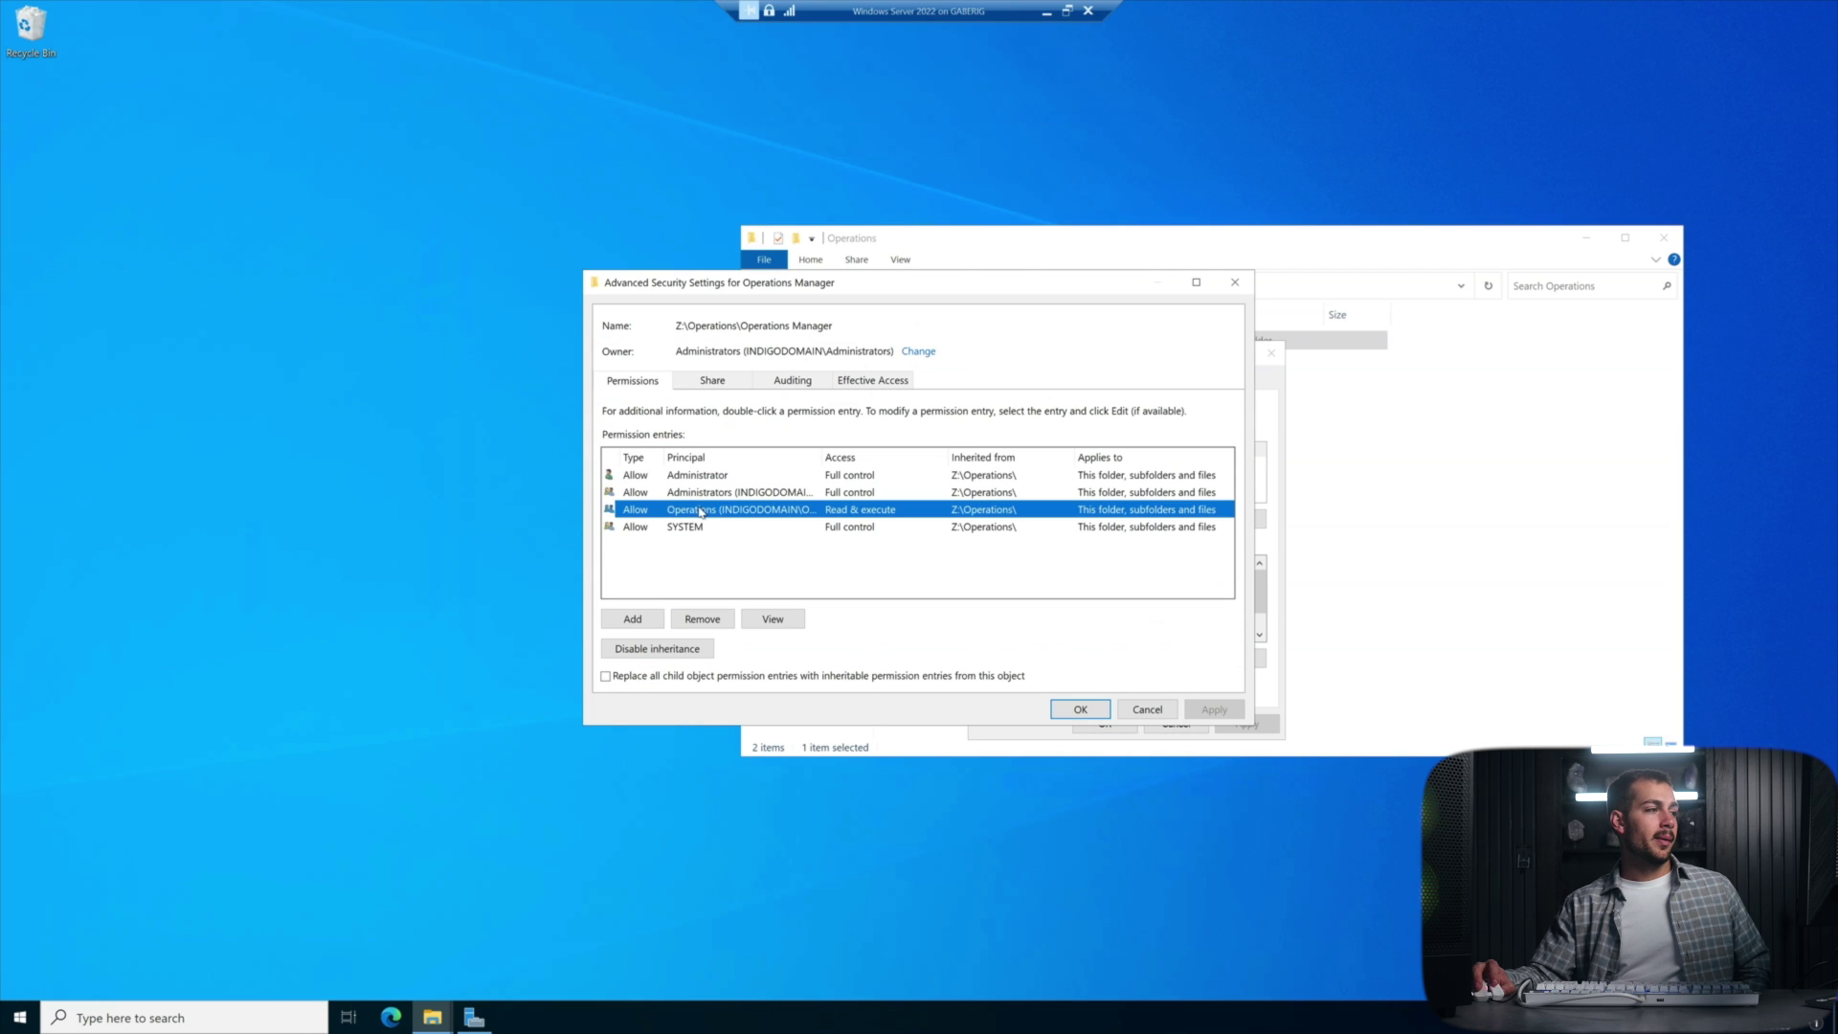
{"action": "left_click", "coordinate": [658, 650]}
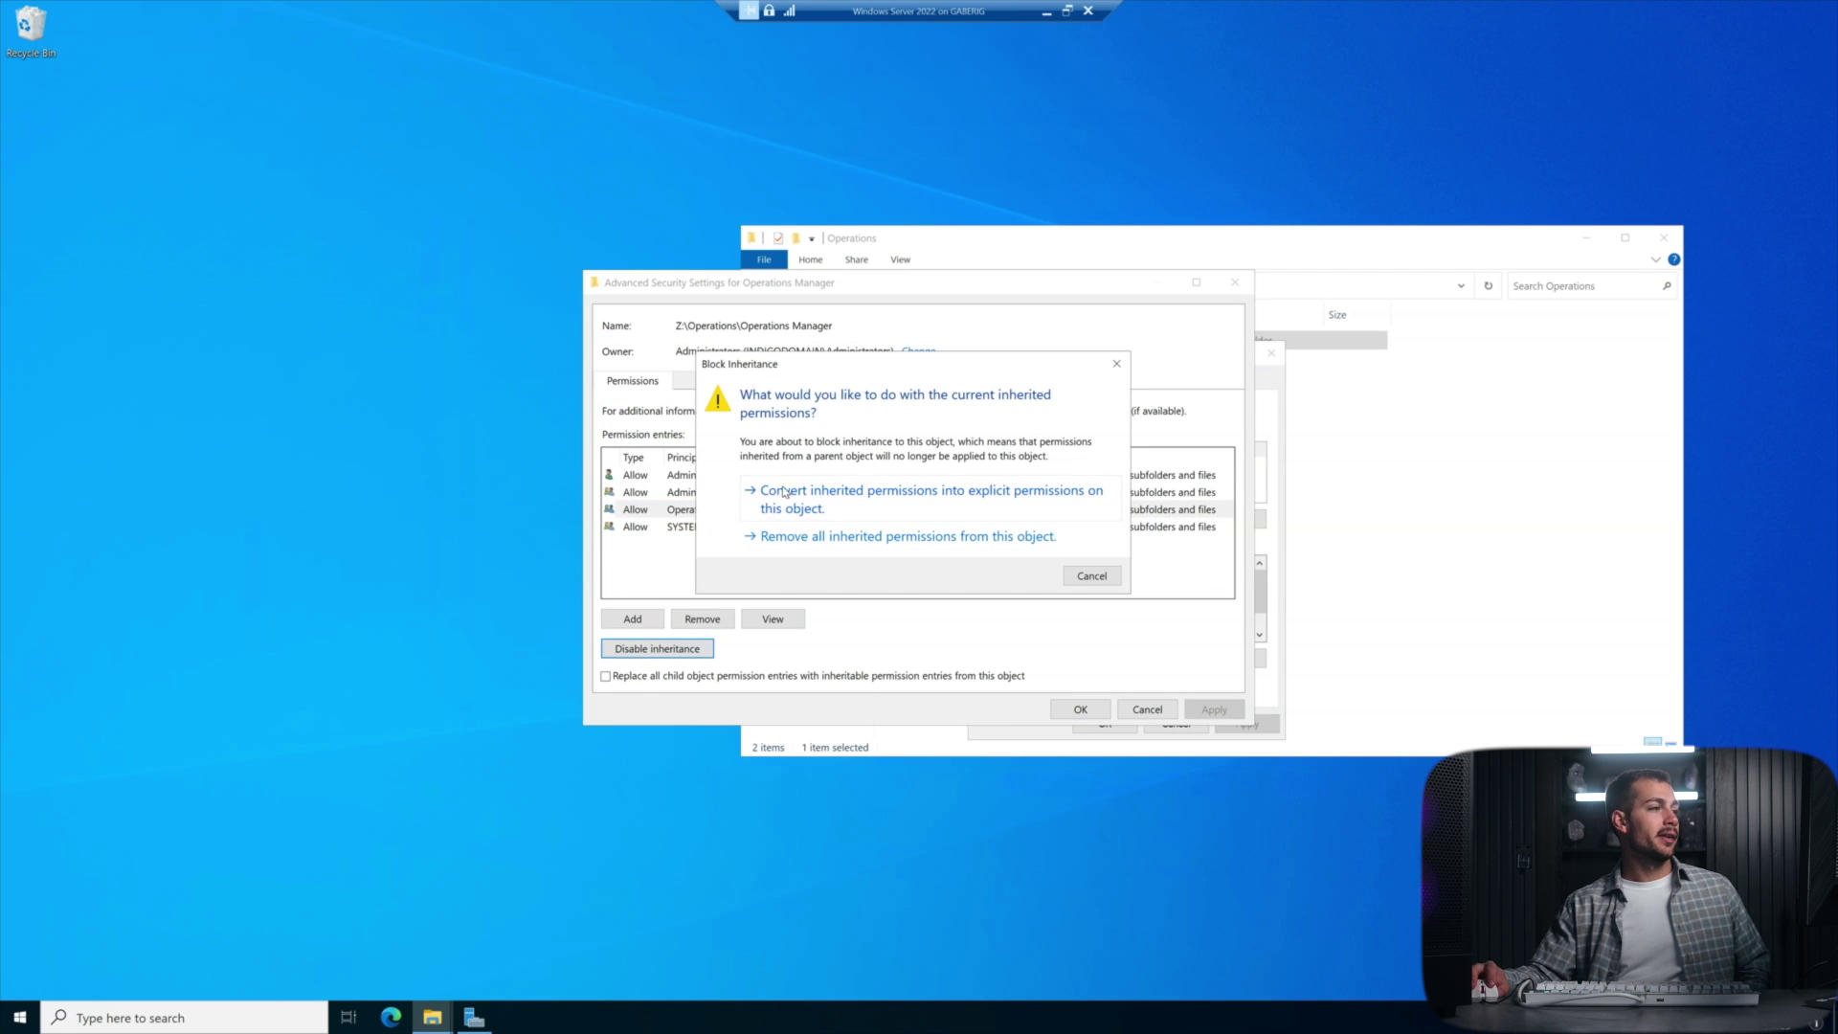
{"action": "left_click", "coordinate": [806, 499]}
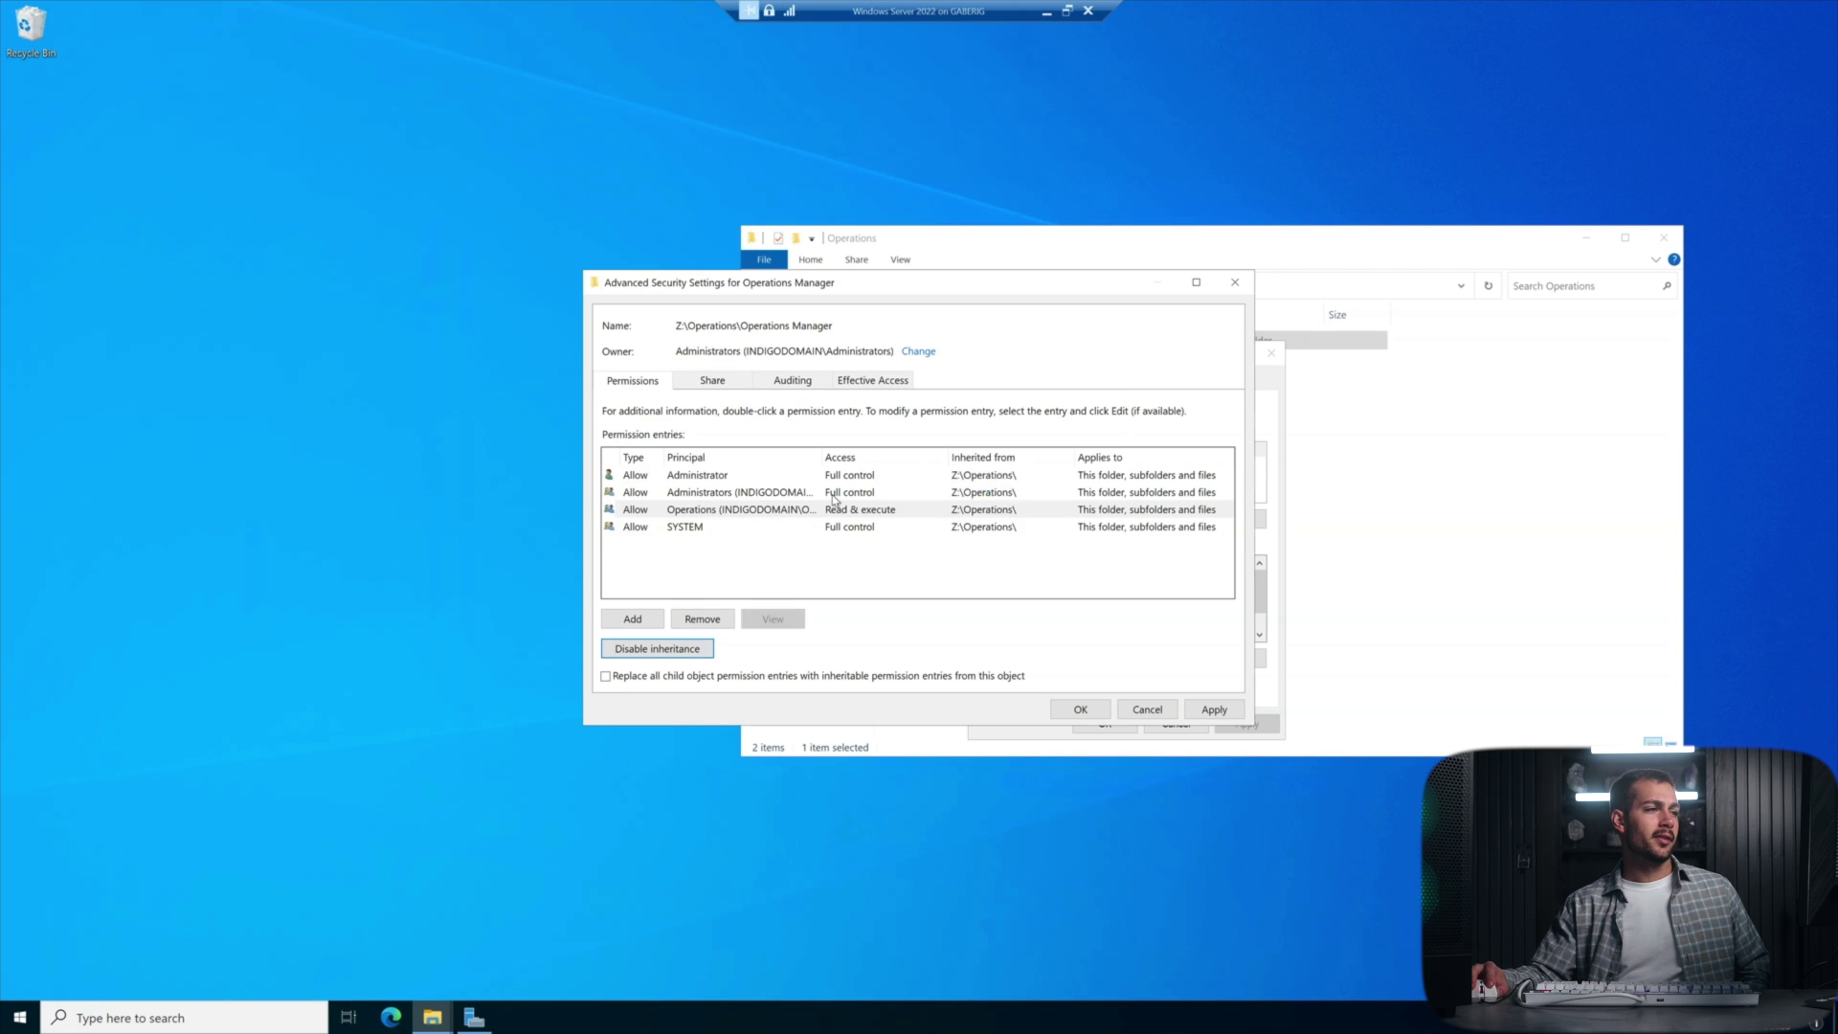
{"action": "left_click", "coordinate": [725, 512]}
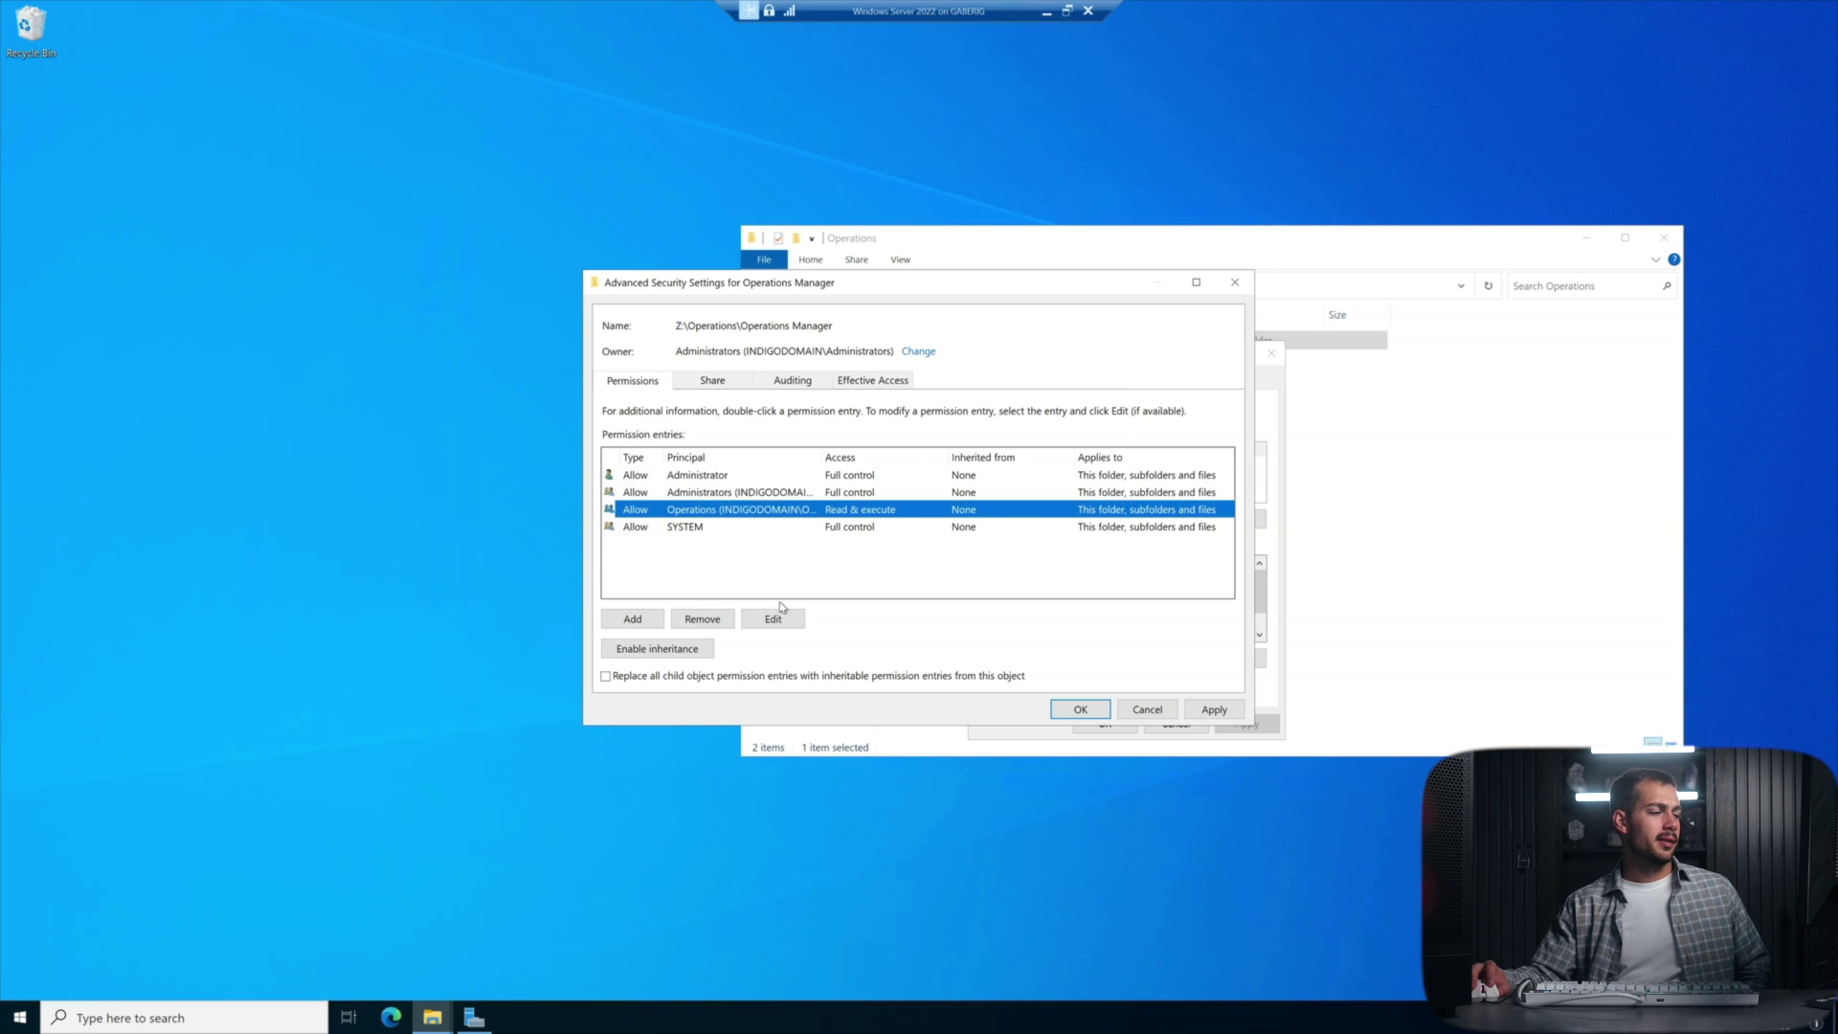
{"action": "left_click", "coordinate": [705, 620]}
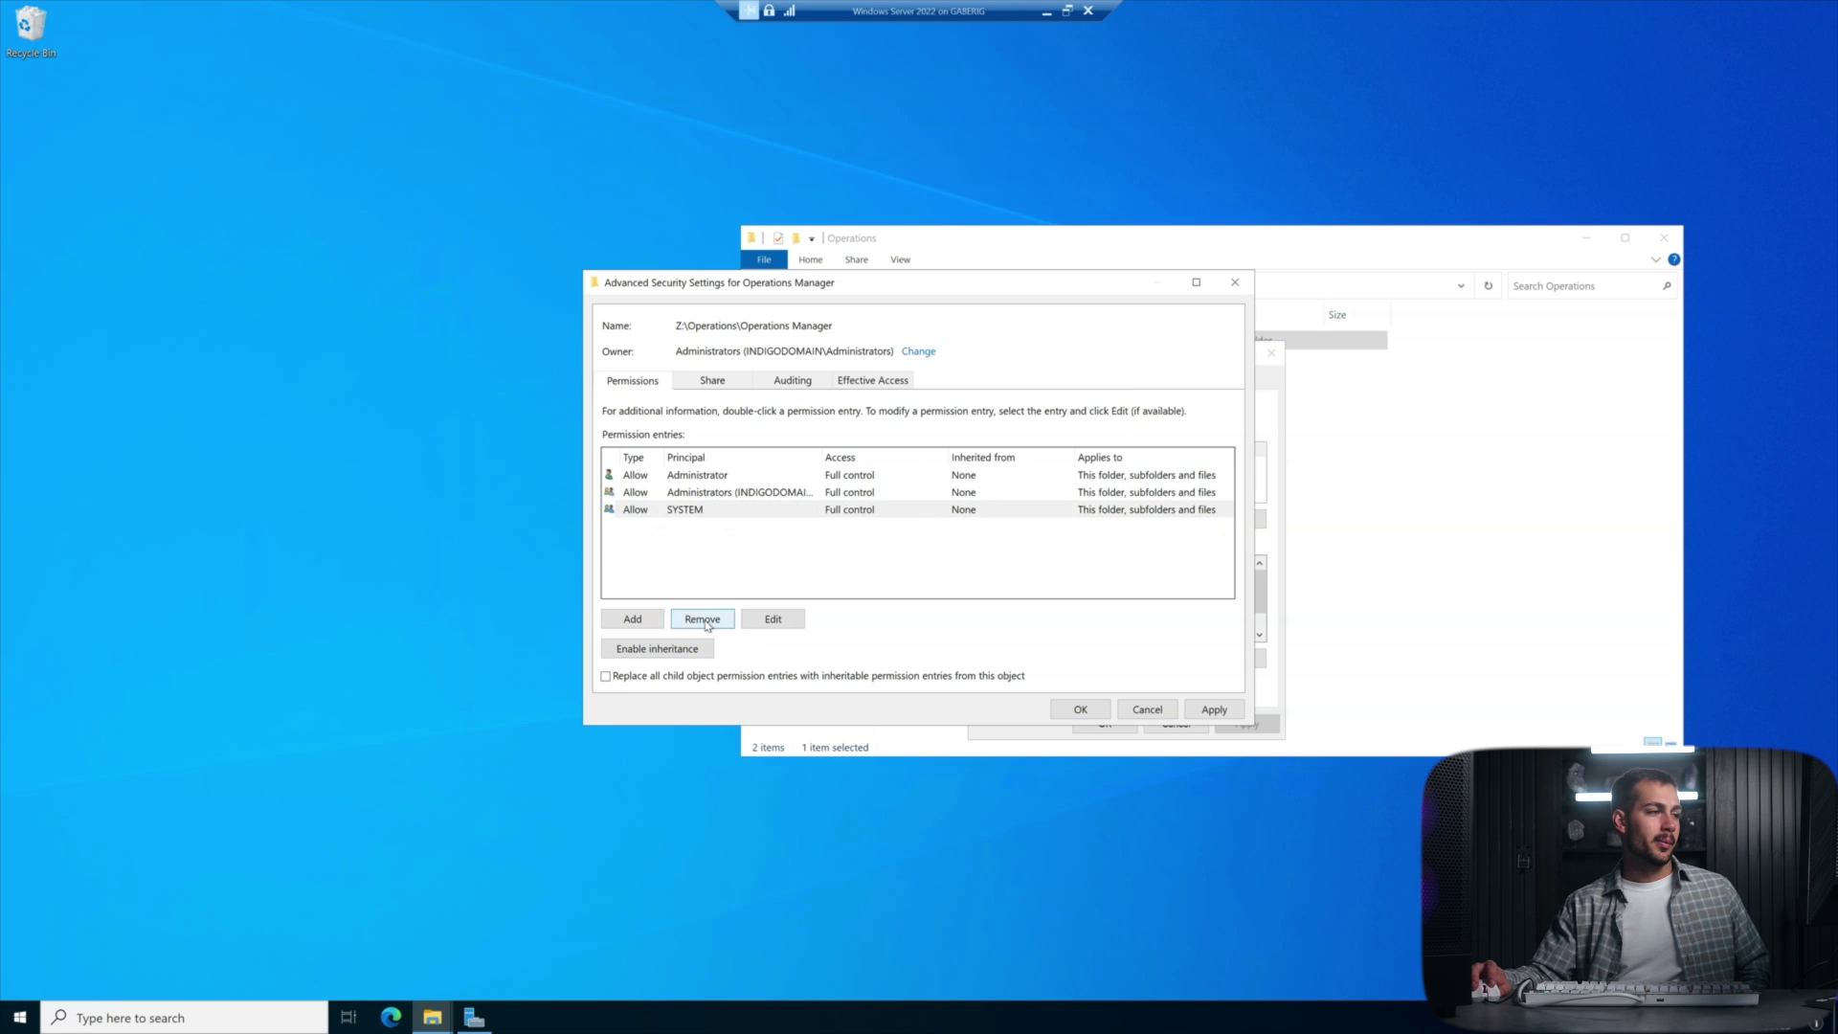
{"action": "left_click", "coordinate": [1216, 709]}
{"action": "left_click", "coordinate": [1080, 709]}
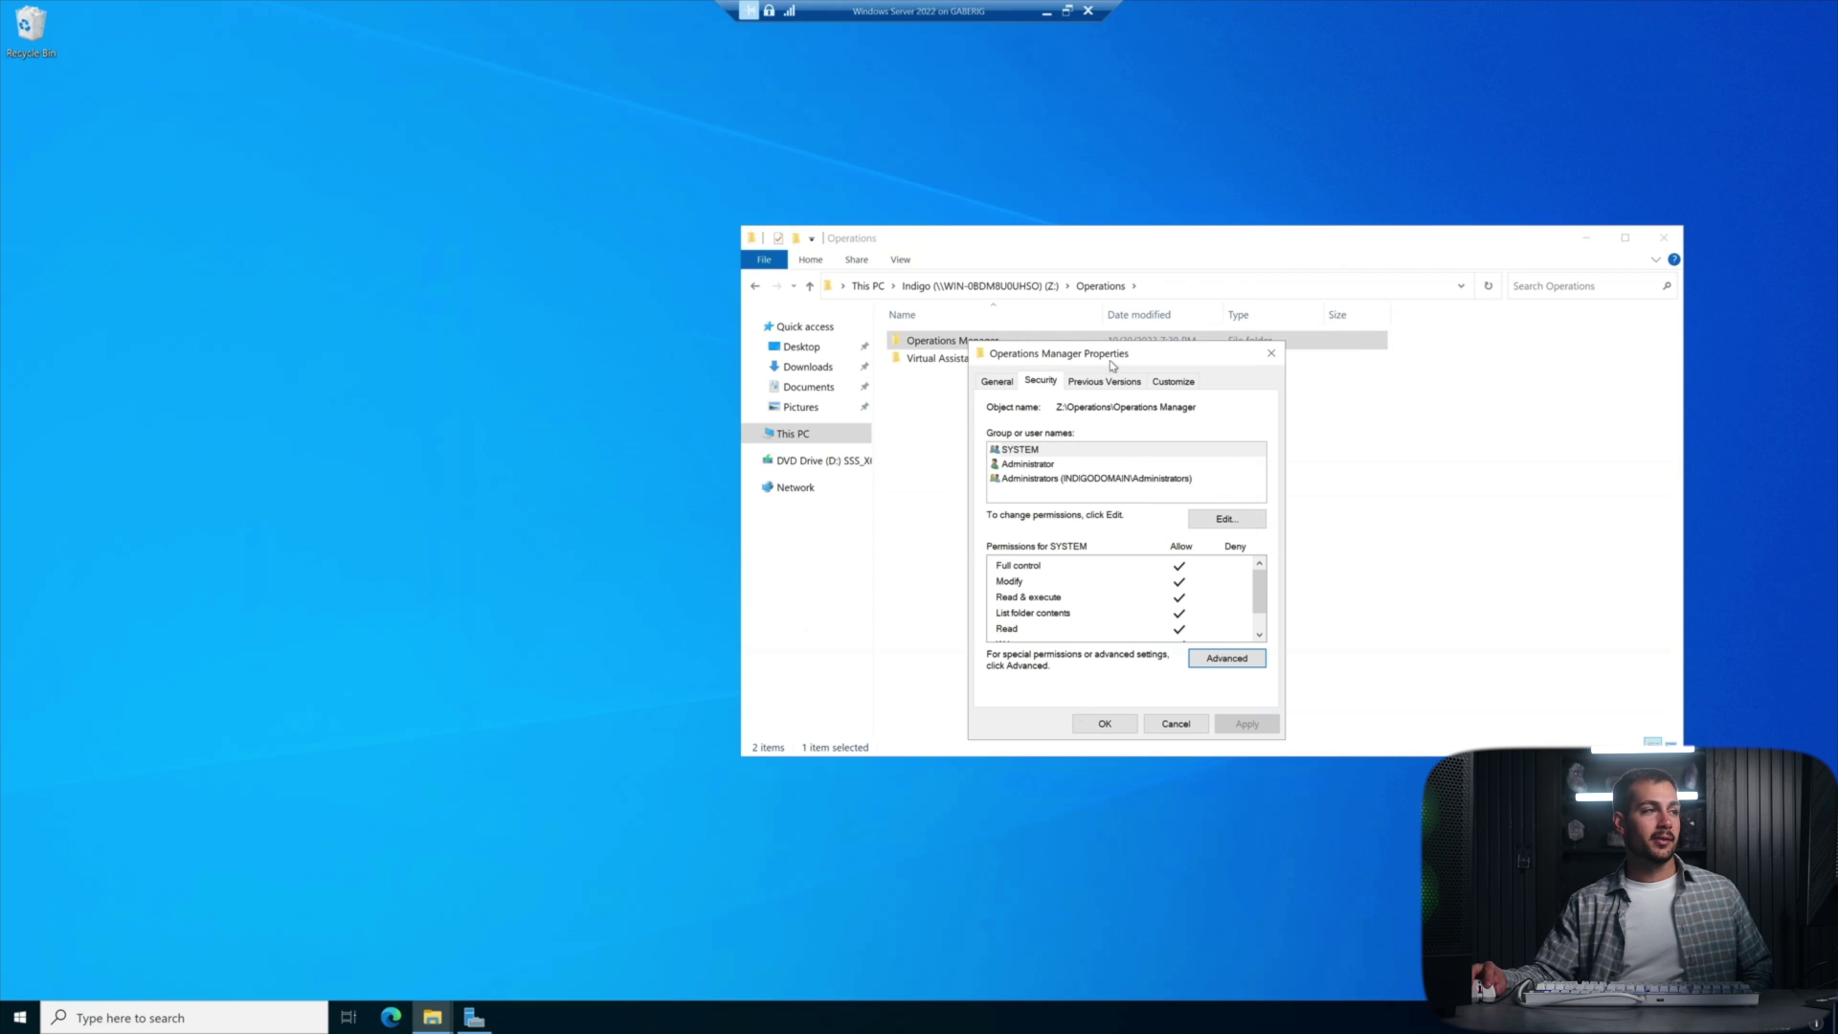
{"action": "left_click_drag", "start_coordinate": [1112, 365], "coordinate": [1189, 348]}
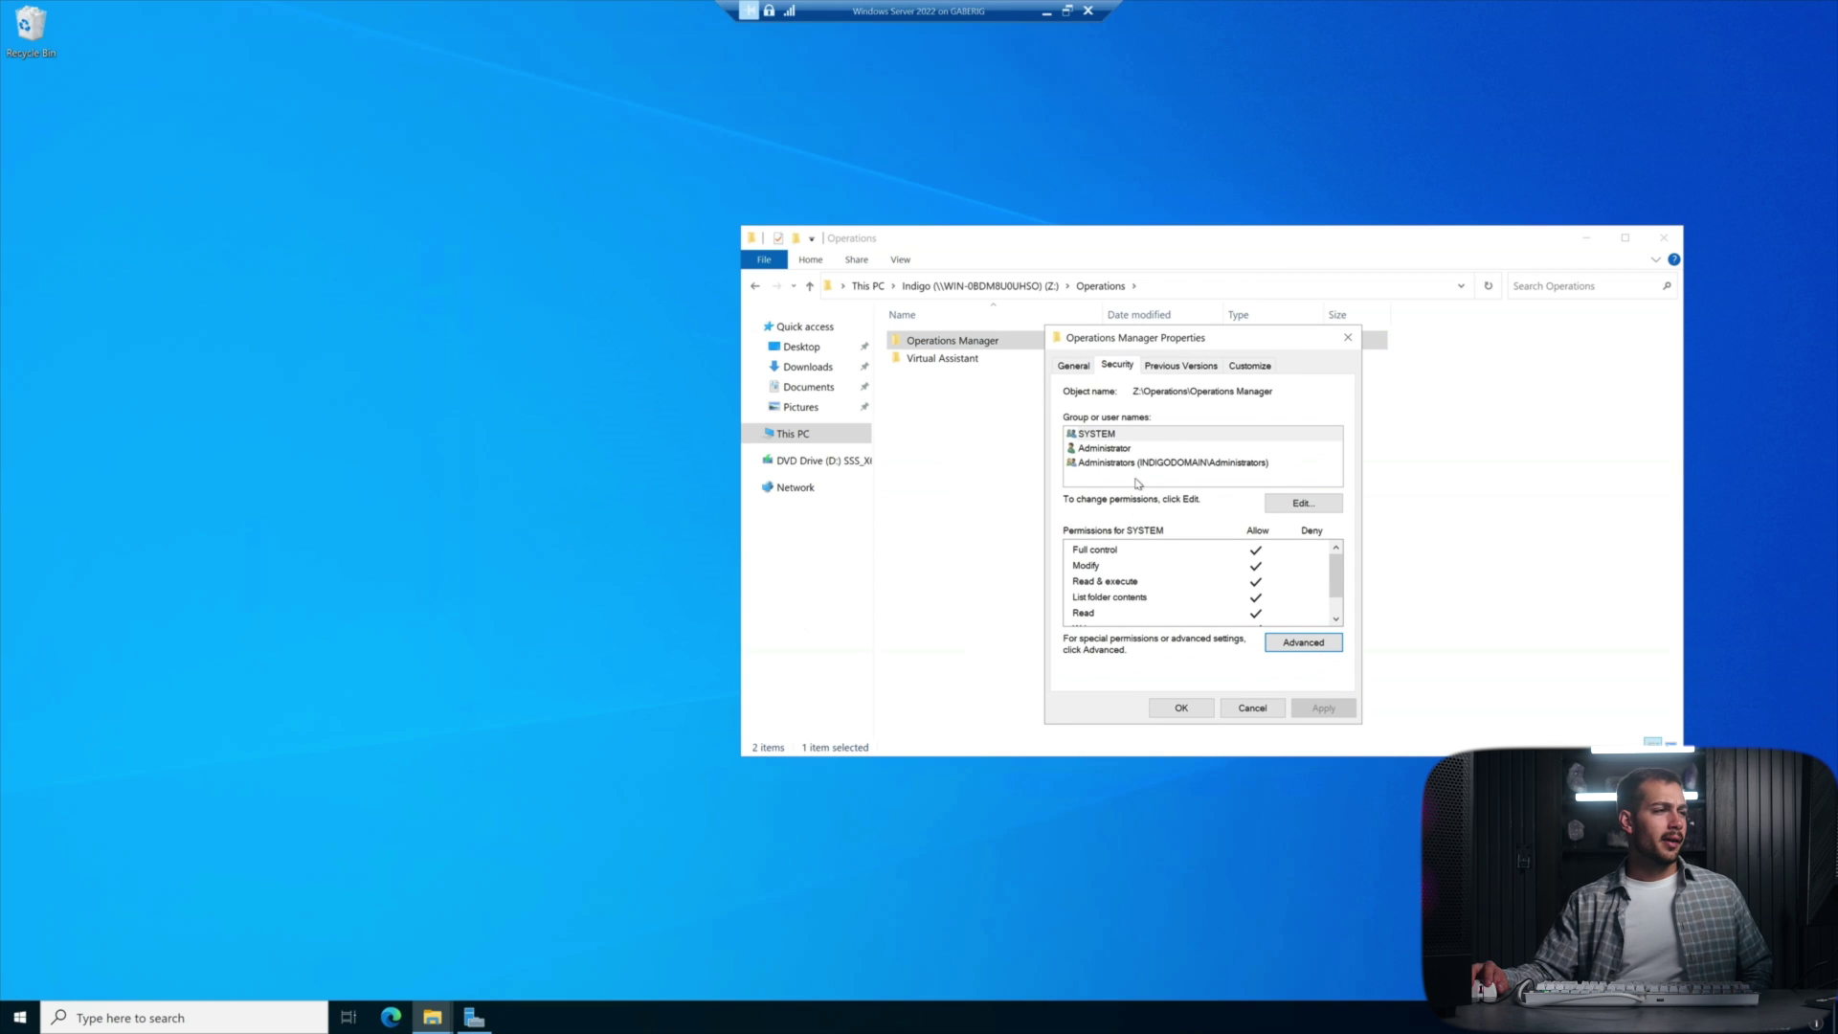
Add another verified domain user to Operations Manager with default read and execute rights, then close properties.
{"action": "left_click", "coordinate": [1303, 503]}
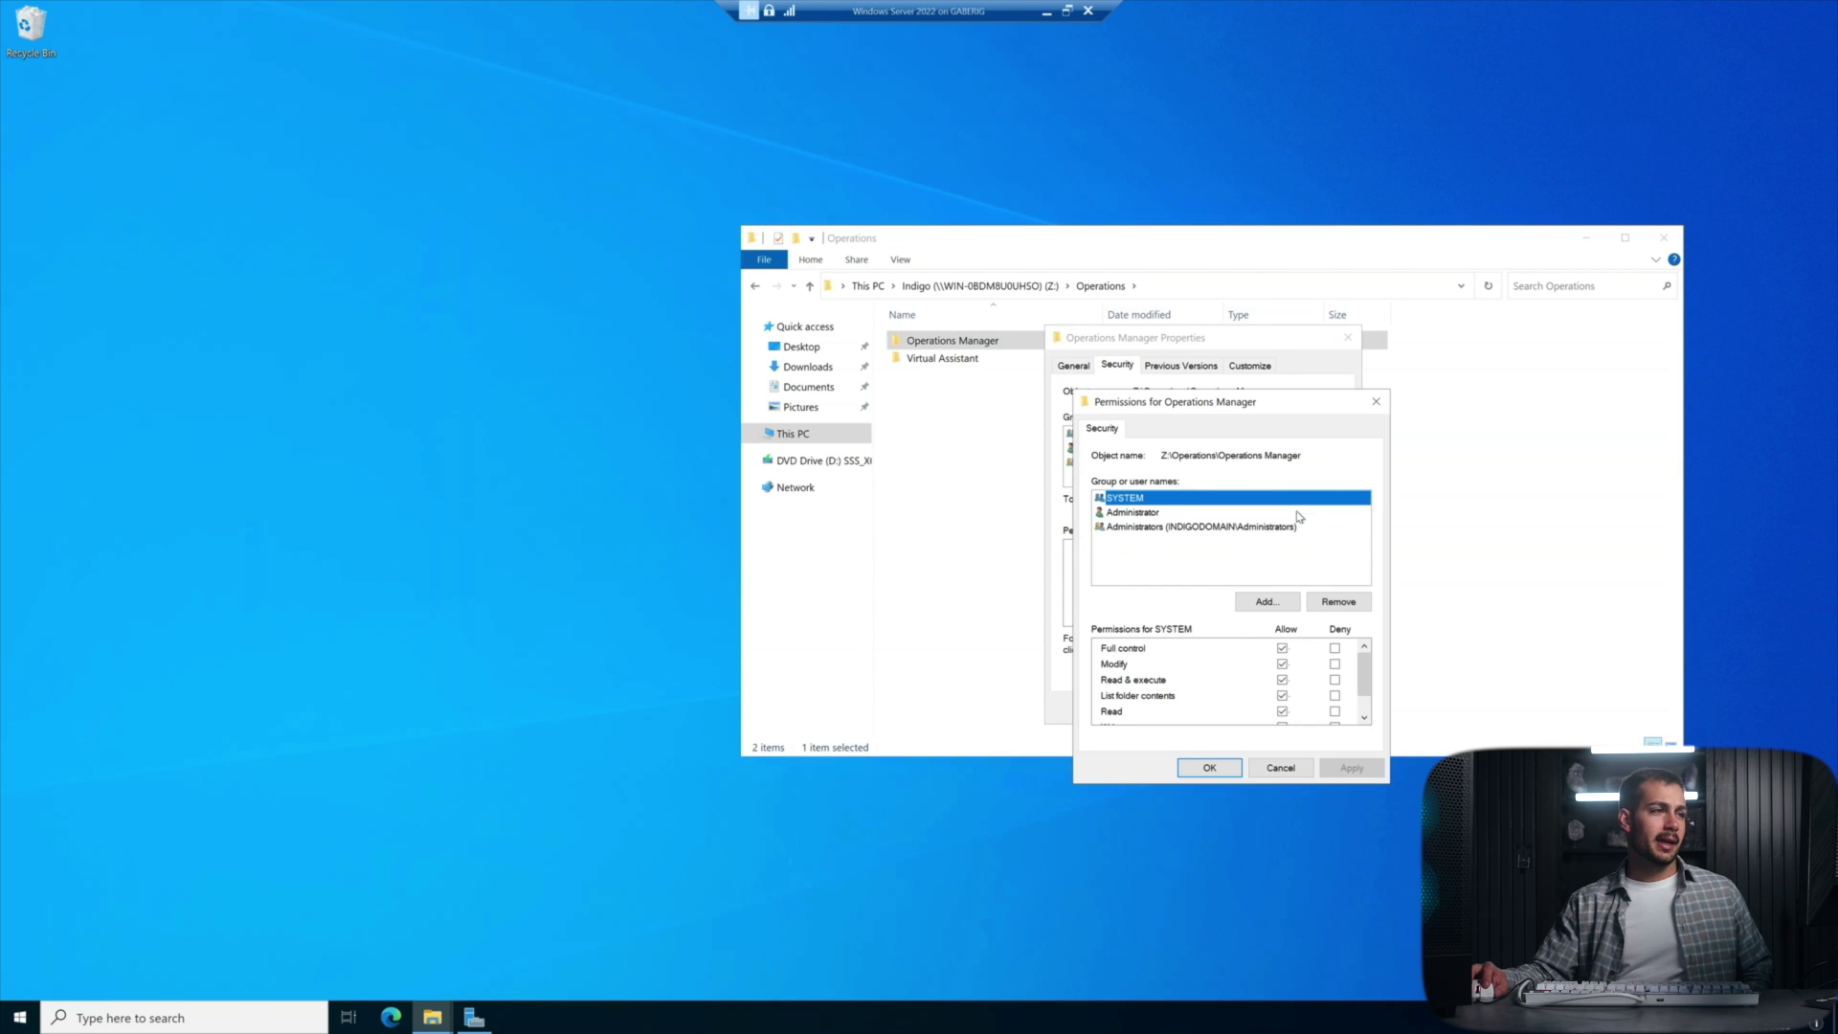
{"action": "left_click", "coordinate": [1266, 603]}
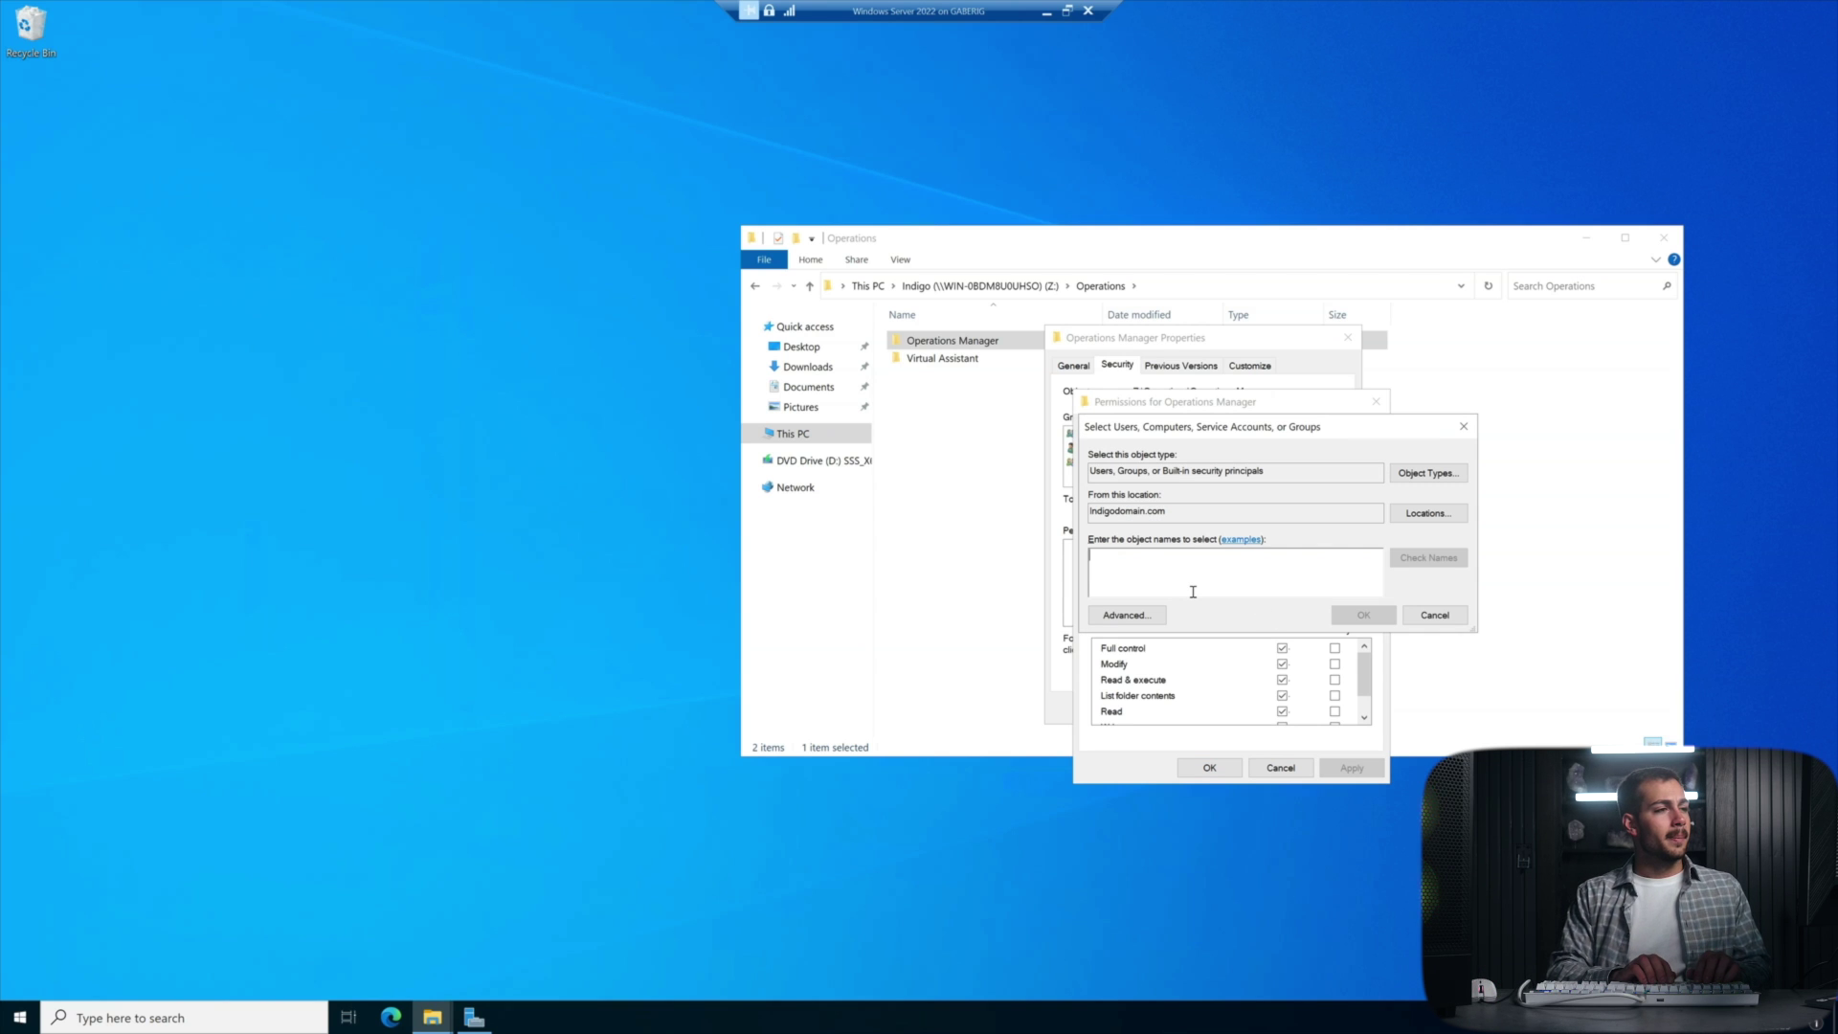
{"action": "type", "text": "Calvin"}
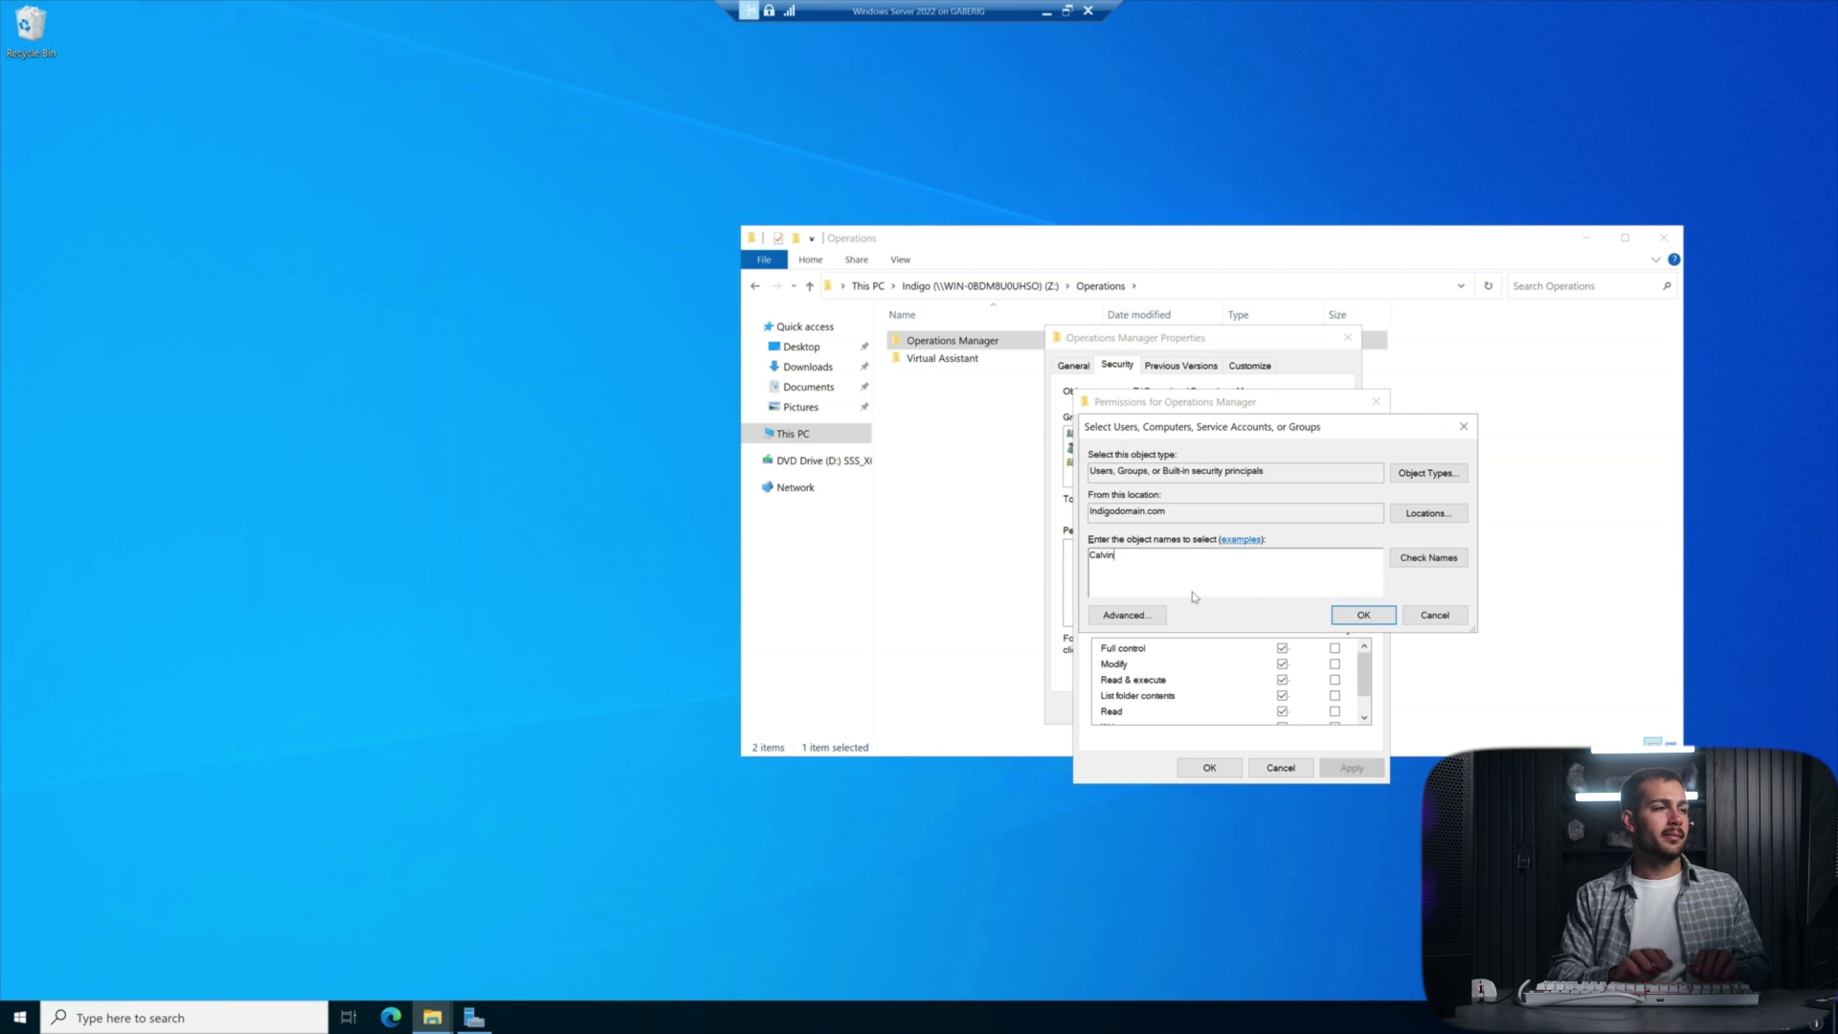
{"action": "left_click", "coordinate": [1427, 563]}
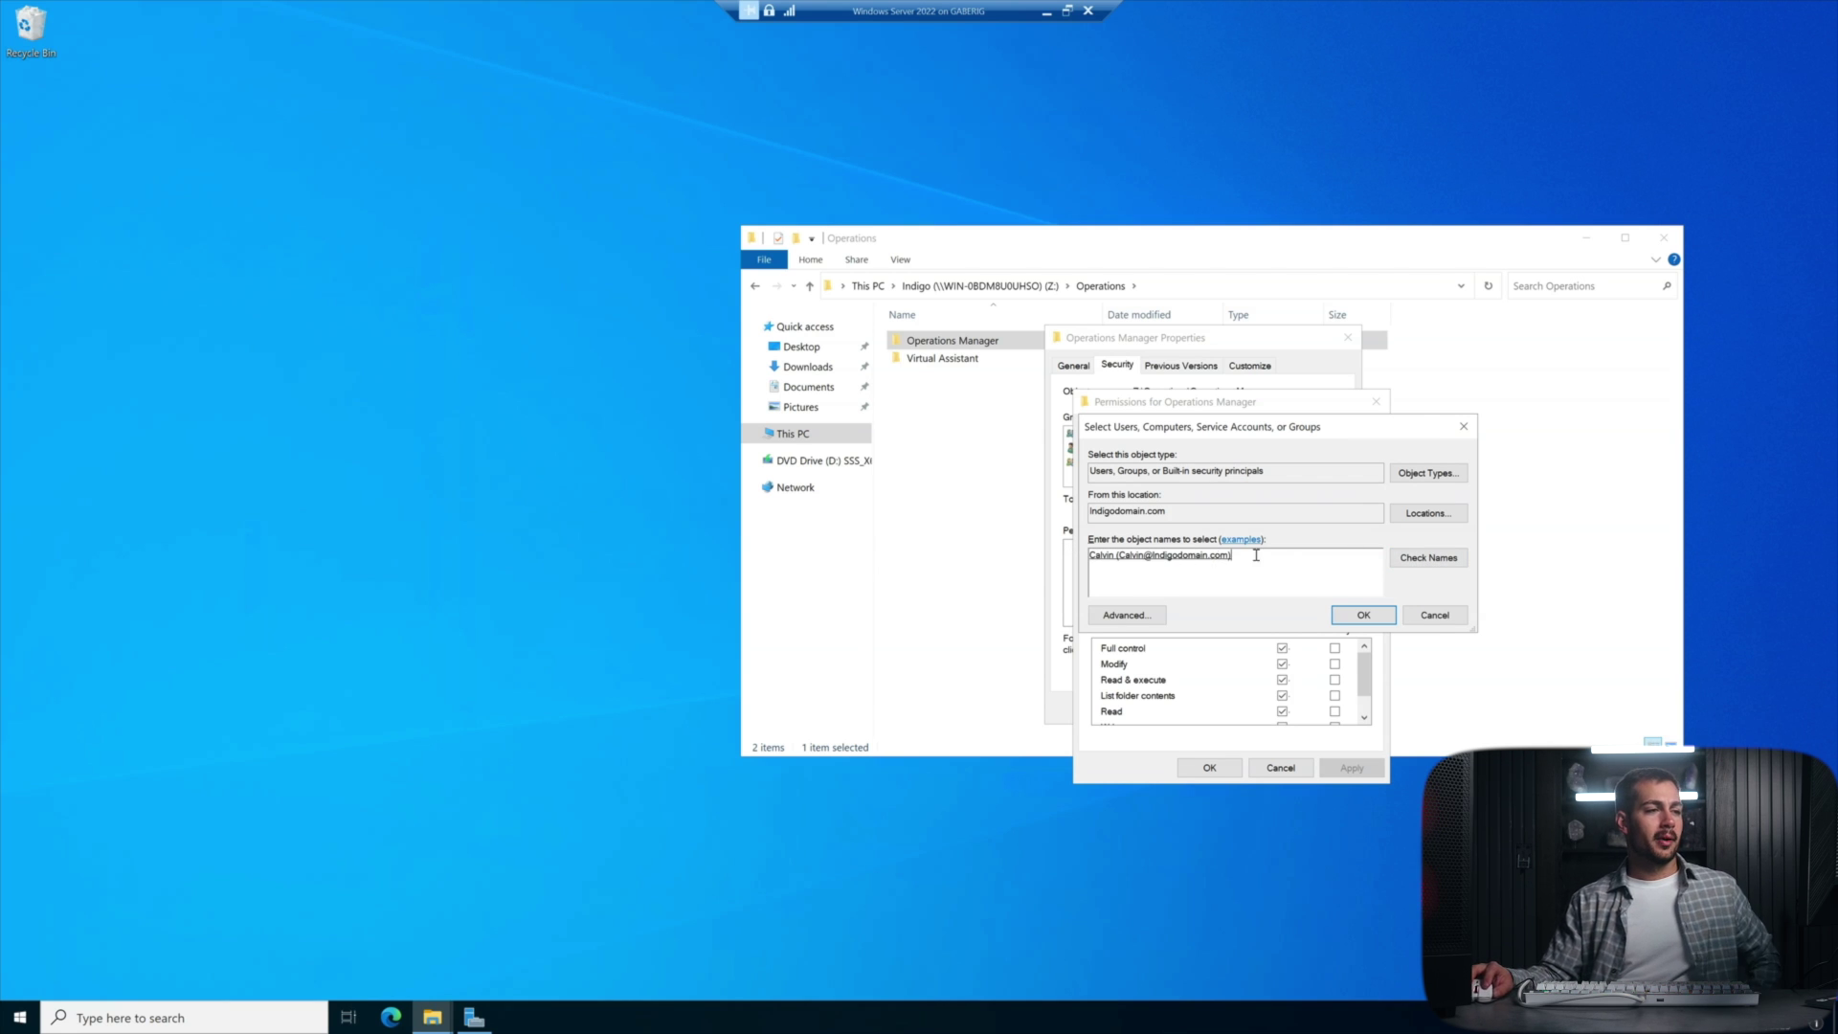
{"action": "left_click", "coordinate": [1366, 617]}
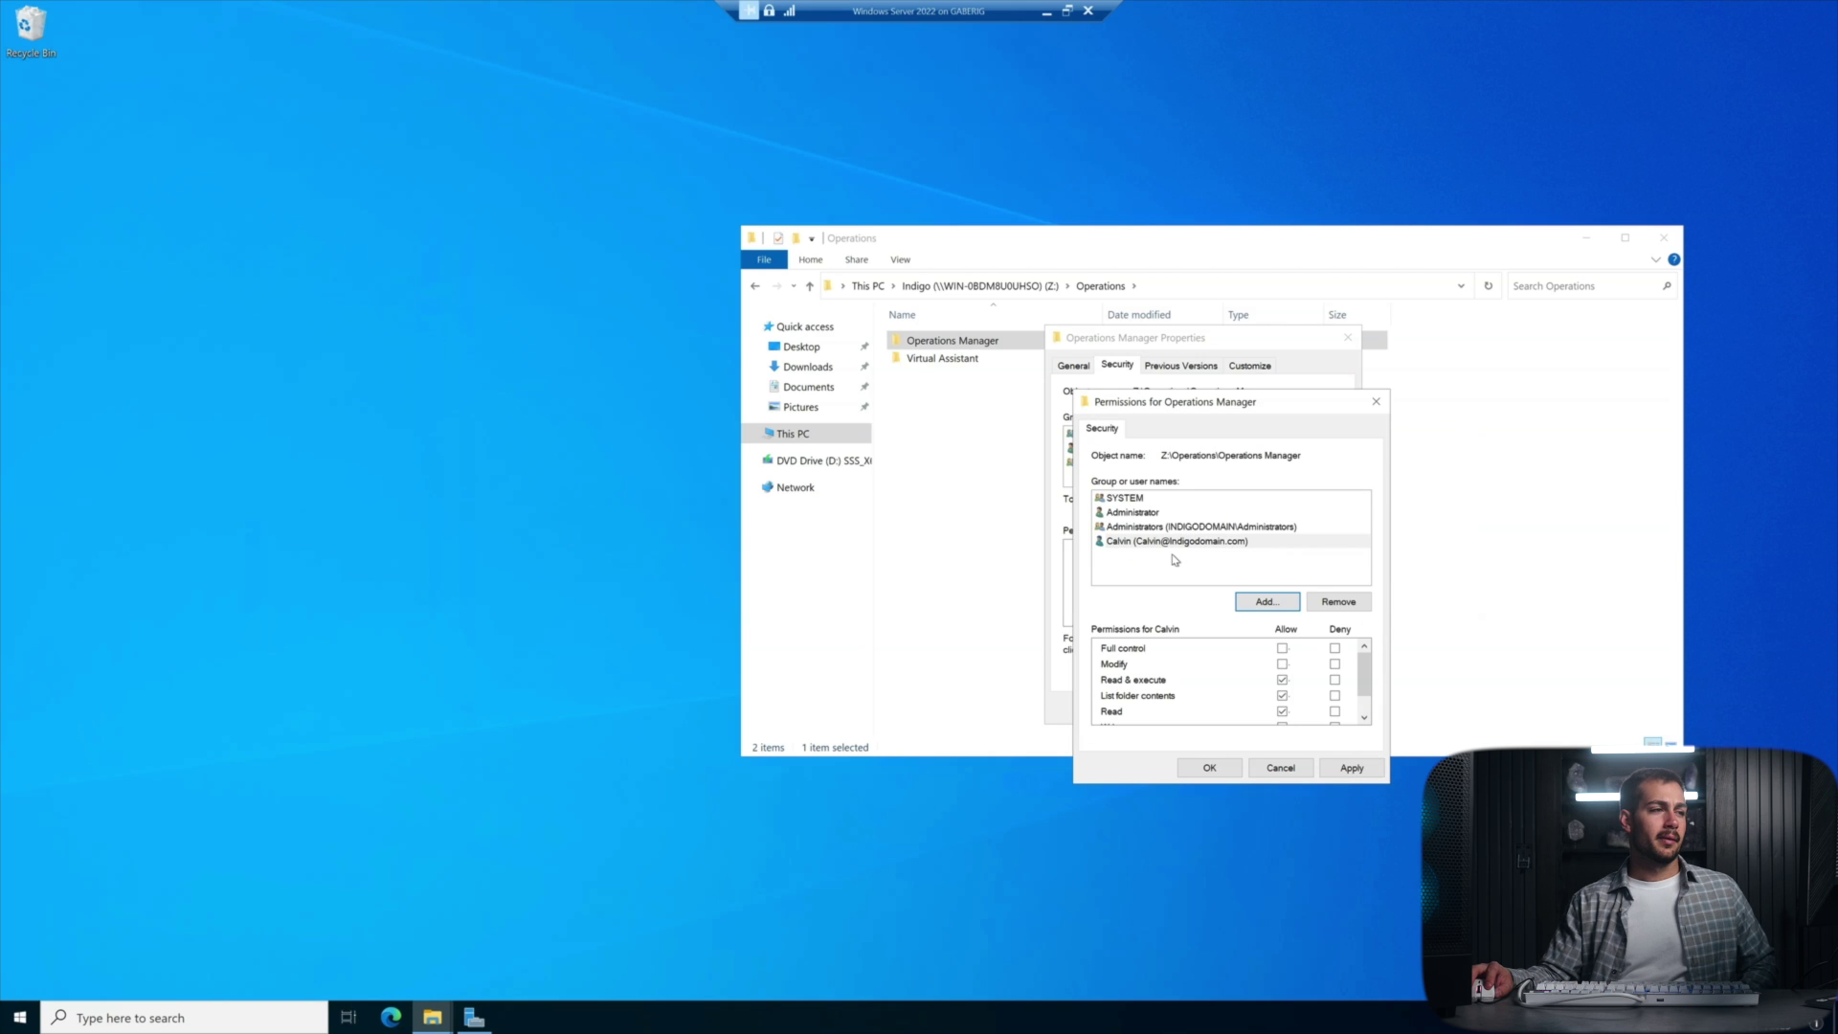
{"action": "left_click", "coordinate": [1341, 768]}
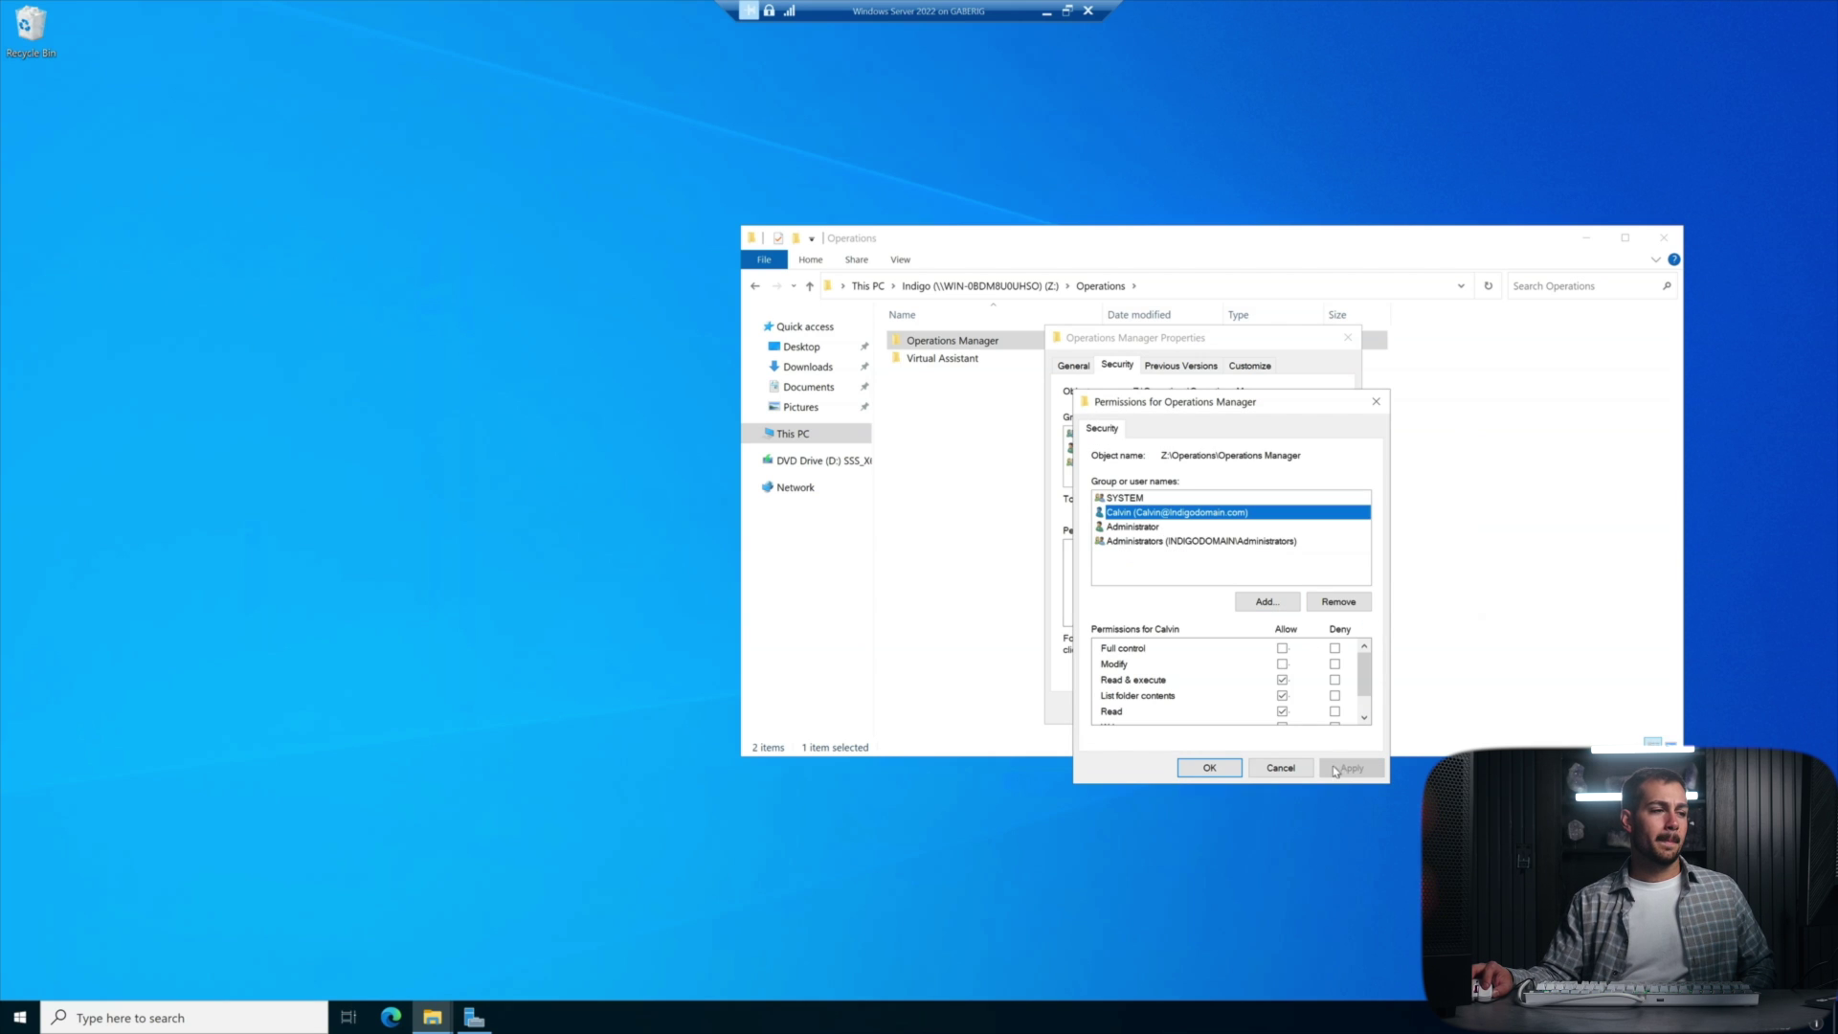
{"action": "left_click", "coordinate": [1200, 769]}
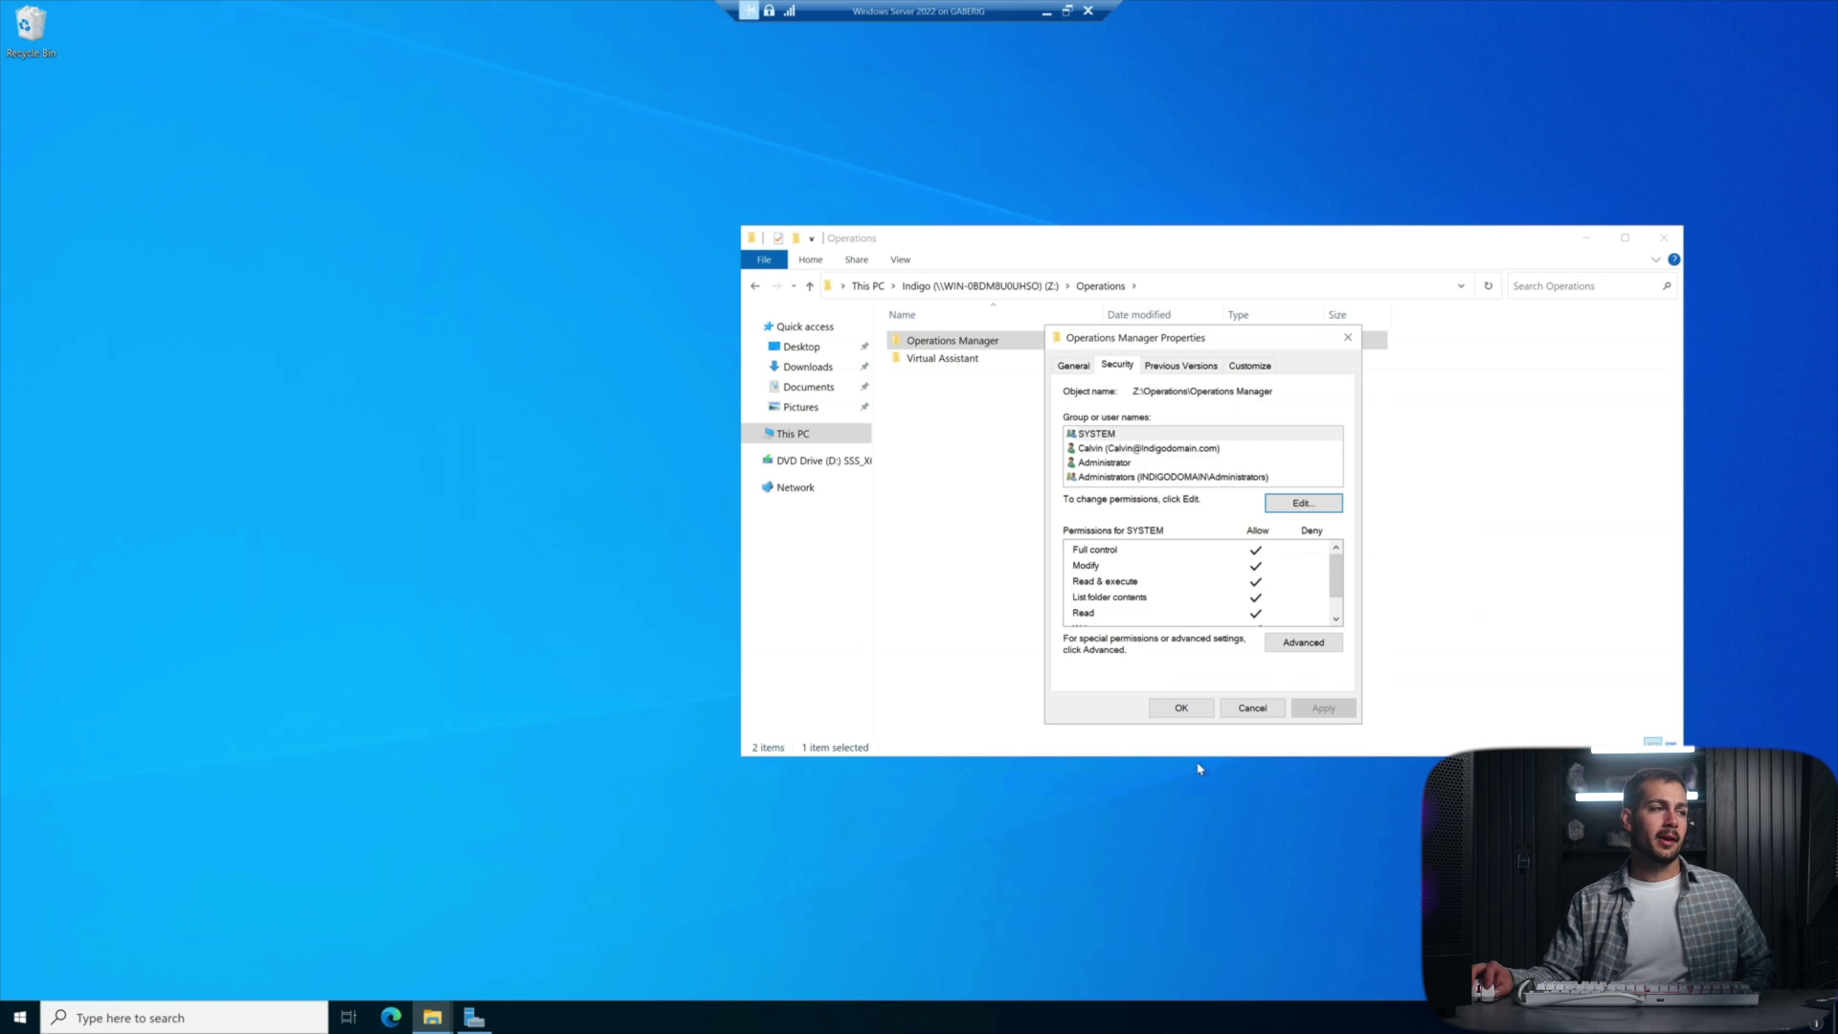
{"action": "left_click", "coordinate": [1239, 709]}
Grant the added domain user Allow Full control on the Operations Manager folder, then close its Properties.
{"action": "right_click", "coordinate": [965, 343]}
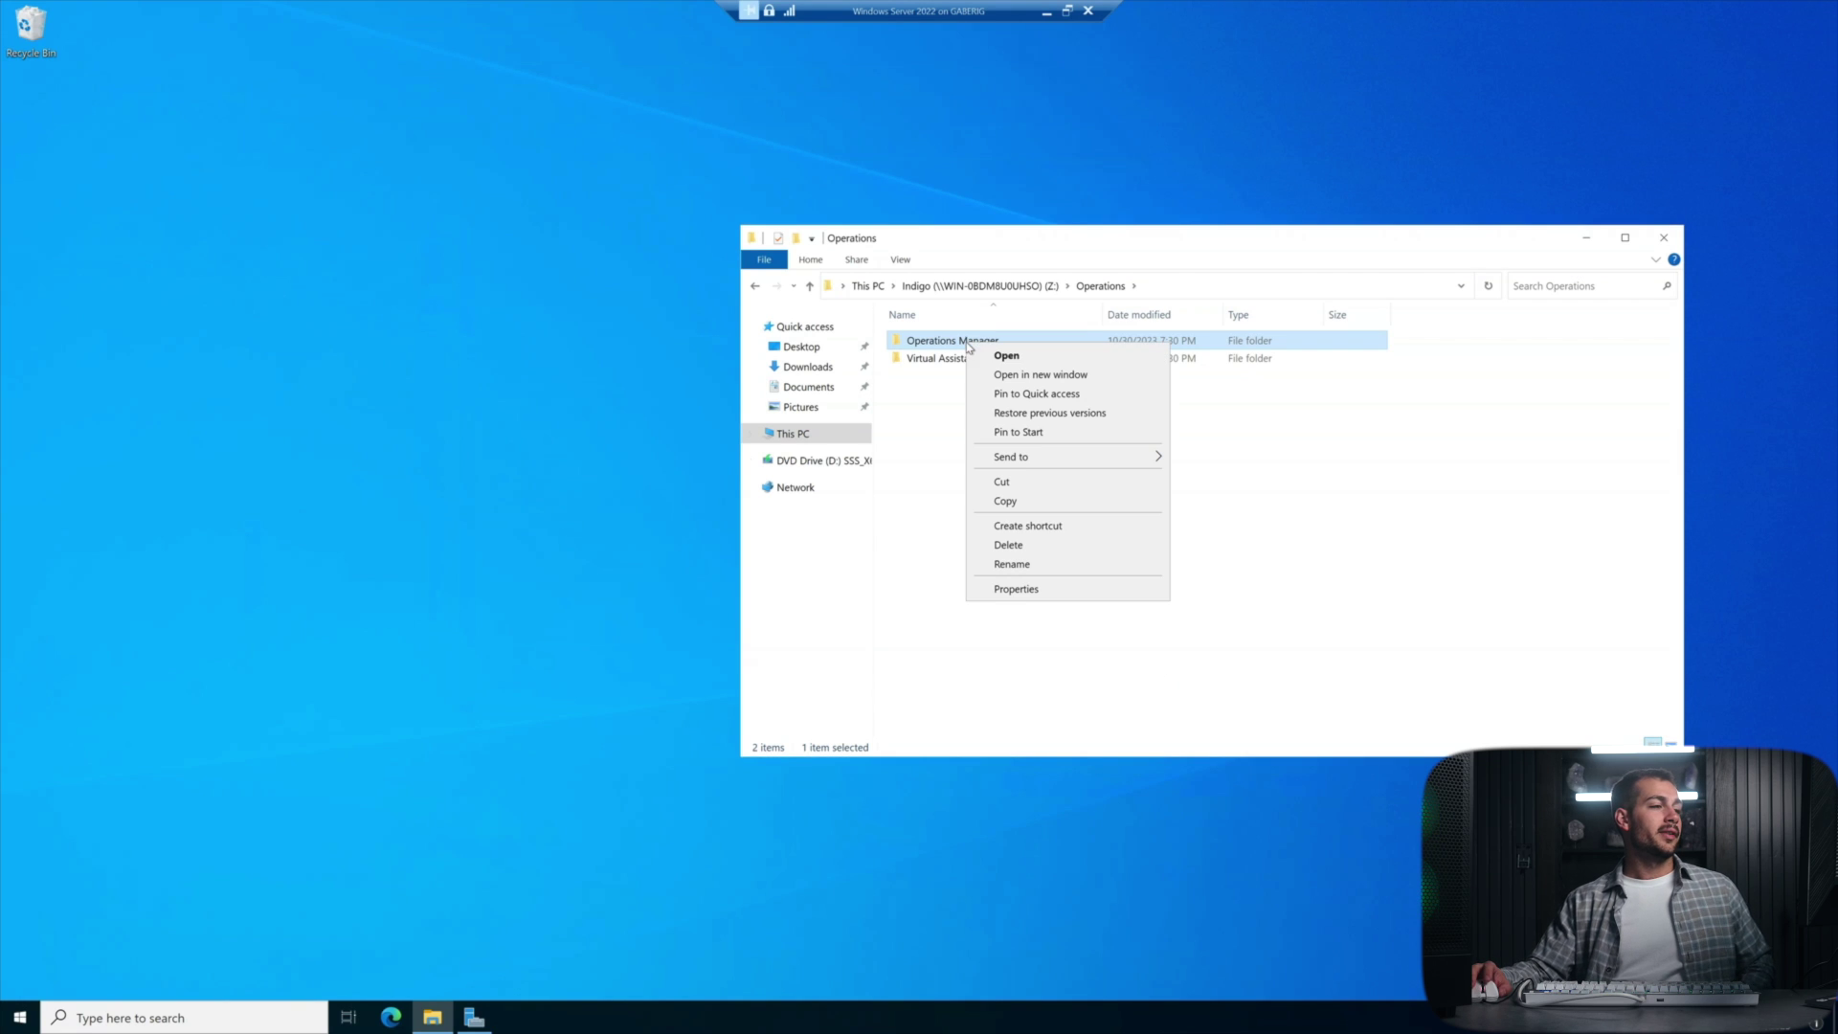
{"action": "left_click", "coordinate": [1016, 588]}
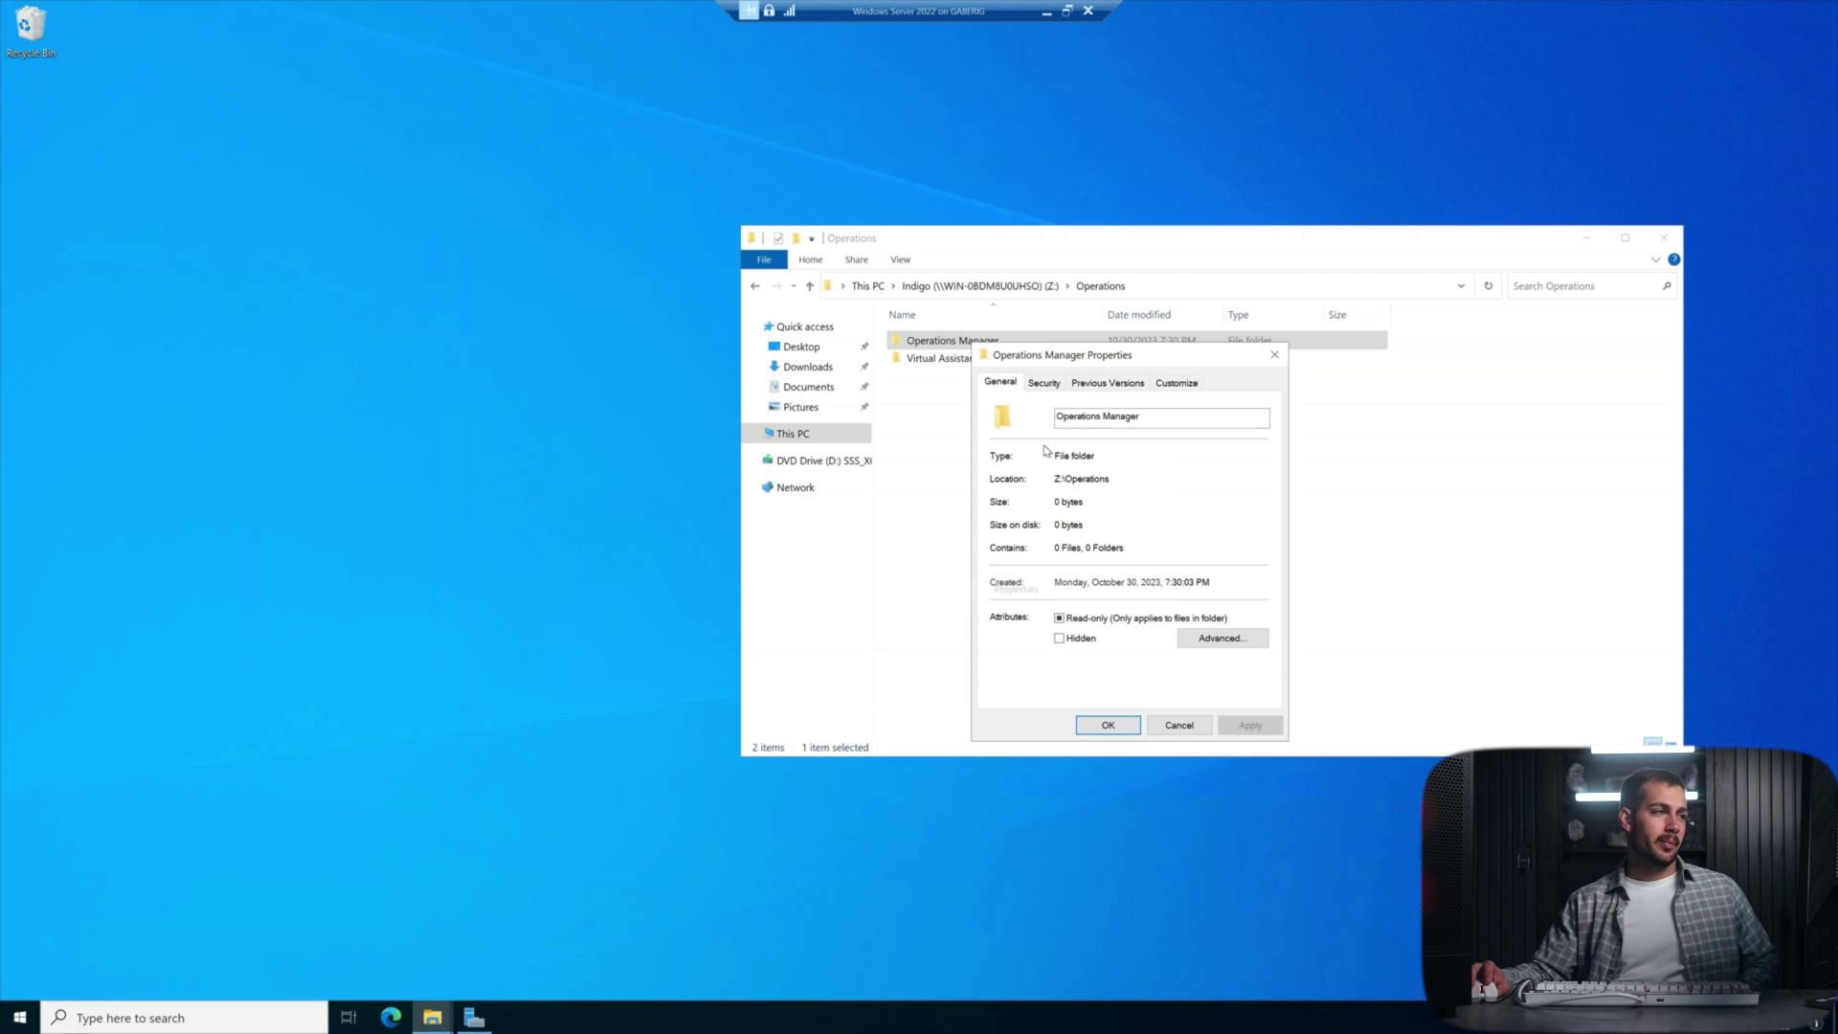
{"action": "left_click", "coordinate": [1043, 383]}
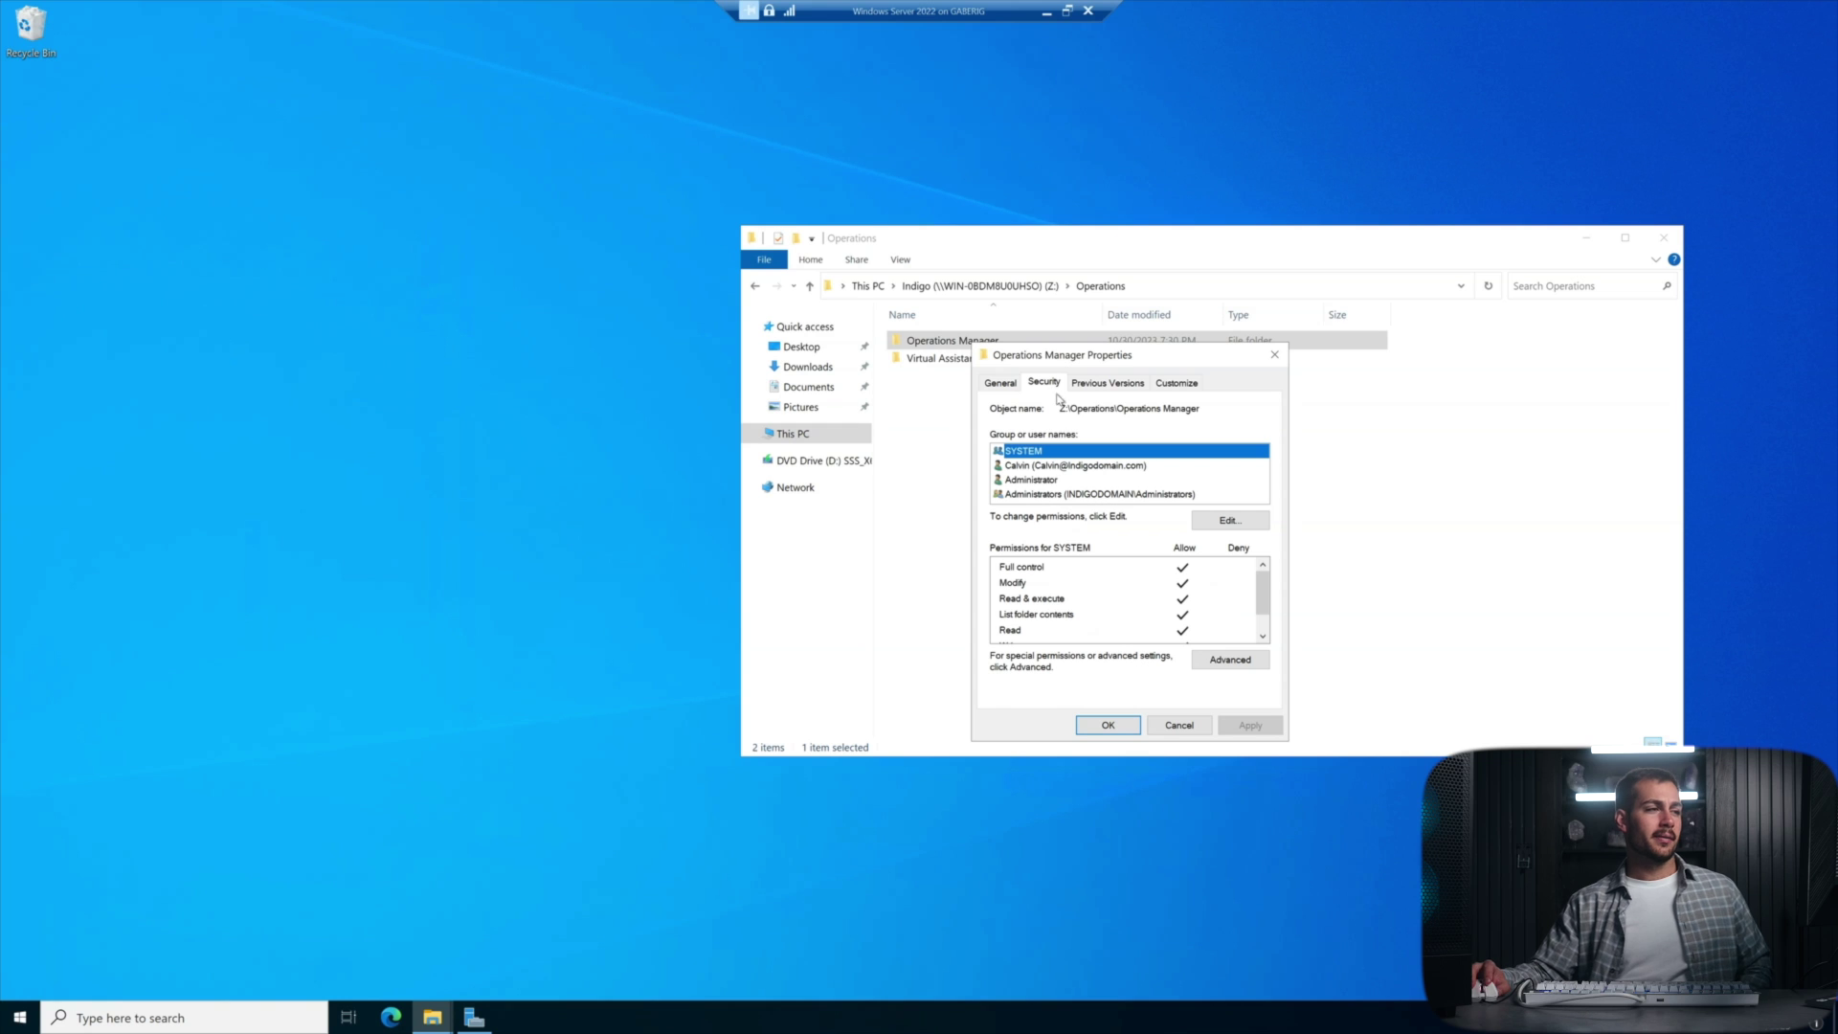
{"action": "left_click", "coordinate": [1068, 466]}
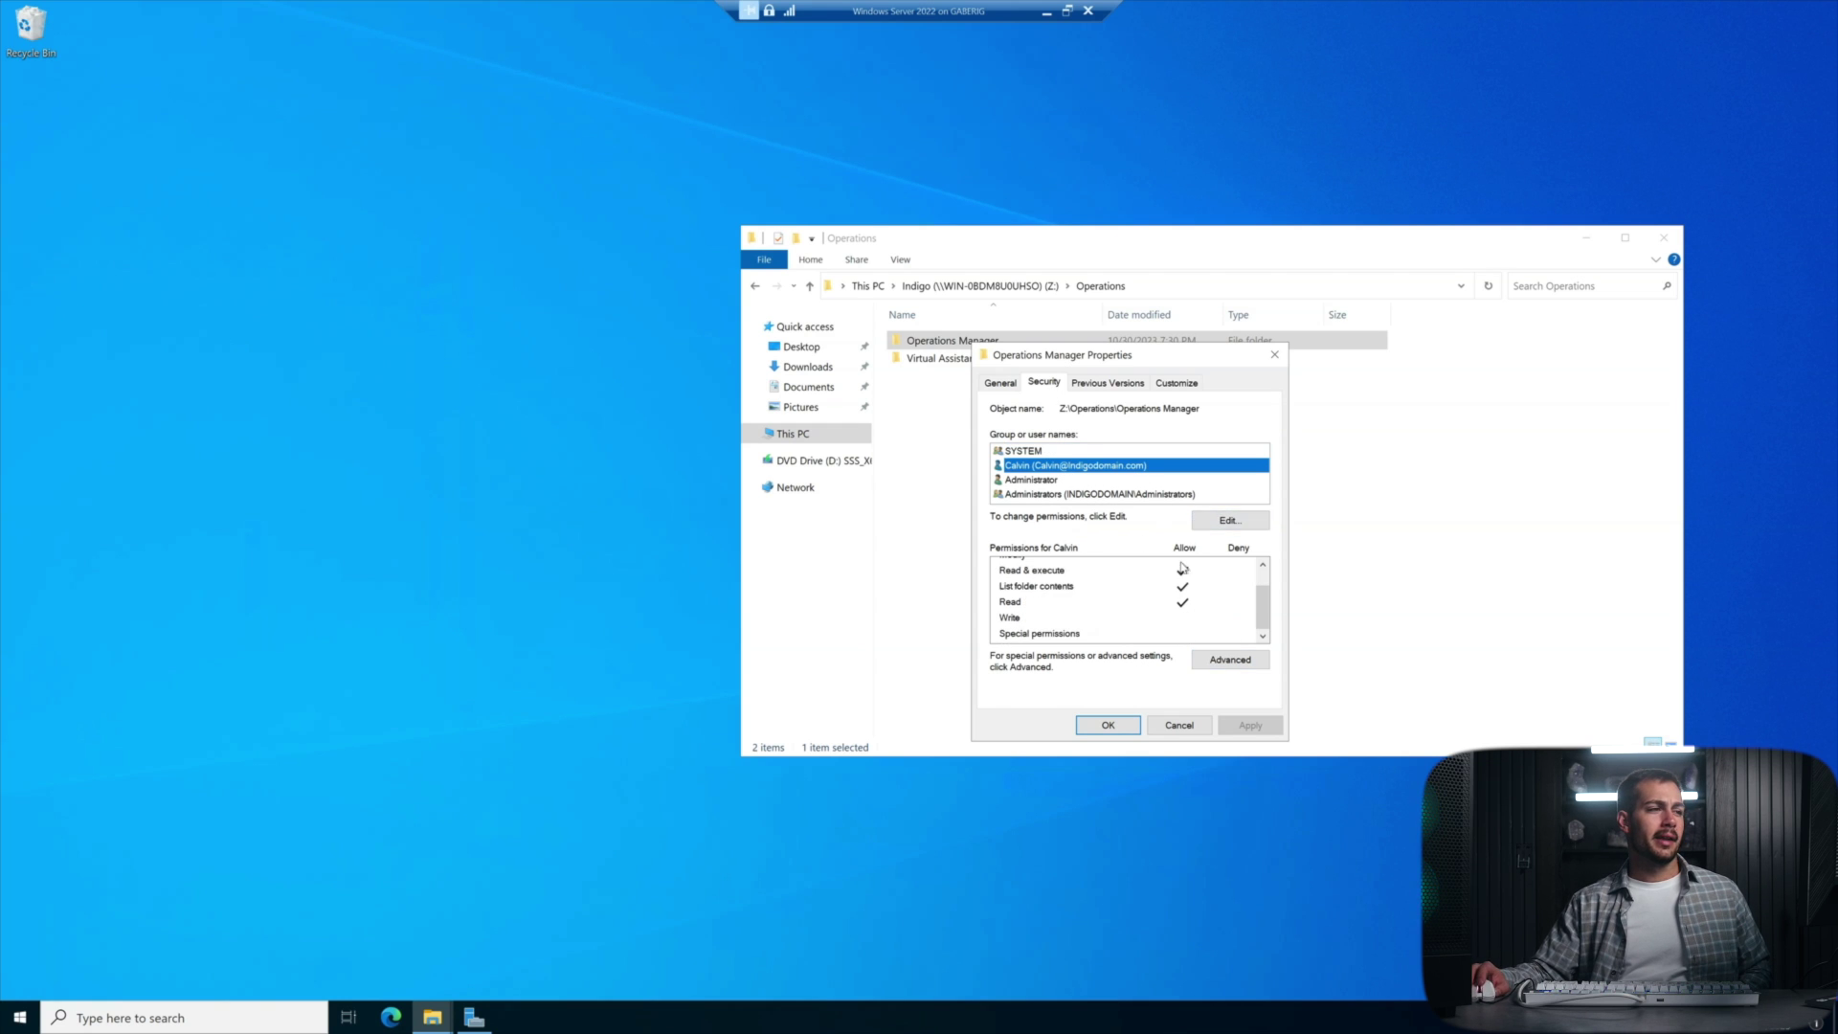
{"action": "left_click", "coordinate": [1230, 520]}
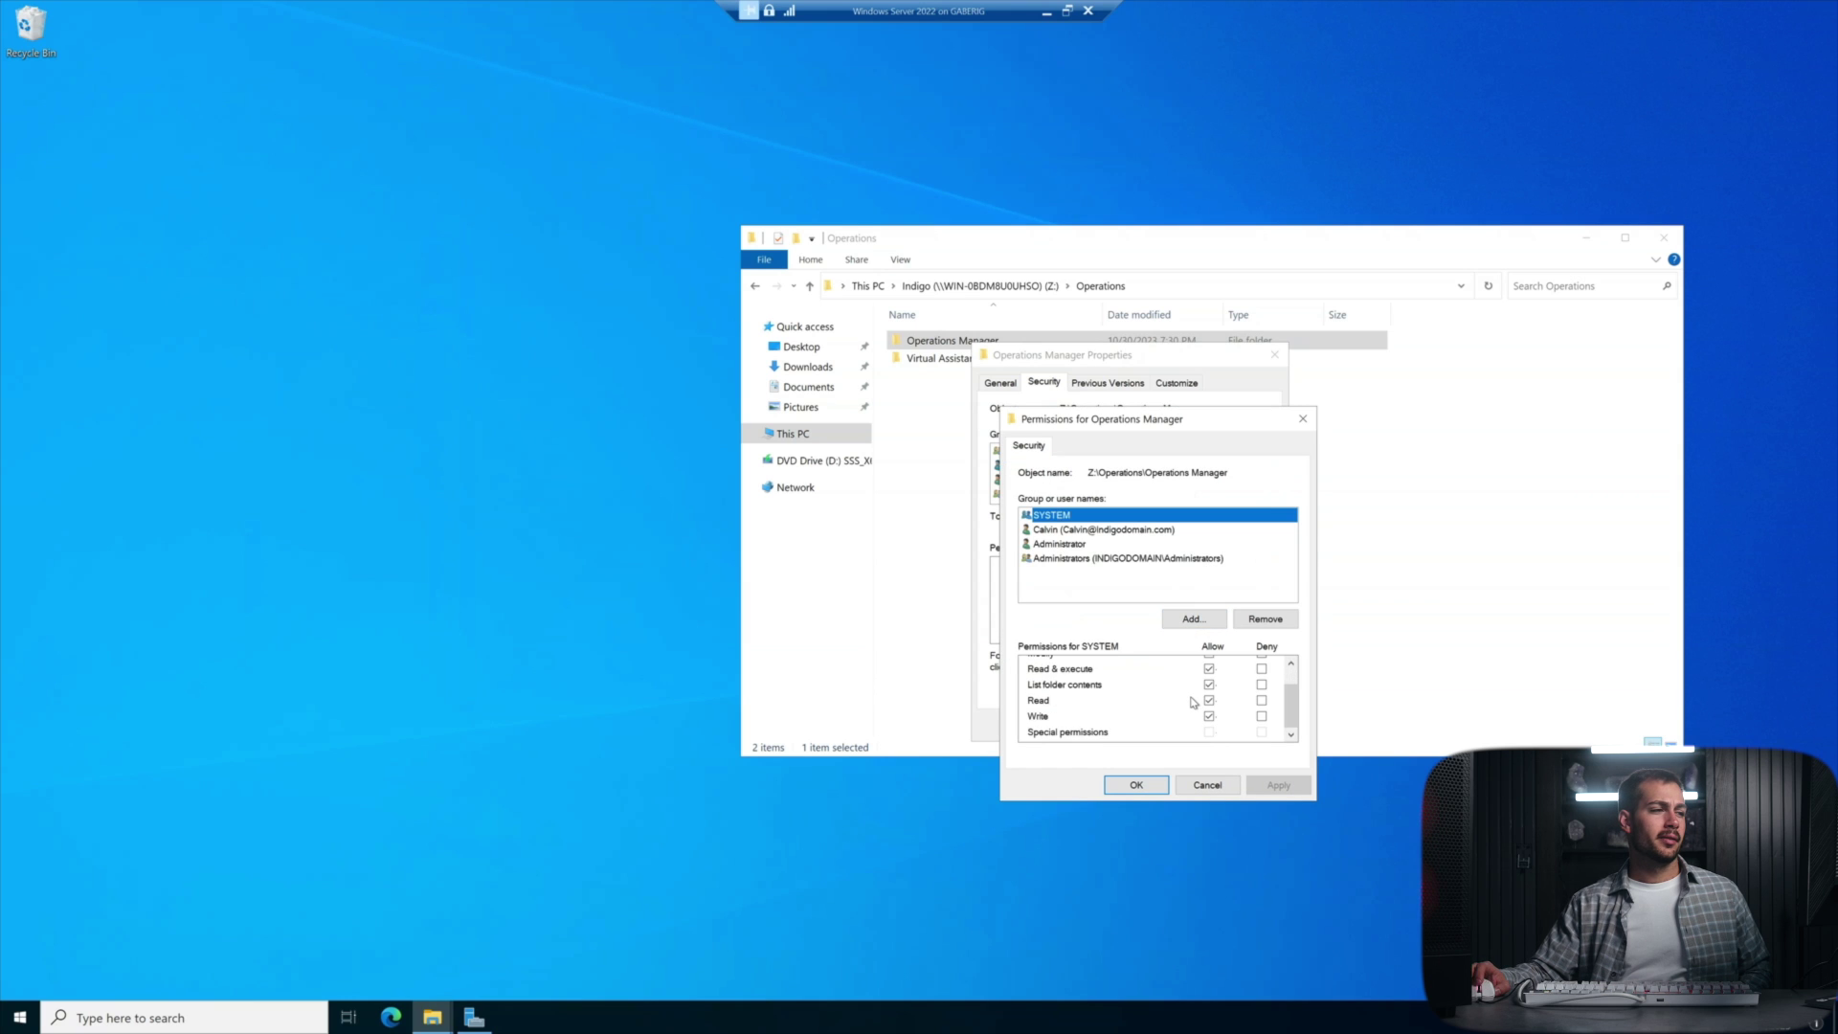
{"action": "left_click", "coordinate": [1072, 532]}
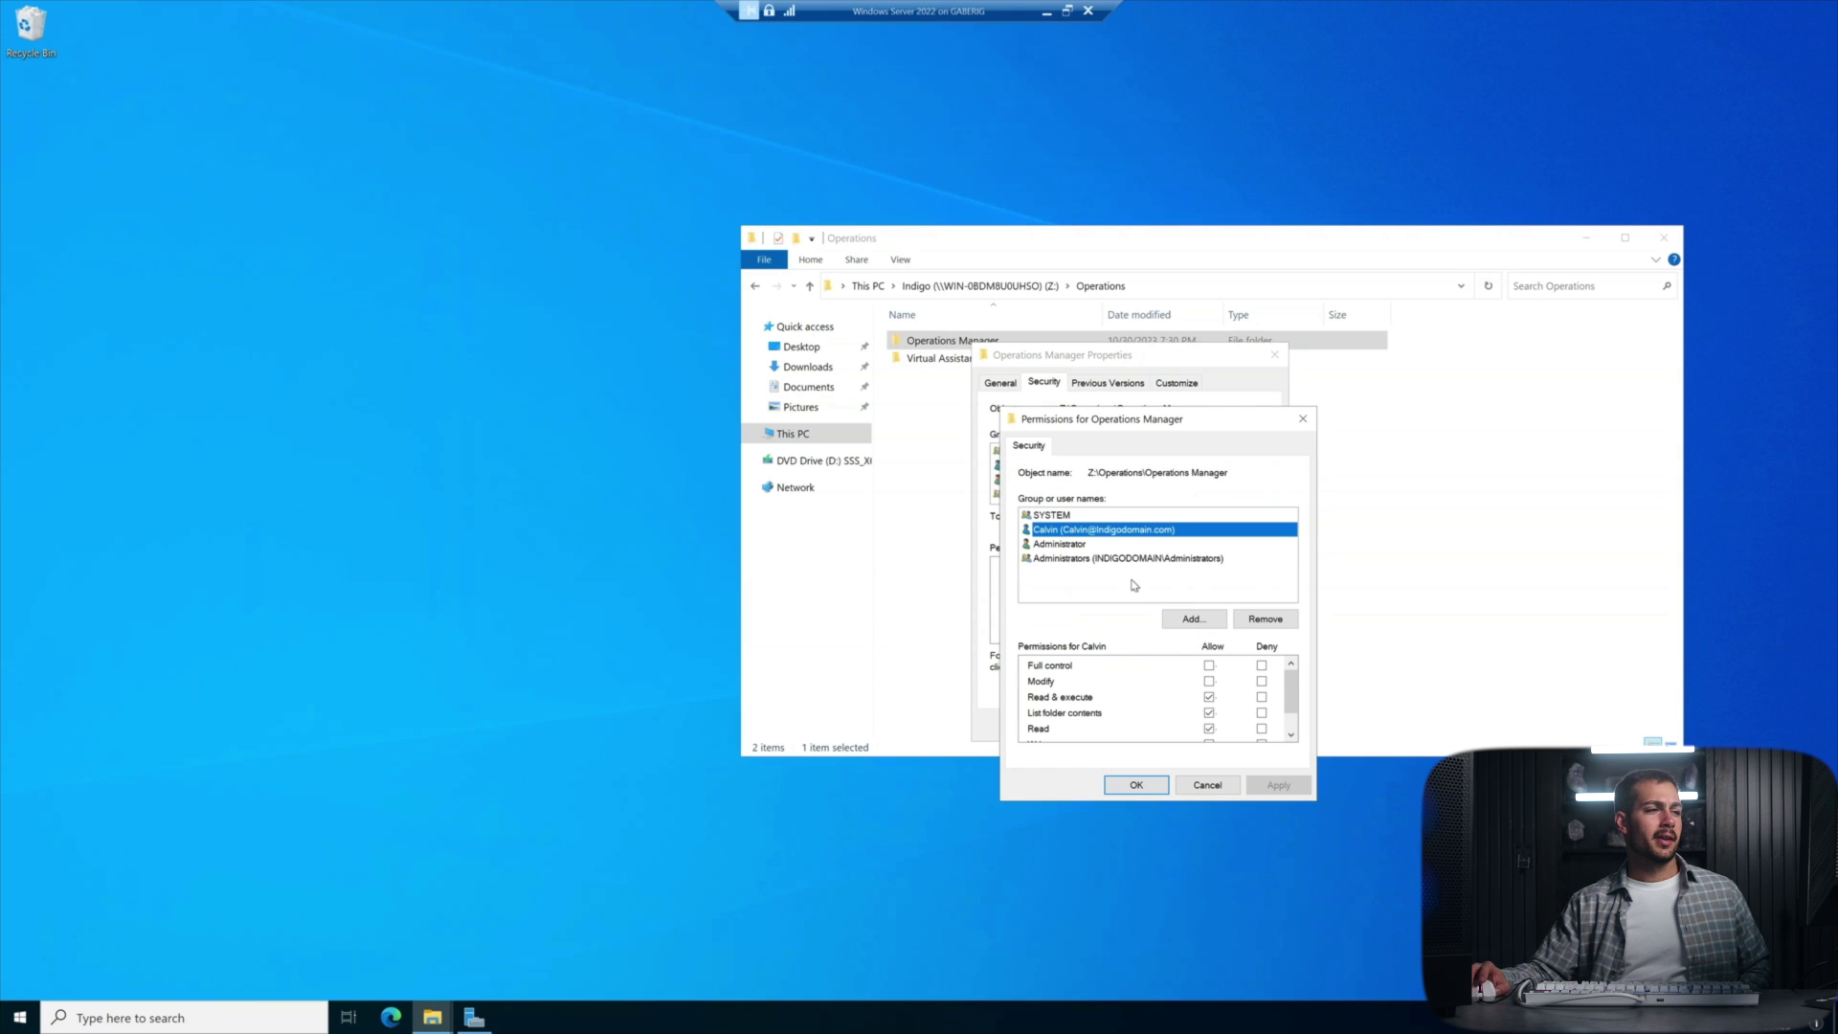
{"action": "left_click", "coordinate": [1210, 665]}
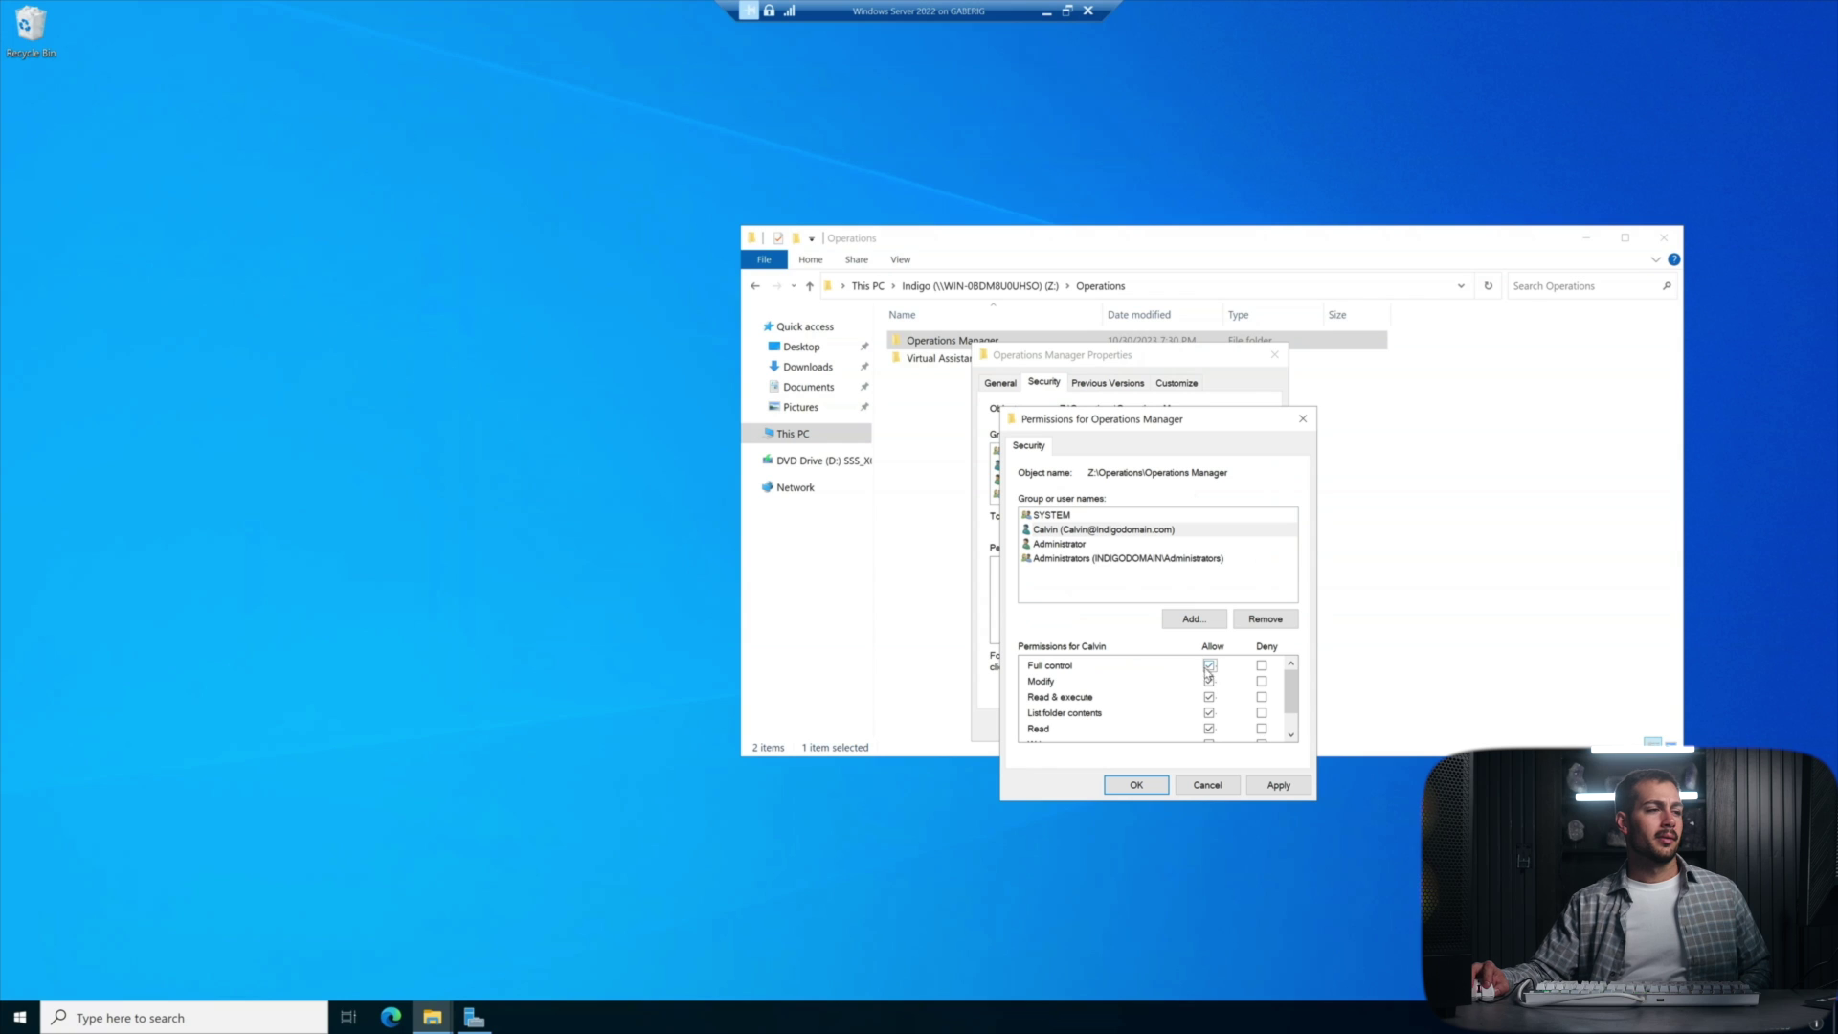
{"action": "left_click", "coordinate": [1279, 786]}
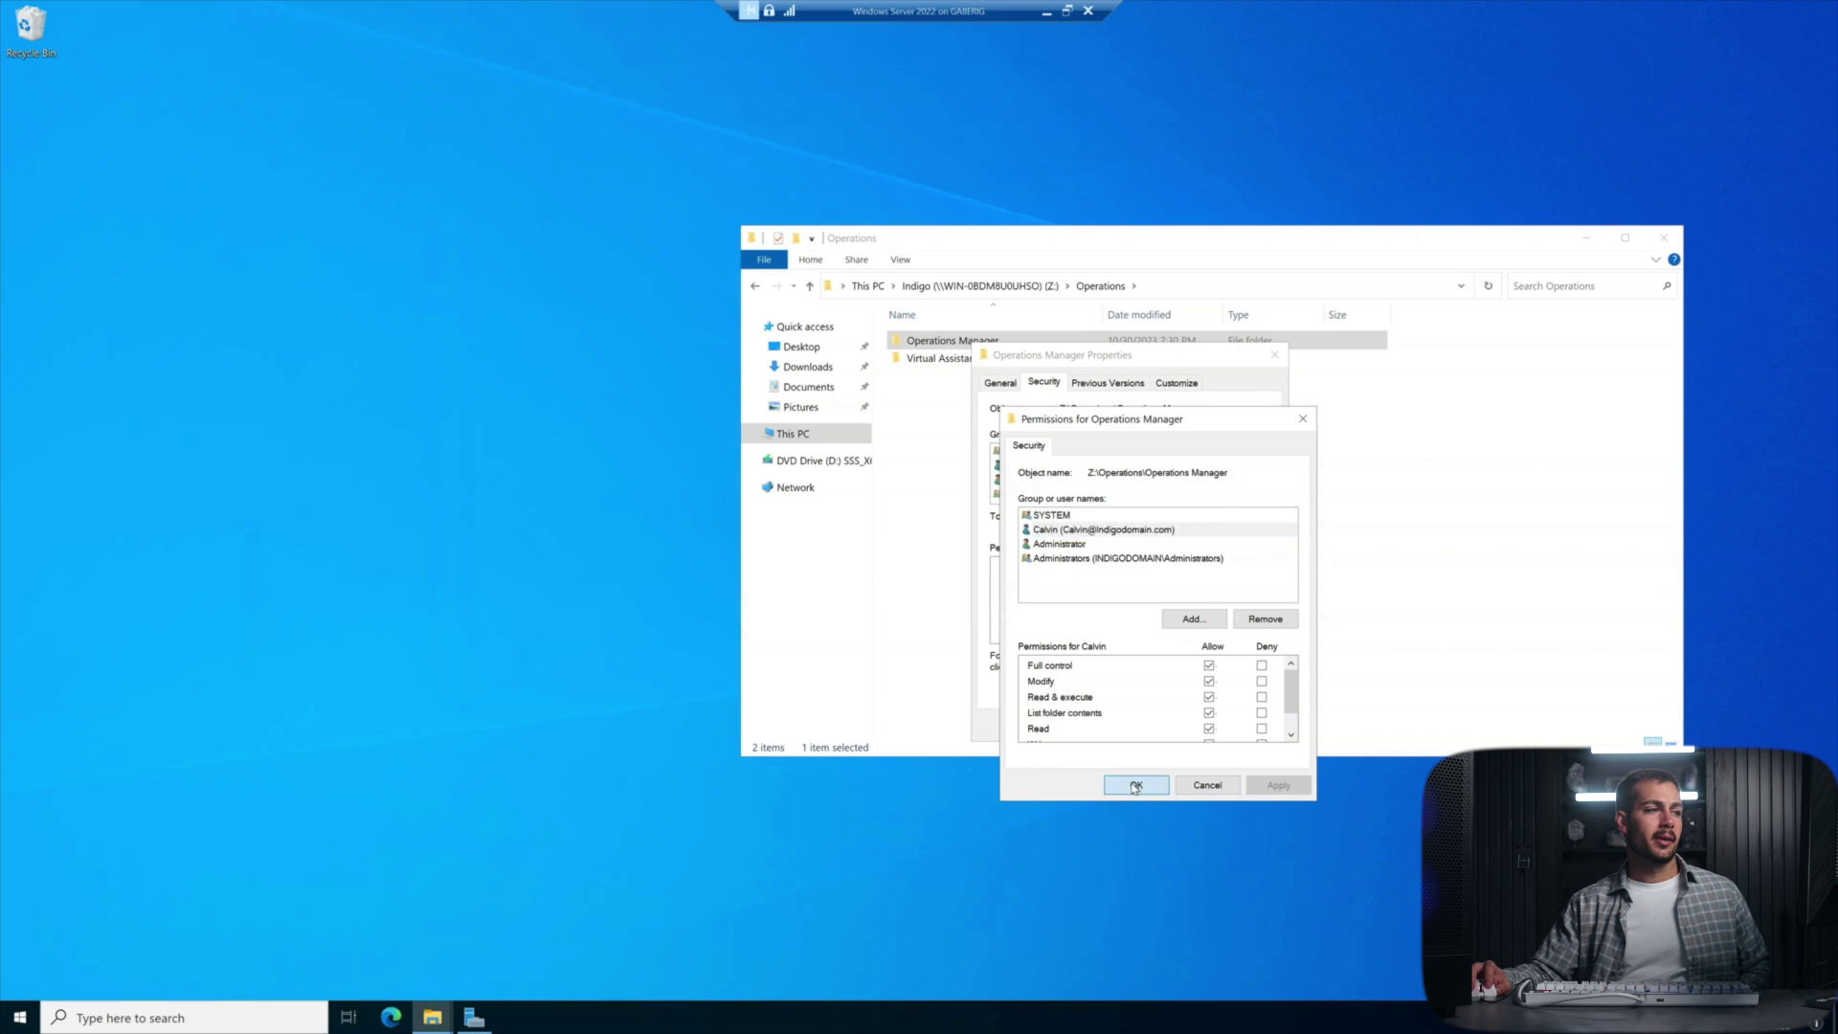
{"action": "left_click", "coordinate": [1136, 785]}
{"action": "left_click_drag", "start_coordinate": [1050, 357], "coordinate": [1284, 356]}
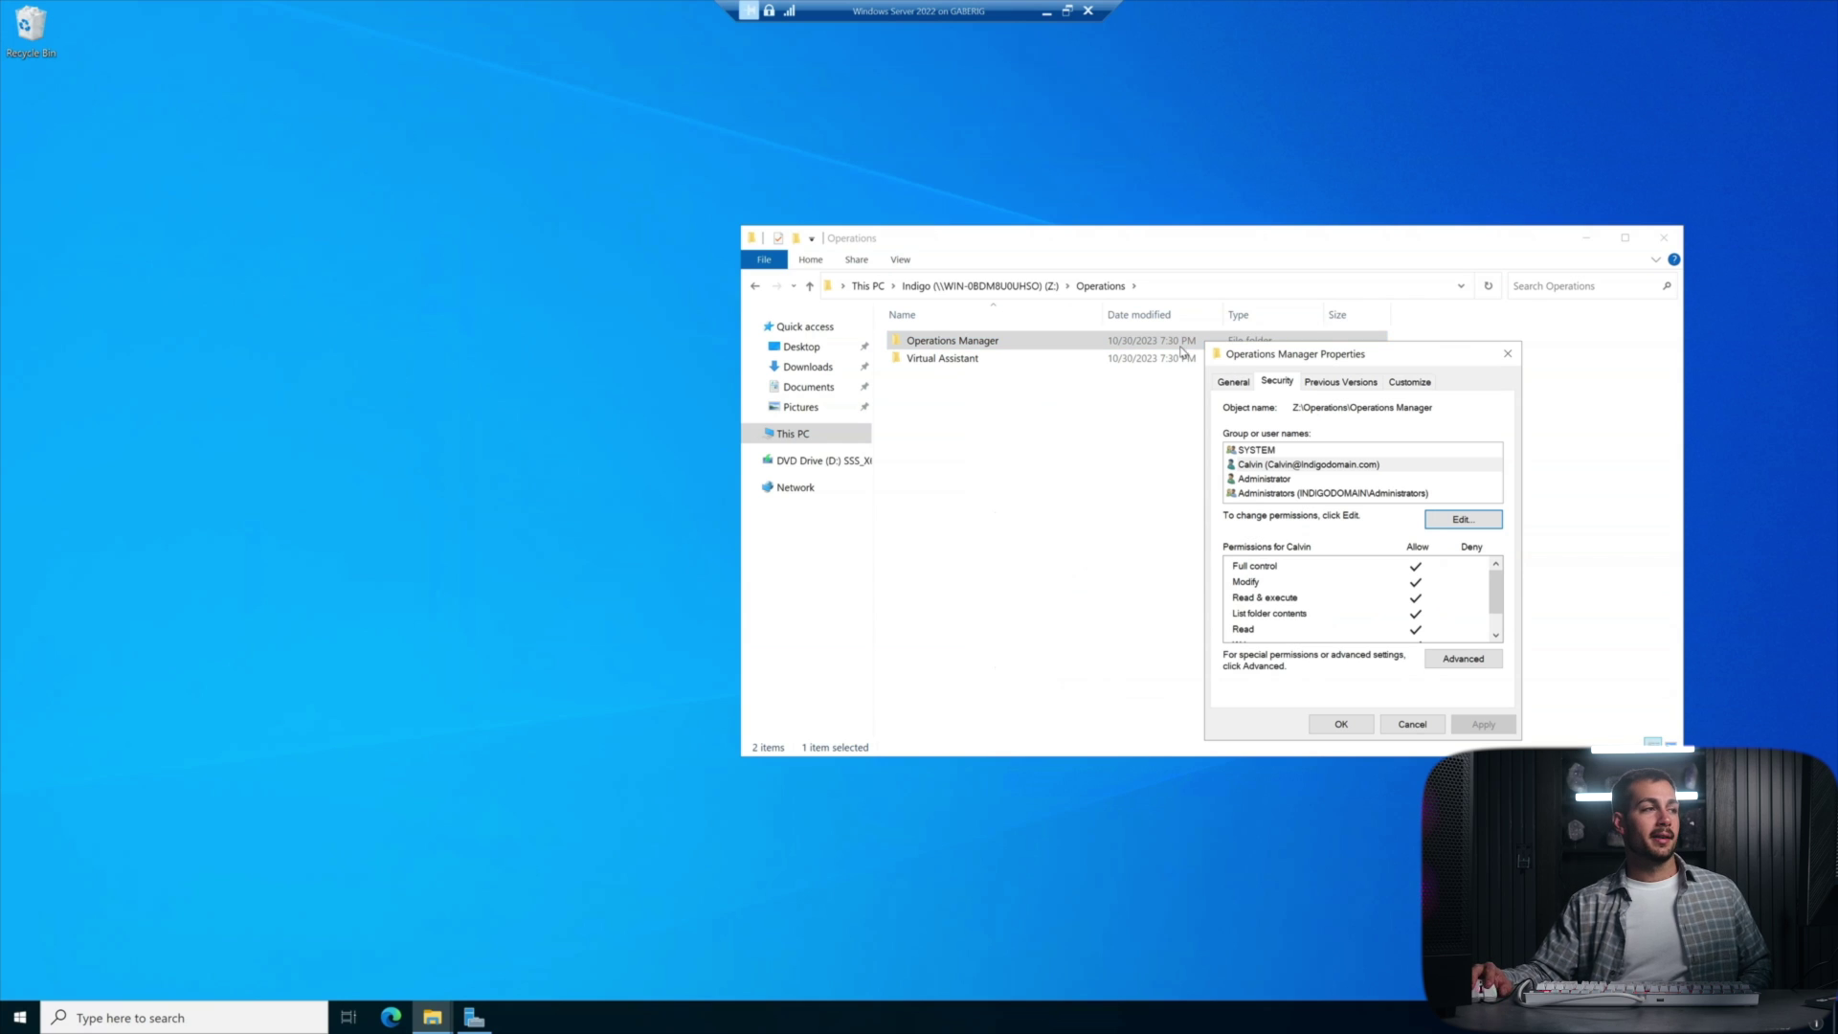
{"action": "left_click", "coordinate": [1360, 728]}
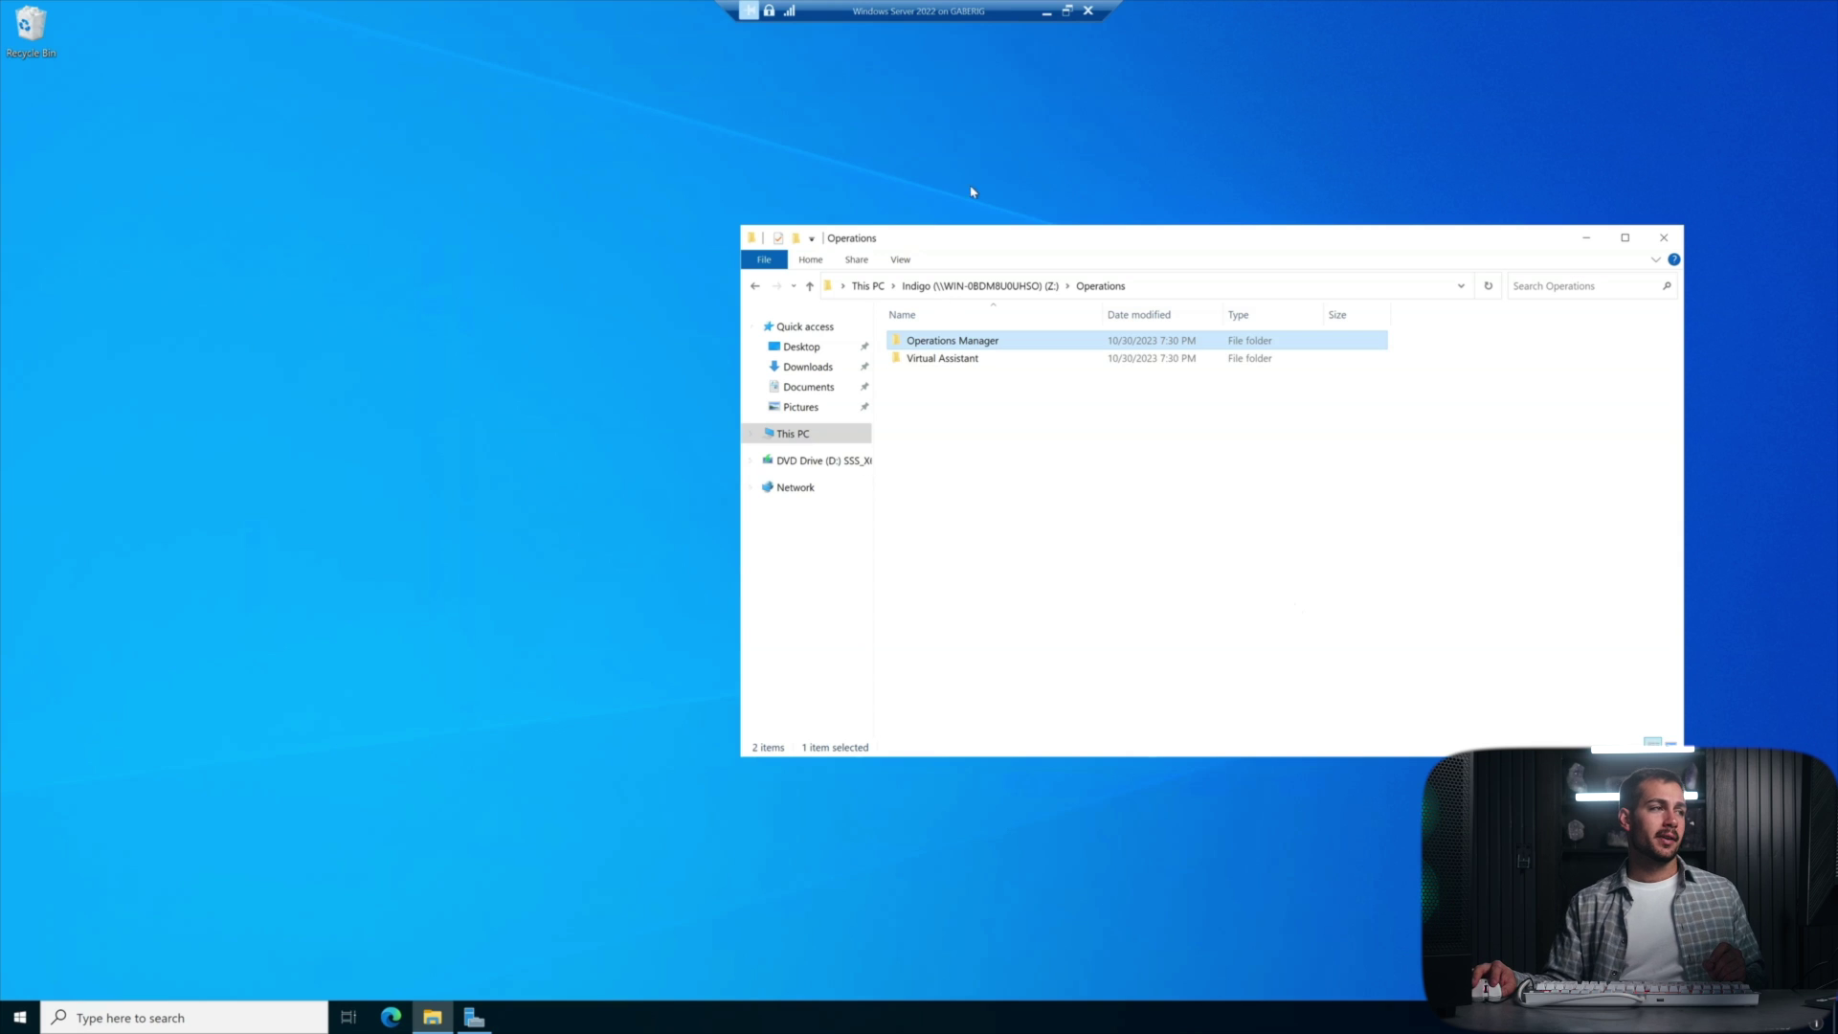
{"action": "left_click_drag", "start_coordinate": [978, 243], "coordinate": [907, 164]}
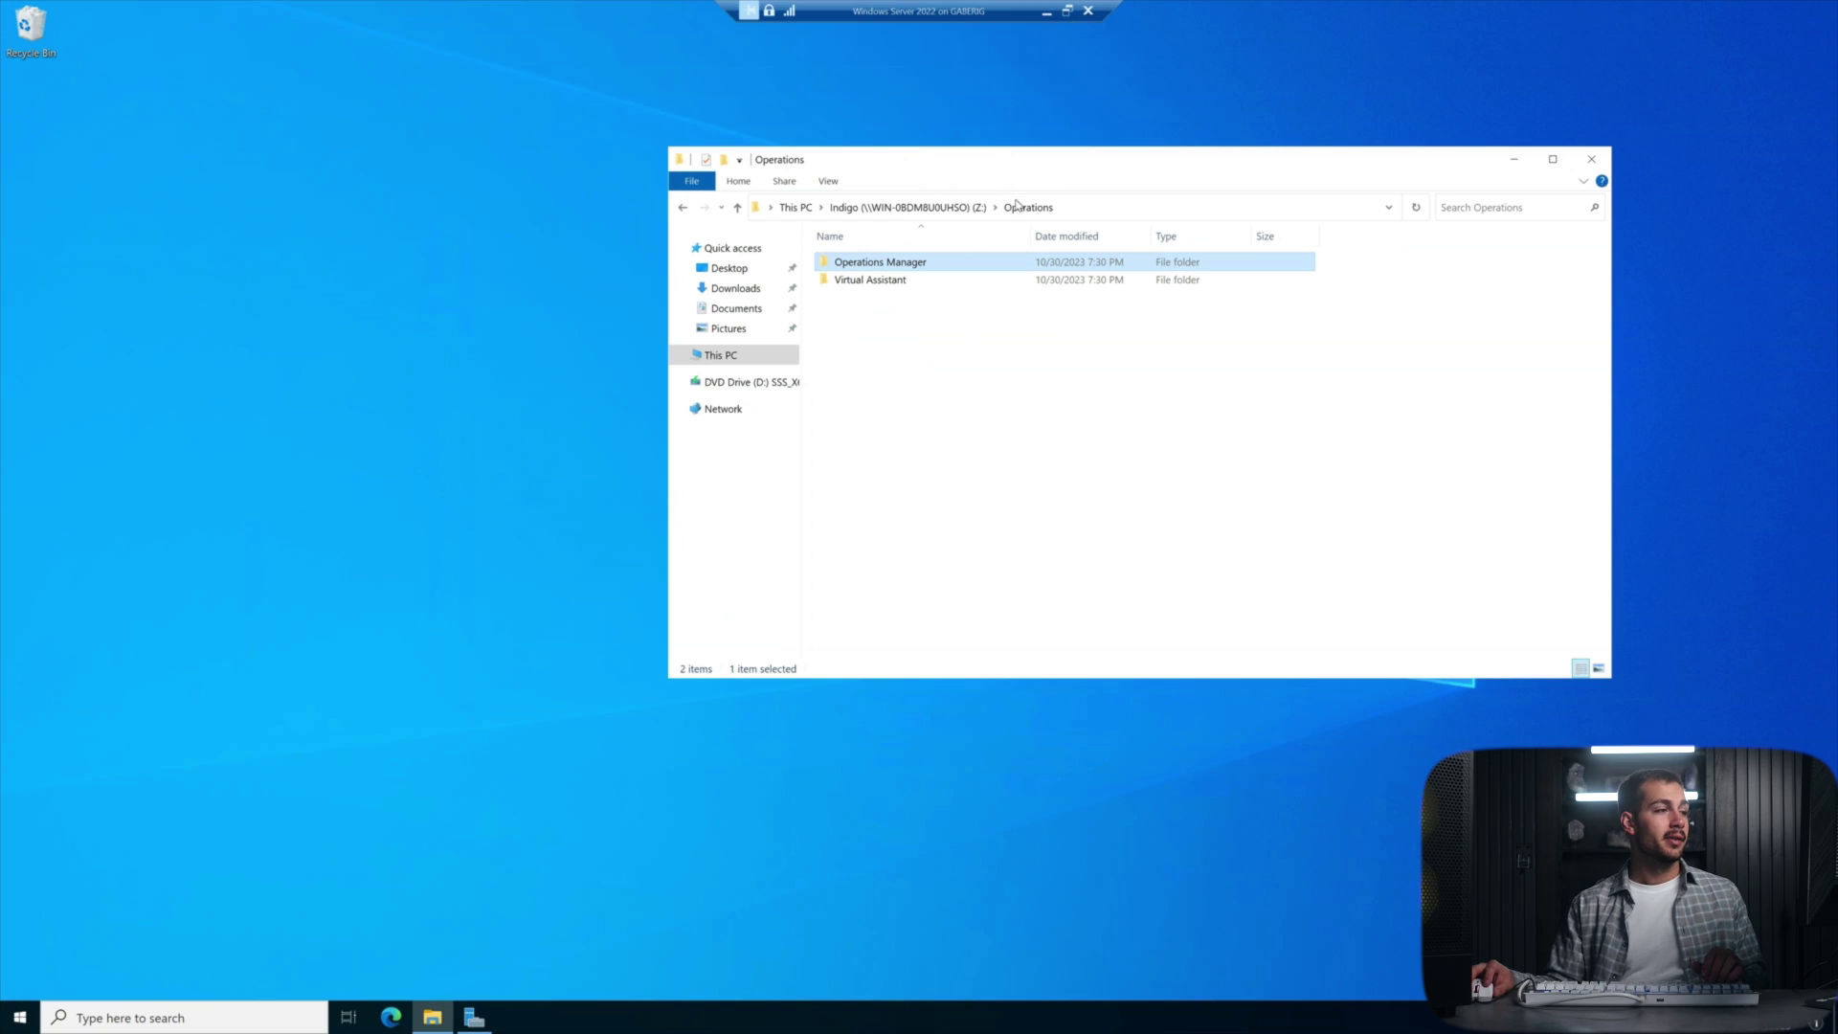
{"action": "left_click", "coordinate": [474, 1017]}
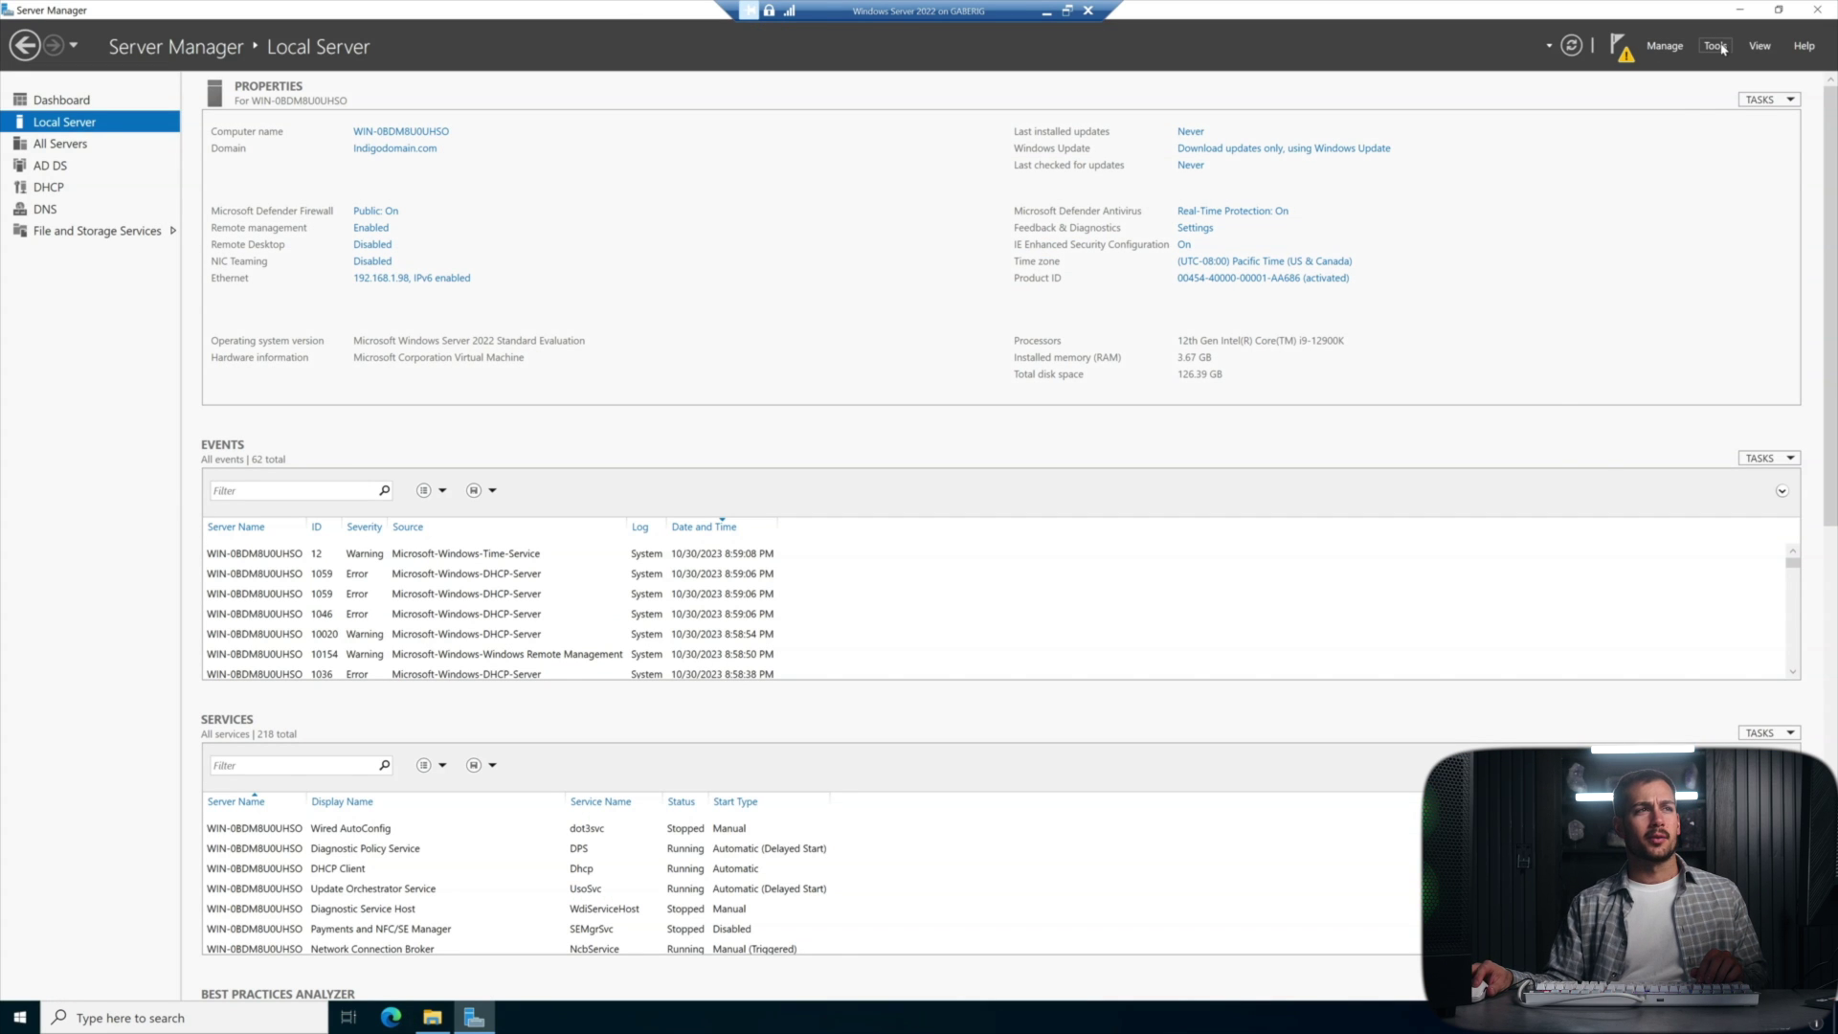
Launch Active Directory Users and Computers from Server Manager's Tools menu, minimize Server Manager, and maximize it.
{"action": "left_click", "coordinate": [1716, 46]}
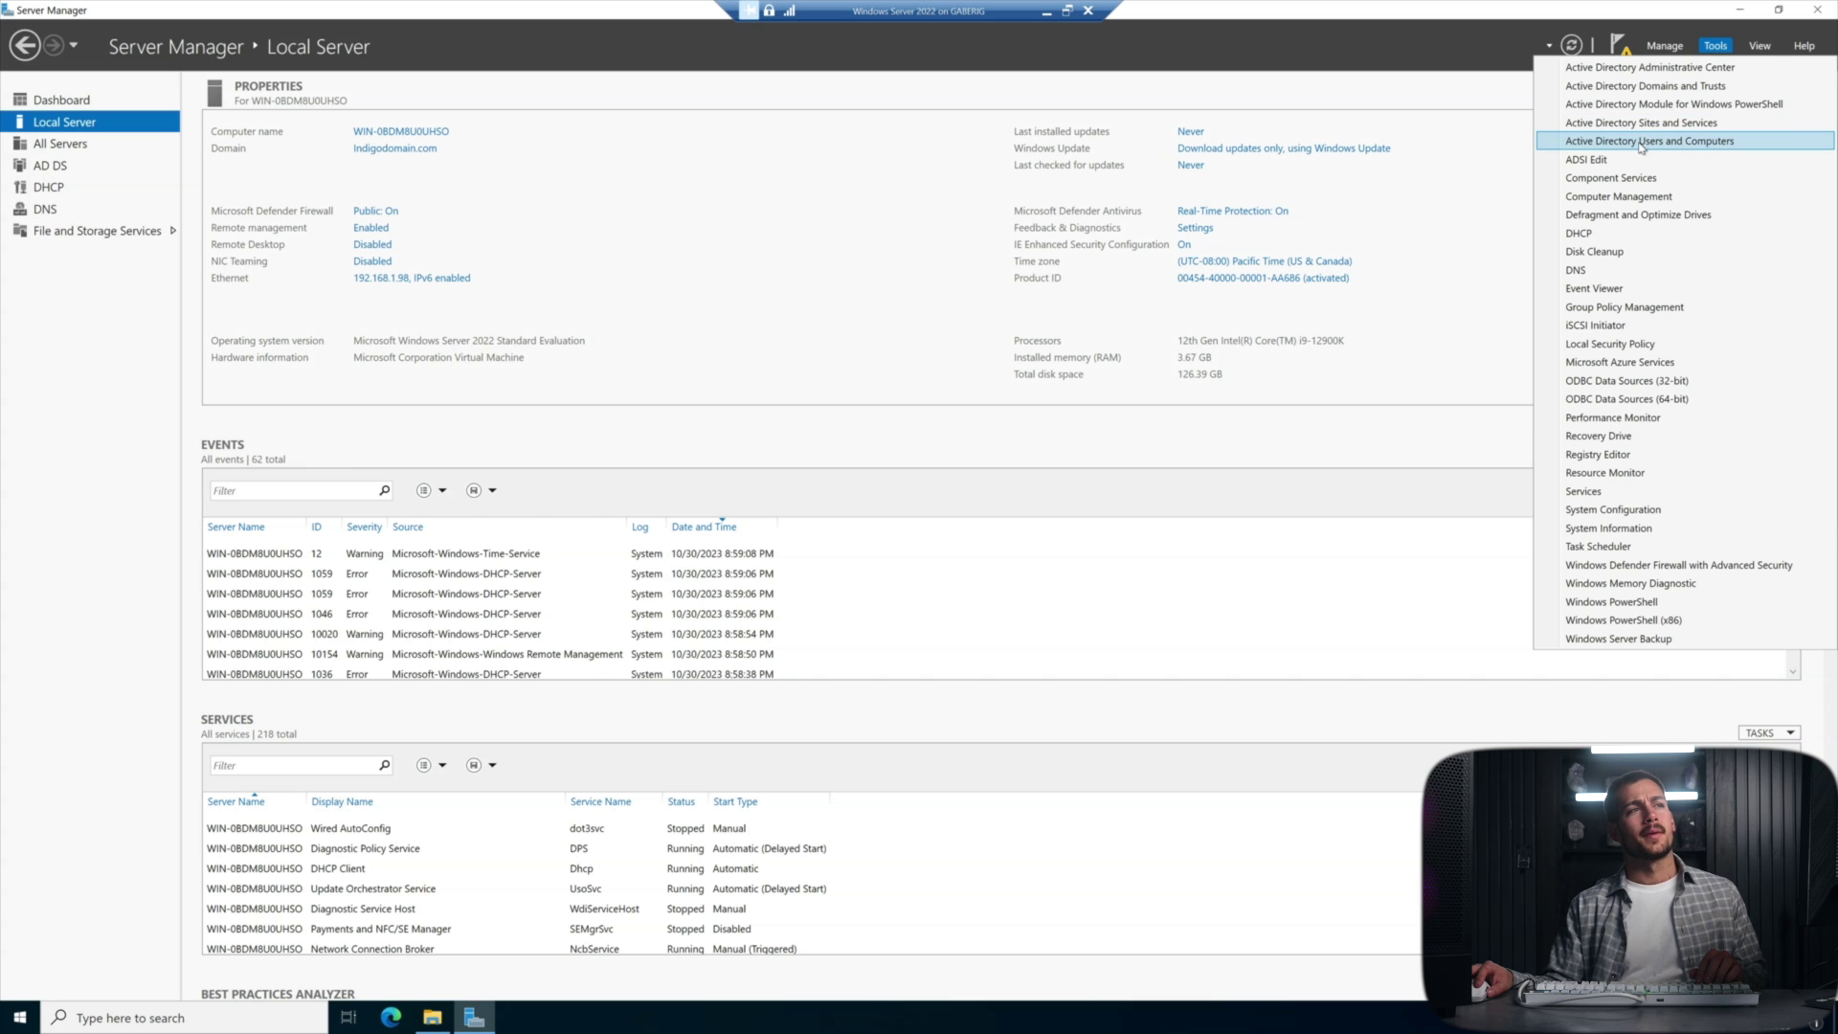
{"action": "left_click", "coordinate": [1689, 141]}
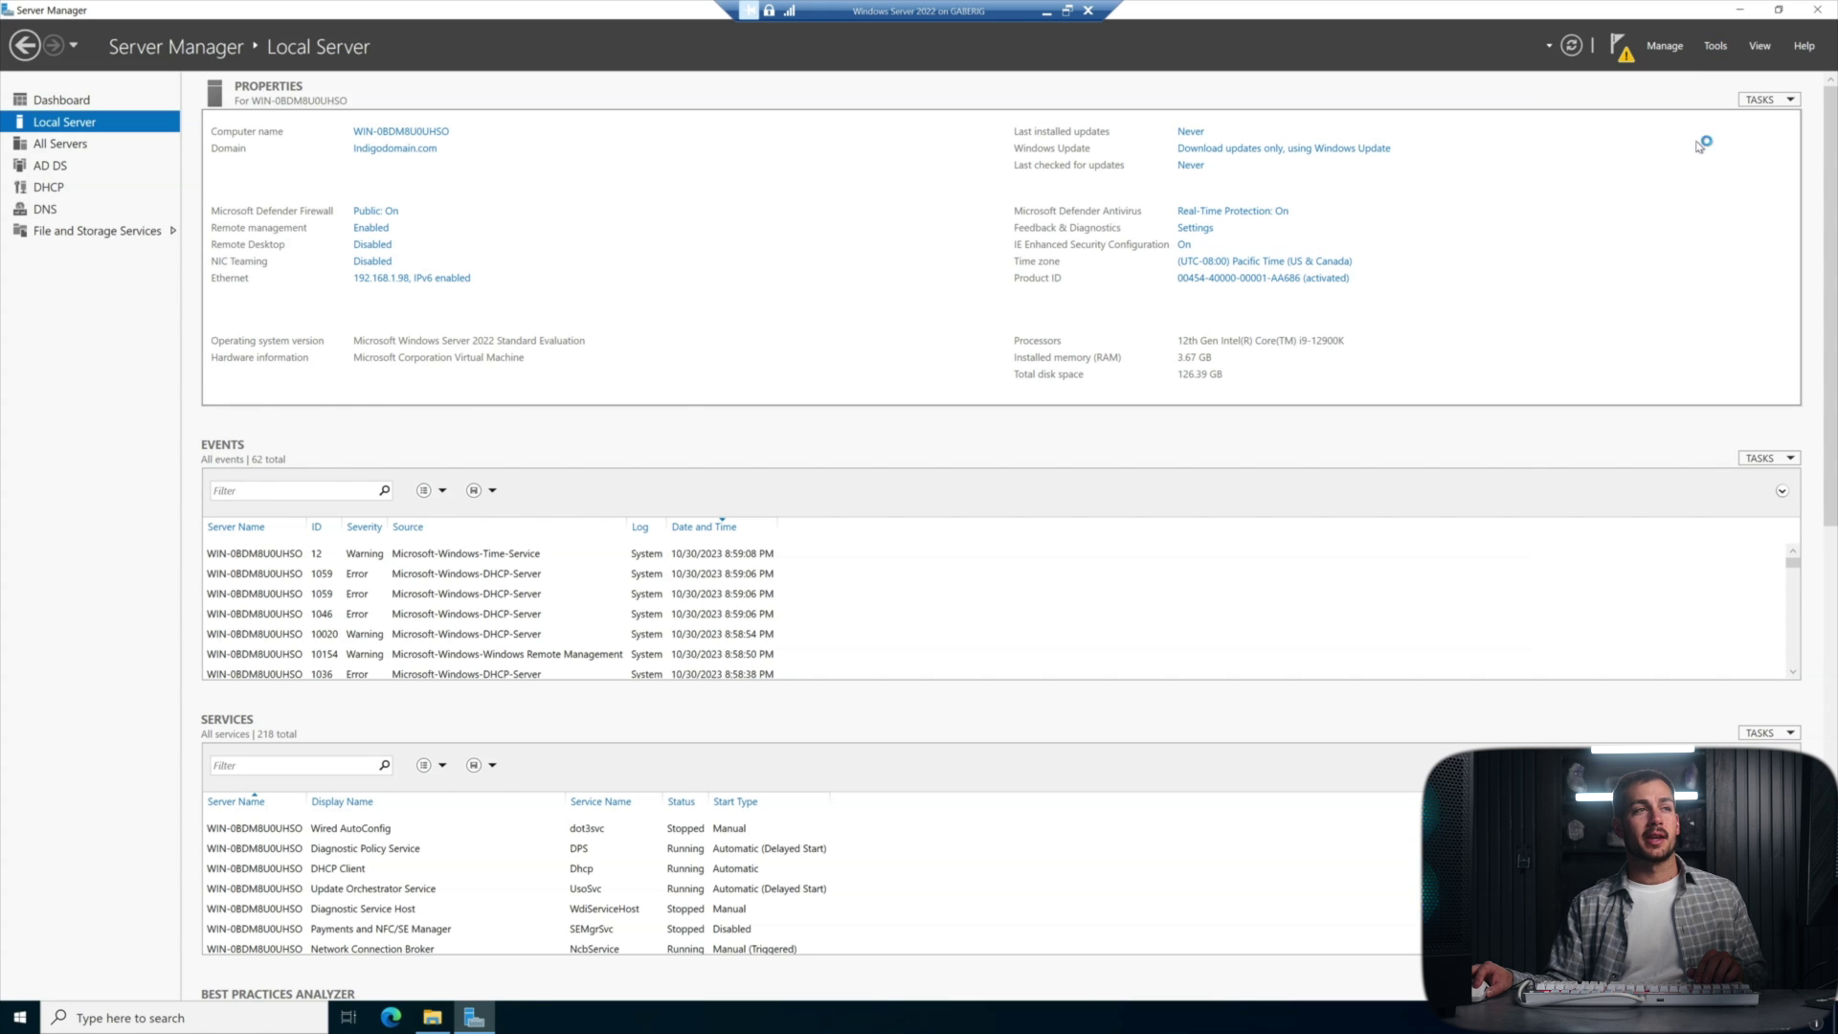
{"action": "left_click", "coordinate": [1740, 9]}
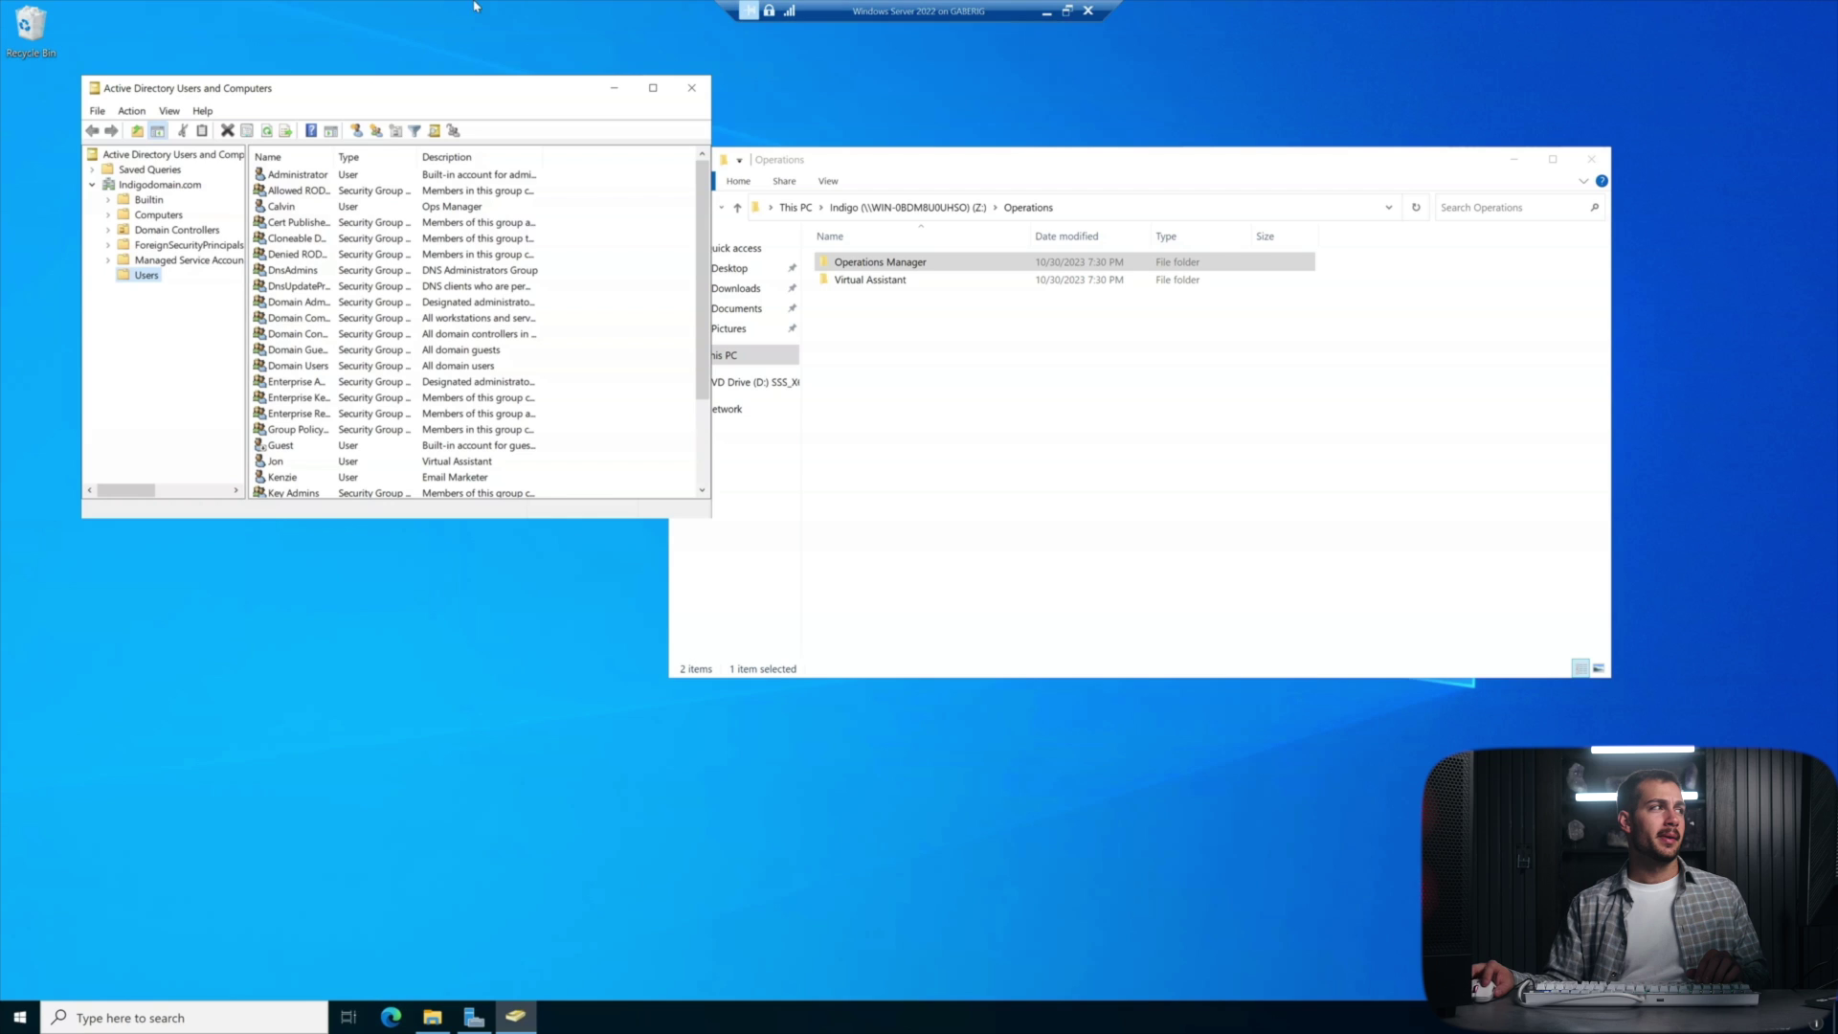
{"action": "left_click", "coordinate": [653, 88]}
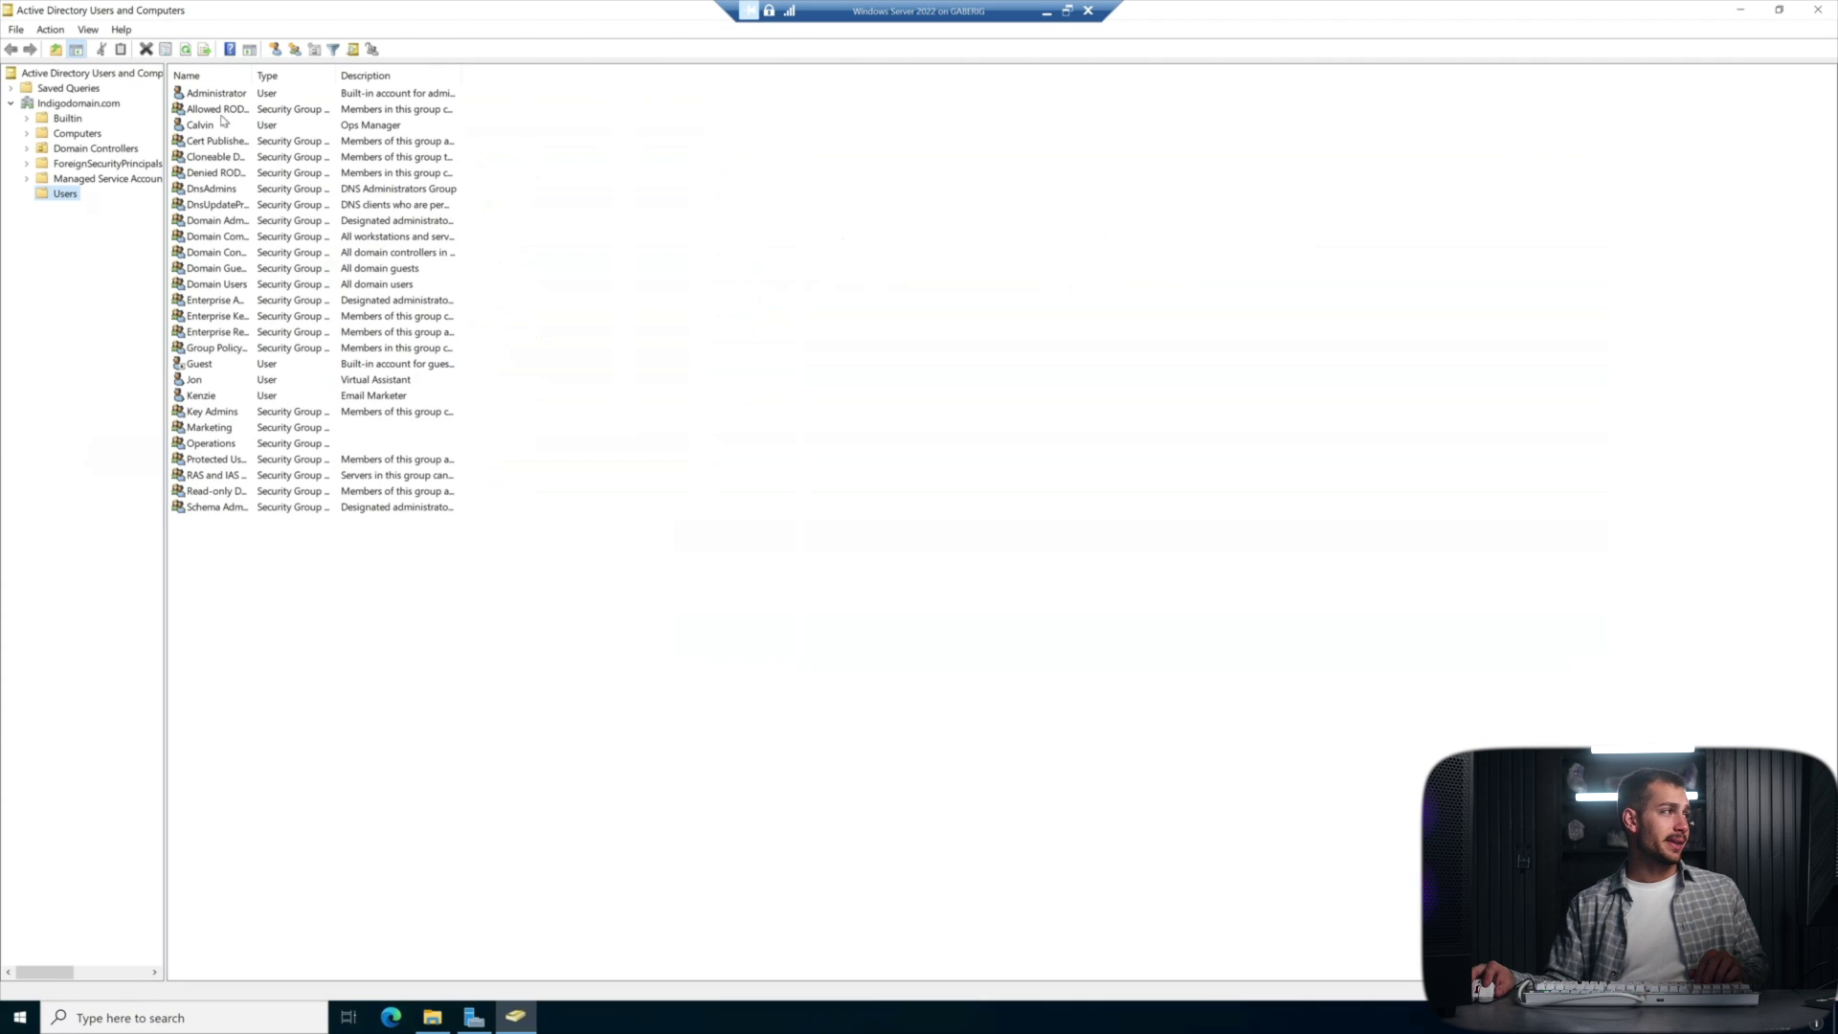
{"action": "right_click", "coordinate": [199, 383]}
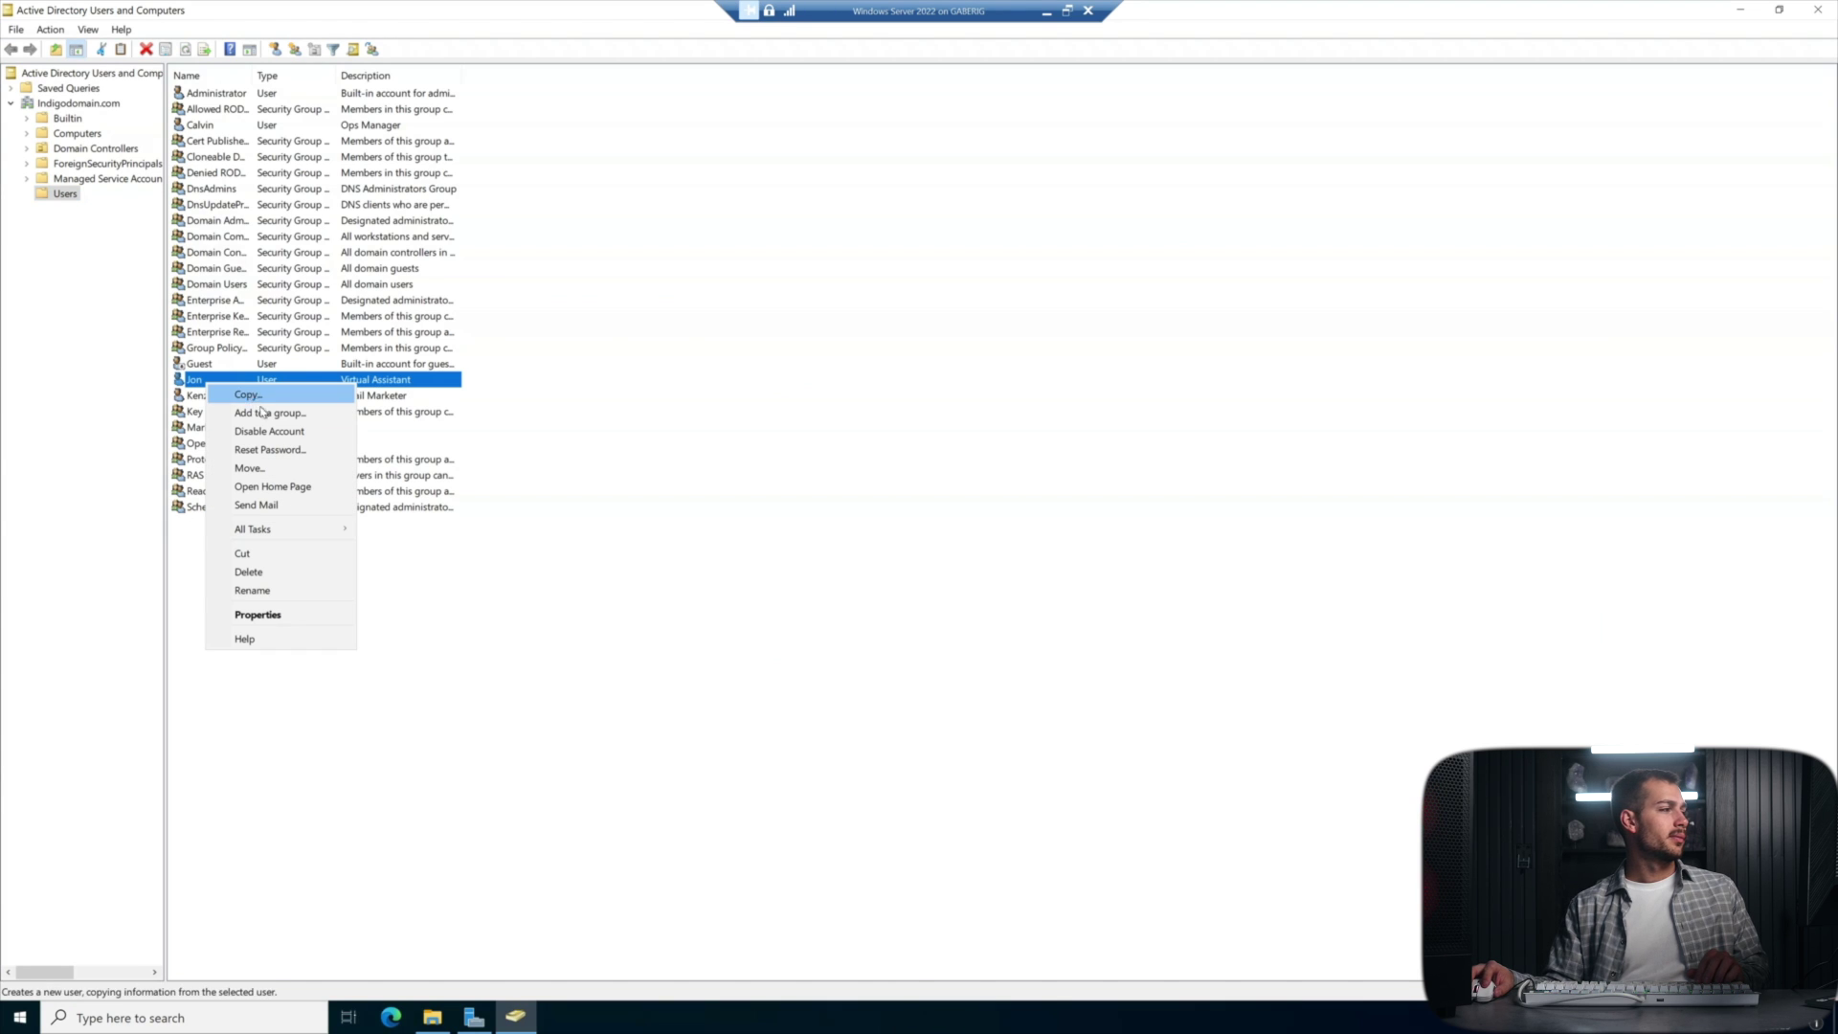
In the first user's Profile settings, connect home drive P: to the Indigo share and save.
{"action": "left_click", "coordinate": [258, 615]}
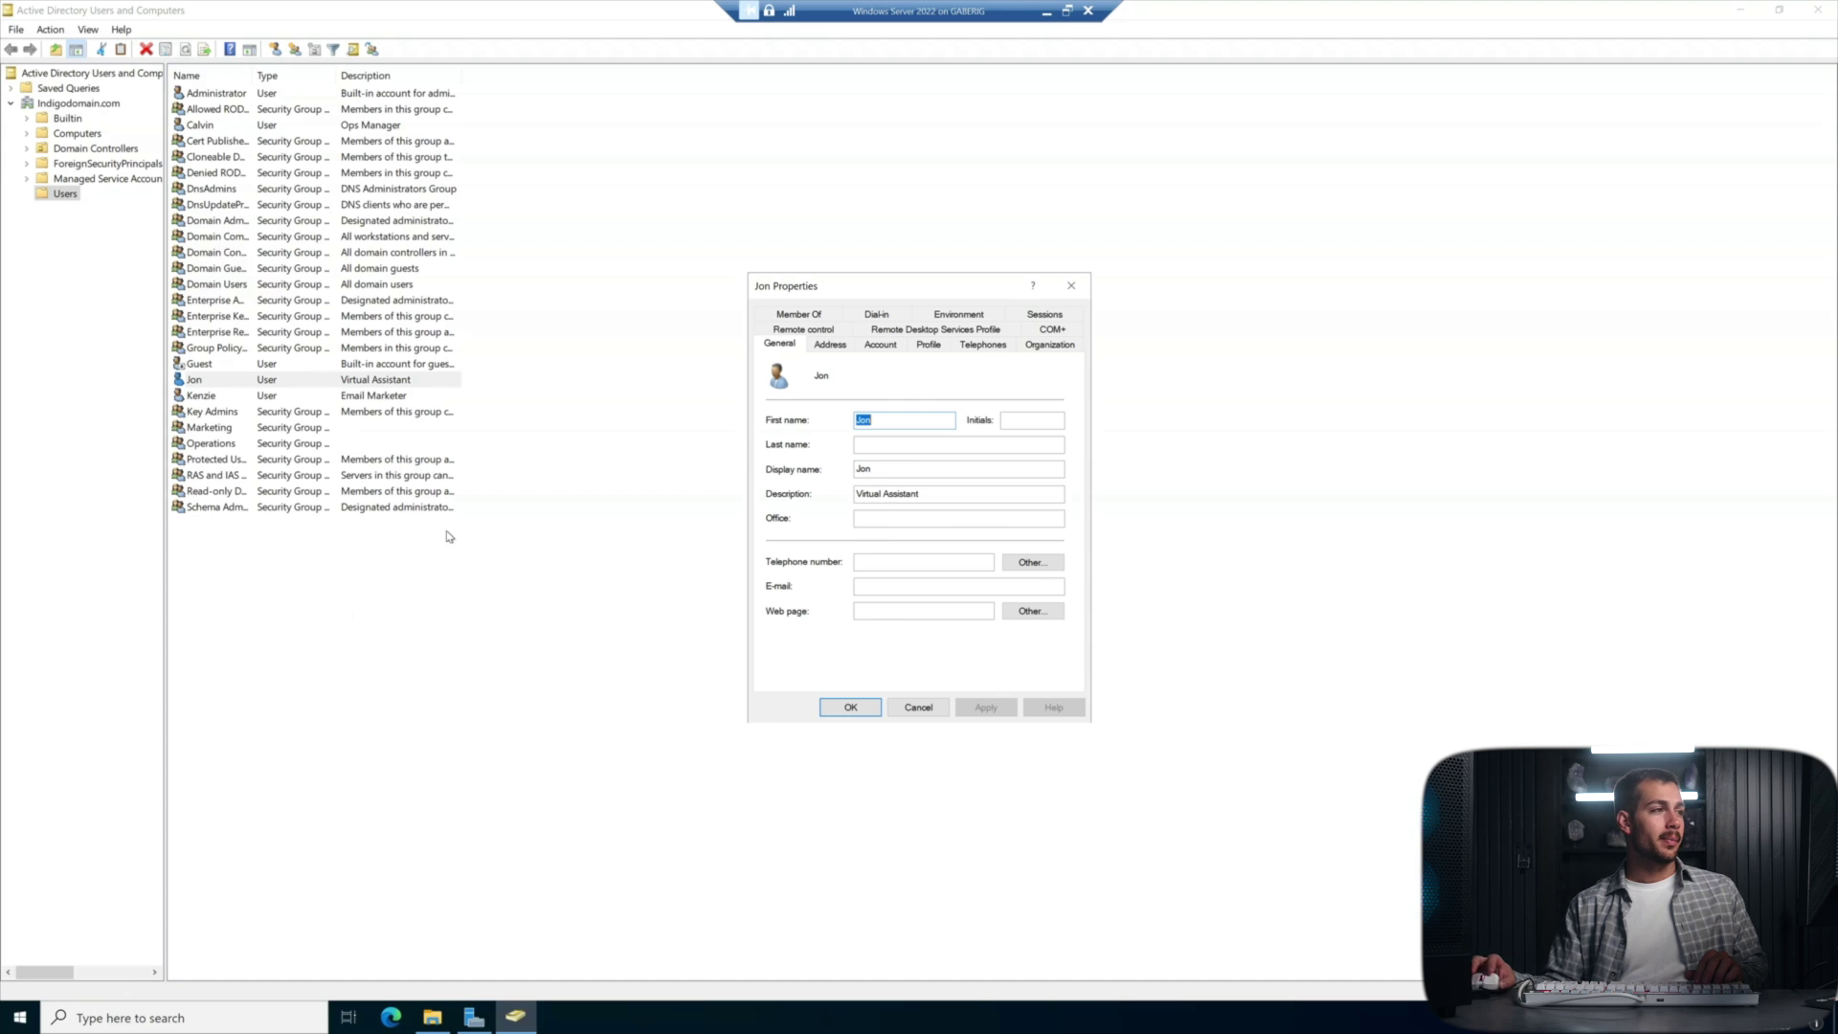
{"action": "left_click", "coordinate": [929, 345]}
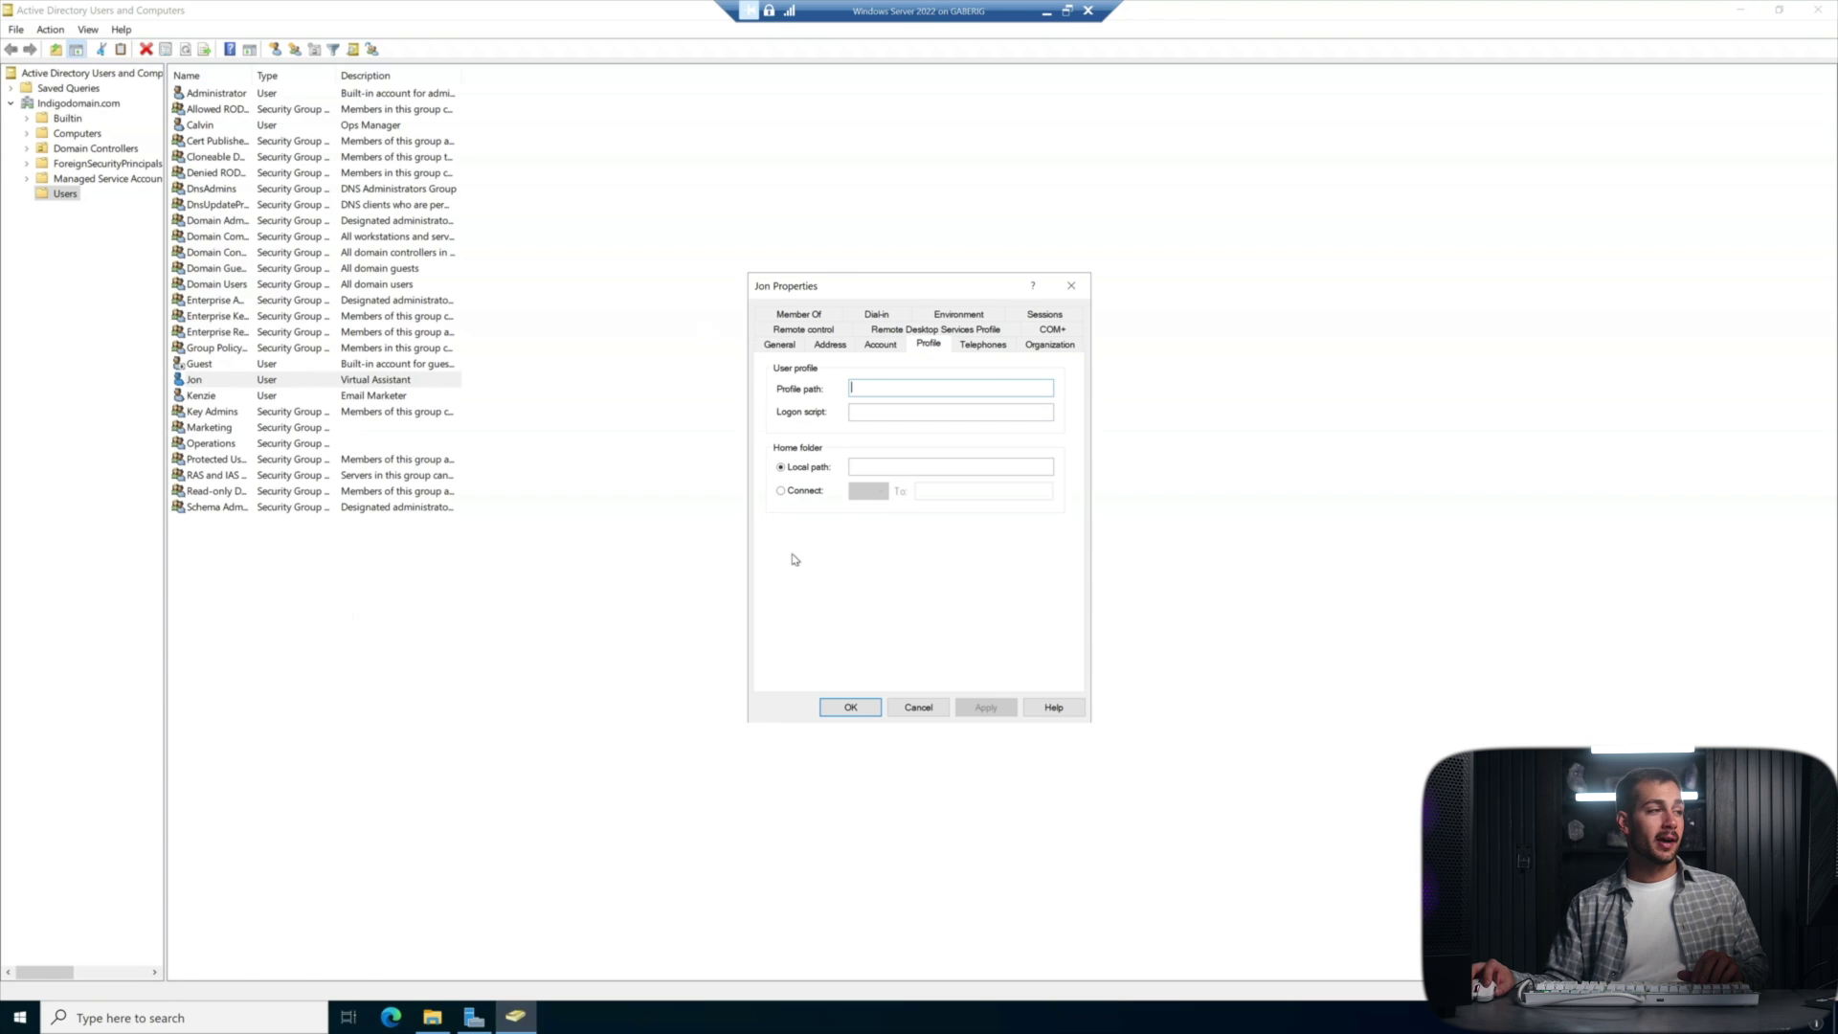
{"action": "left_click", "coordinate": [782, 490]}
{"action": "left_click_drag", "start_coordinate": [839, 288], "coordinate": [1067, 324]}
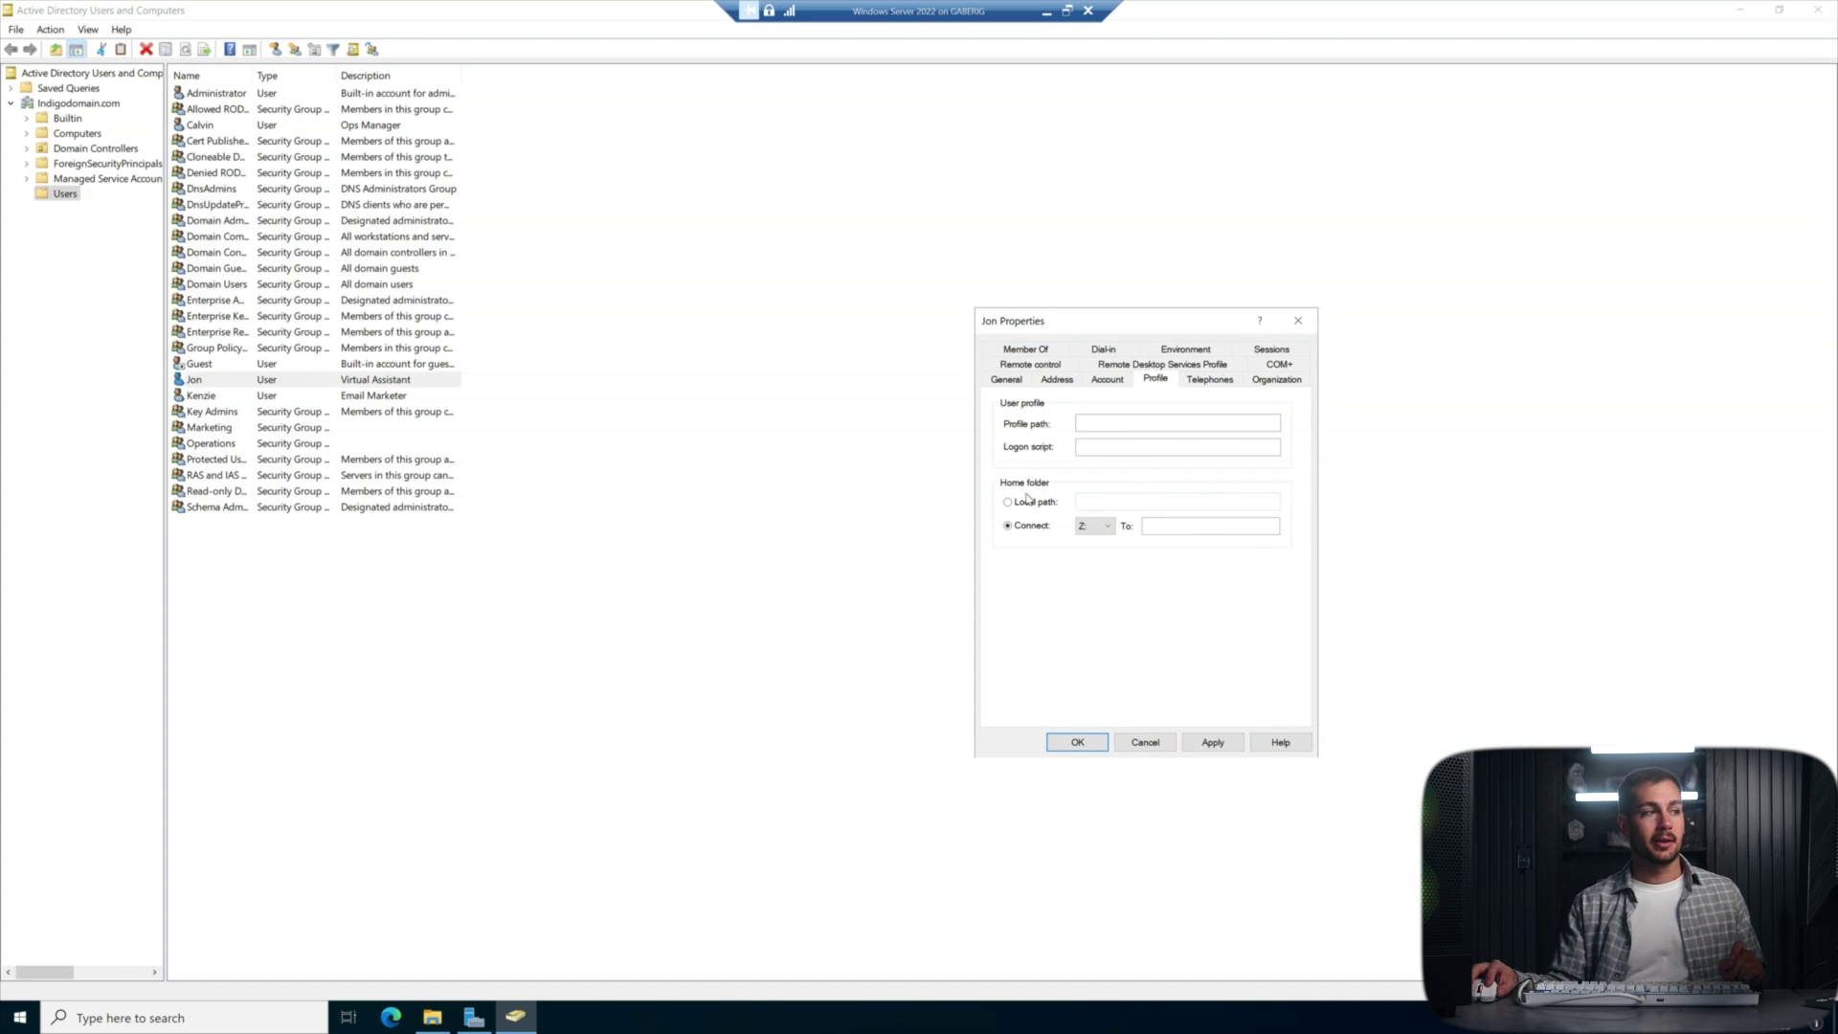
{"action": "left_click", "coordinate": [1099, 526]}
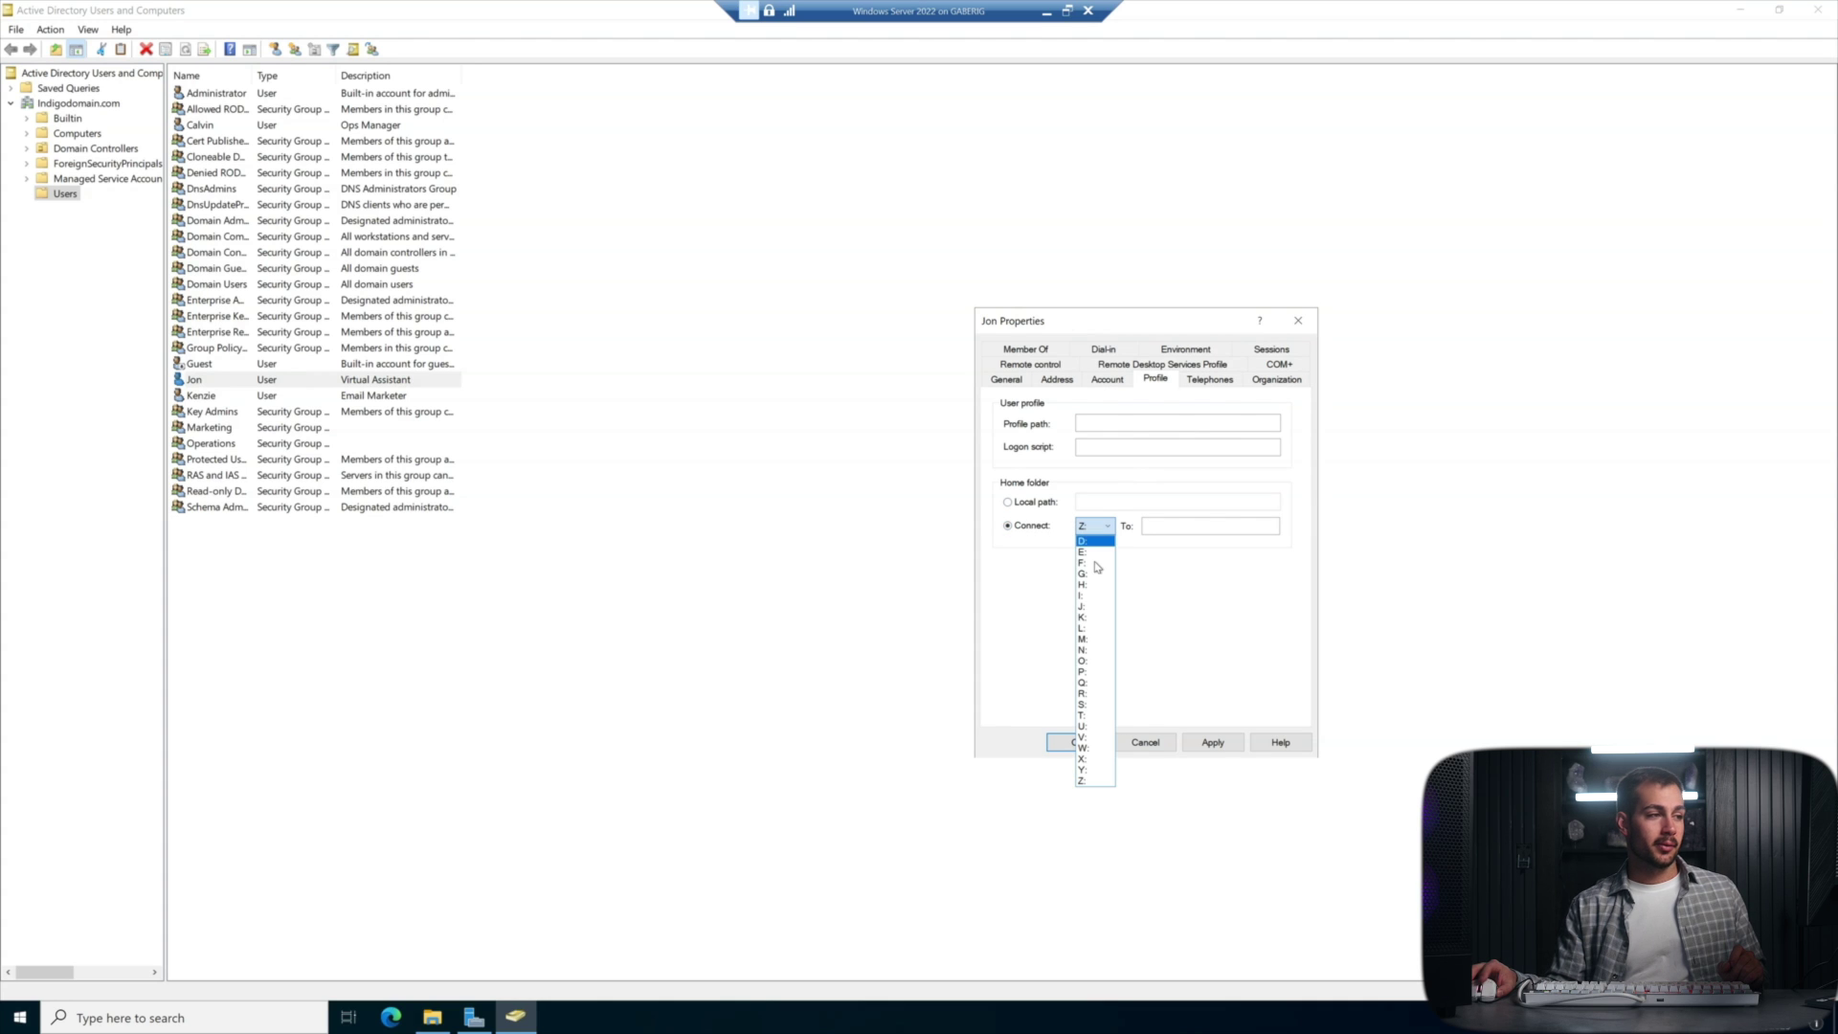
{"action": "left_click", "coordinate": [1099, 672]}
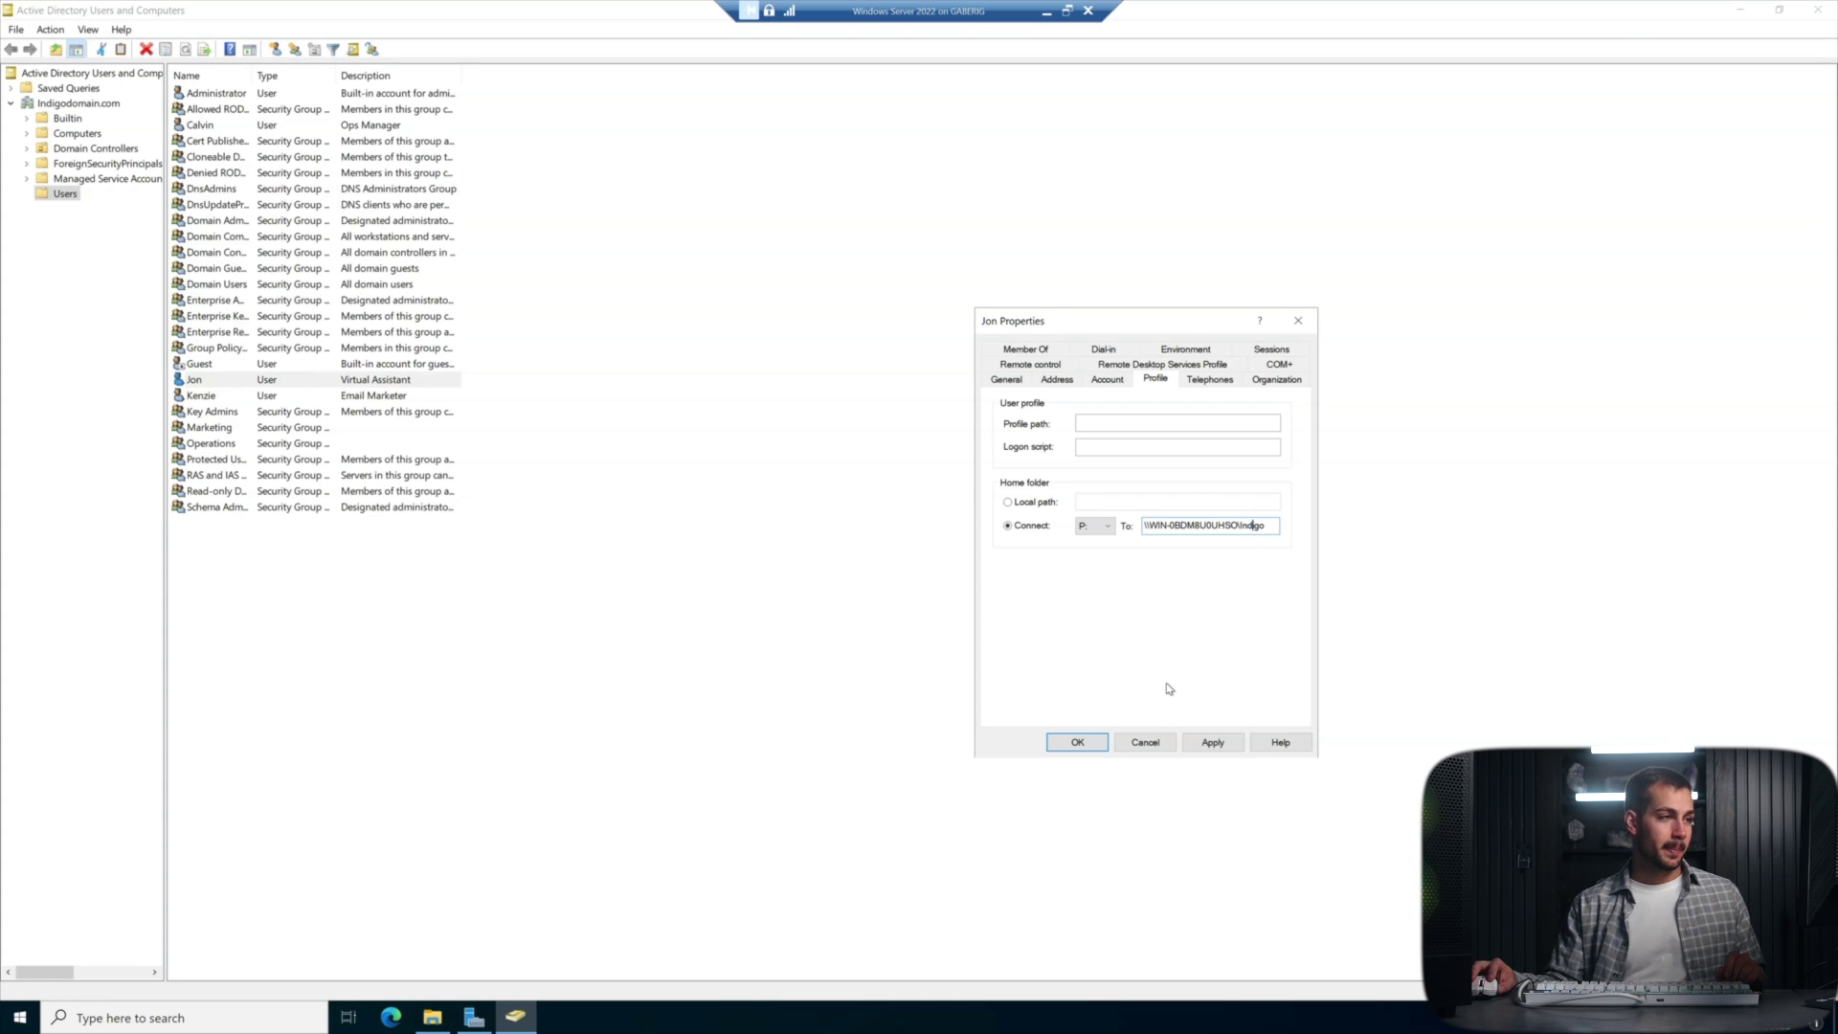
{"action": "left_click", "coordinate": [1214, 743]}
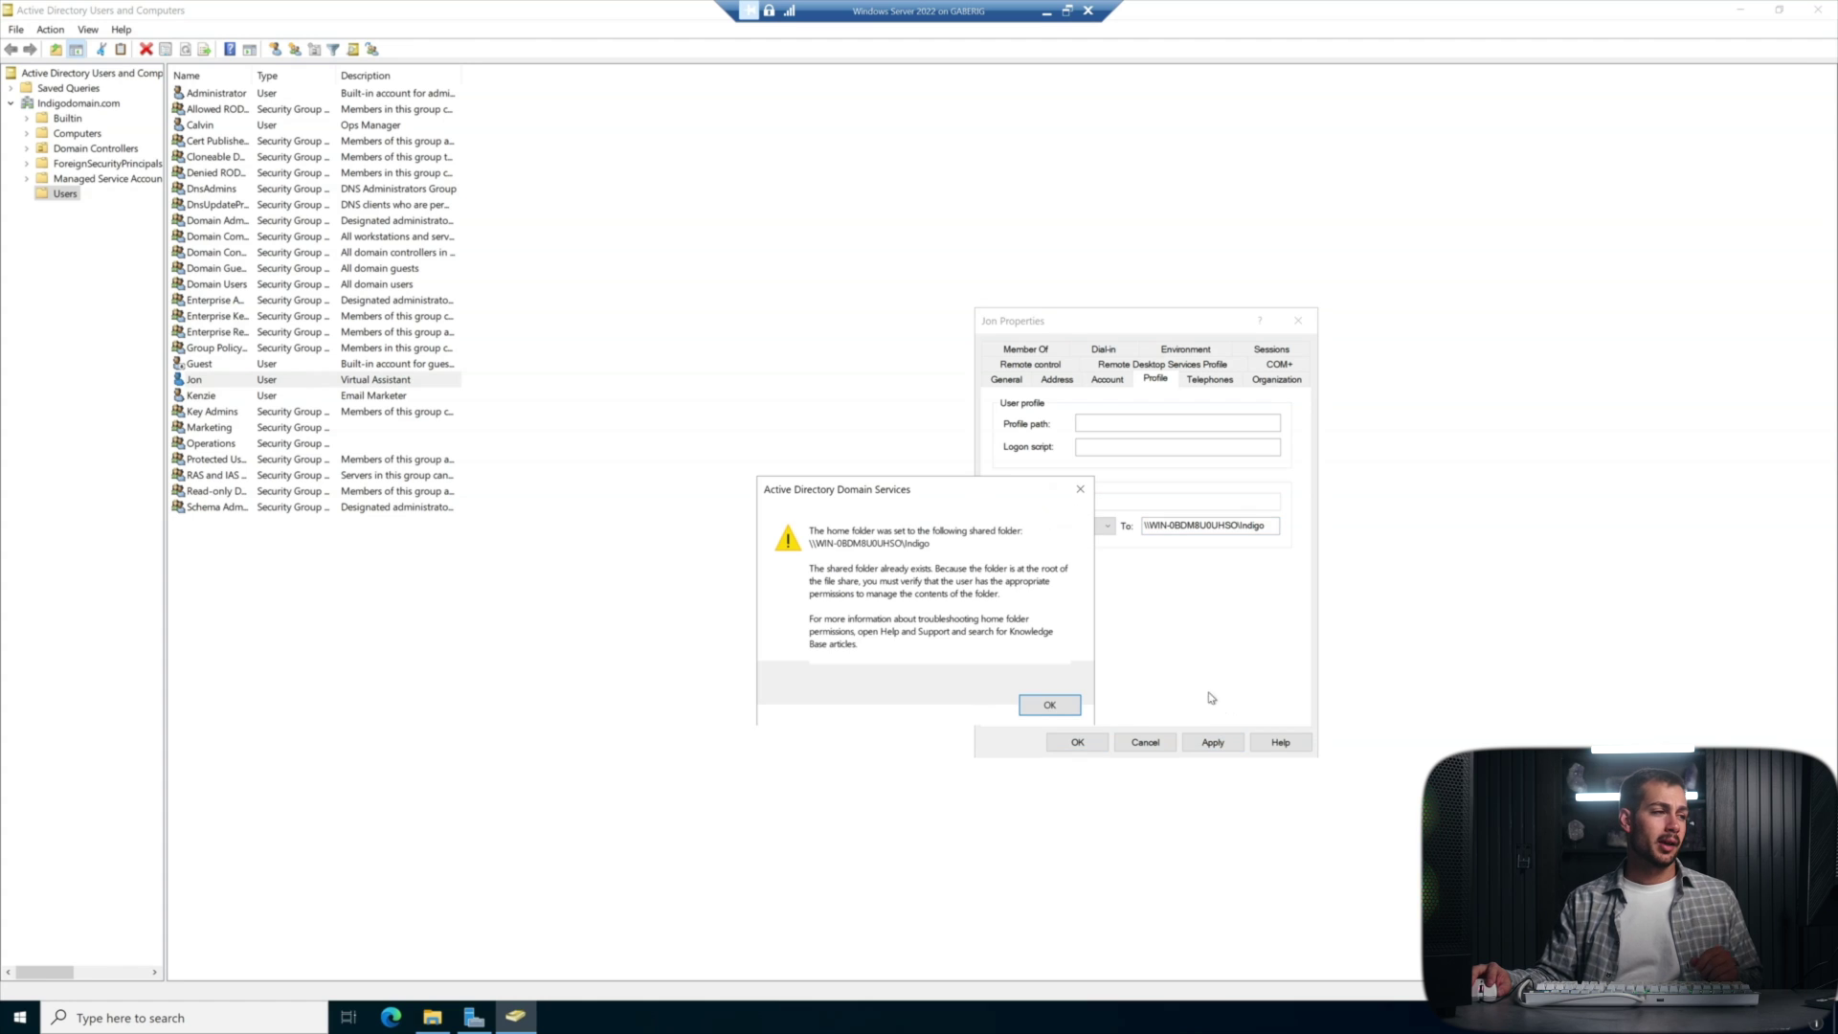
{"action": "left_click", "coordinate": [1074, 706]}
{"action": "left_click", "coordinate": [1084, 744]}
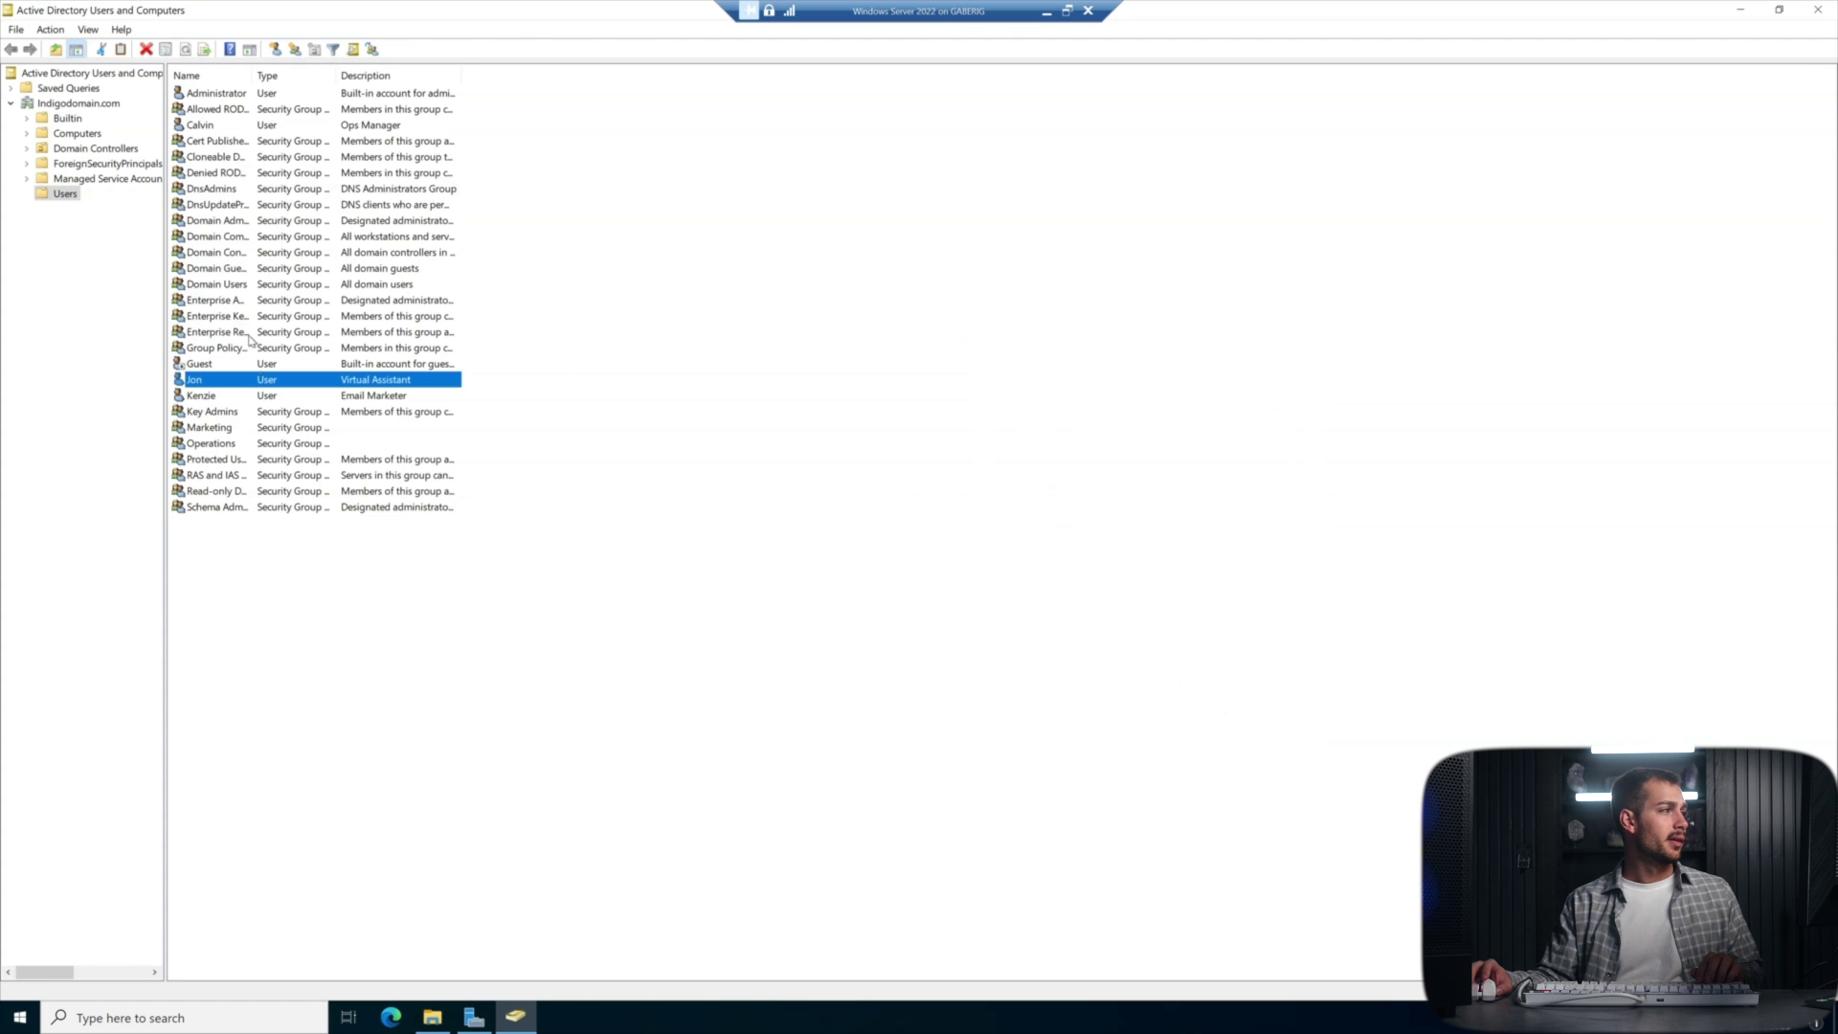
Map the second user's home folder to drive P: with the pasted Indigo share path and save.
{"action": "right_click", "coordinate": [247, 400]}
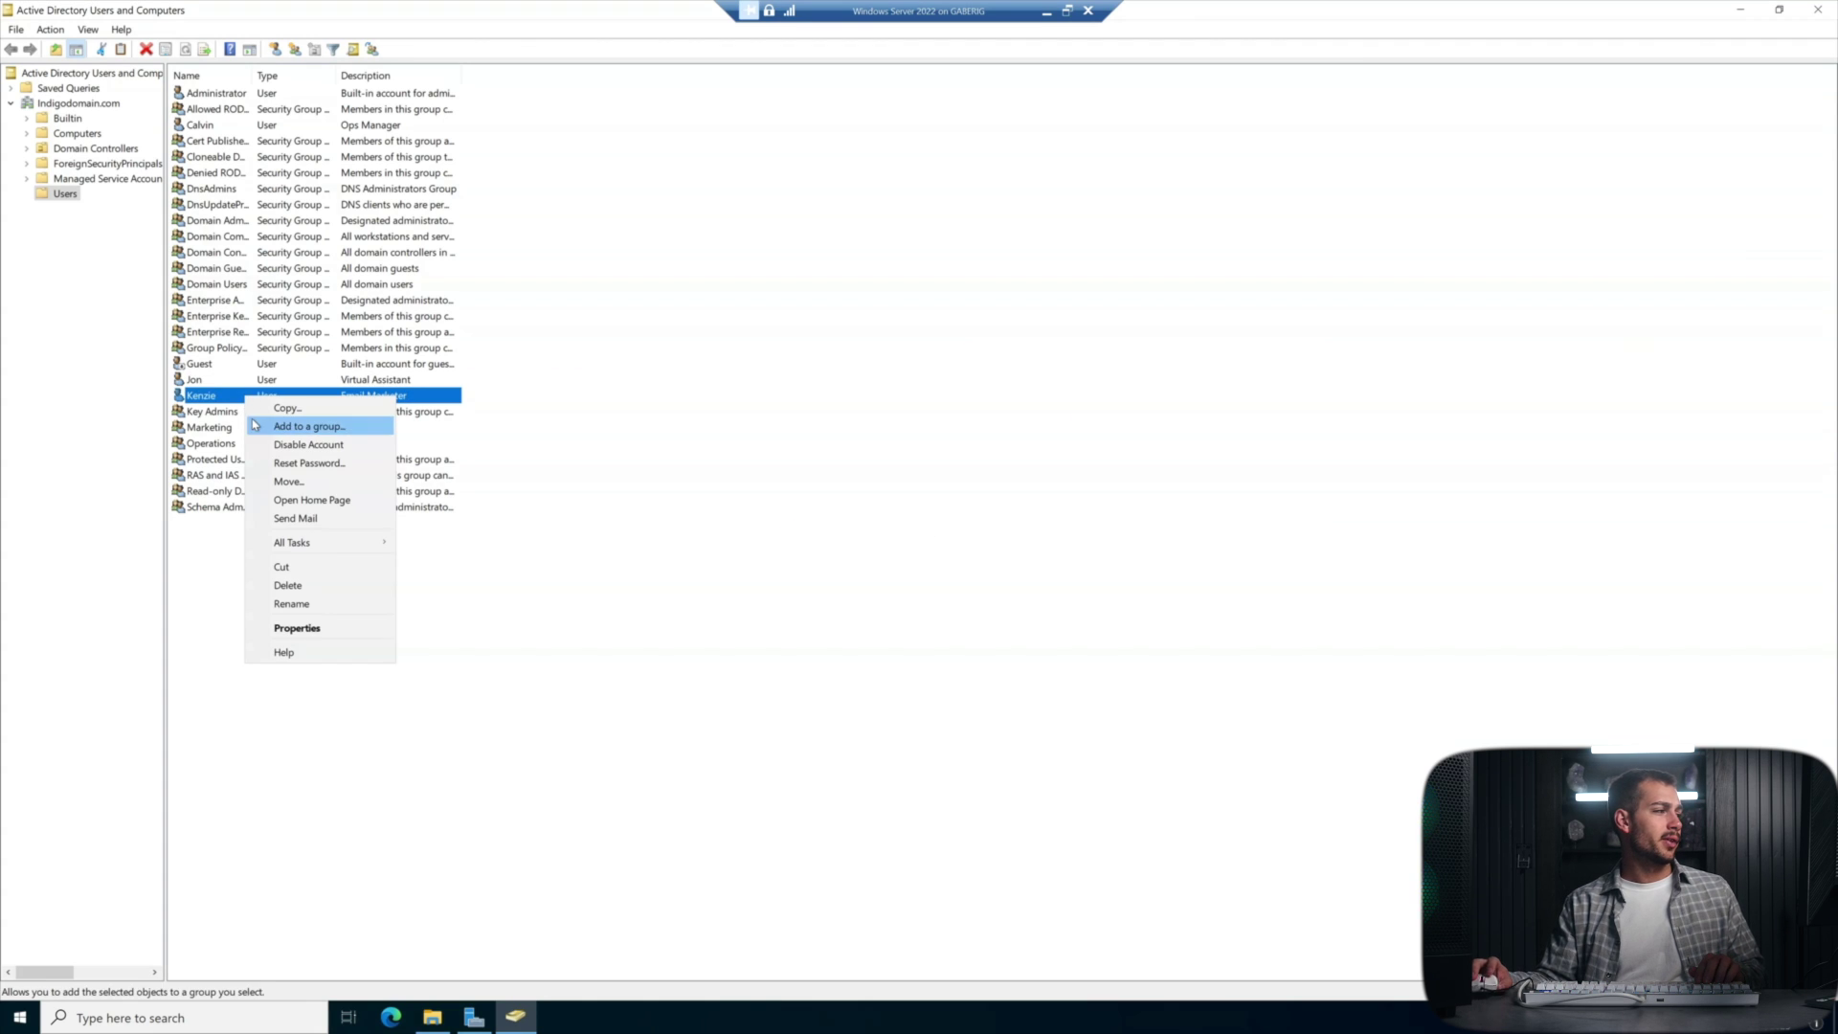
{"action": "left_click", "coordinate": [336, 632]}
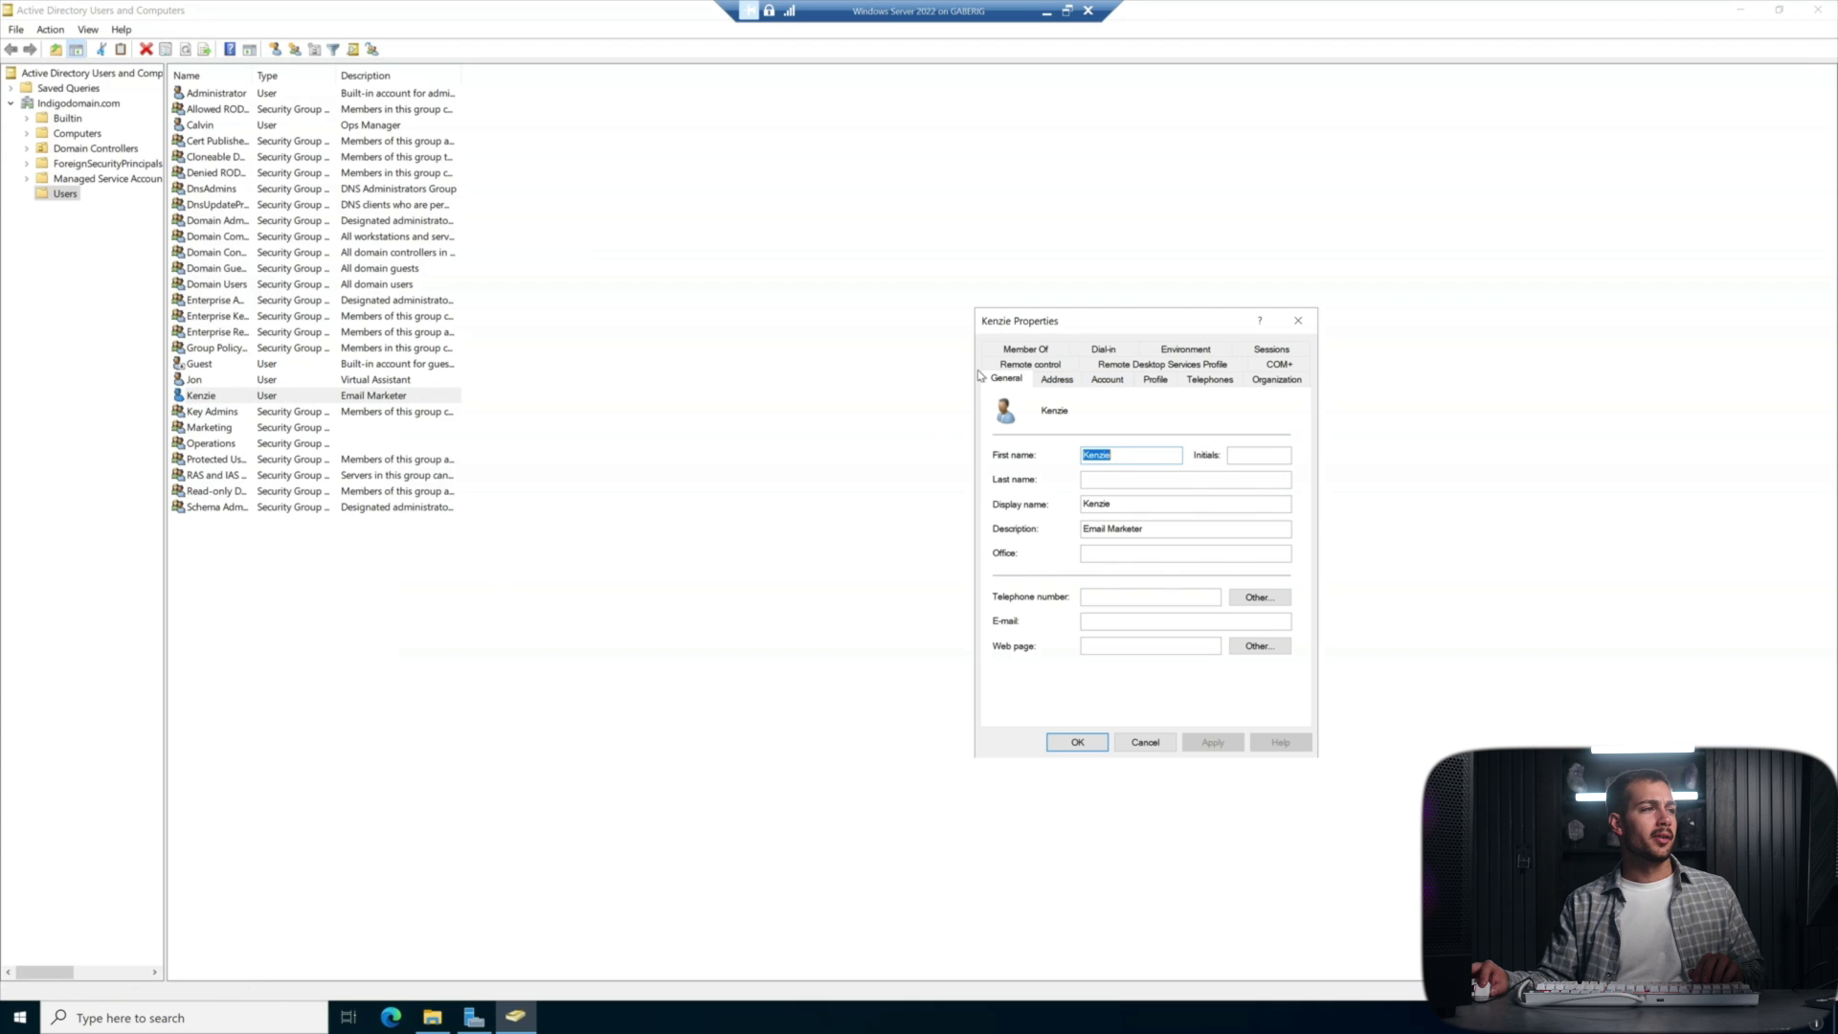
{"action": "left_click", "coordinate": [1158, 381]}
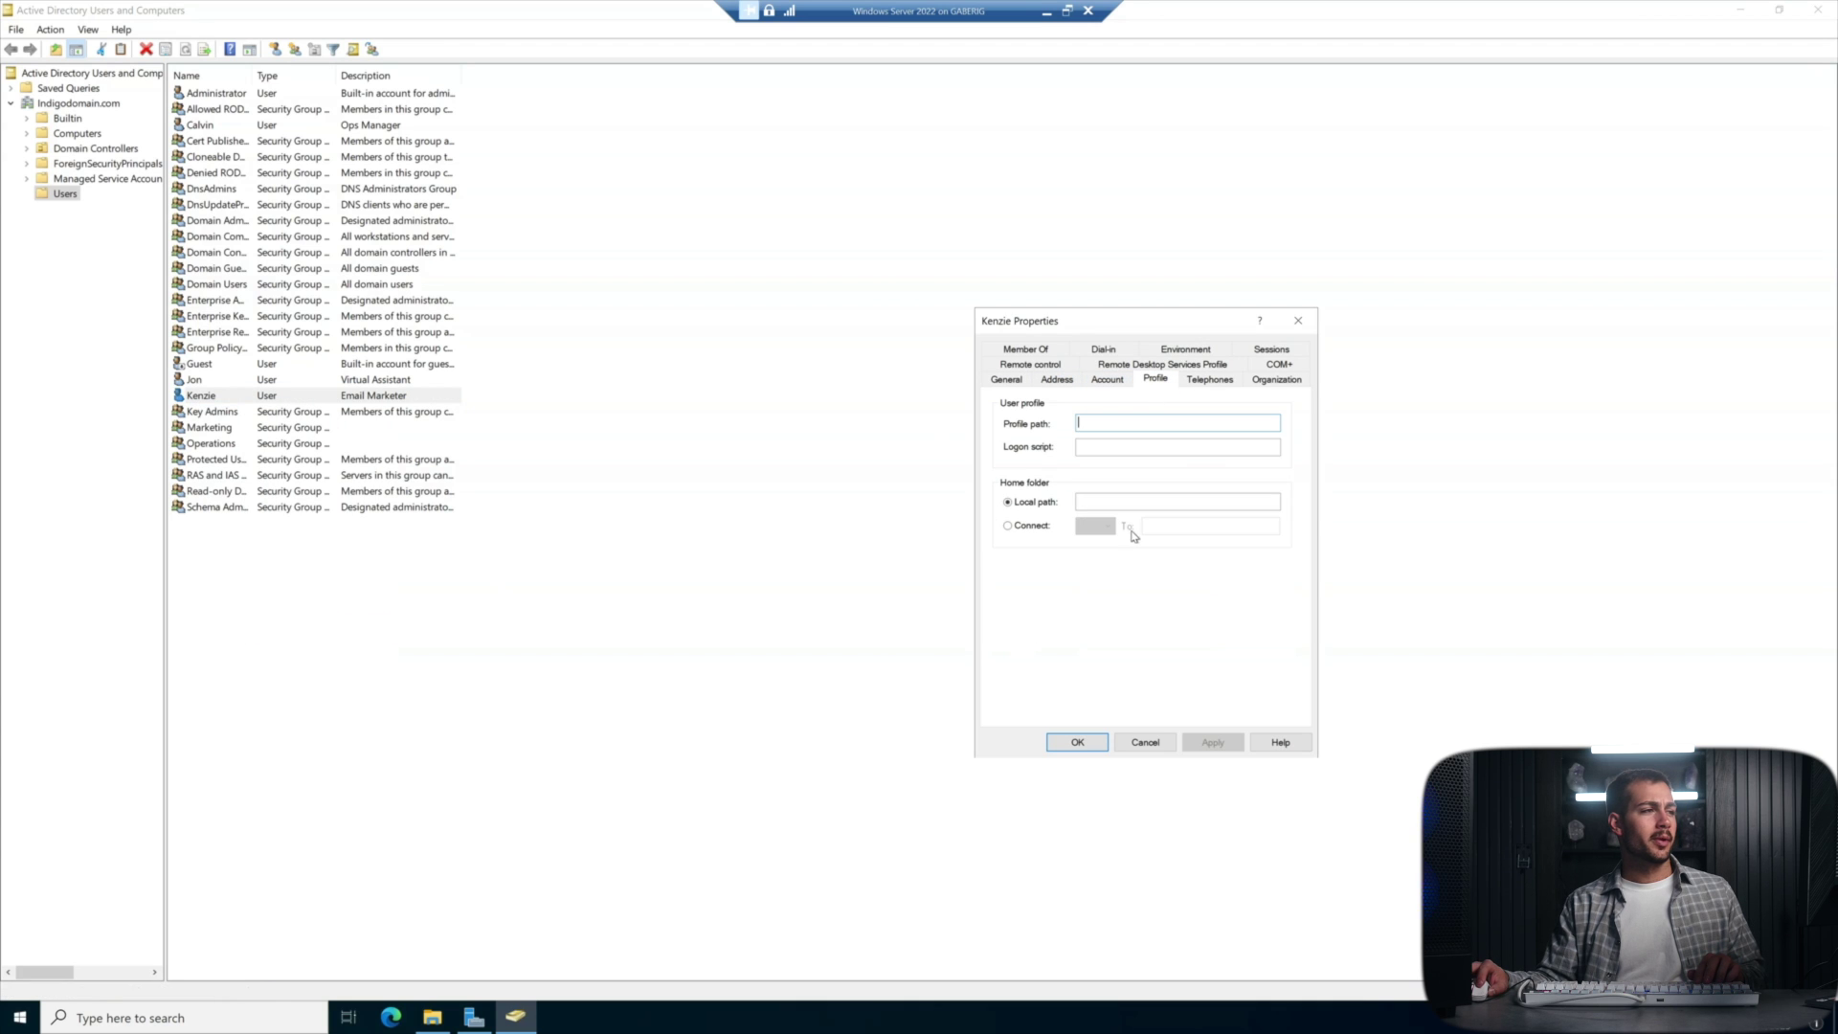
{"action": "left_click", "coordinate": [1009, 526]}
{"action": "left_click", "coordinate": [1097, 526]}
{"action": "left_click", "coordinate": [1096, 637]}
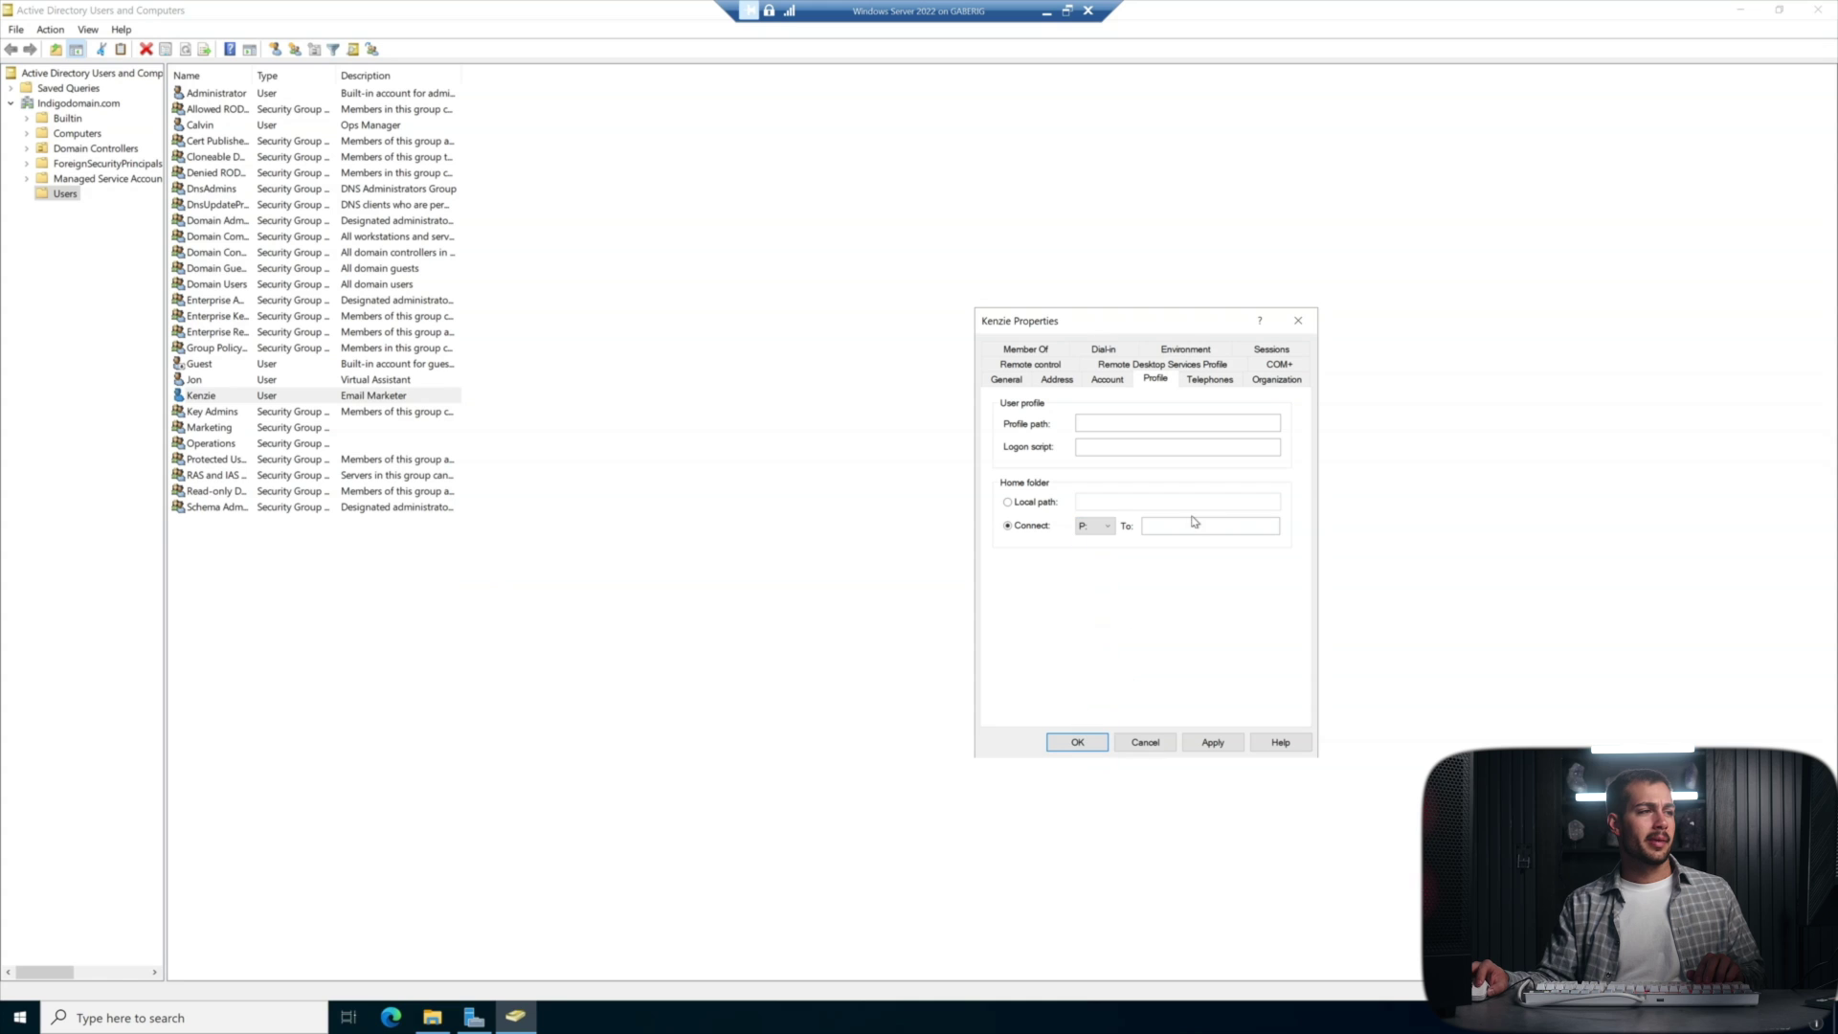
{"action": "type", "text": "\\\\WIN-0BTM8U0UHSO\\Indigo"}
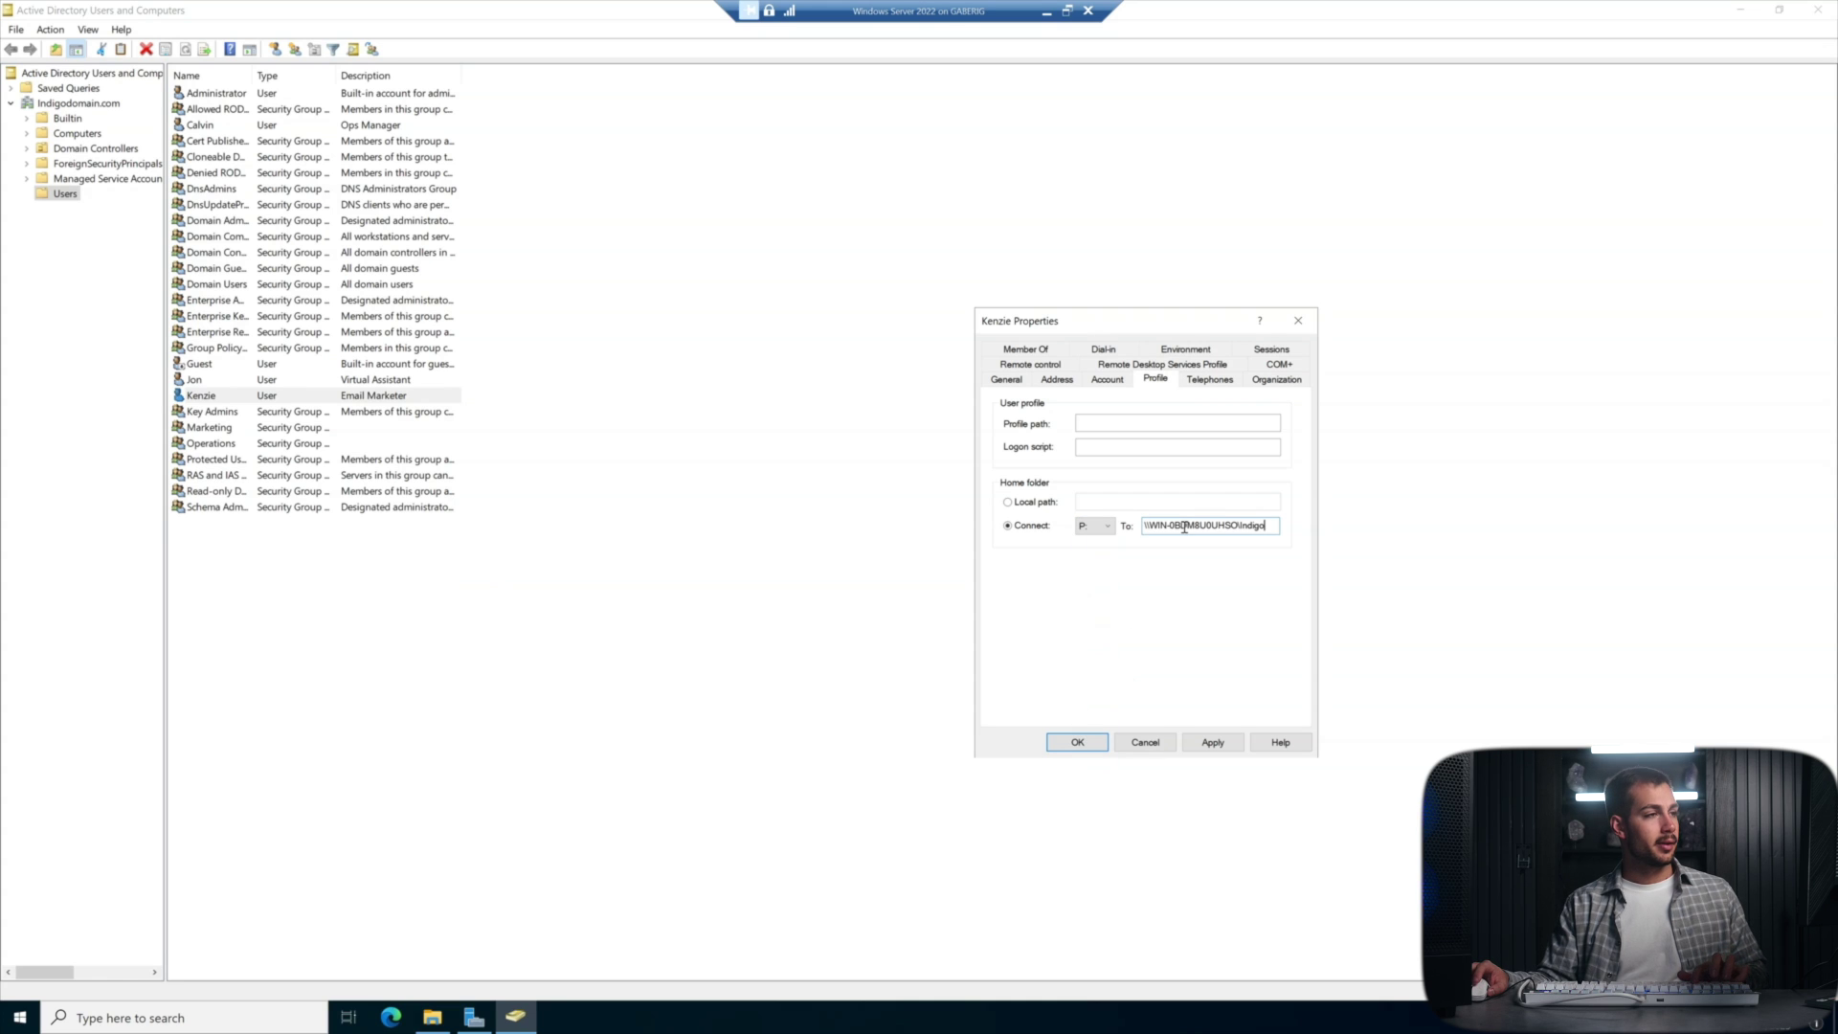
{"action": "left_click", "coordinate": [1214, 749]}
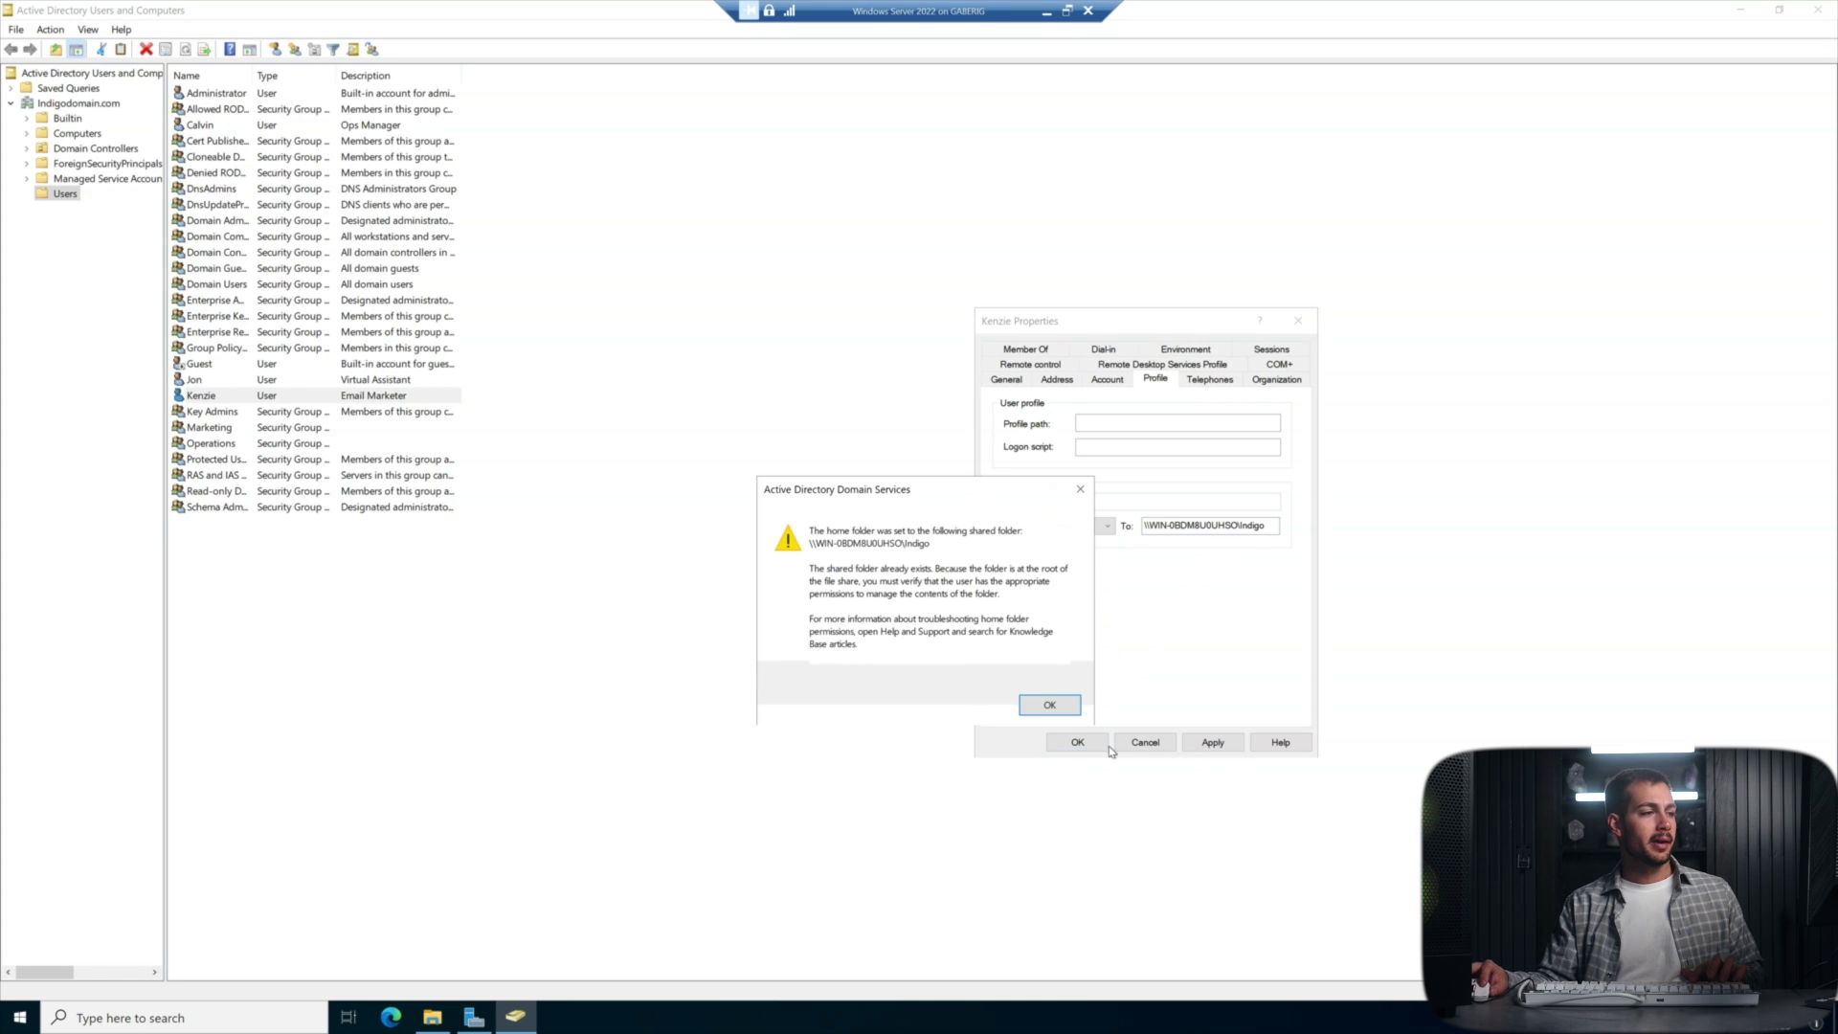
{"action": "left_click", "coordinate": [1050, 709]}
{"action": "left_click", "coordinate": [1078, 742]}
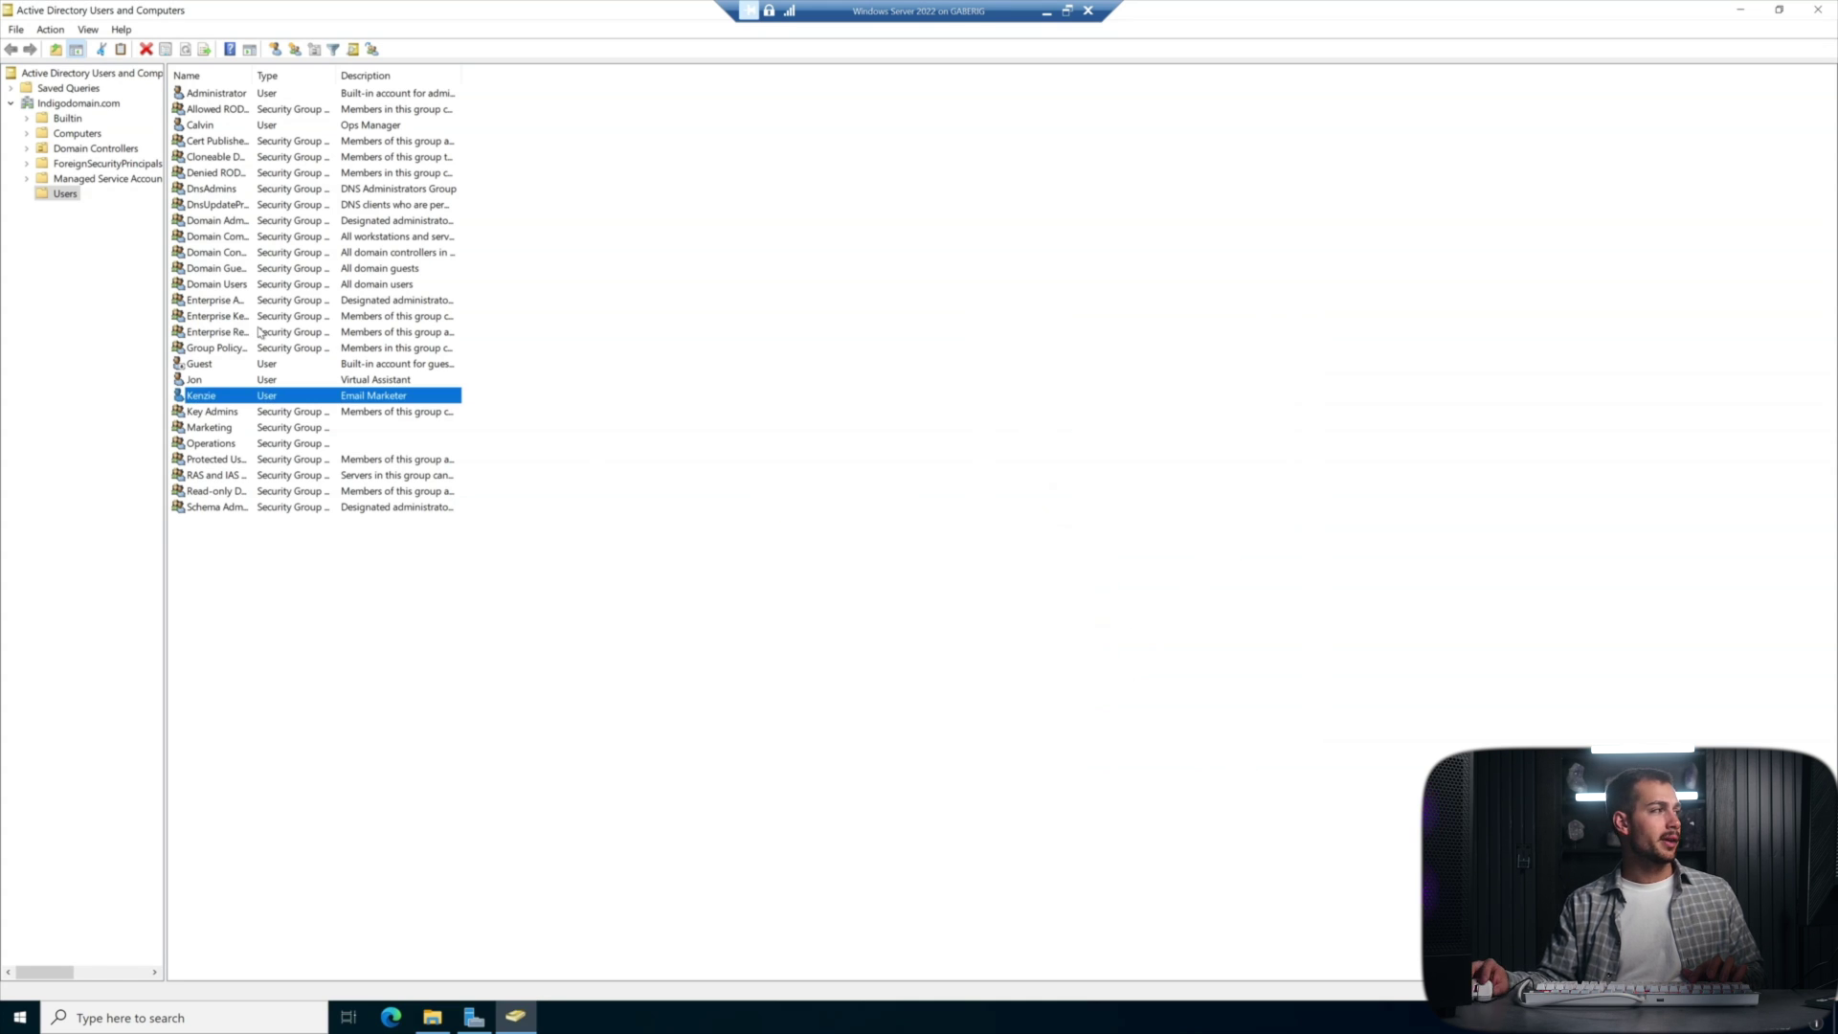
In the third user's Profile settings, set the home folder to connect drive P:.
{"action": "right_click", "coordinate": [207, 121]}
{"action": "left_click", "coordinate": [278, 351]}
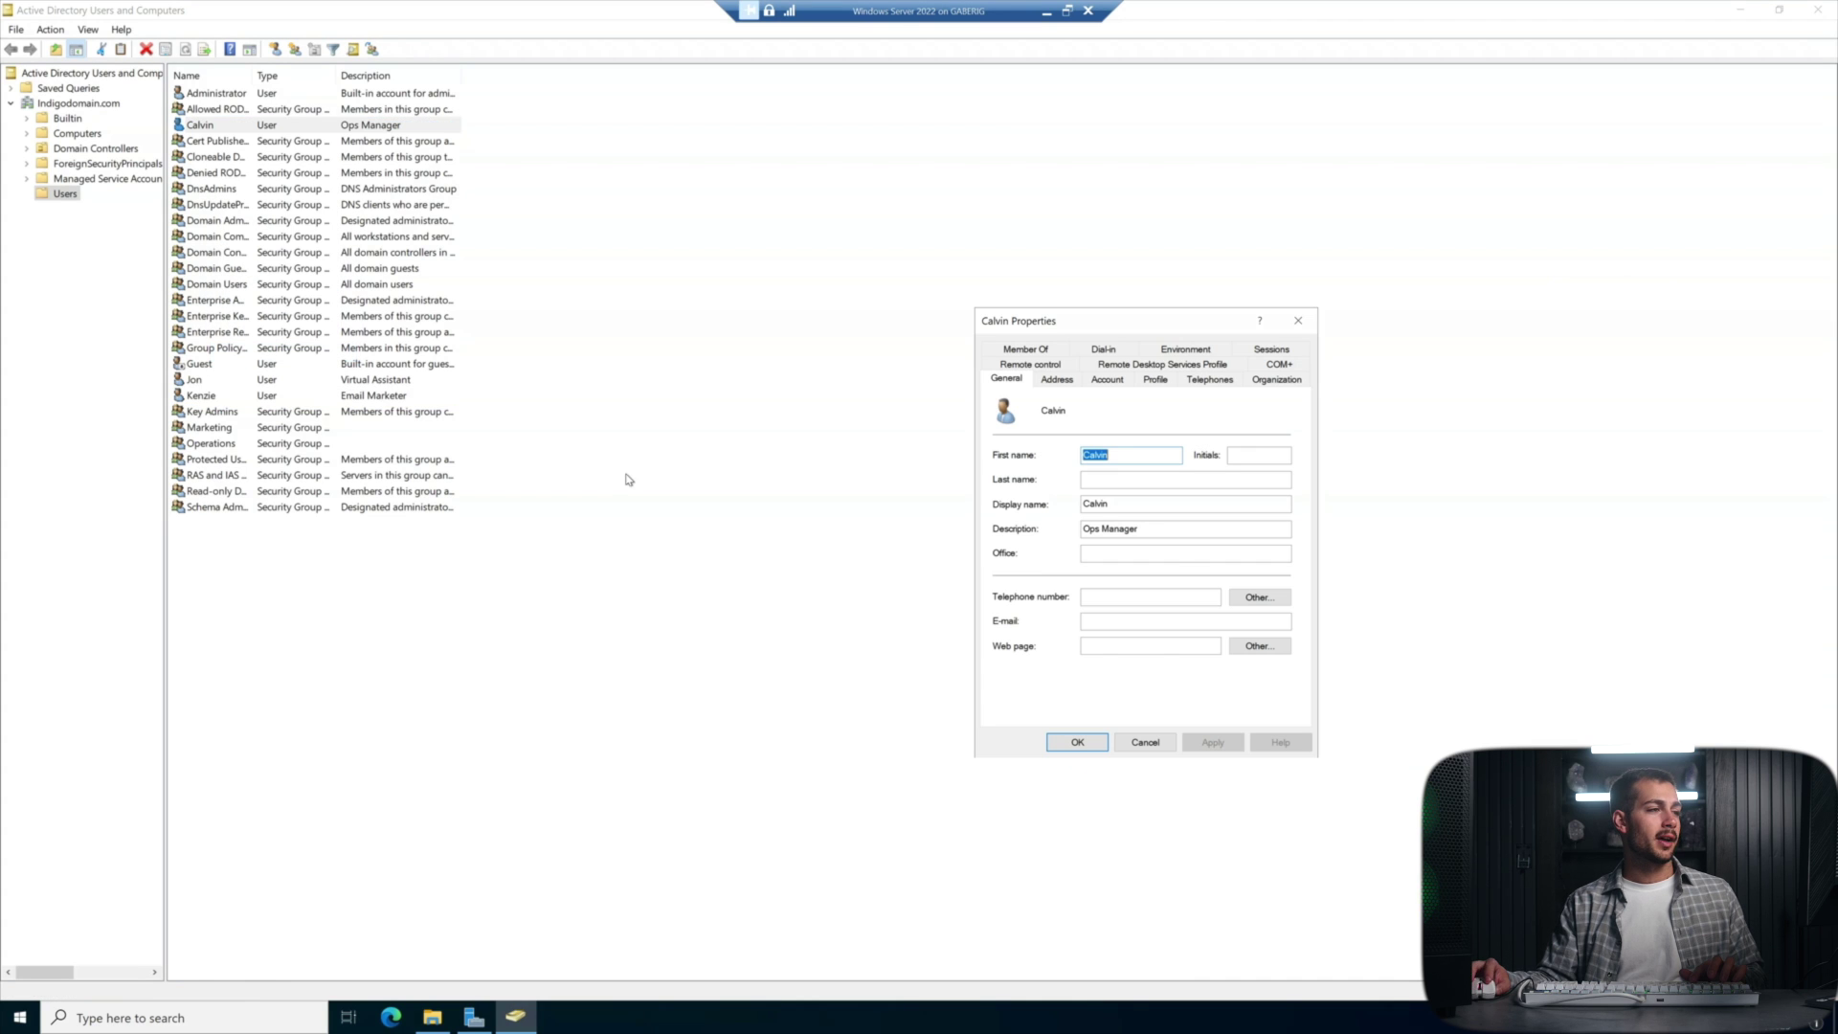
{"action": "left_click", "coordinate": [1156, 379]}
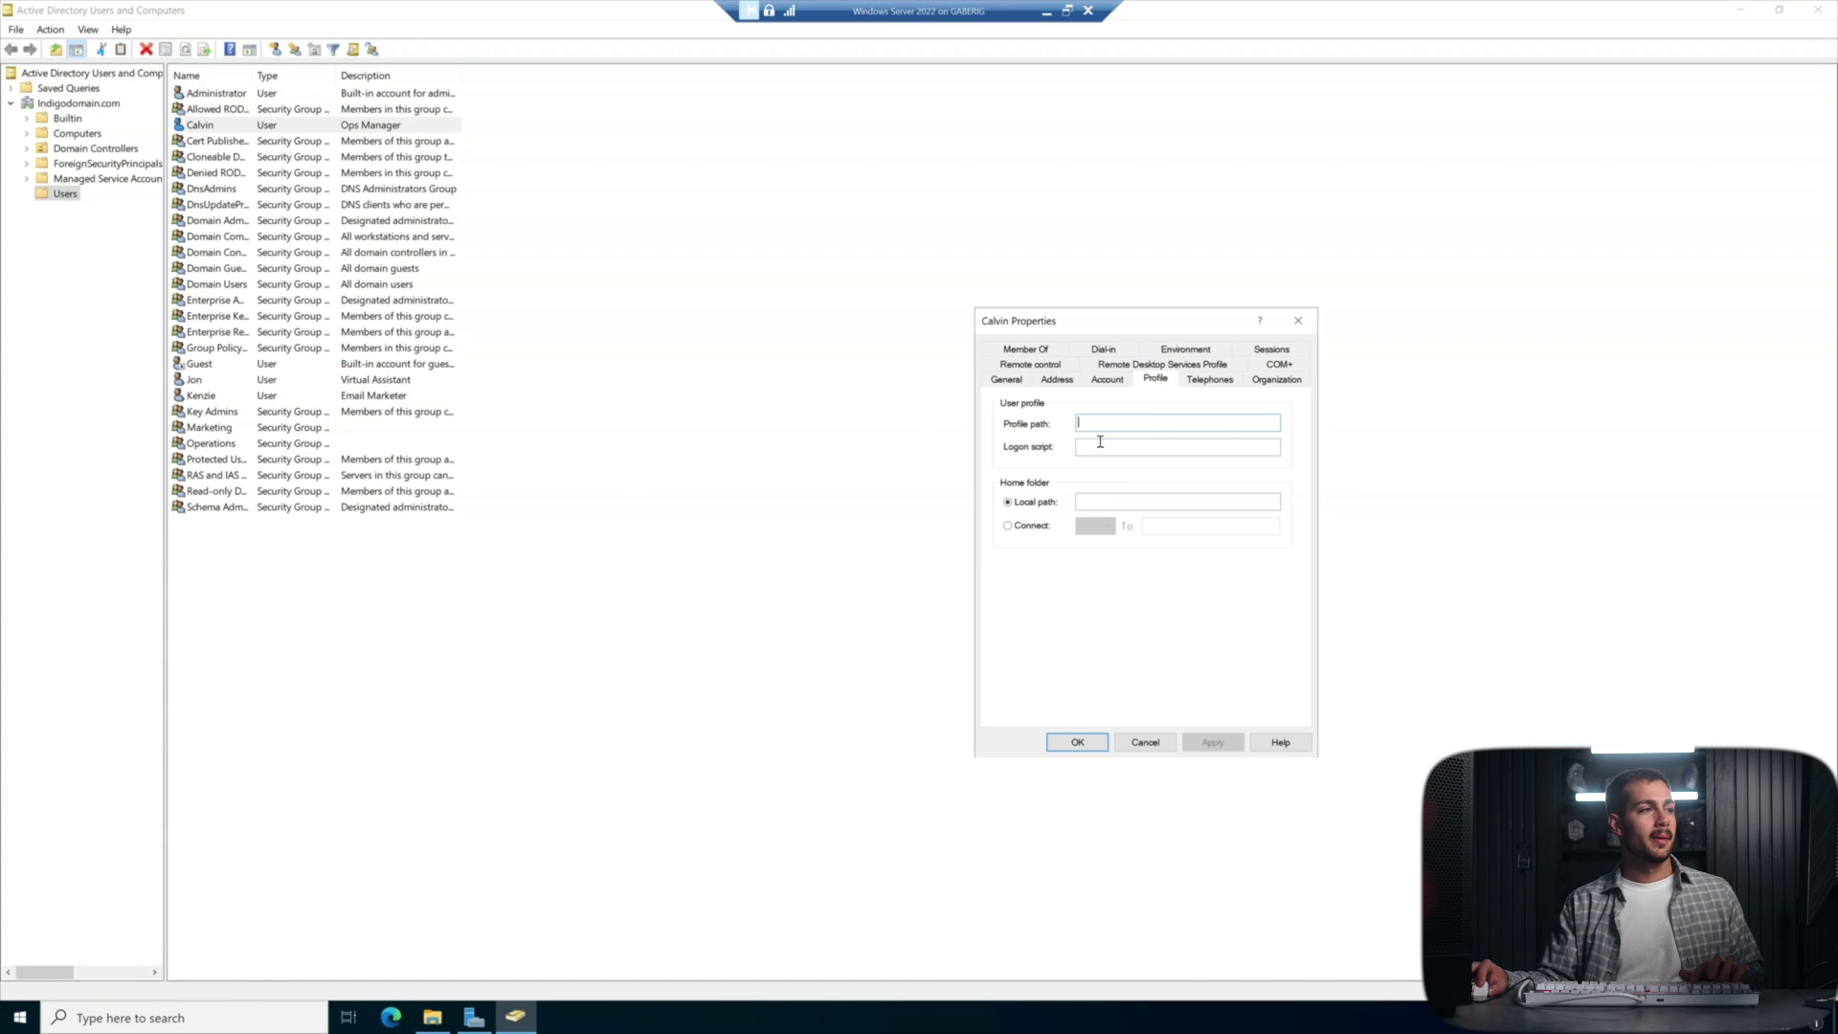
{"action": "left_click", "coordinate": [1008, 525]}
{"action": "left_click", "coordinate": [1083, 529]}
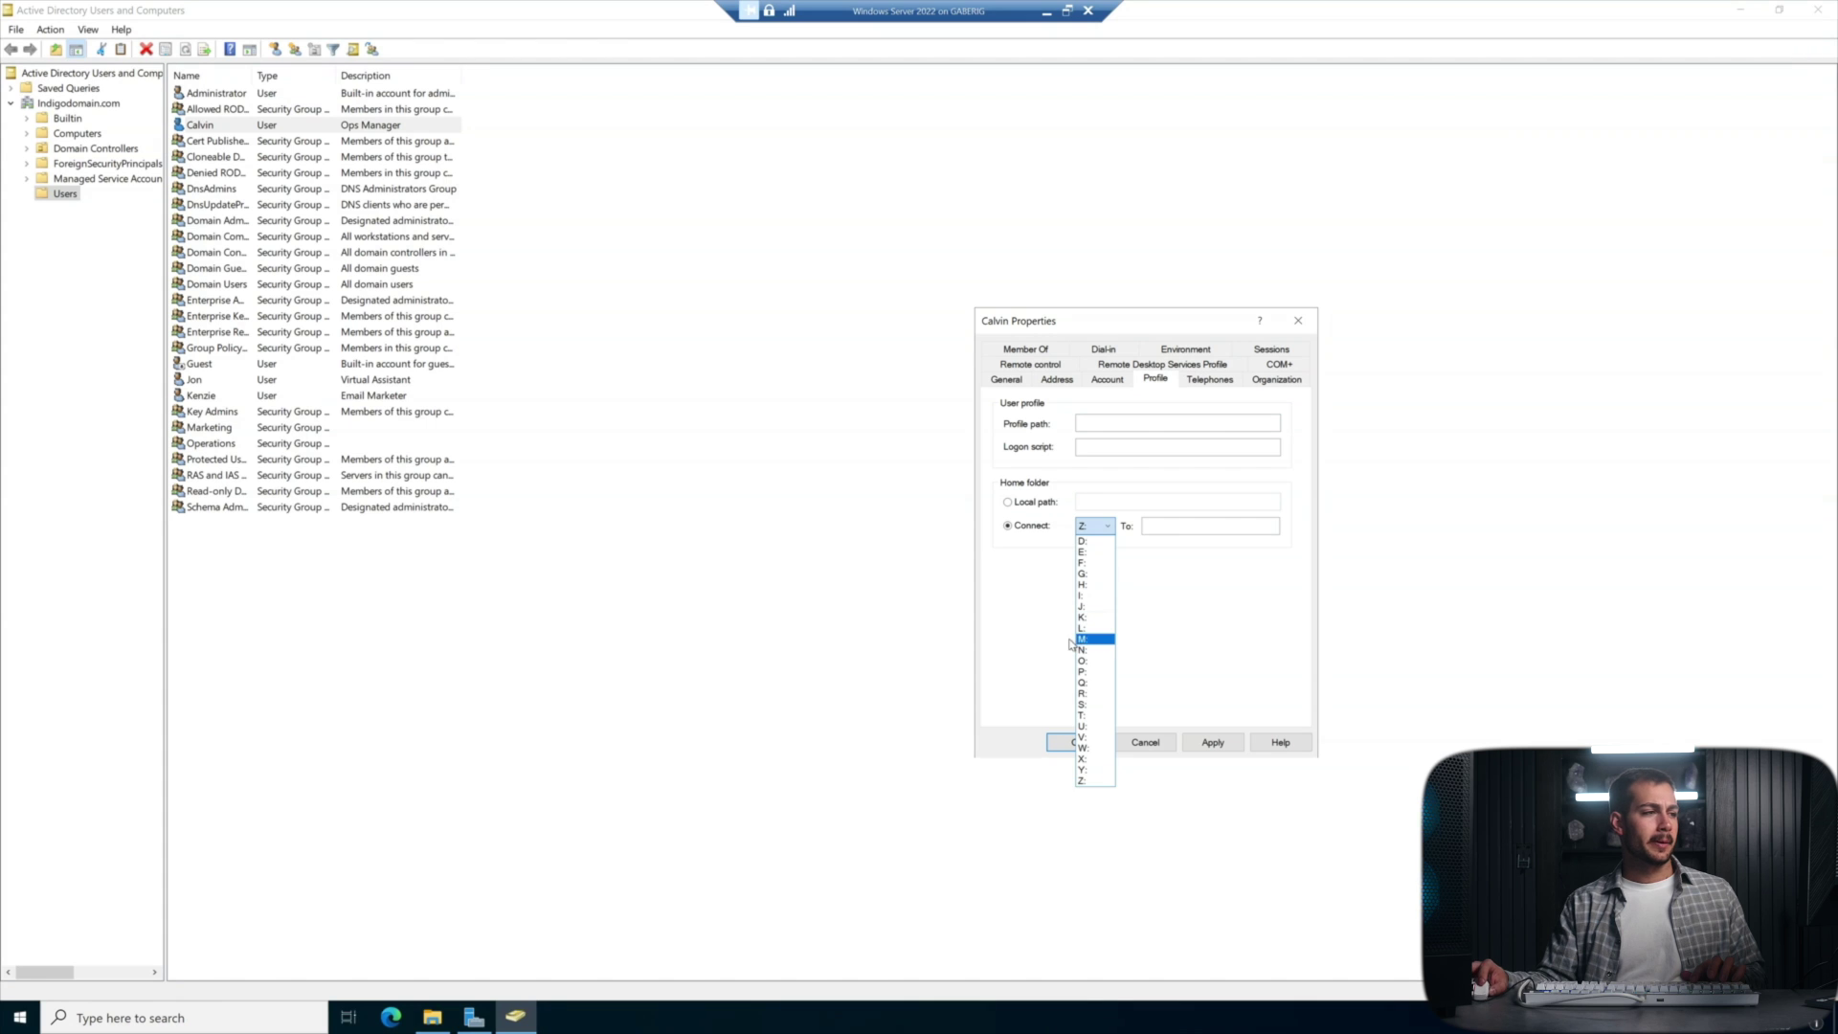
{"action": "left_click", "coordinate": [1082, 671]}
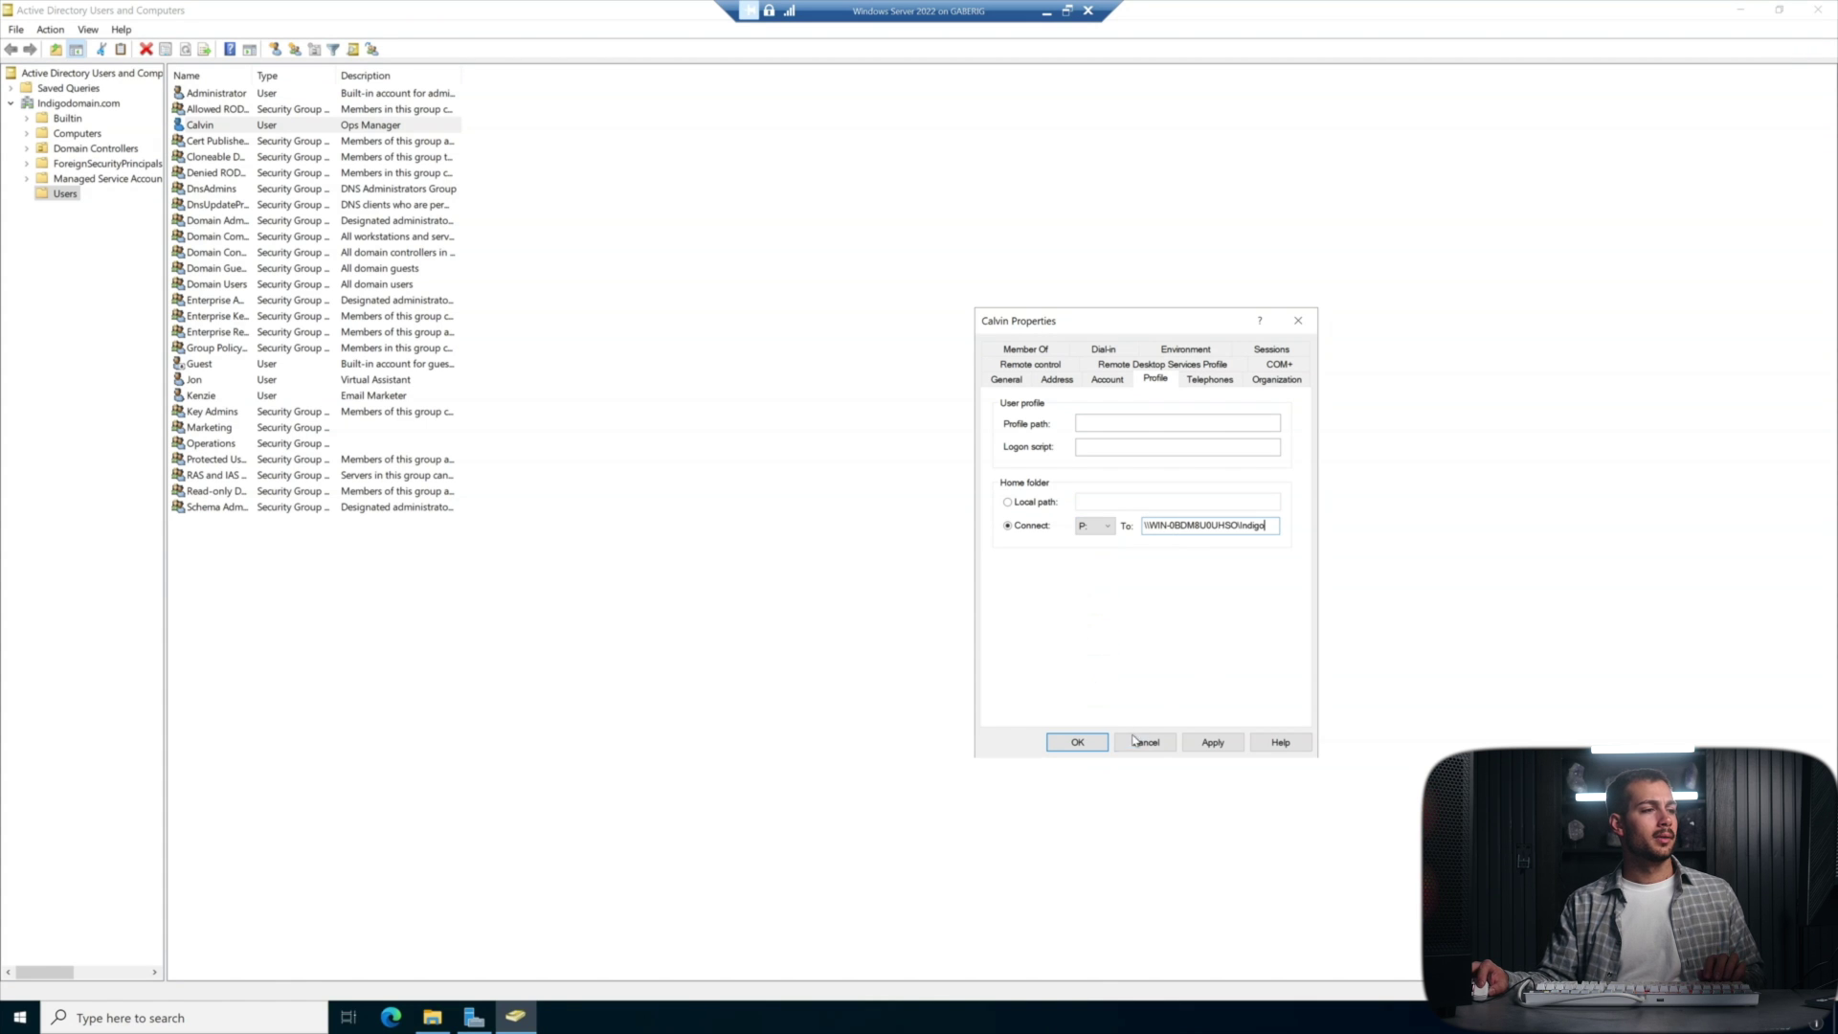